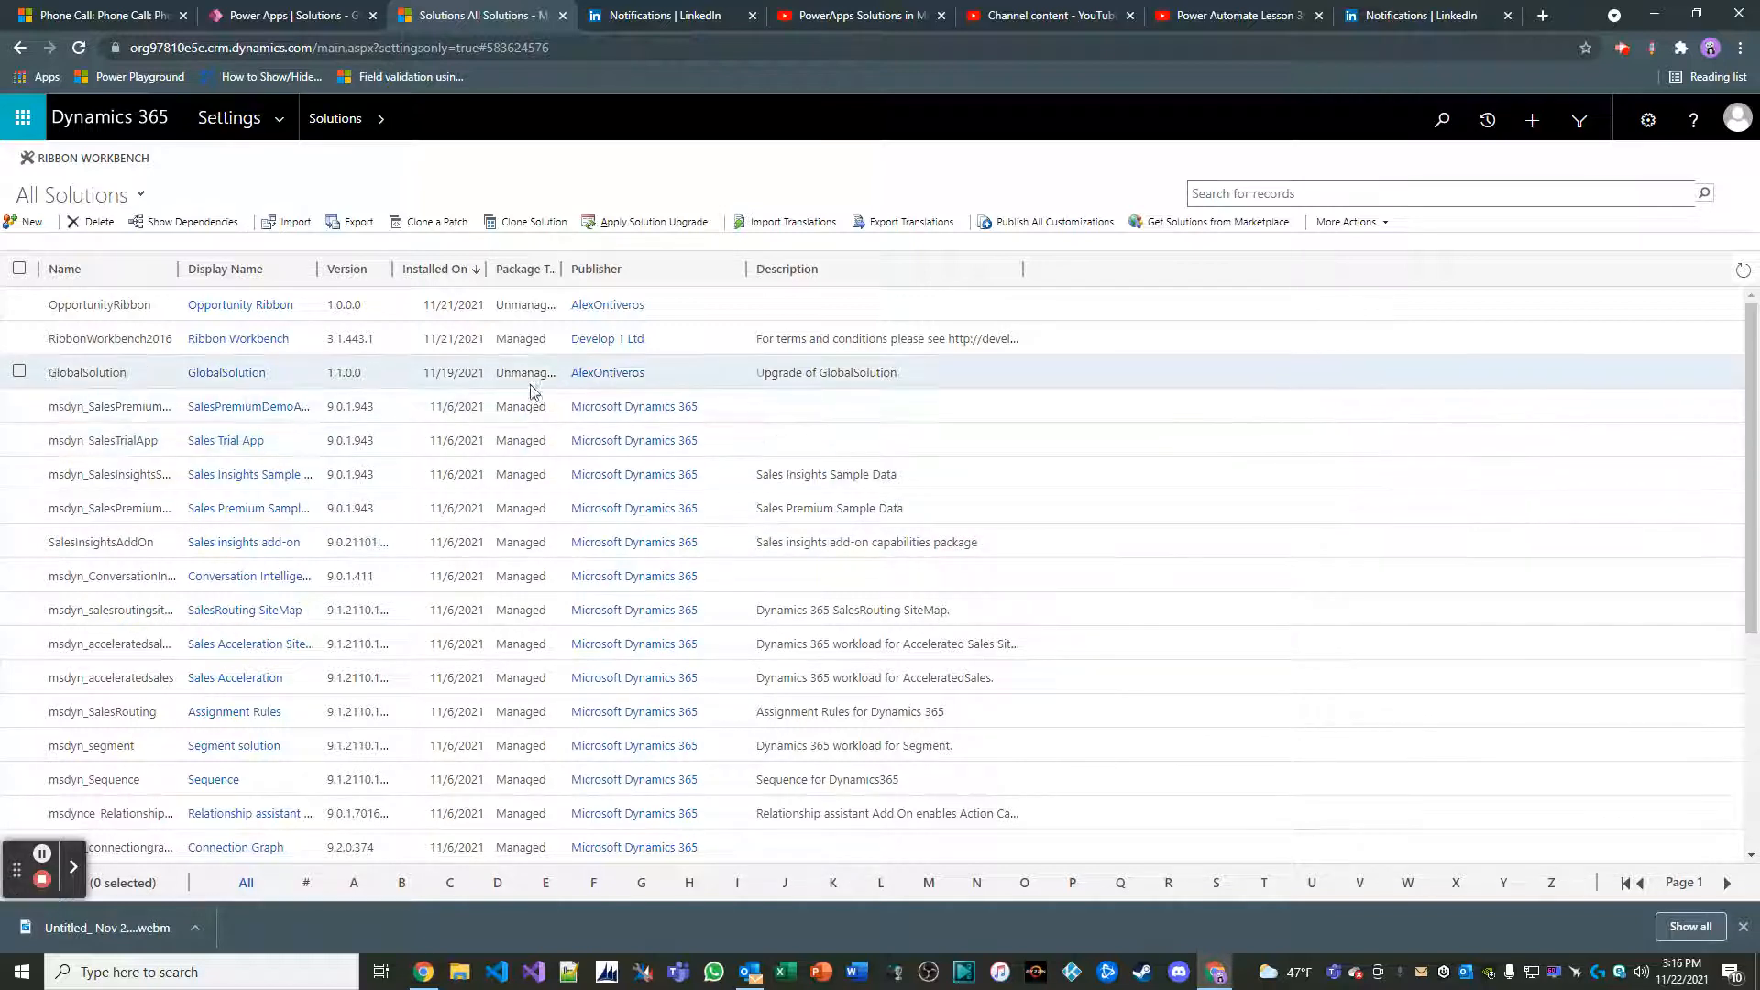
Open GlobalSolution, expand its Account entity, and display the list of all entities in the solution
{"action": "double_click", "coordinate": [376, 383]}
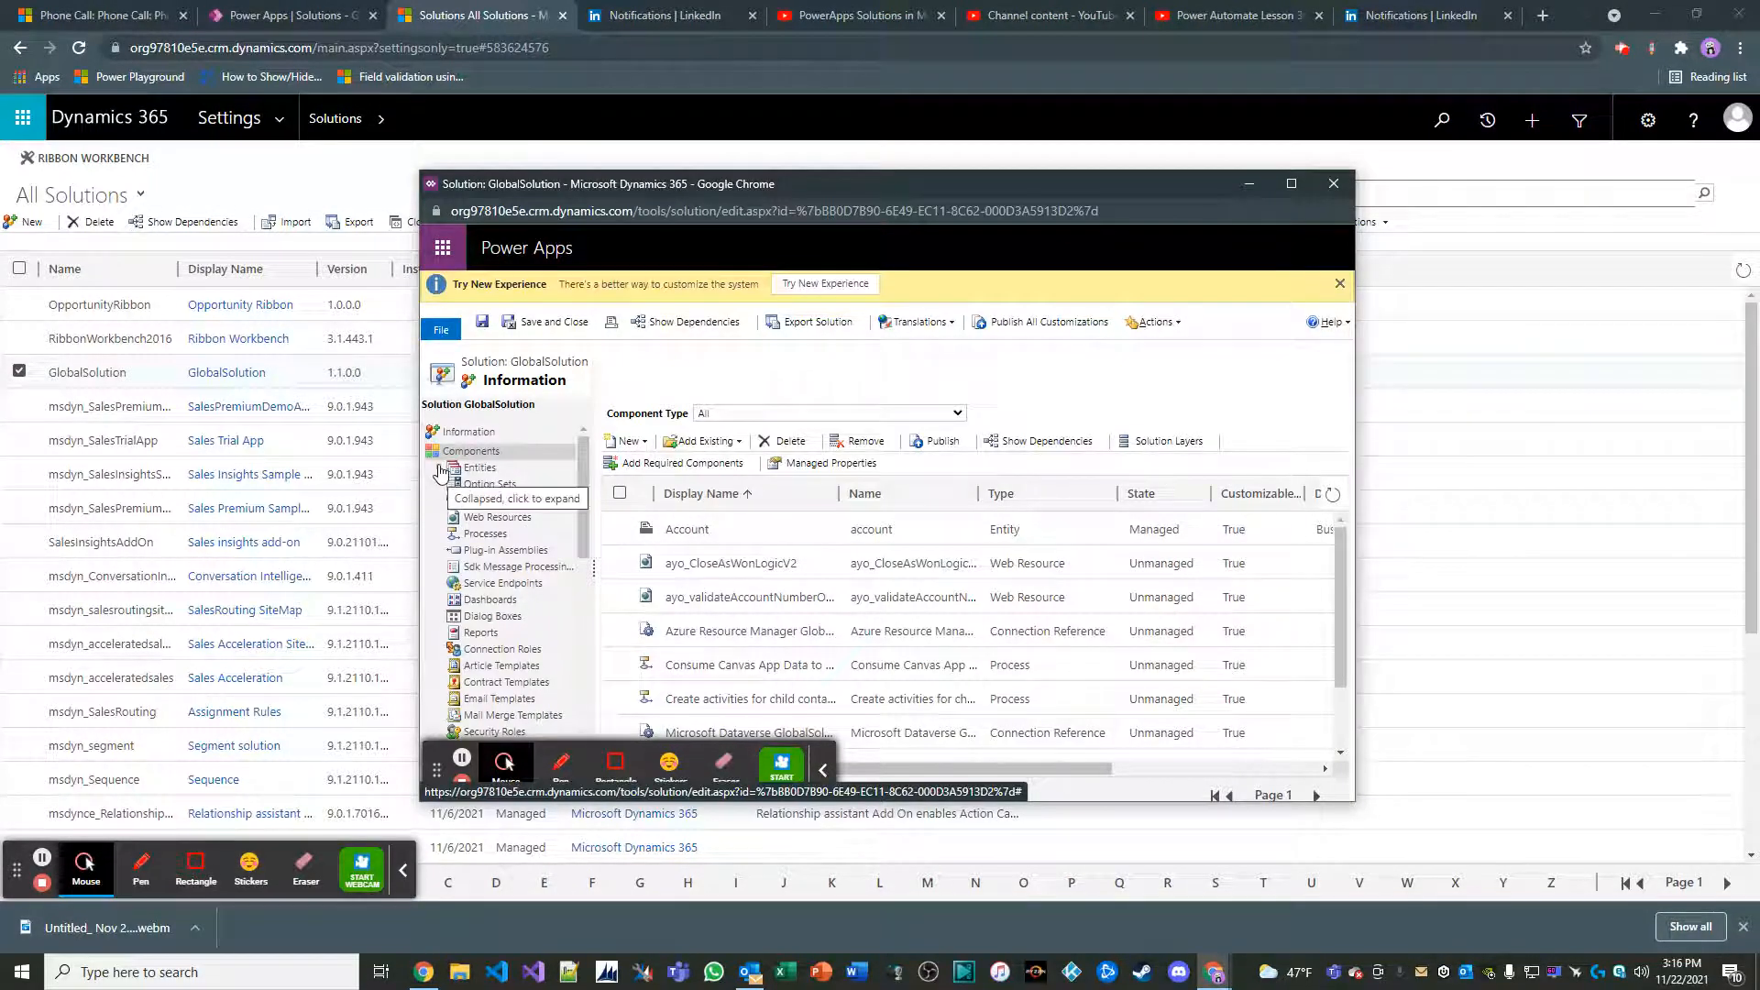
{"action": "left_click", "coordinate": [439, 469]}
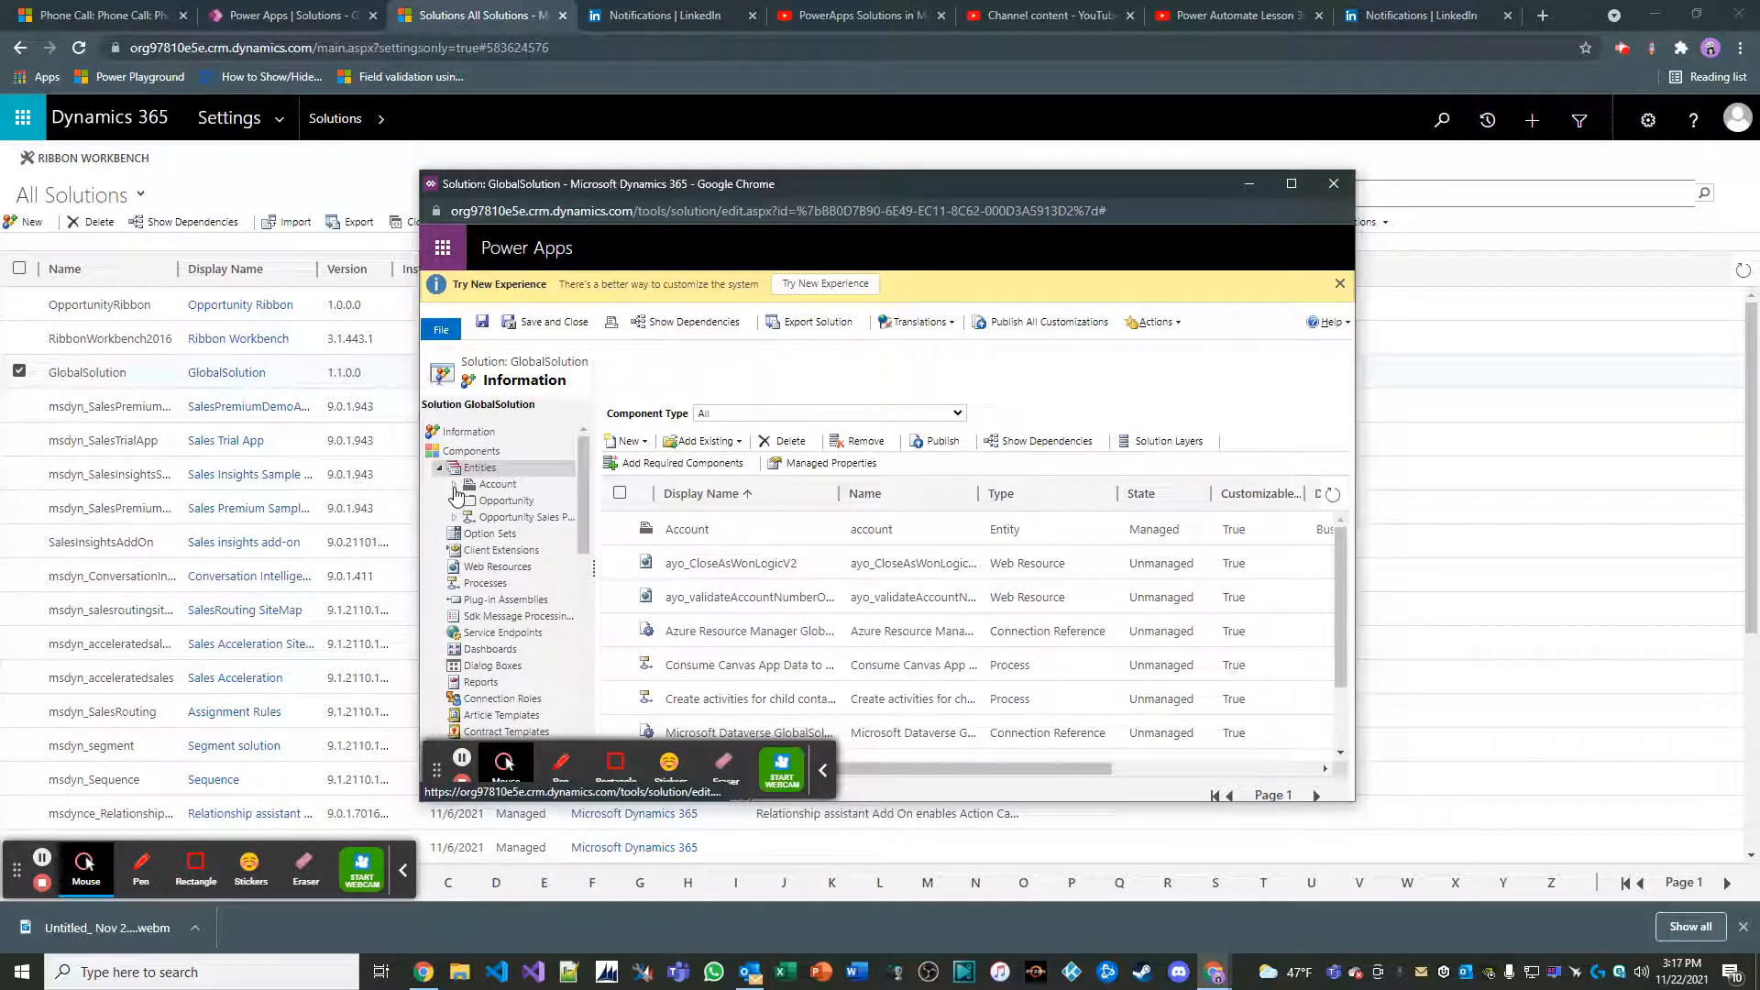
{"action": "left_click", "coordinate": [454, 484]}
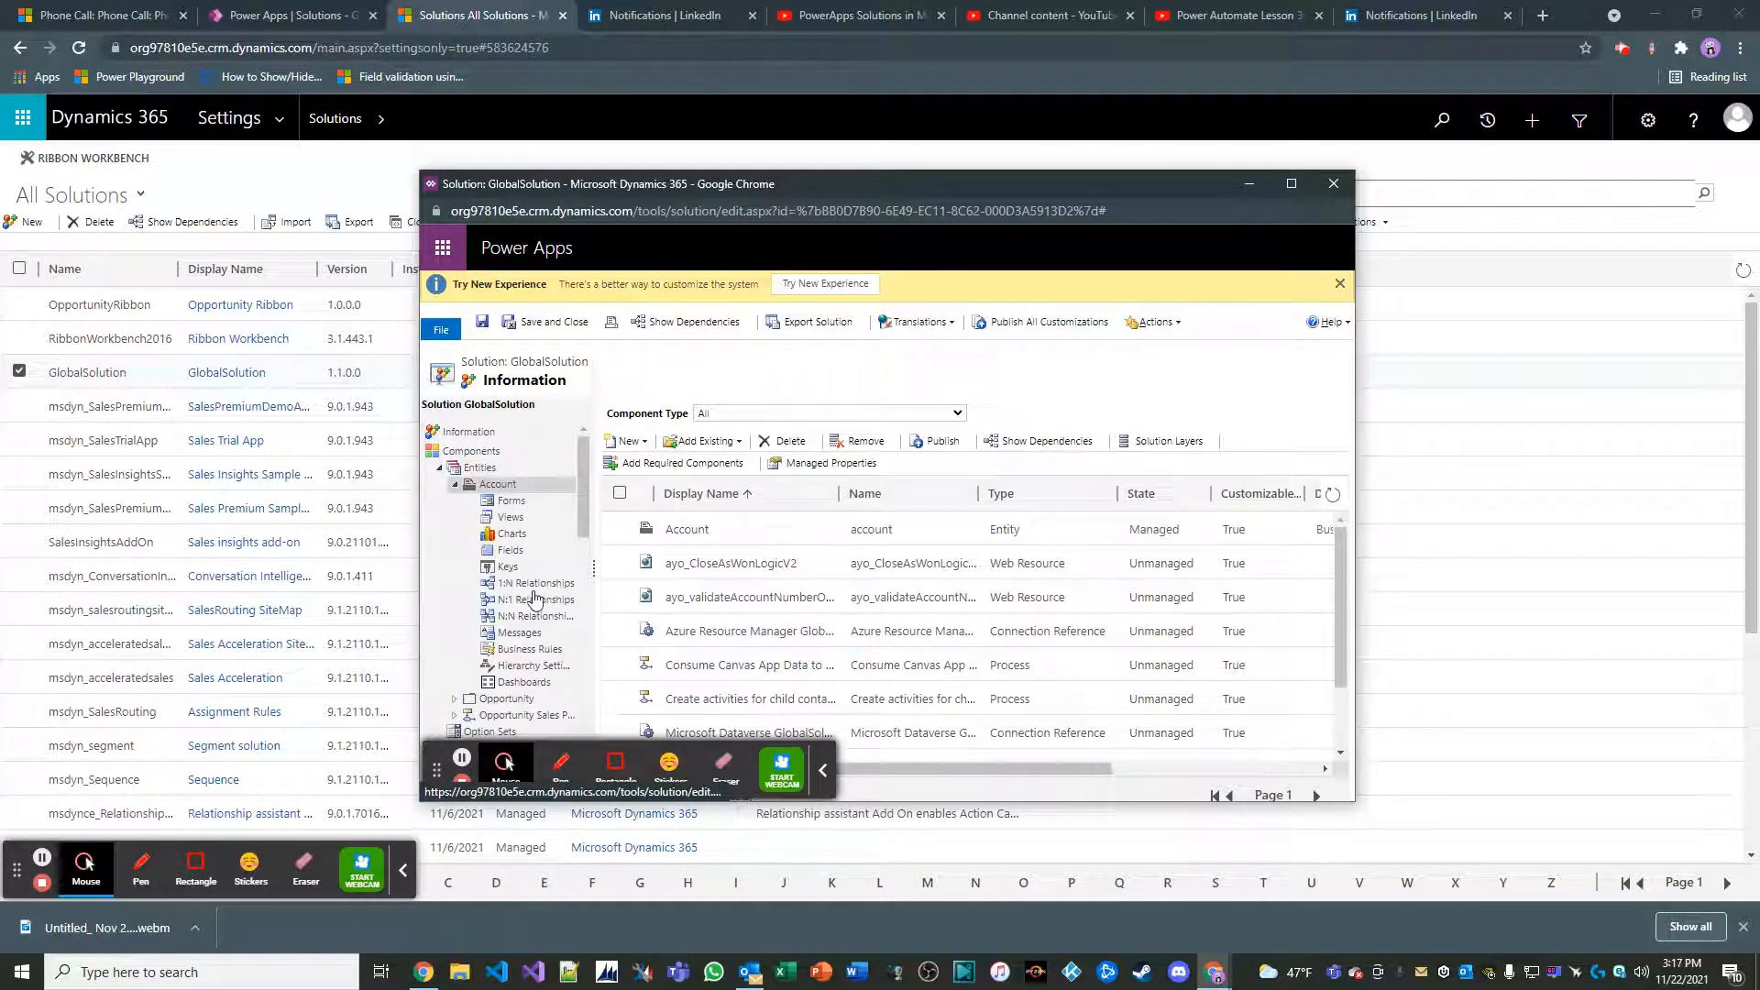
{"action": "left_click", "coordinate": [511, 470]}
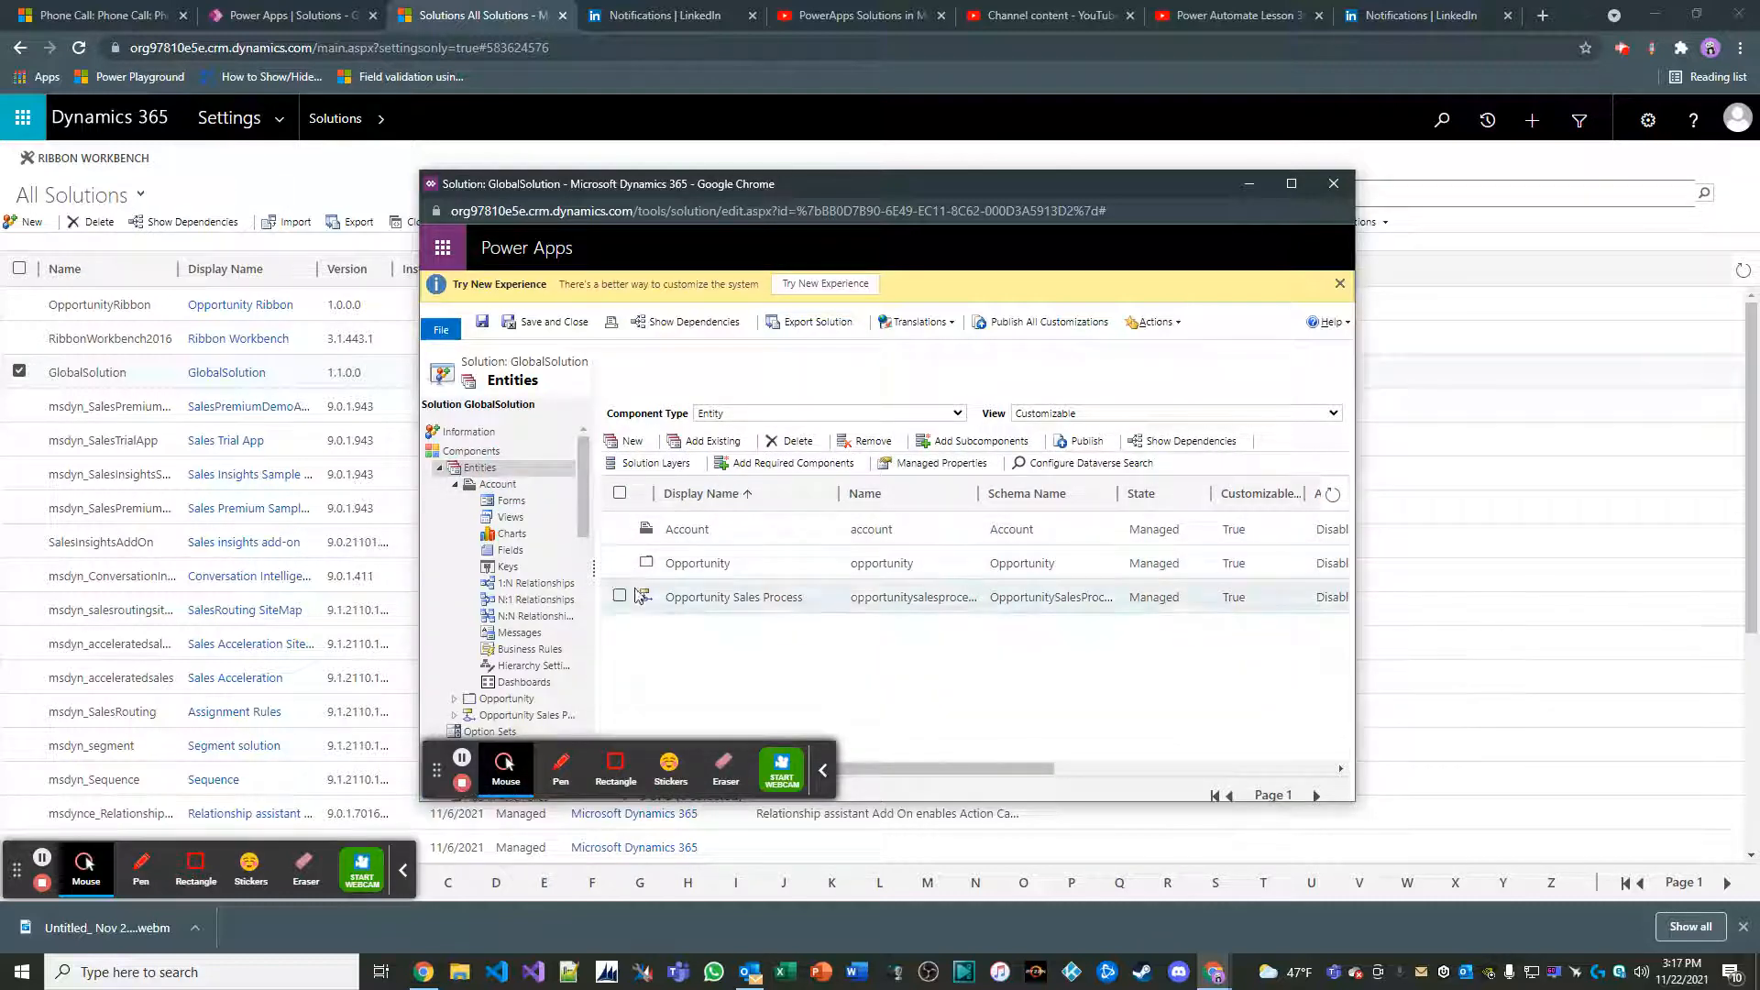
Start a new entity in GlobalSolution with the display name Account Sales Metric
{"action": "left_click", "coordinate": [628, 441]}
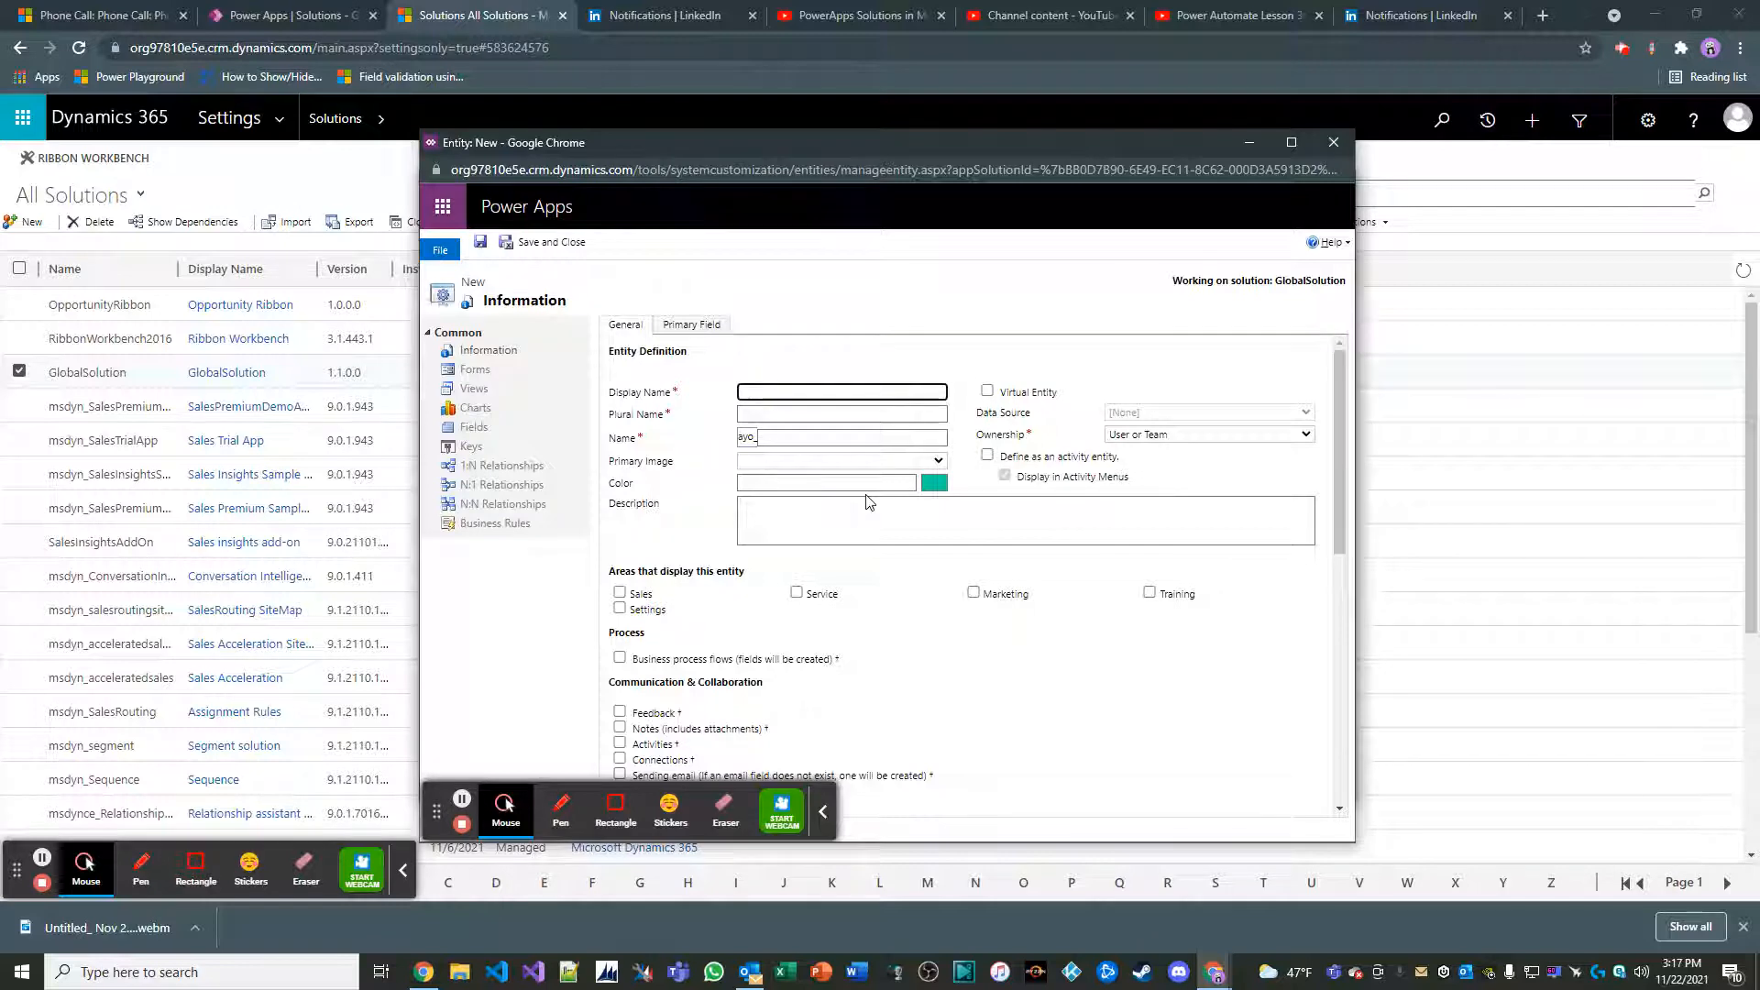
{"action": "type", "text": "Accou"}
{"action": "type", "text": "nt M"}
{"action": "type", "text": "etric"}
{"action": "type", "text": "Sales Metrics"}
{"action": "left_click", "coordinate": [676, 530]}
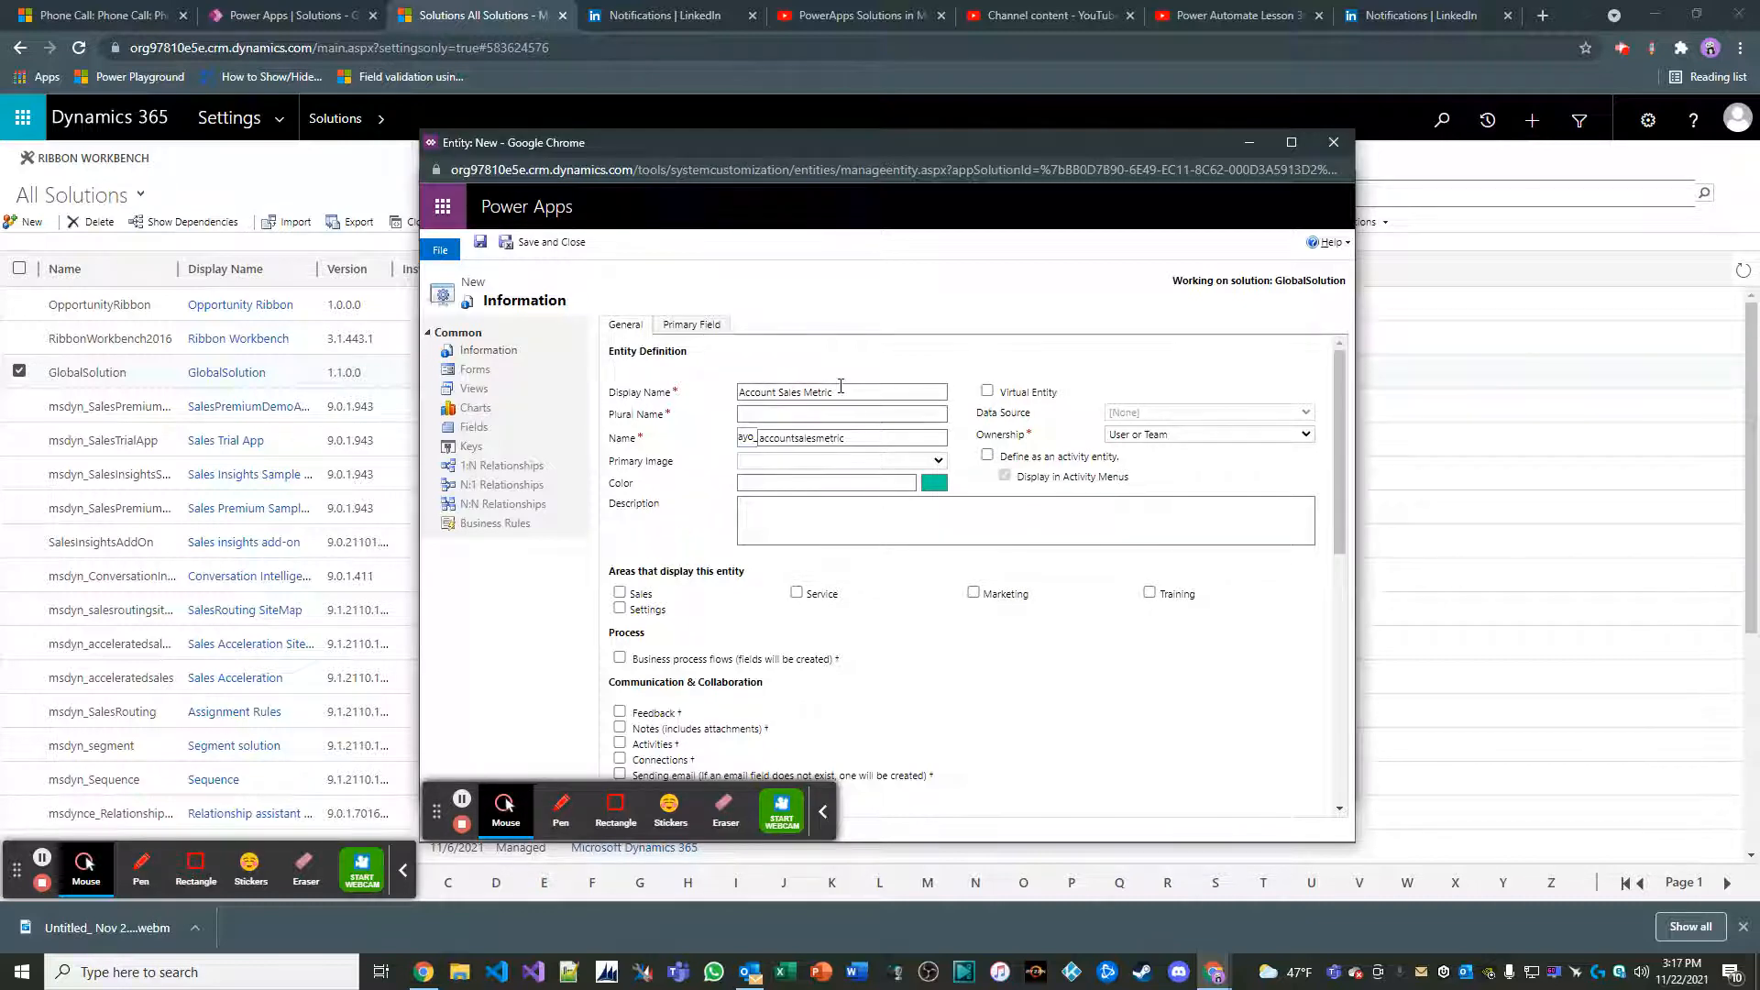
Set the new entity's plural name to Account Sales Metrics and save the entity
{"action": "left_click_drag", "start_coordinate": [840, 388], "coordinate": [608, 406]}
{"action": "key", "text": "ctrl+c"}
{"action": "left_click", "coordinate": [770, 415]}
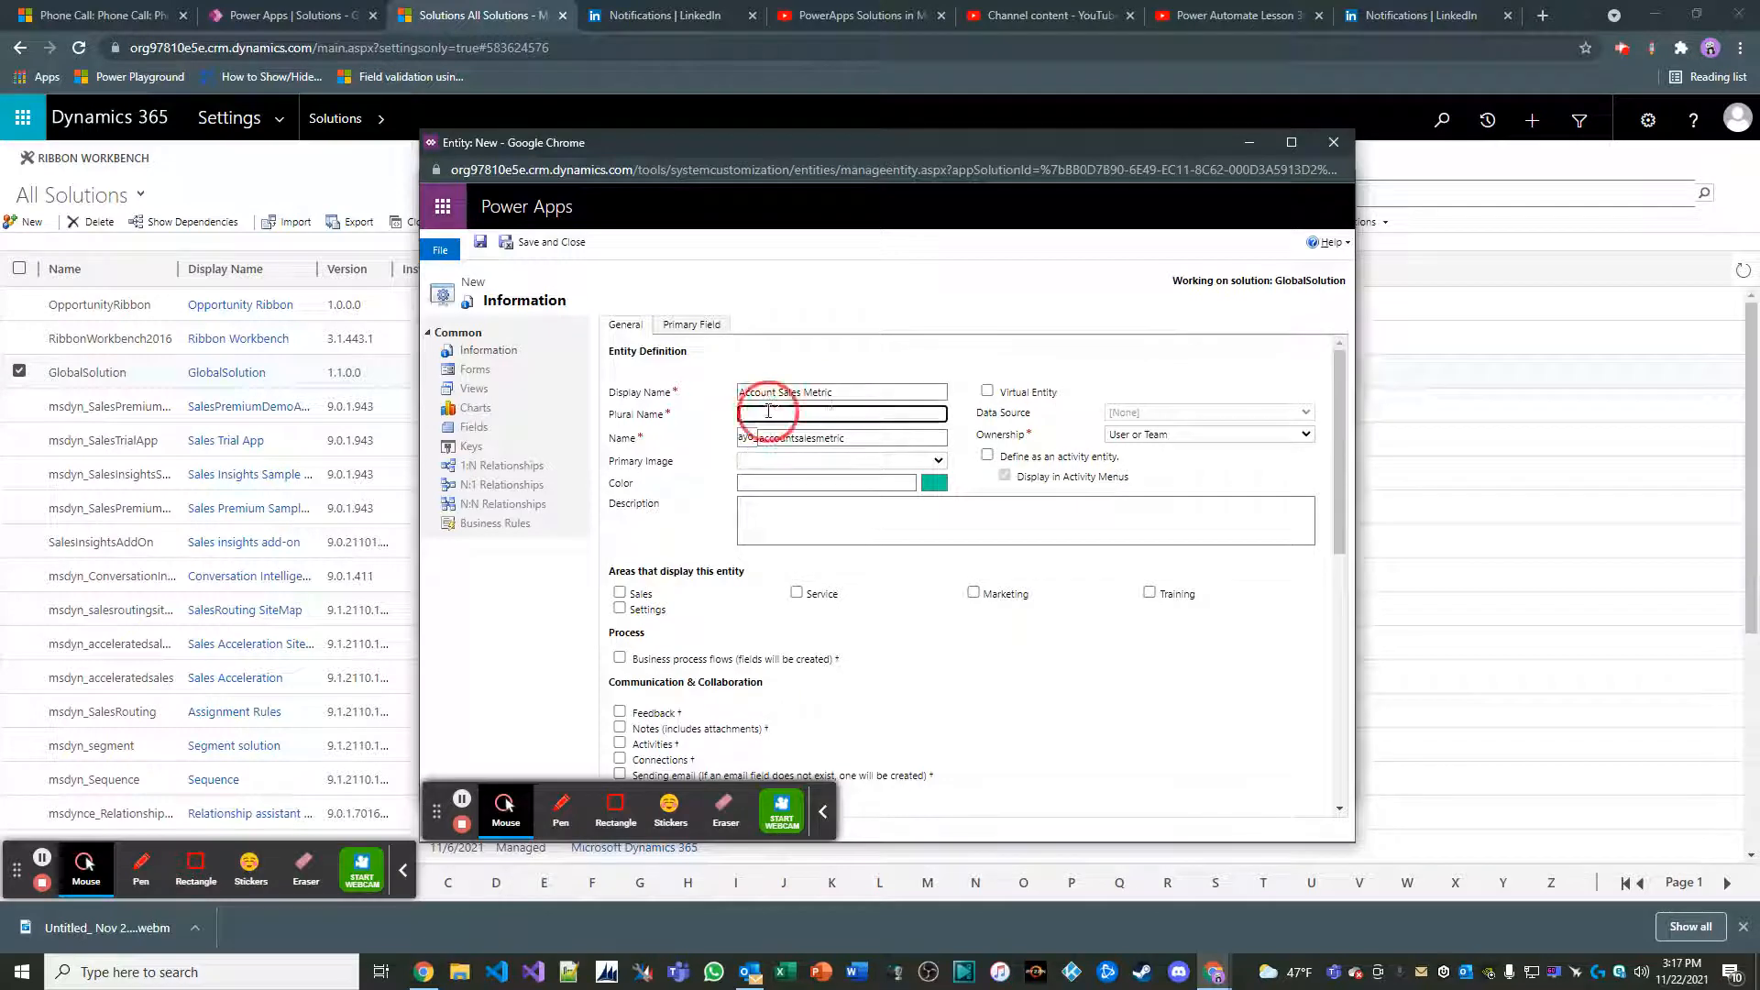
{"action": "key", "text": "ctrl+v"}
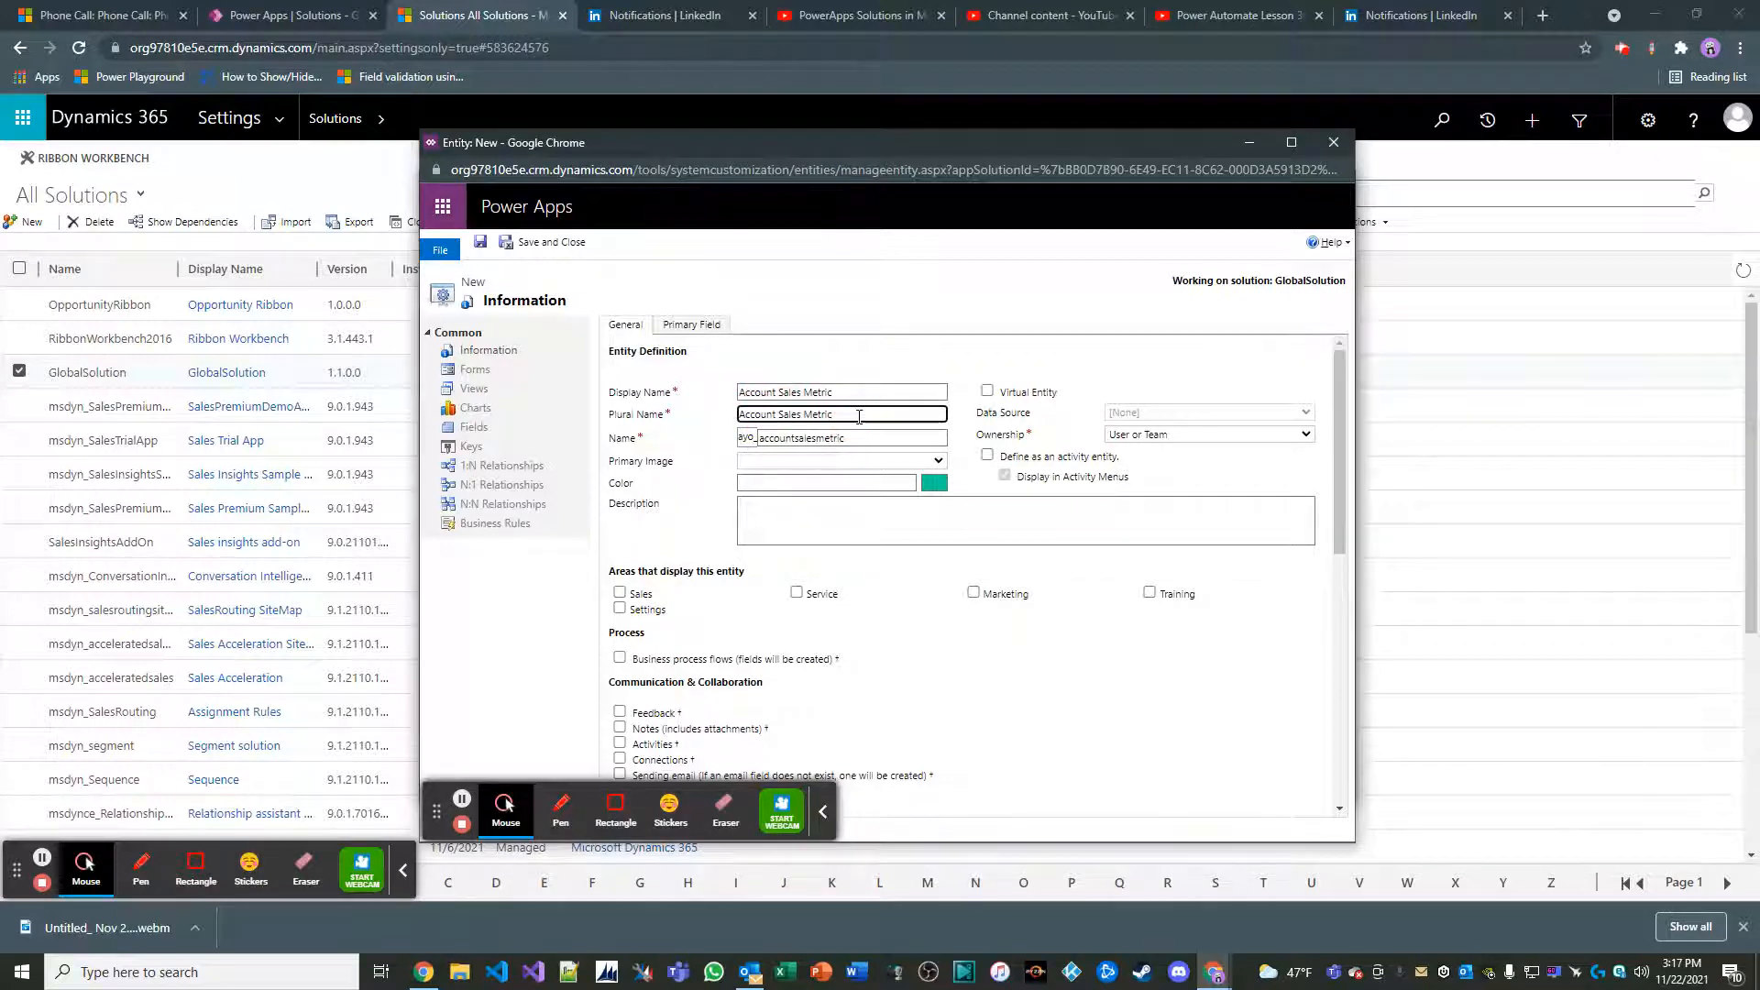
{"action": "type", "text": "s"}
{"action": "left_click", "coordinate": [822, 811]}
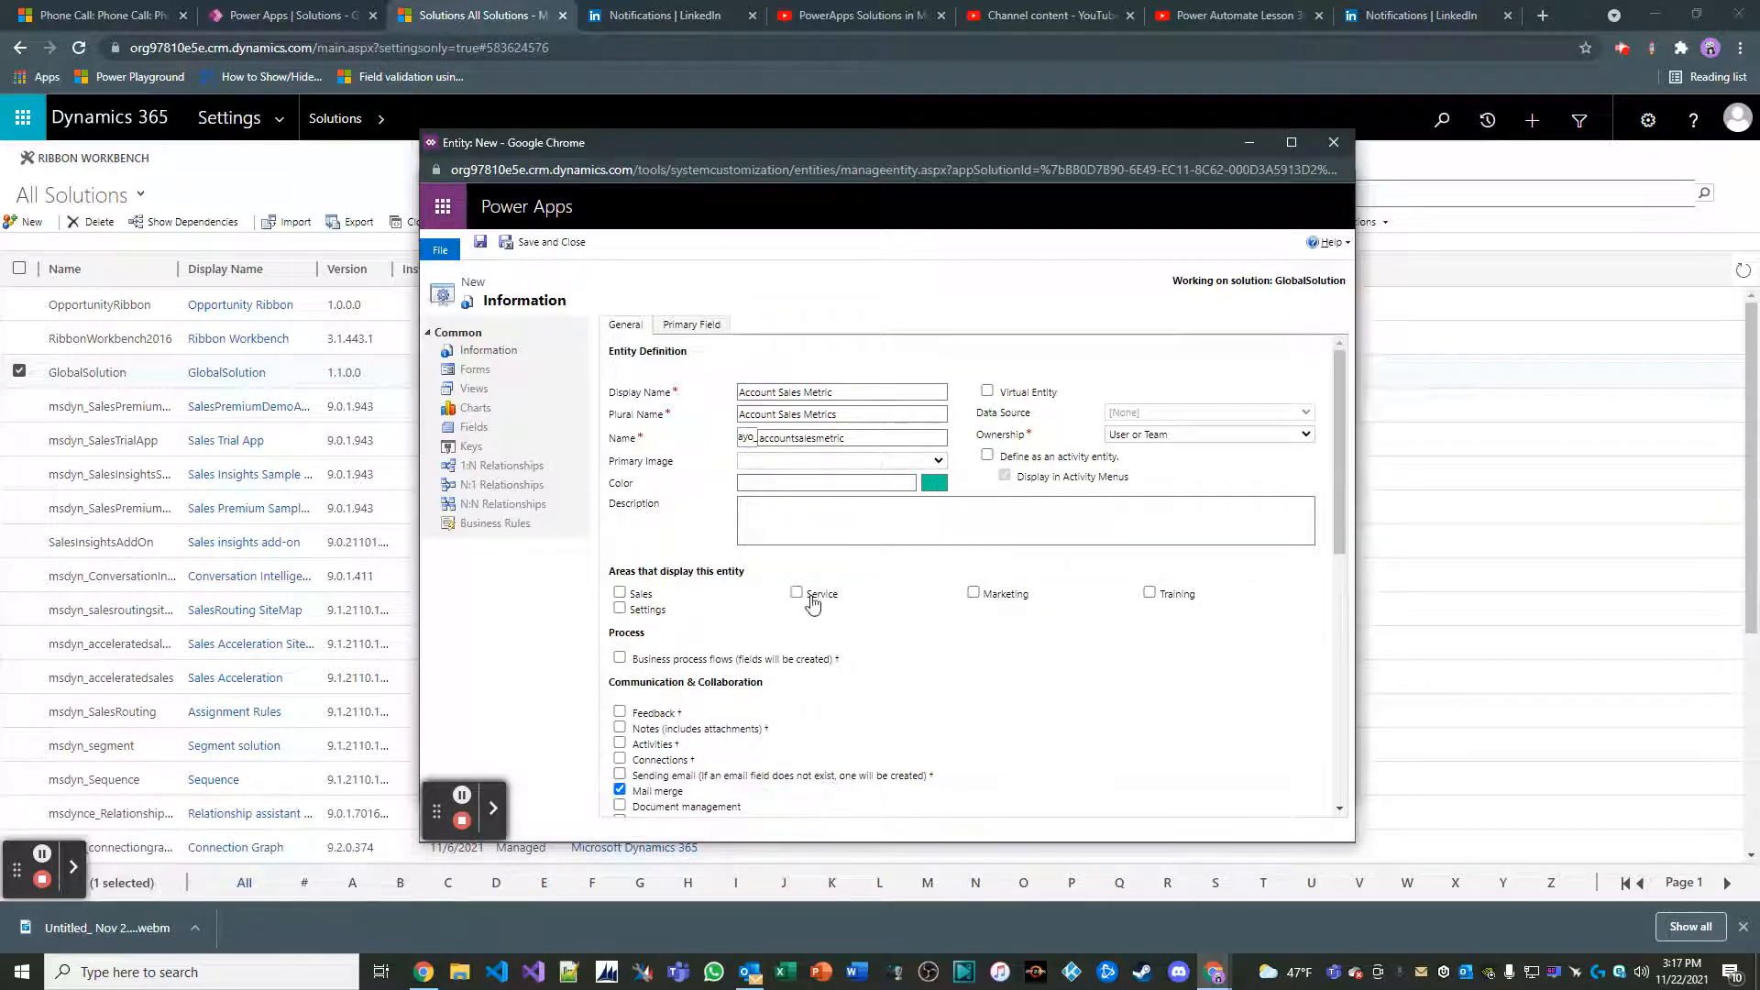
{"action": "scroll", "coordinate": [814, 577], "scroll_direction": "down", "scroll_amount": 1}
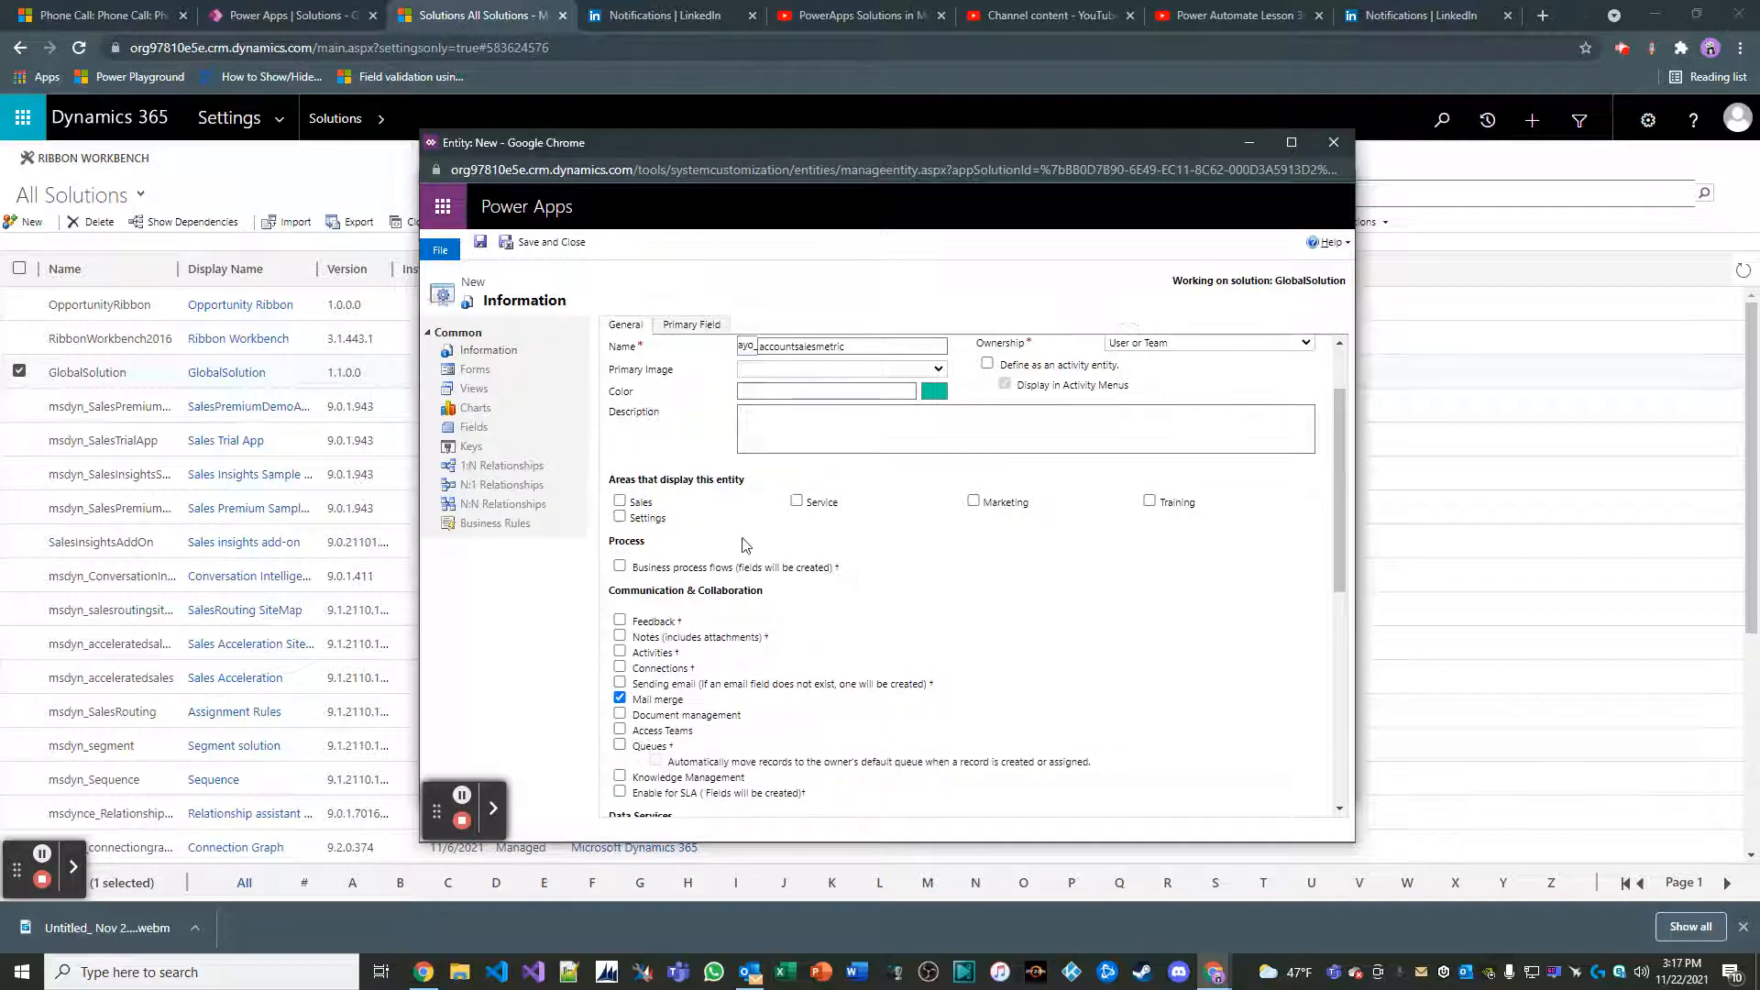
{"action": "left_click", "coordinate": [482, 243]}
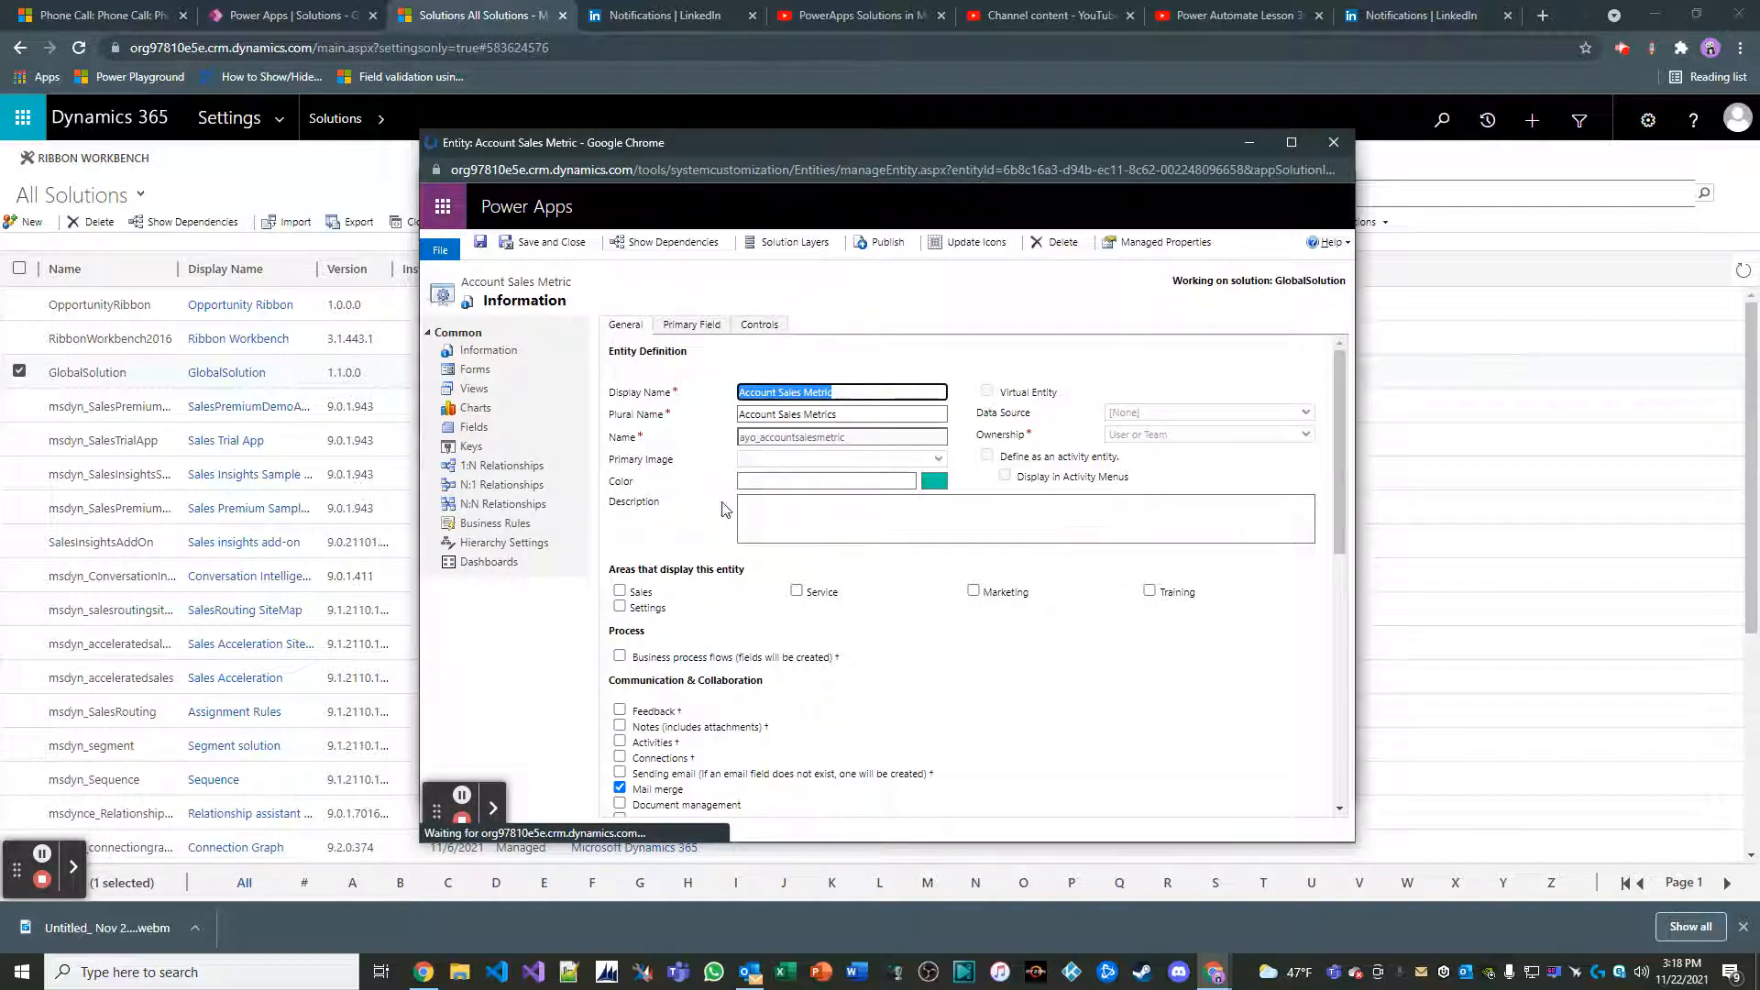
Add a field named Current YTD Sales $ with the Currency data type to Account Sales Metric, saving and closing it
{"action": "left_click", "coordinate": [473, 427]}
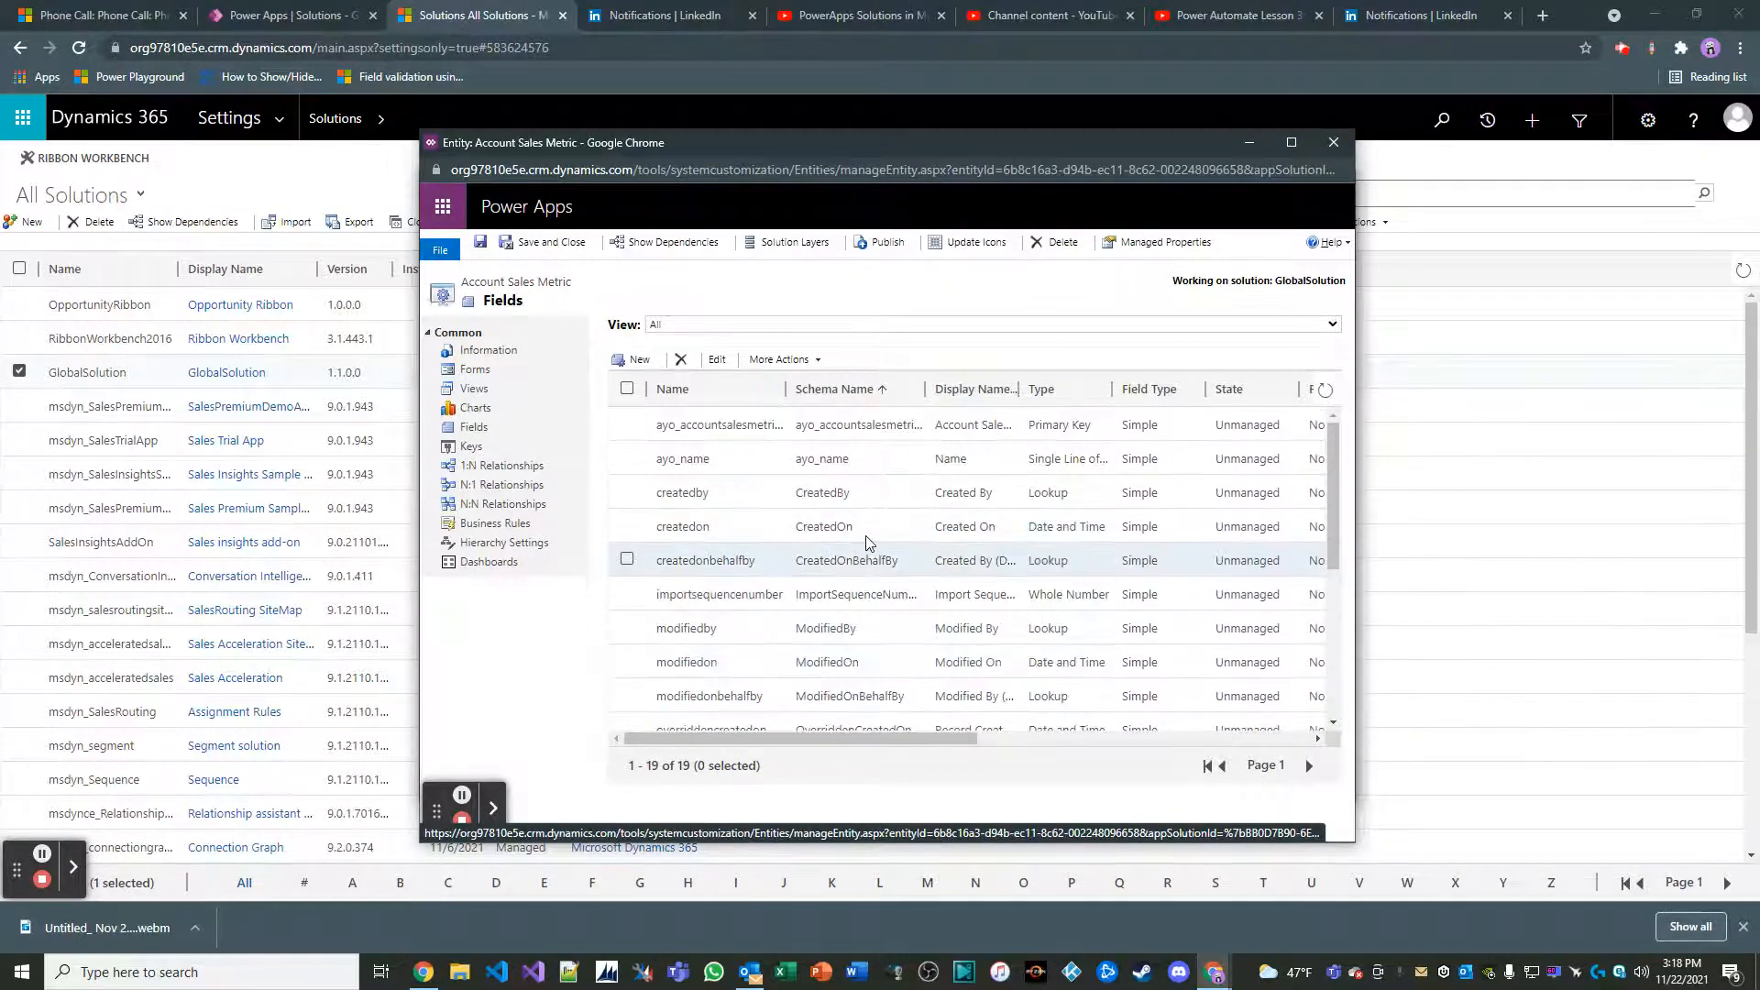
{"action": "left_click", "coordinate": [639, 360]}
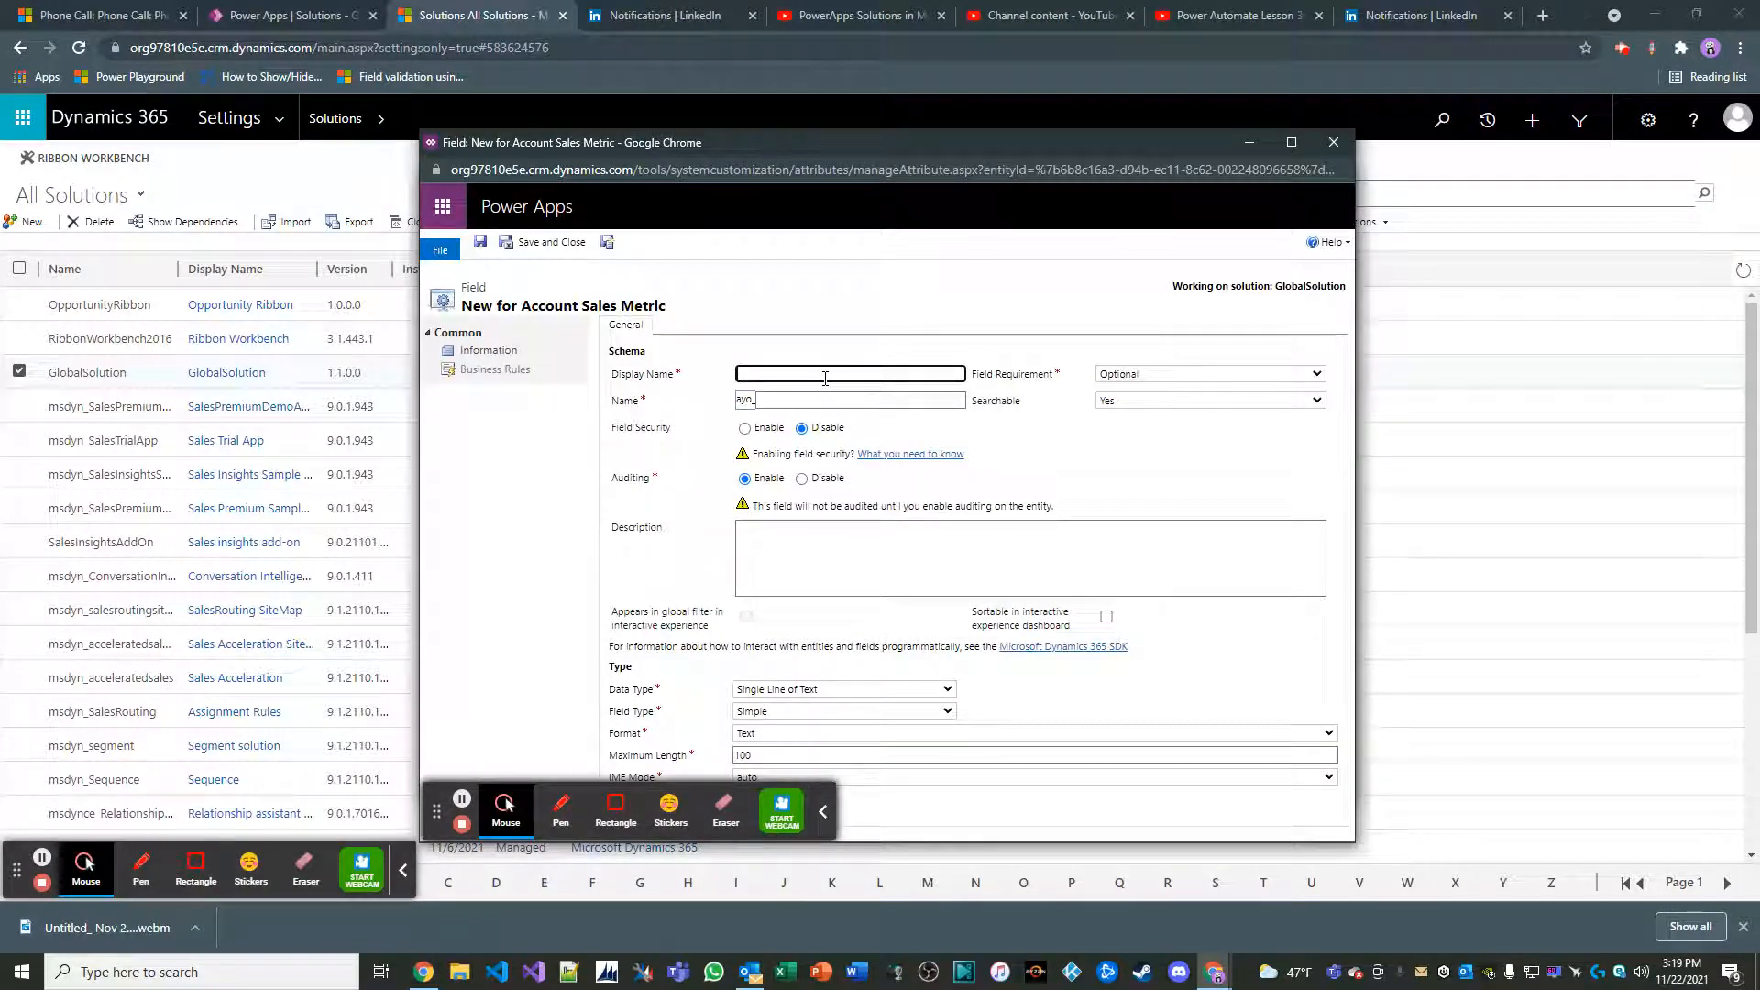
{"action": "type", "text": "urrn"}
{"action": "type", "text": "ent"}
{"action": "type", "text": " YTD Sael"}
{"action": "type", "text": "les $"}
{"action": "left_click", "coordinate": [701, 507]}
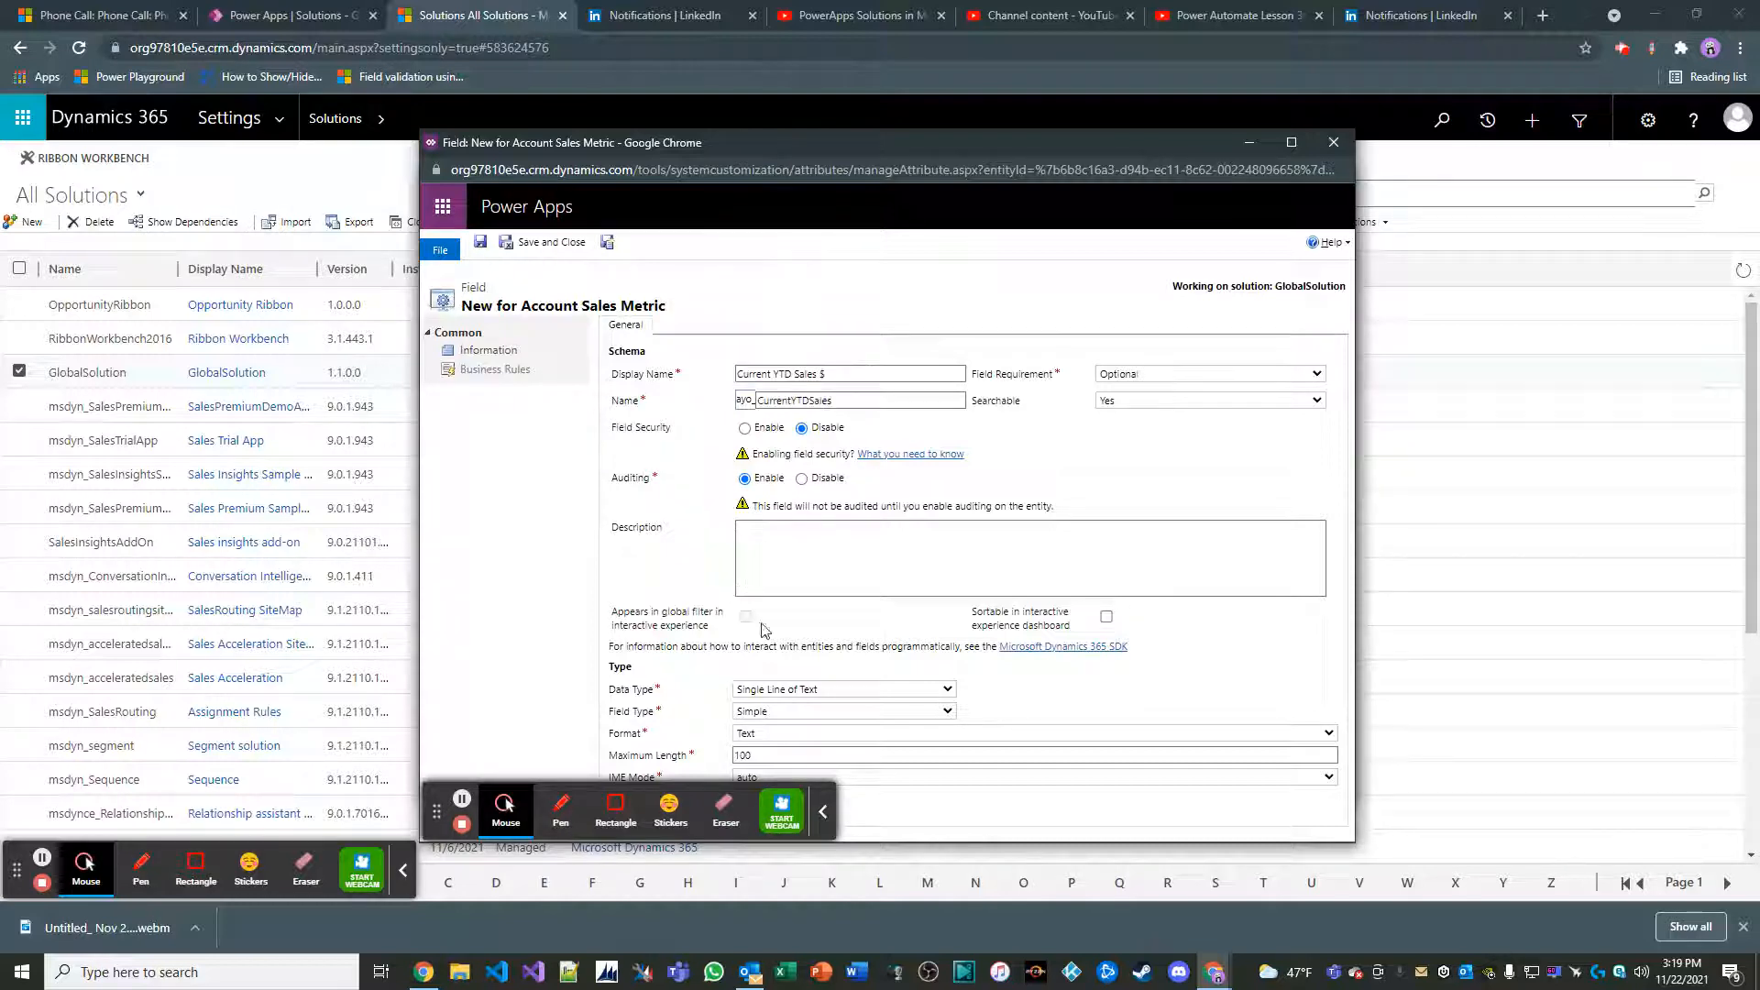
{"action": "left_click", "coordinate": [823, 812]}
{"action": "left_click", "coordinate": [917, 689]}
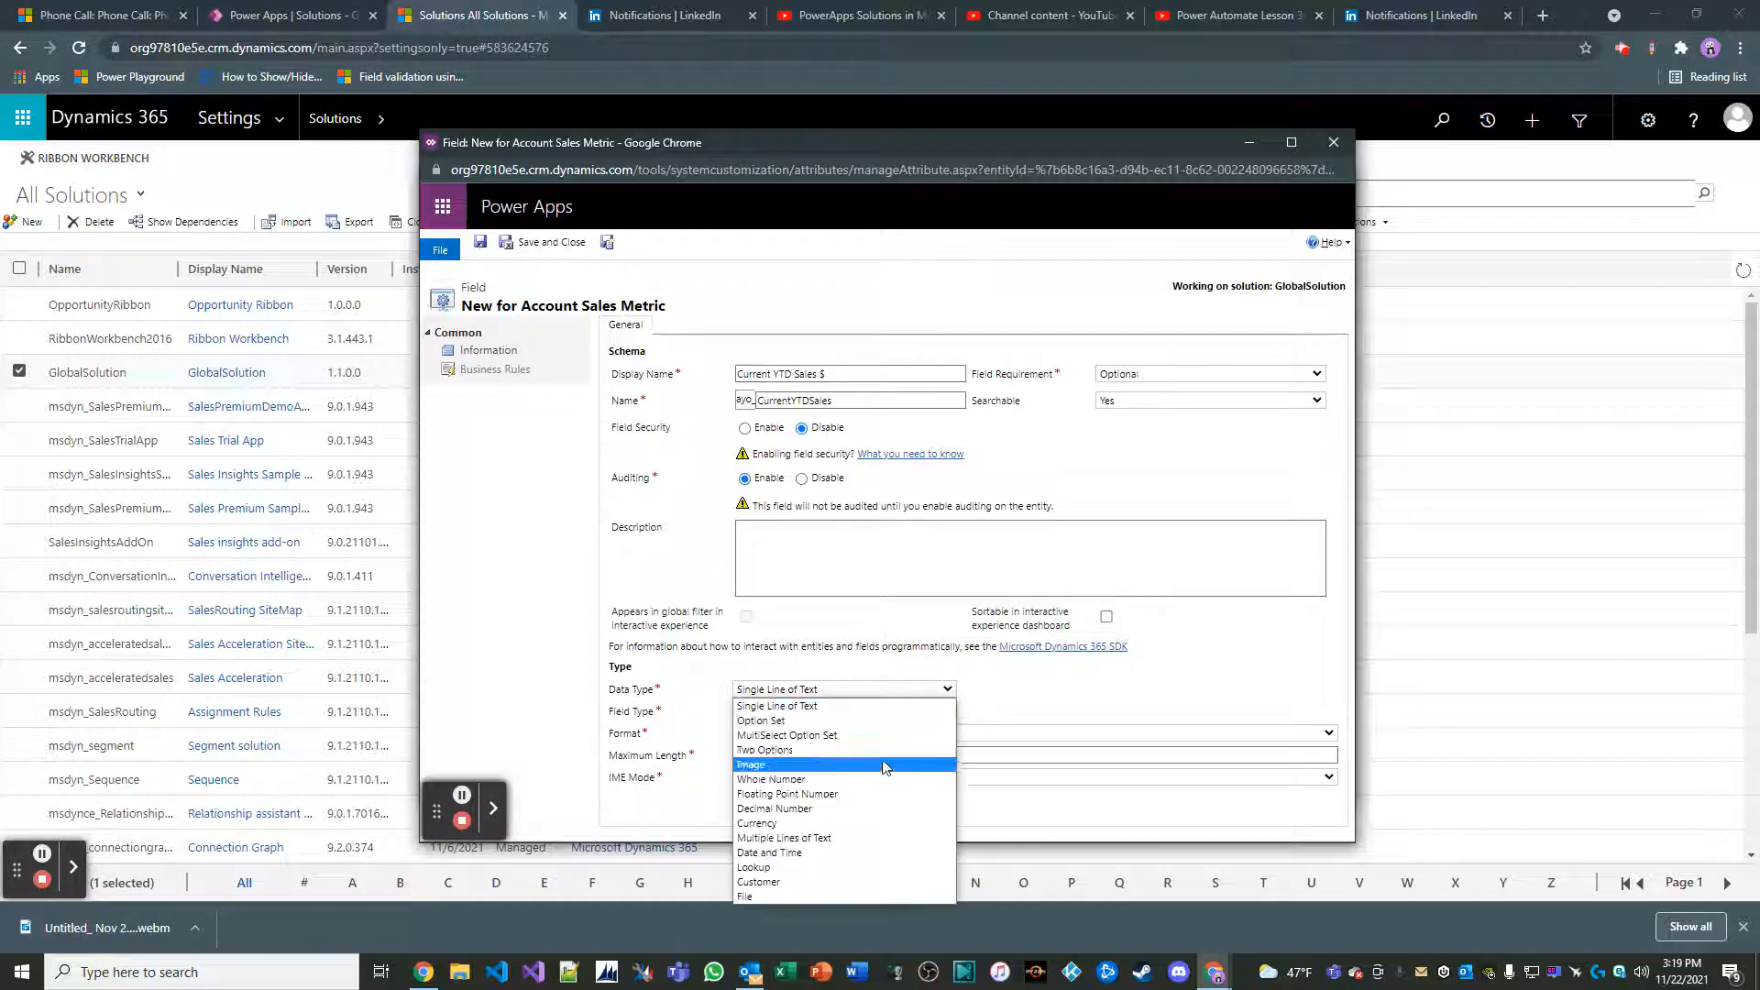
{"action": "left_click", "coordinate": [845, 823]}
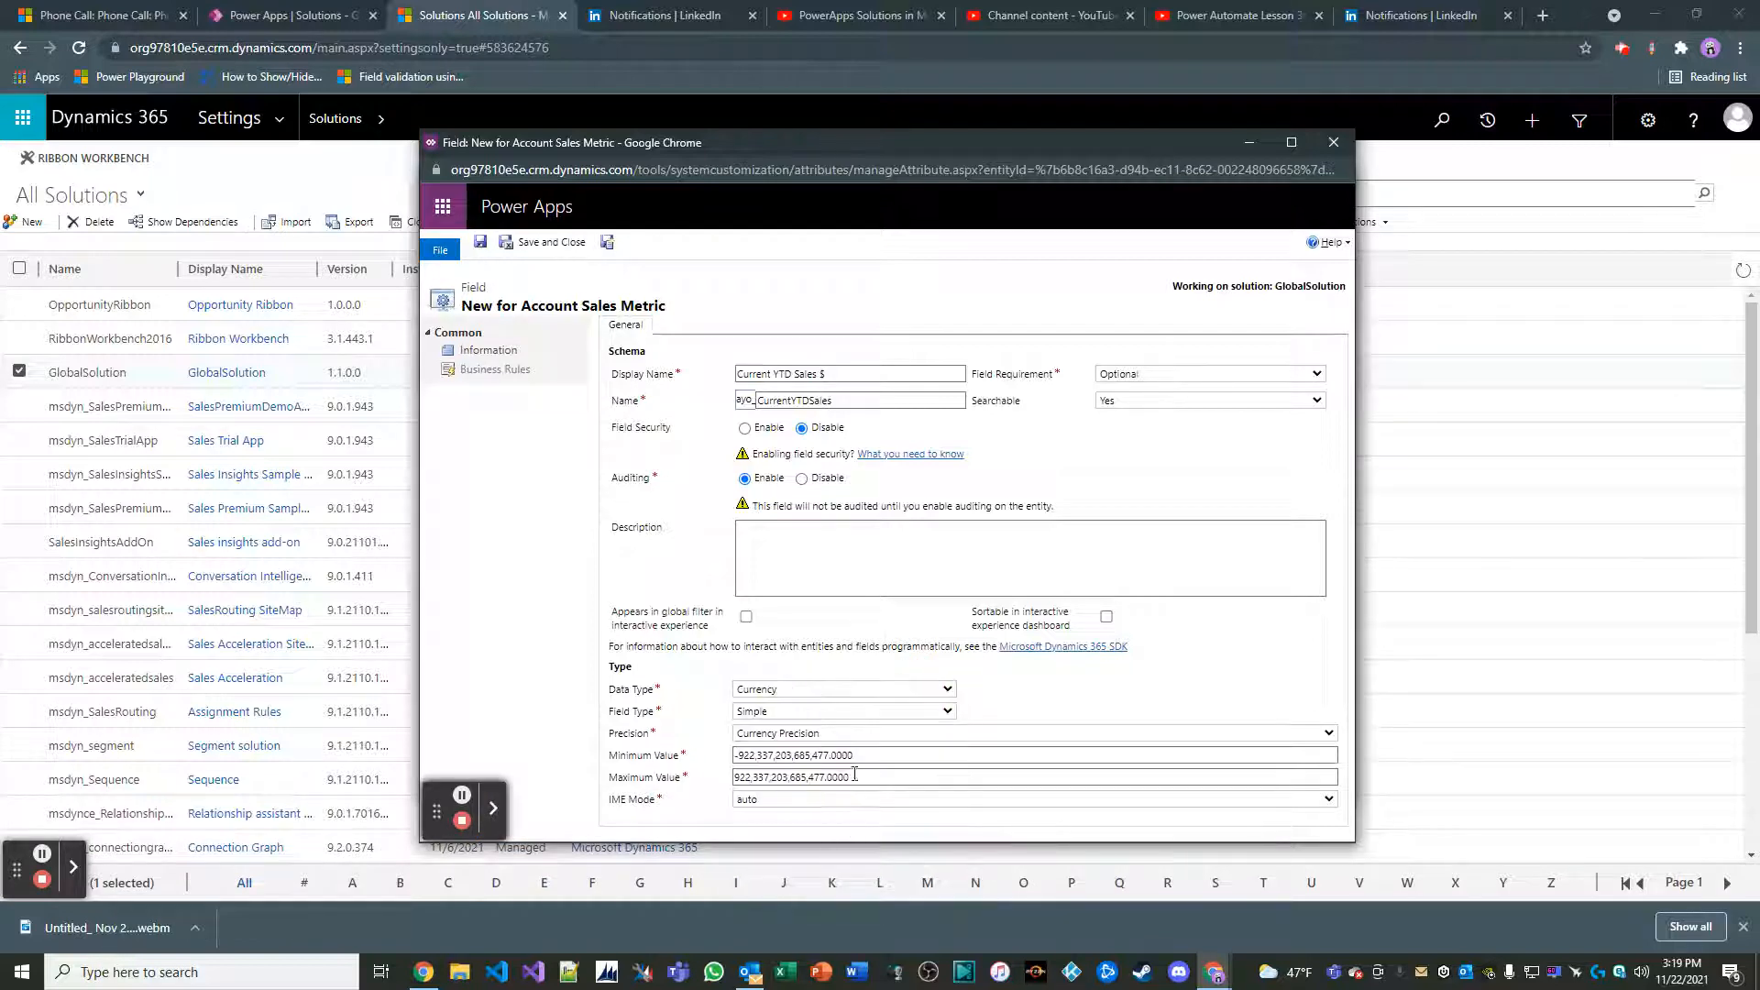
{"action": "left_click", "coordinate": [548, 242]}
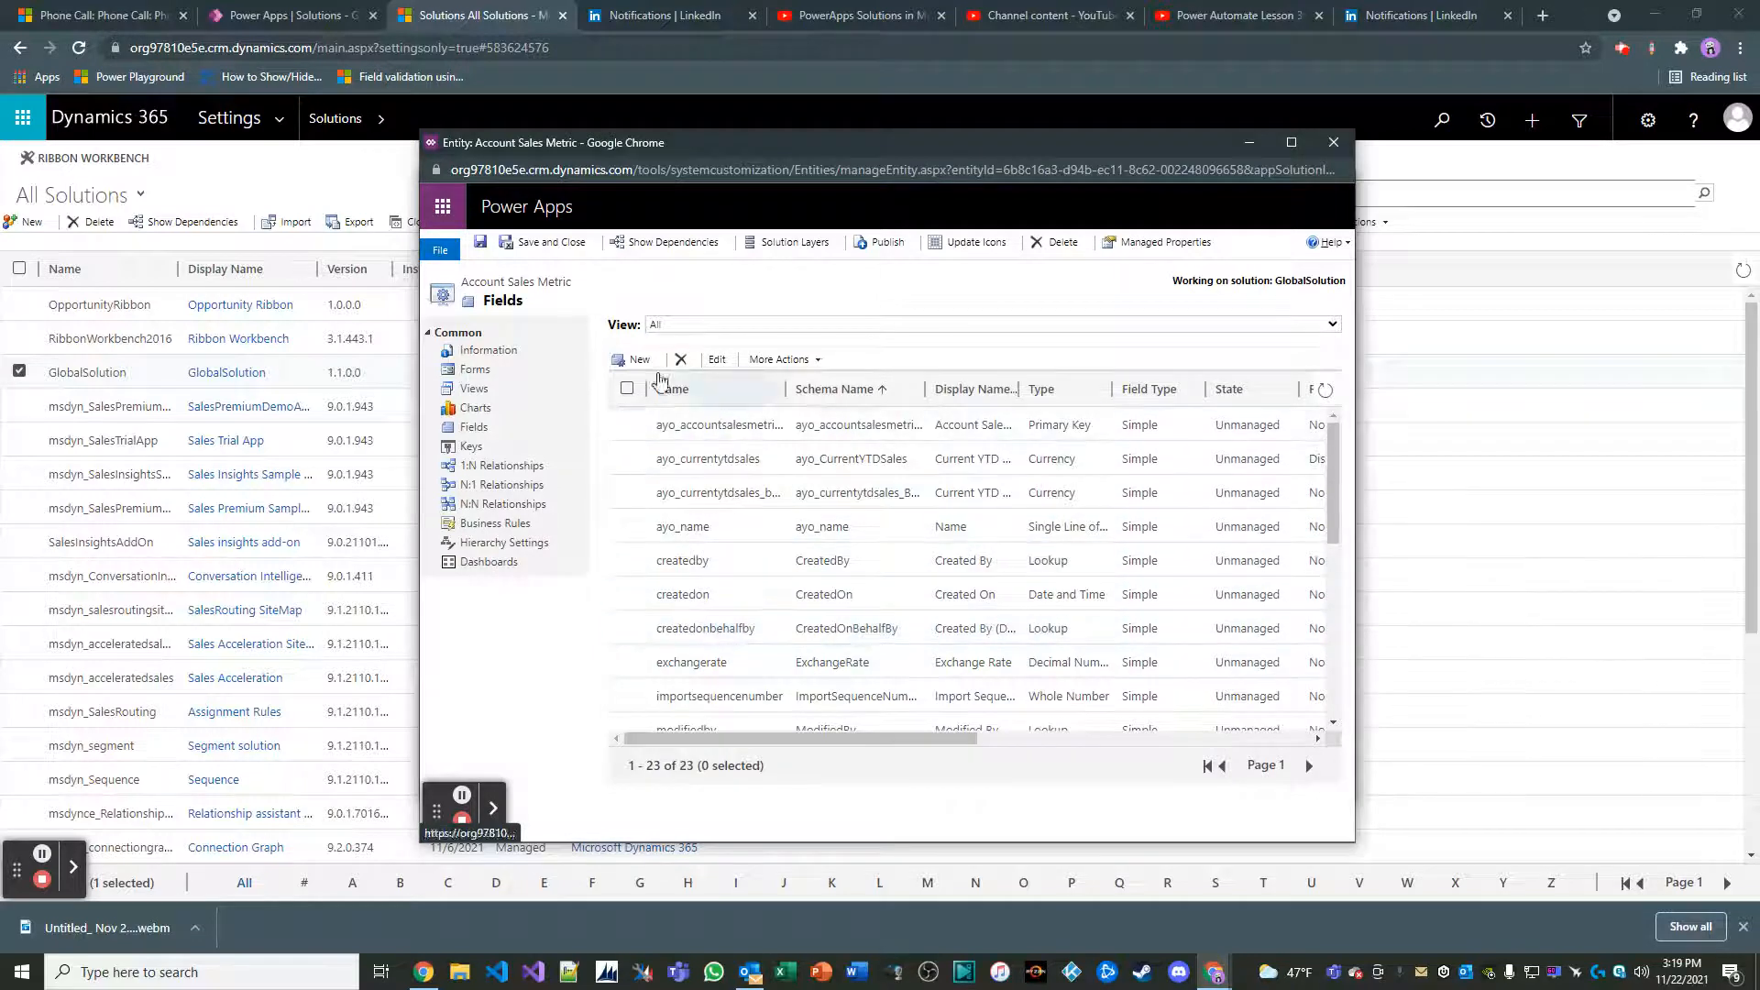
Add a field named Previous Month Sales $ with the Currency data type to Account Sales Metric, saving and closing it
{"action": "left_click", "coordinate": [641, 361]}
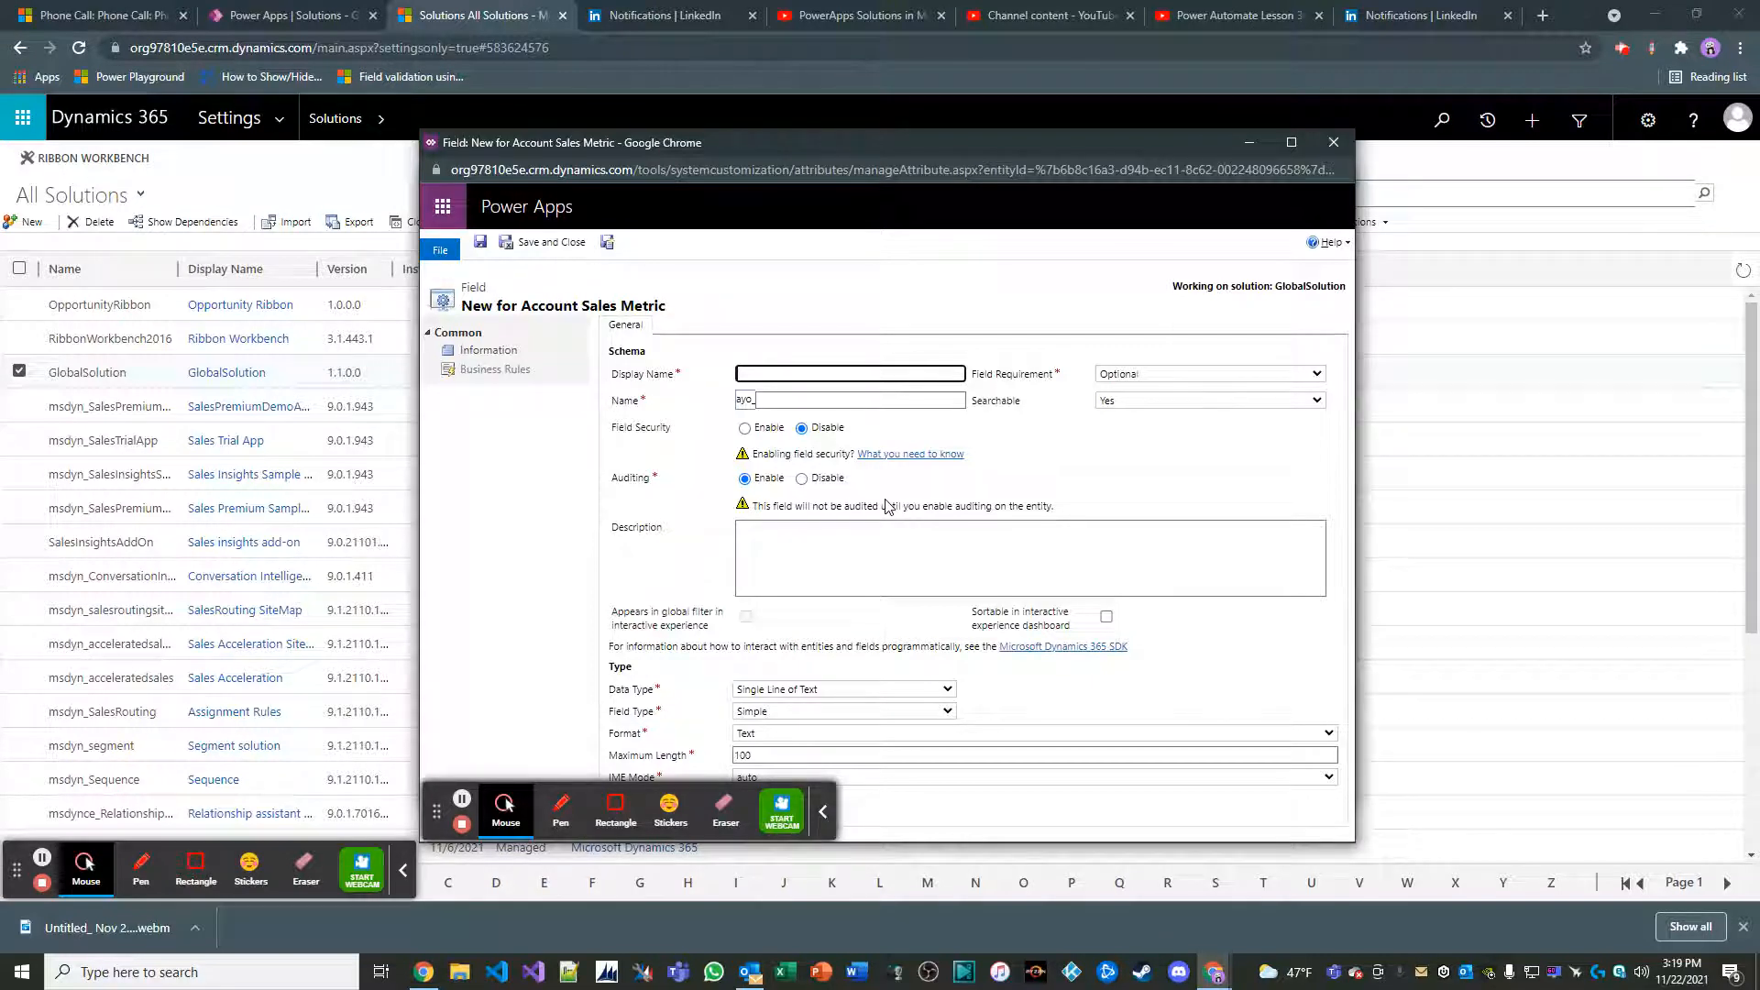
{"action": "type", "text": "Previous month Sales $"}
{"action": "left_click", "coordinate": [724, 570]}
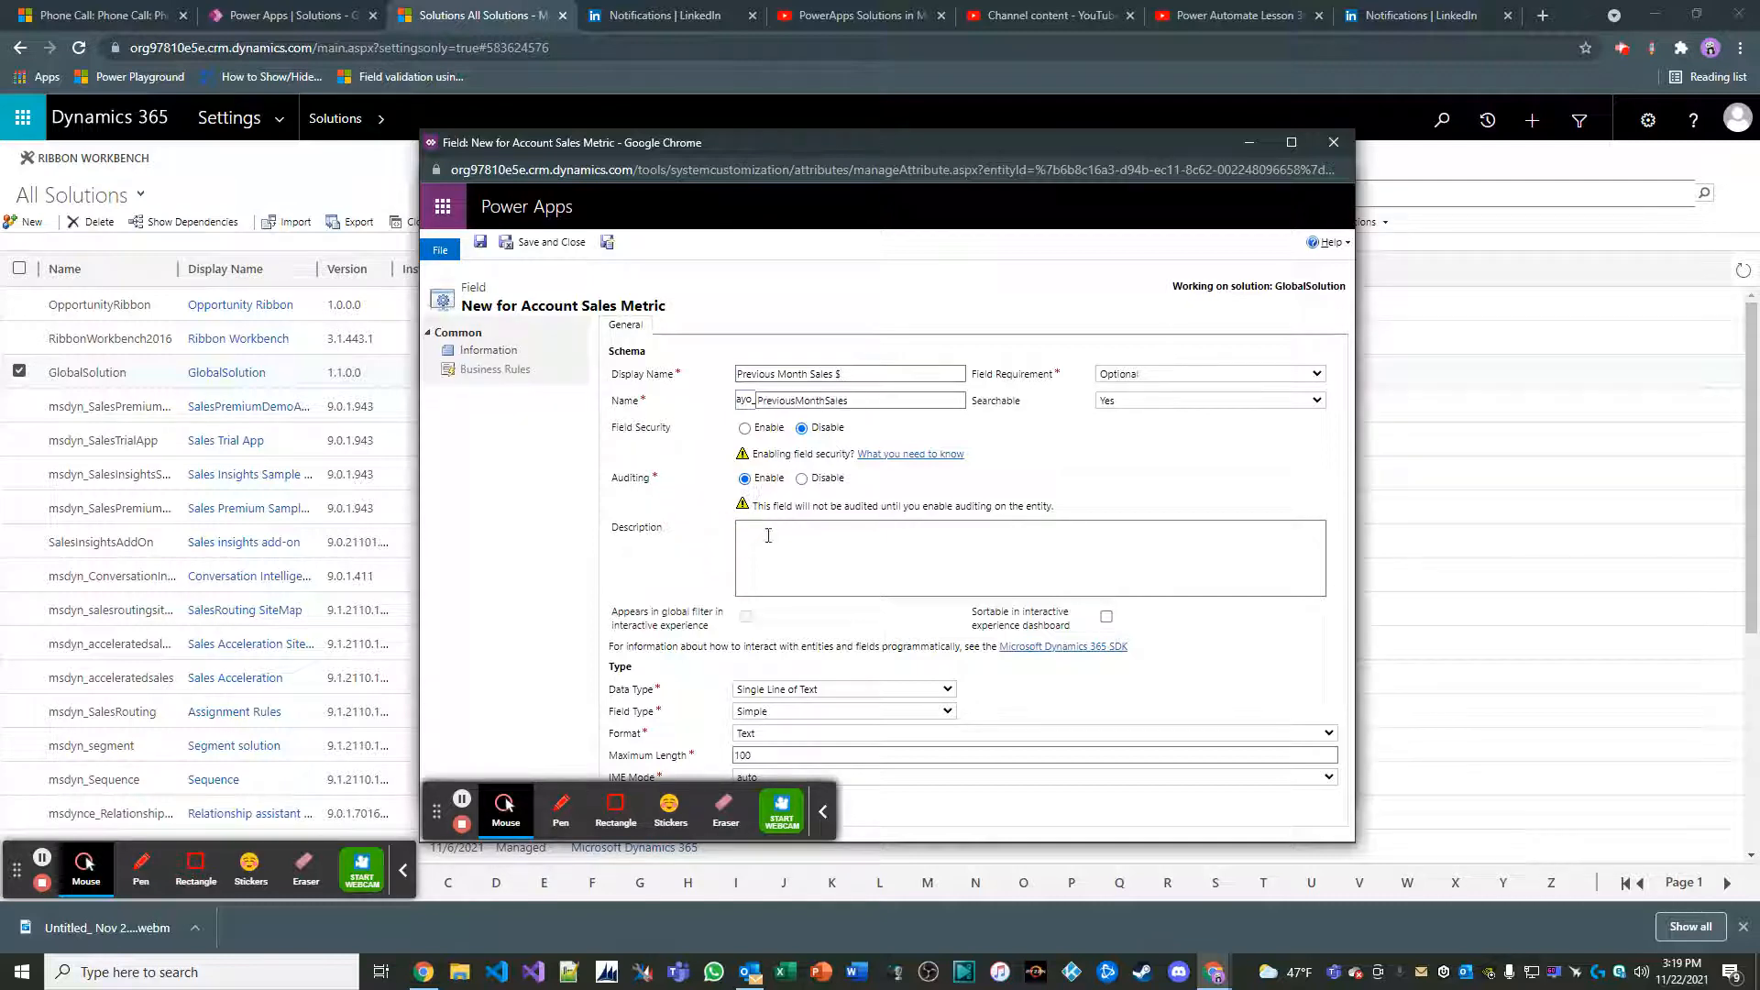
{"action": "left_click", "coordinate": [872, 688]}
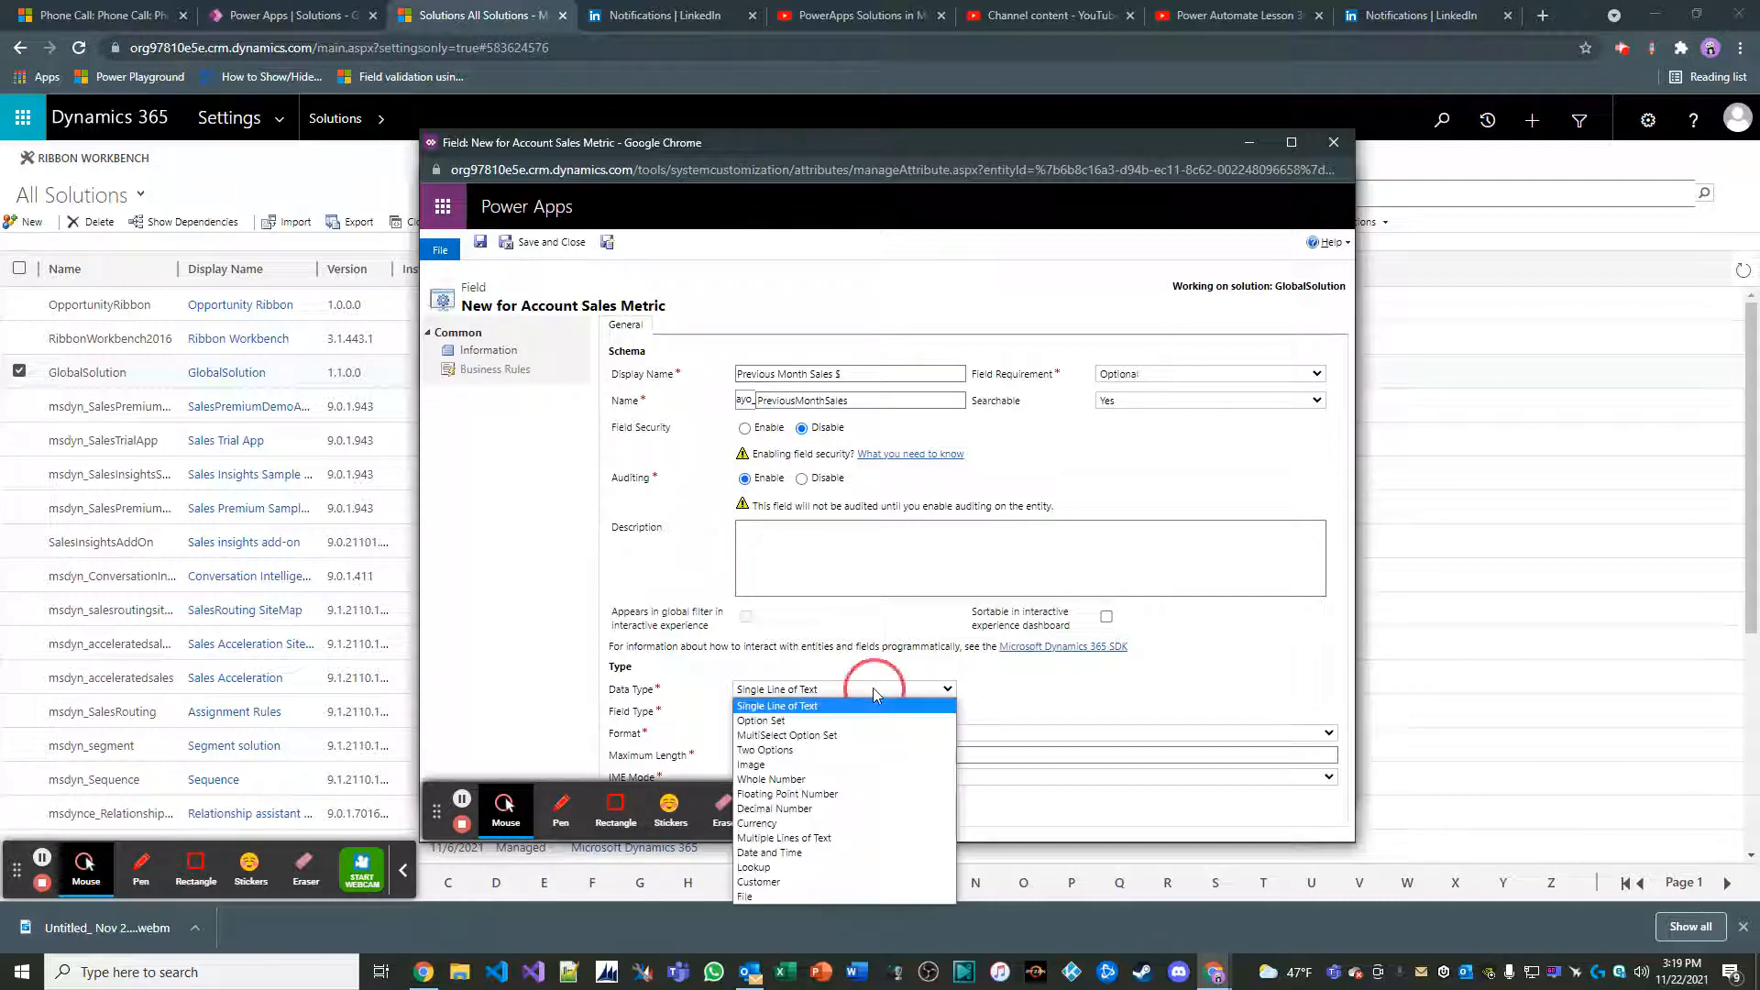
{"action": "left_click", "coordinate": [818, 823]}
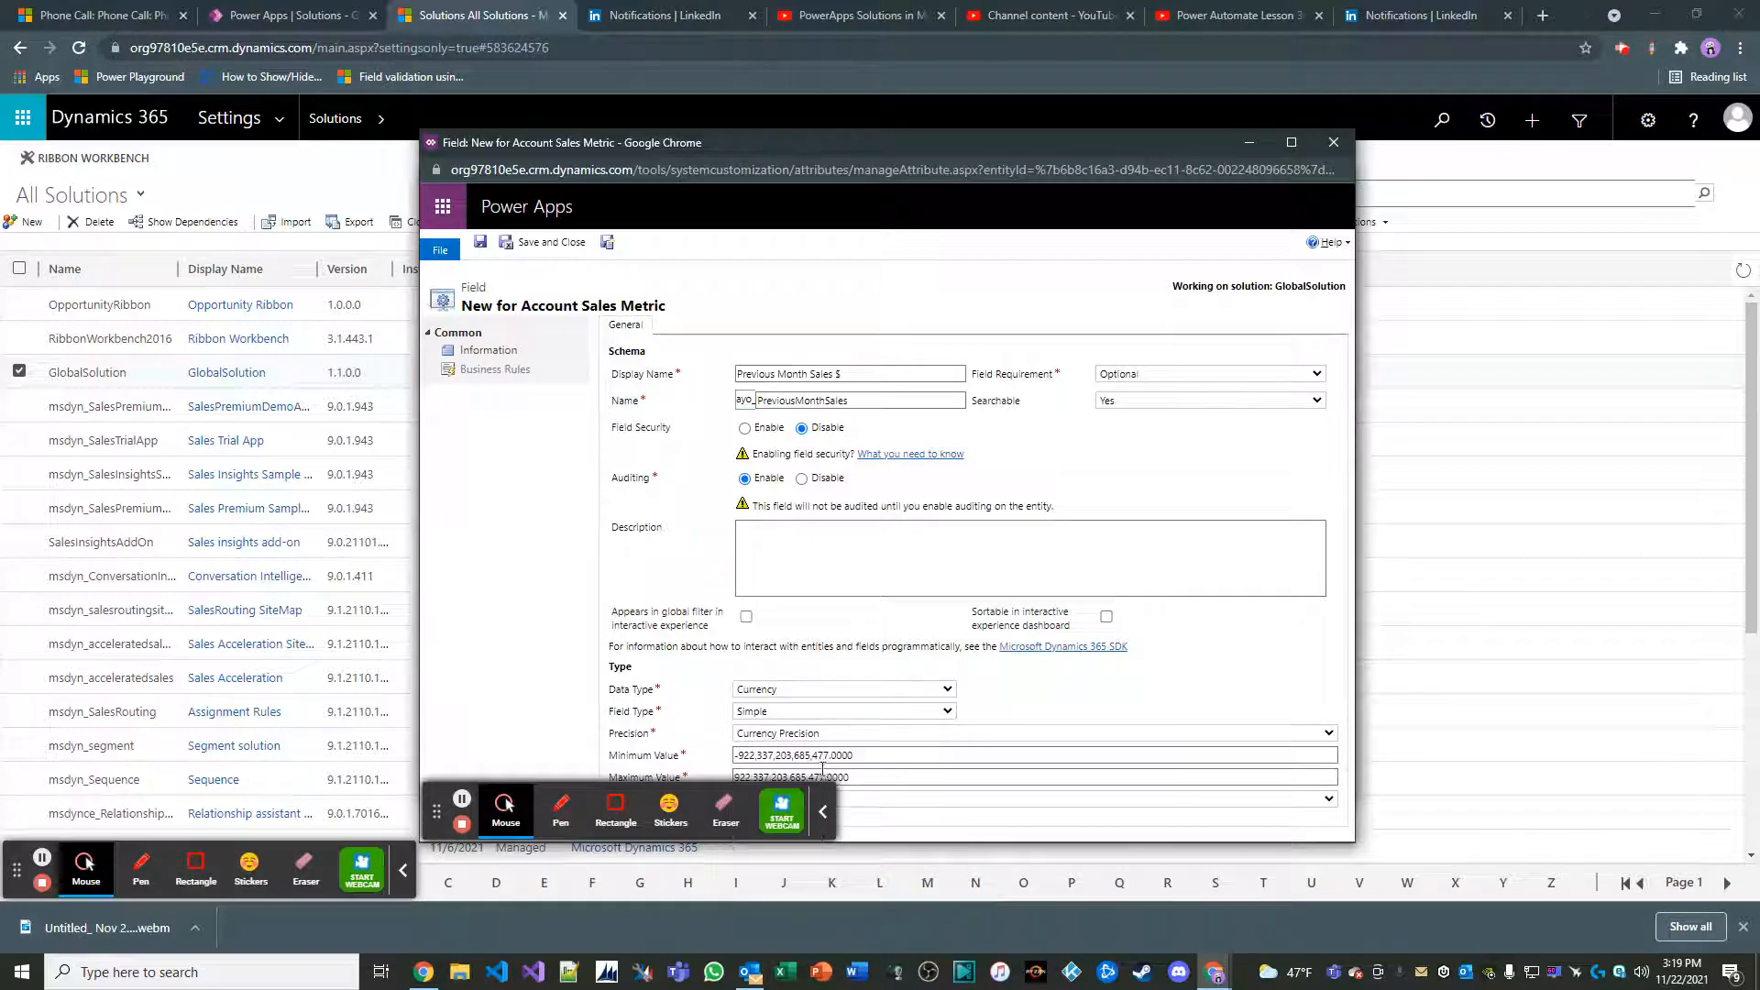
{"action": "left_click", "coordinate": [550, 242]}
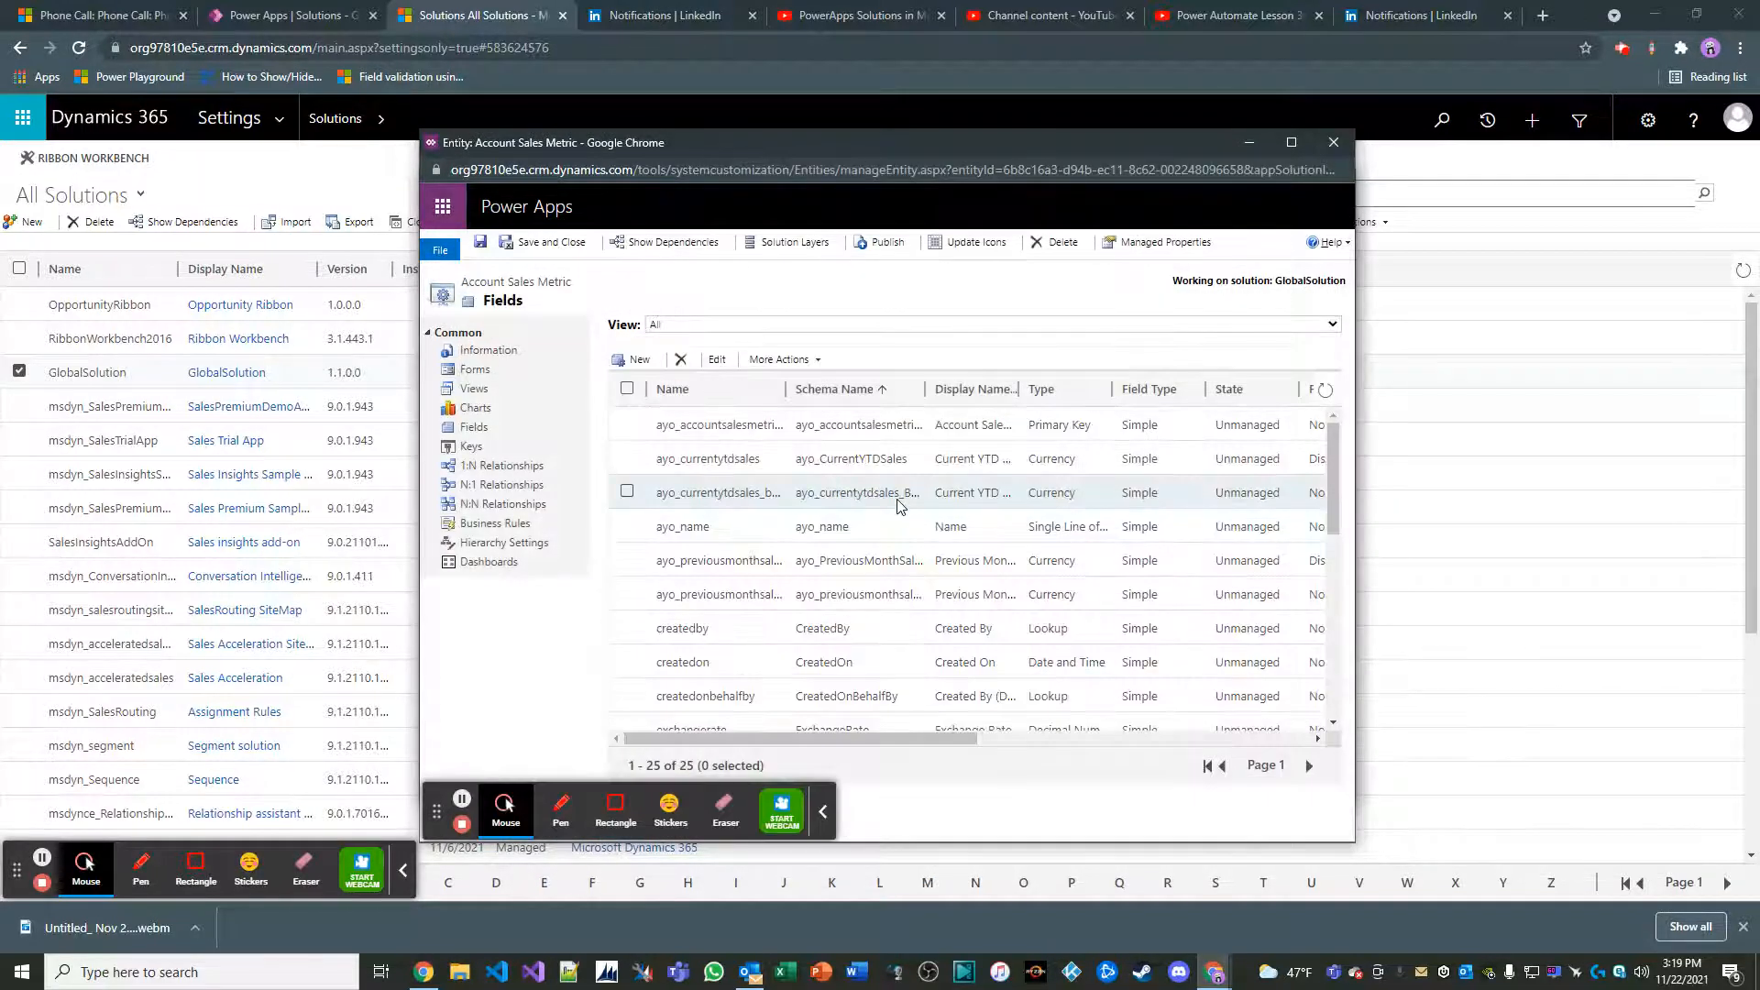
Add a field named Previous Year Sales $ with the Currency data type to Account Sales Metric, saving and closing it
{"action": "left_click", "coordinate": [642, 360]}
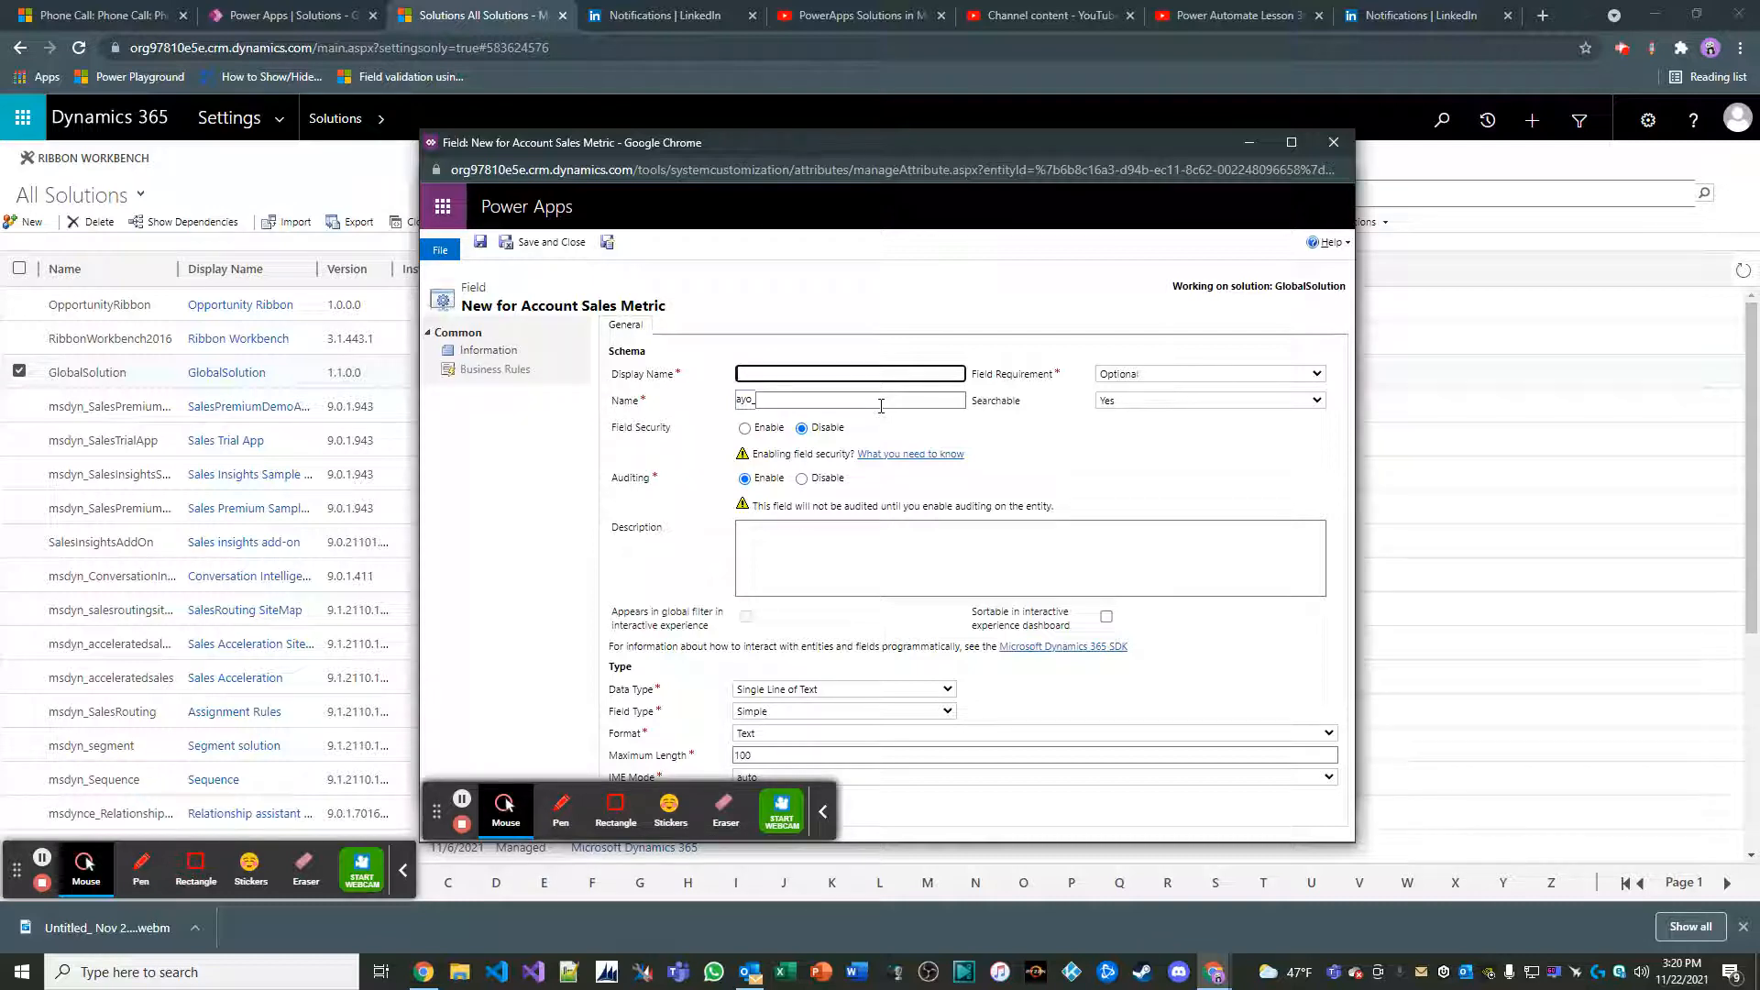
{"action": "type", "text": "Pr"}
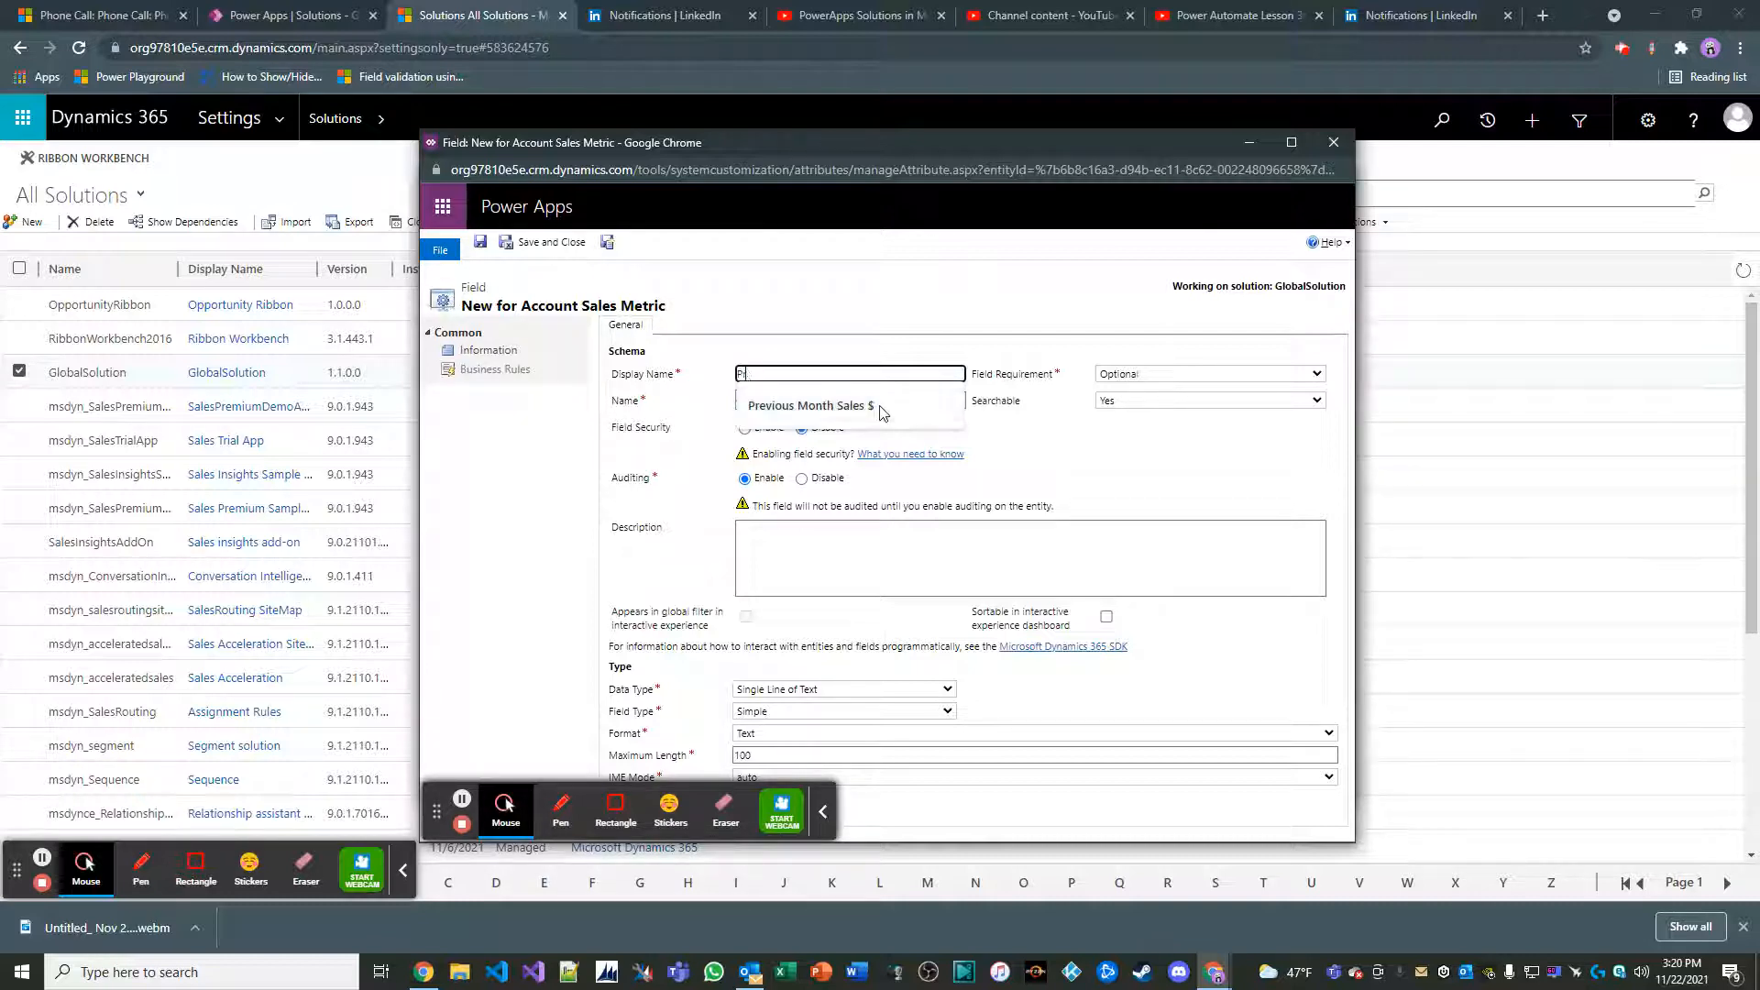
{"action": "type", "text": "evious Year Sales $"}
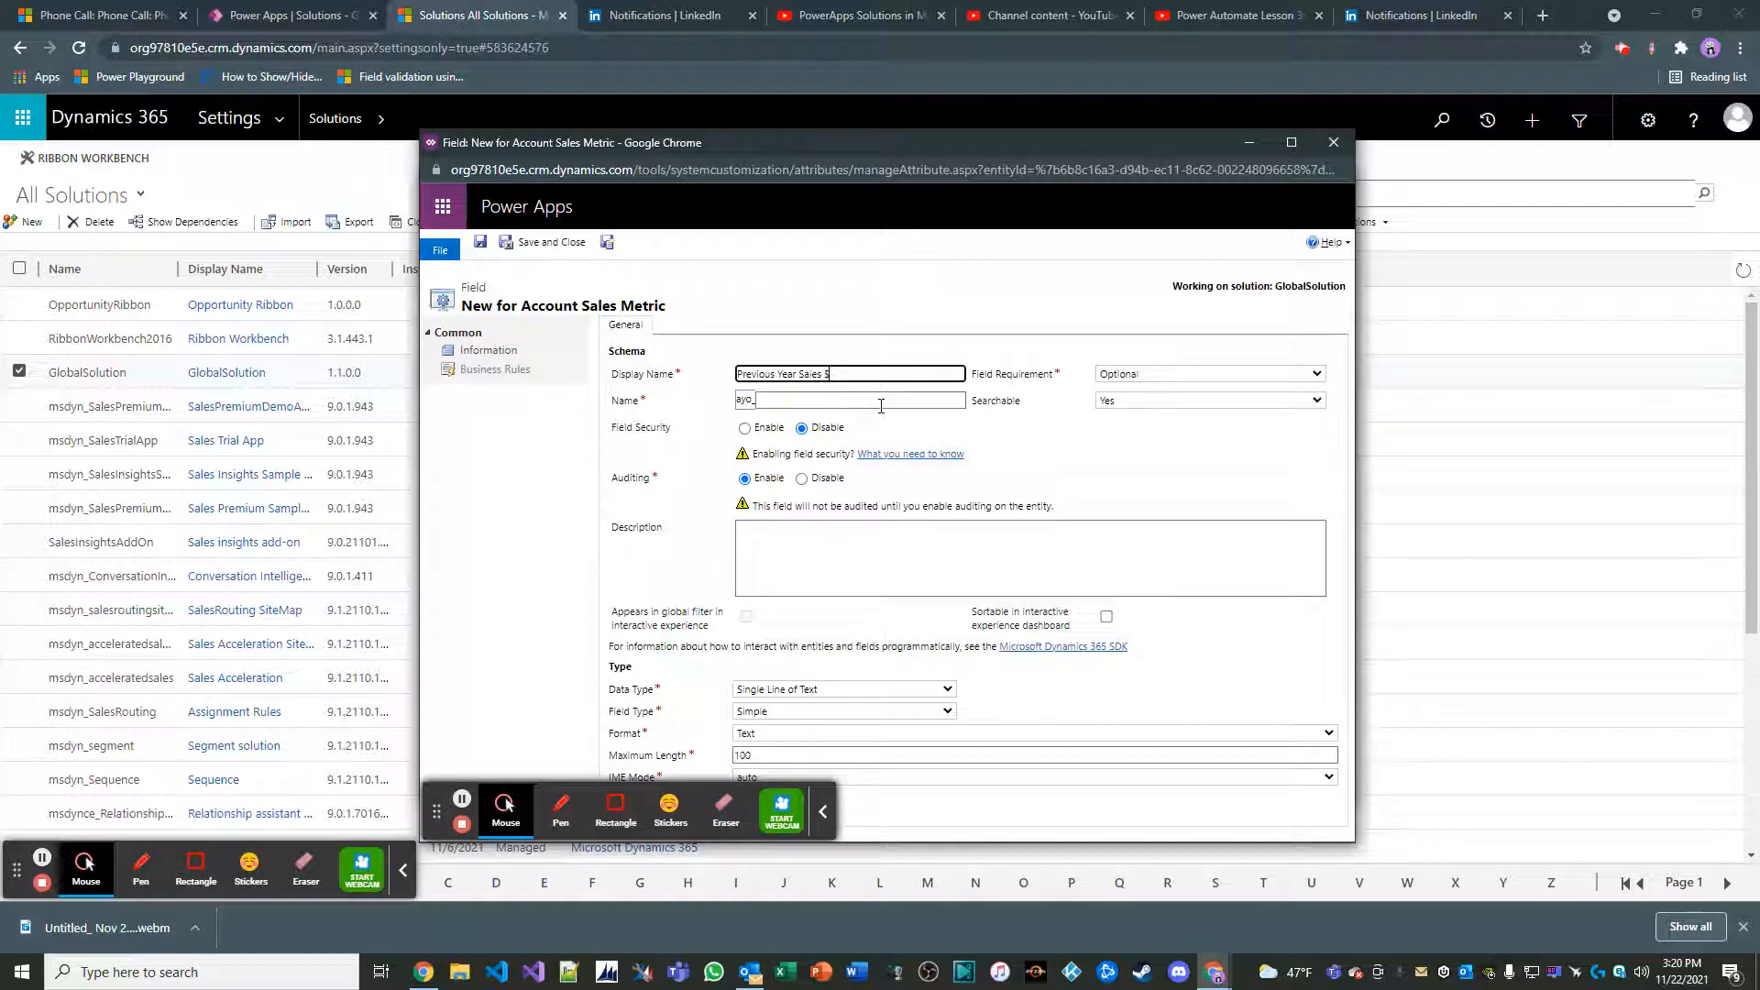
{"action": "left_click", "coordinate": [687, 563]}
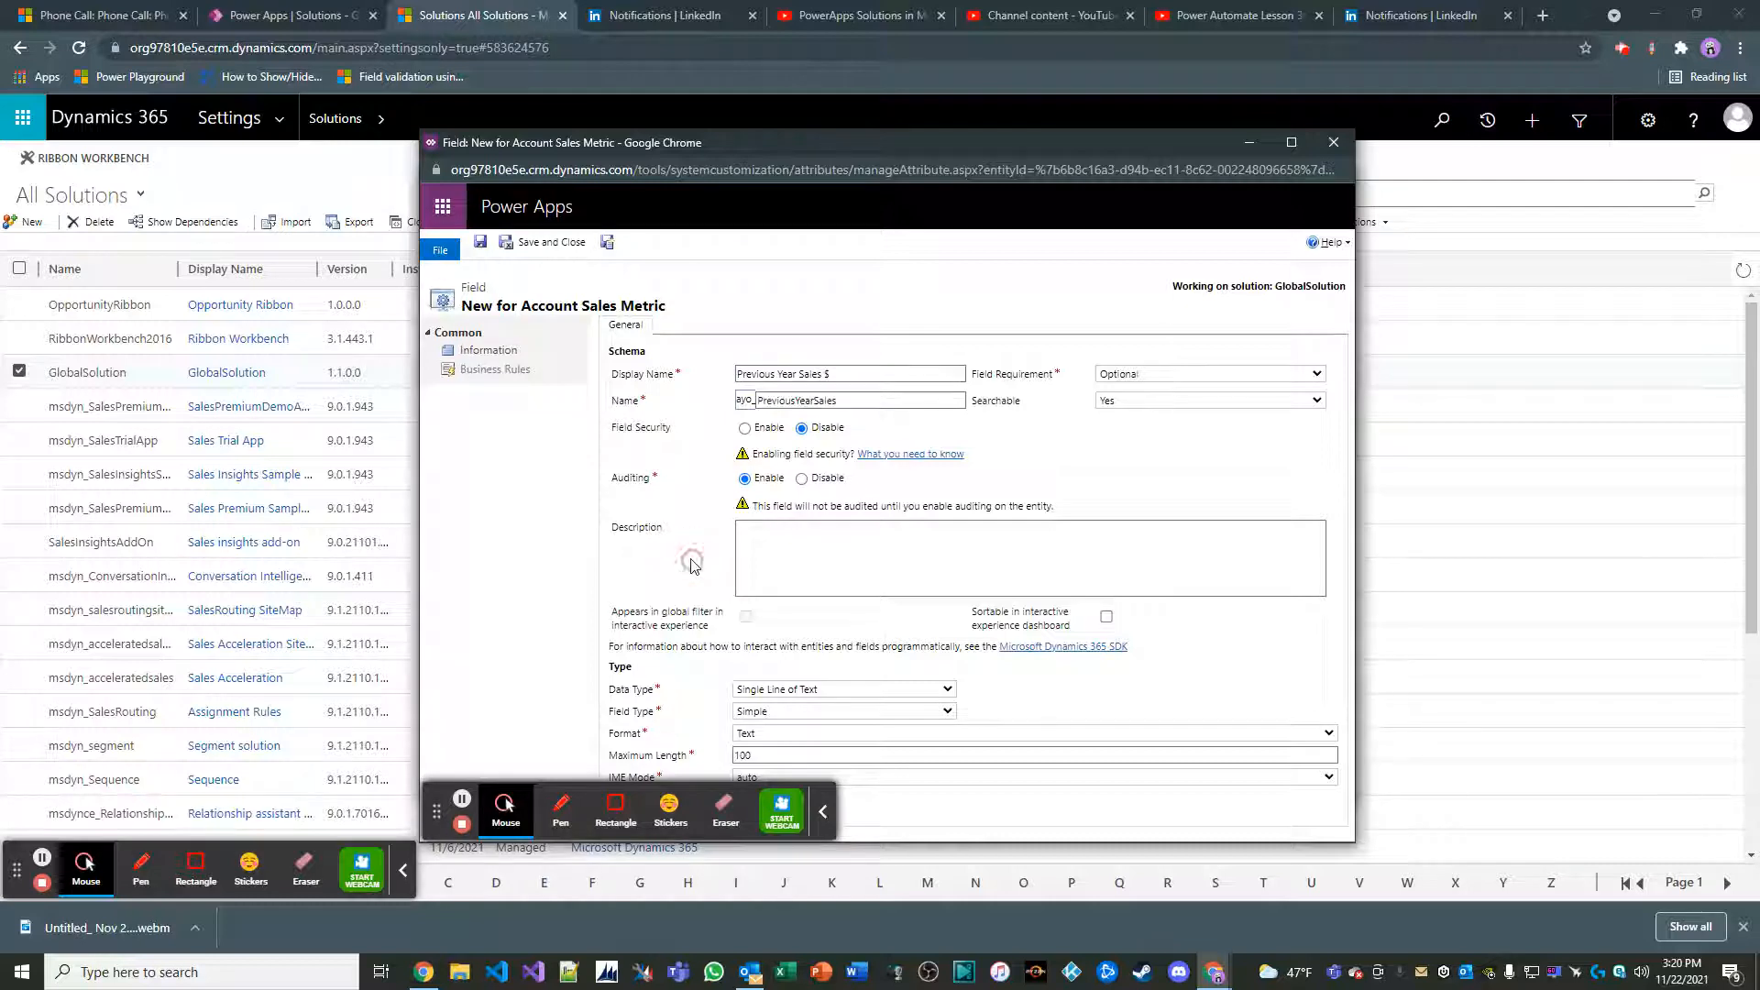
{"action": "left_click", "coordinate": [807, 688]}
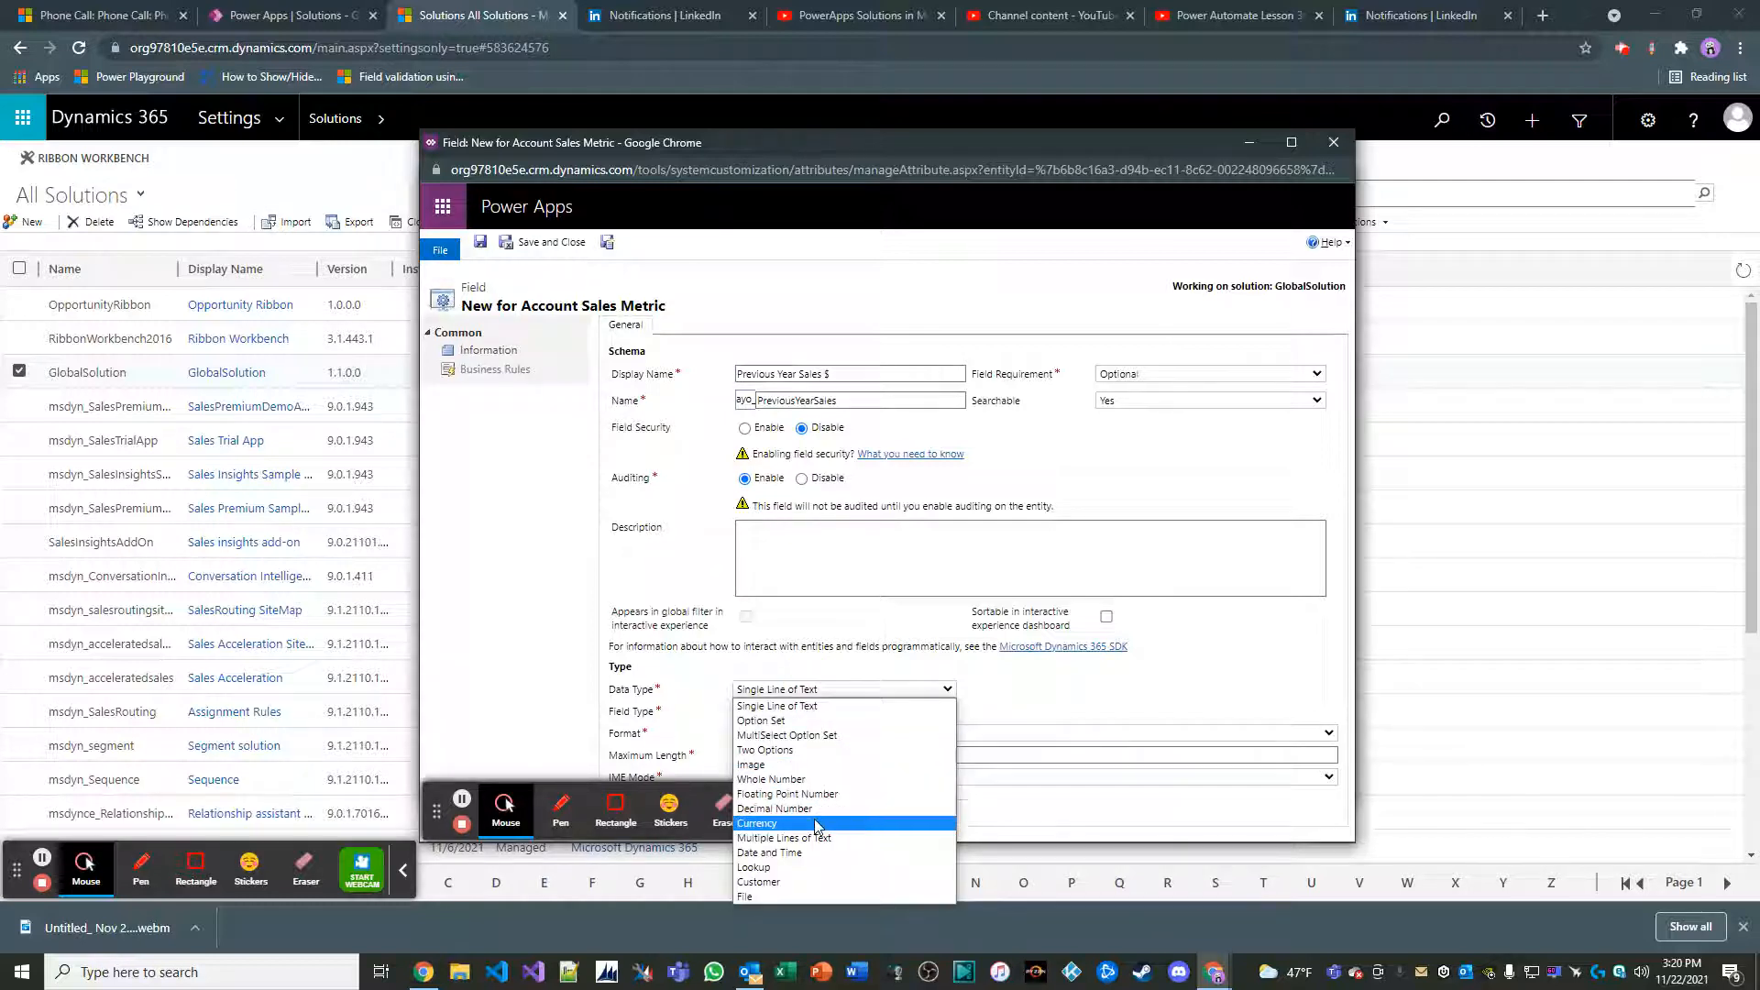
{"action": "left_click", "coordinate": [818, 817]}
{"action": "left_click", "coordinate": [561, 243]}
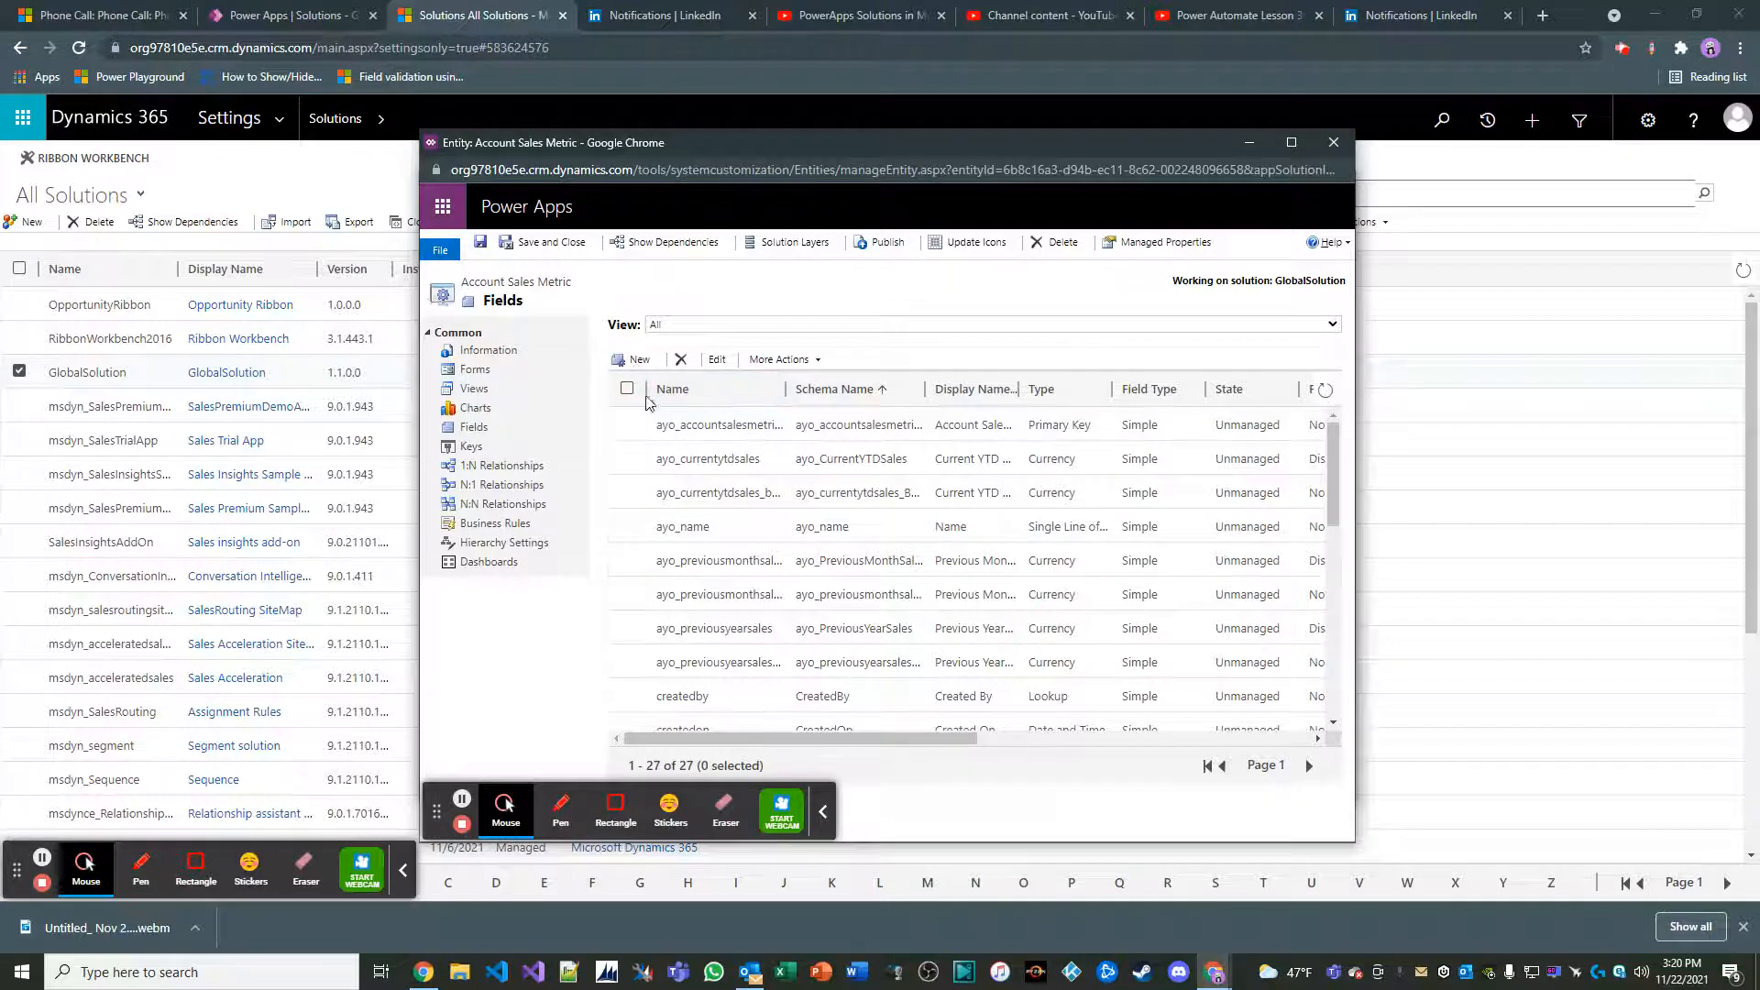
Add a Currency field named Current MTD Sales $, save it, and save and close the Account Sales Metric entity
{"action": "left_click", "coordinate": [649, 363]}
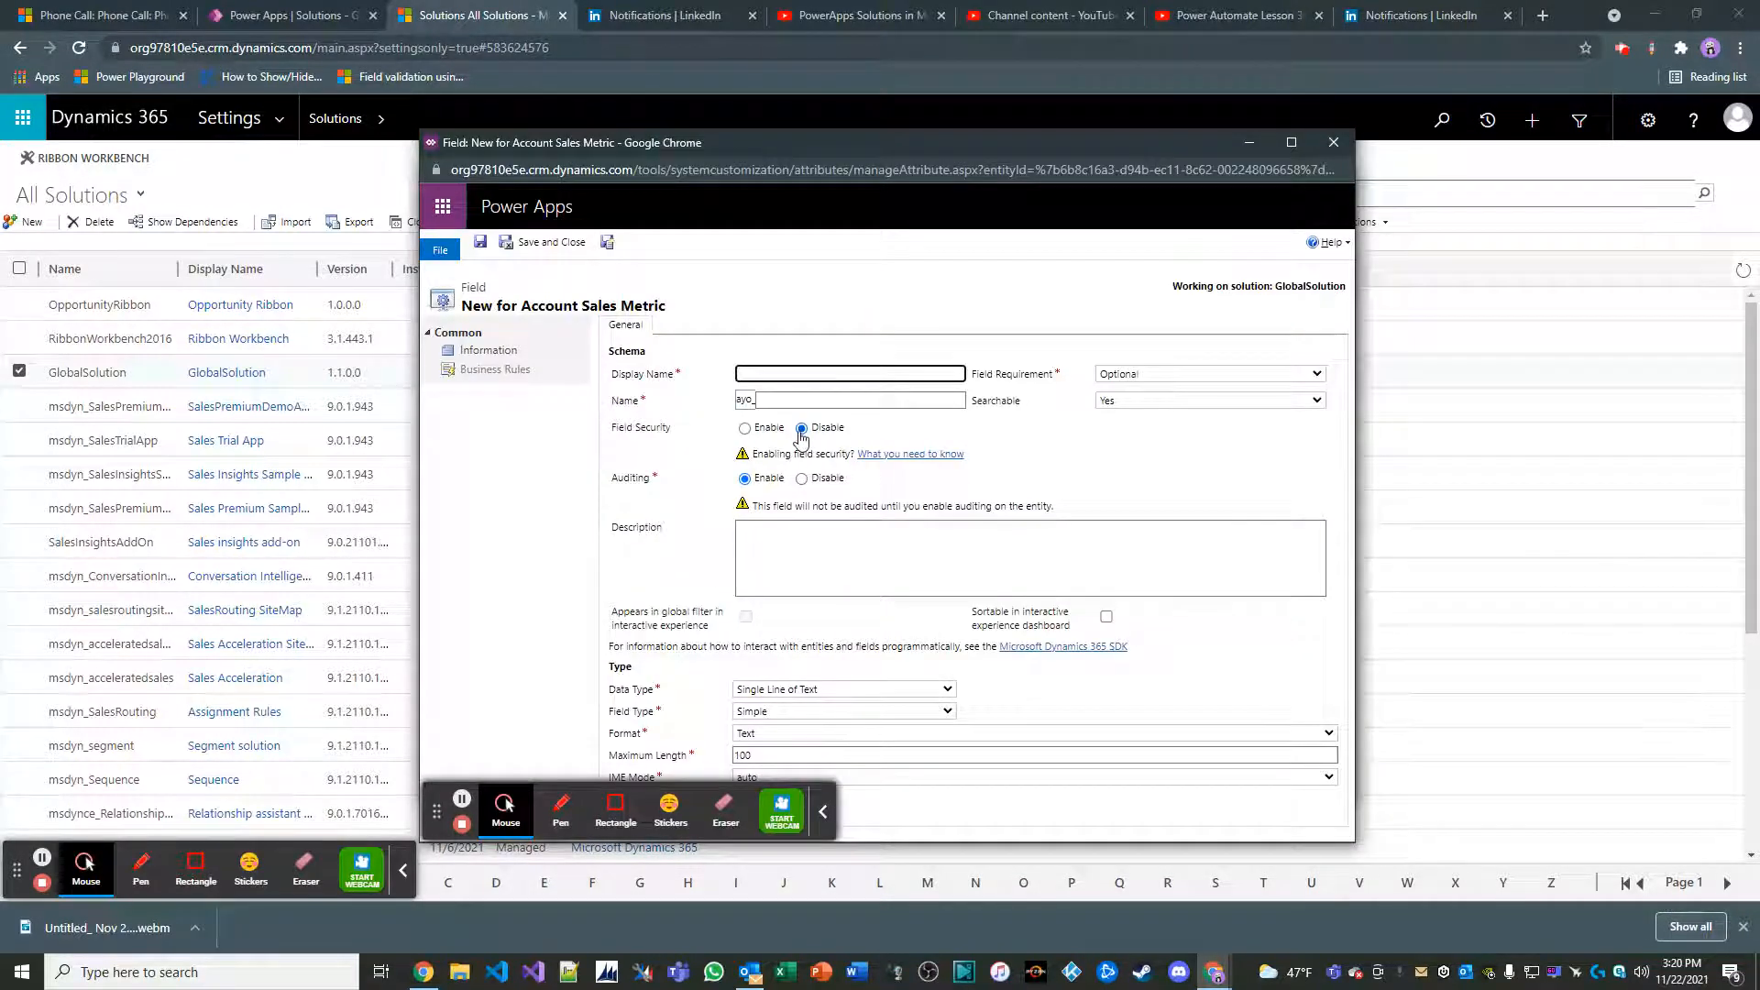
{"action": "type", "text": "Current MD"}
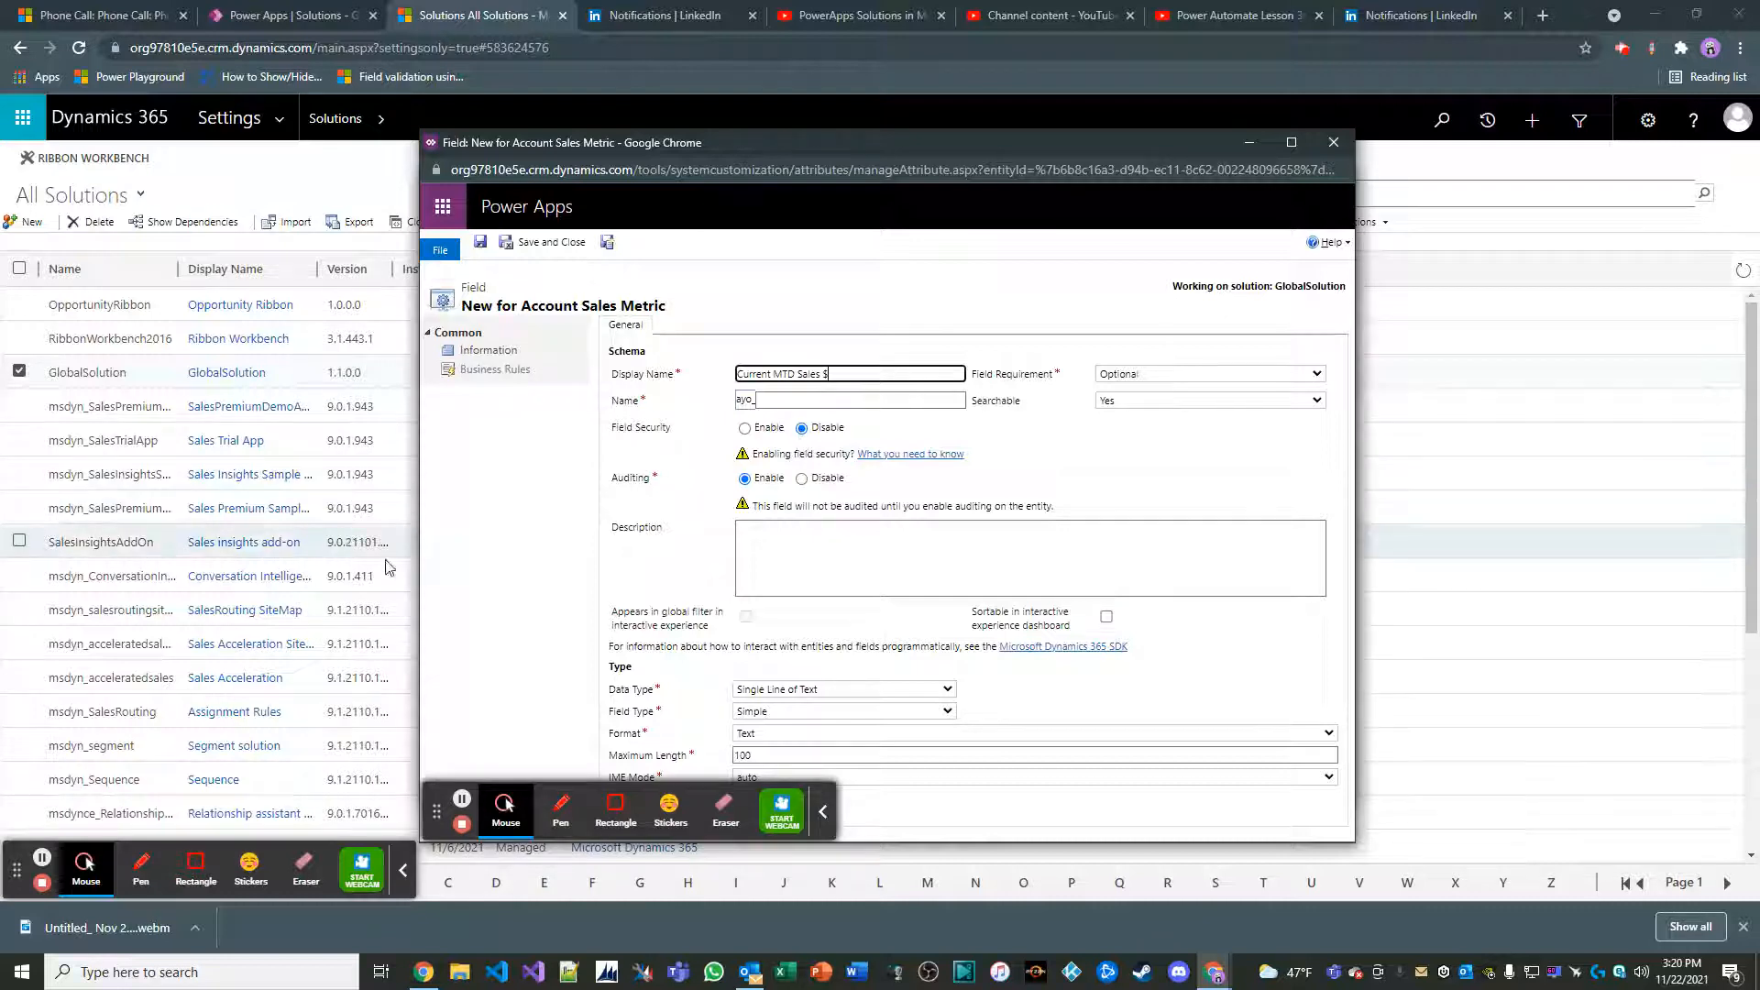
{"action": "left_click", "coordinate": [833, 690]}
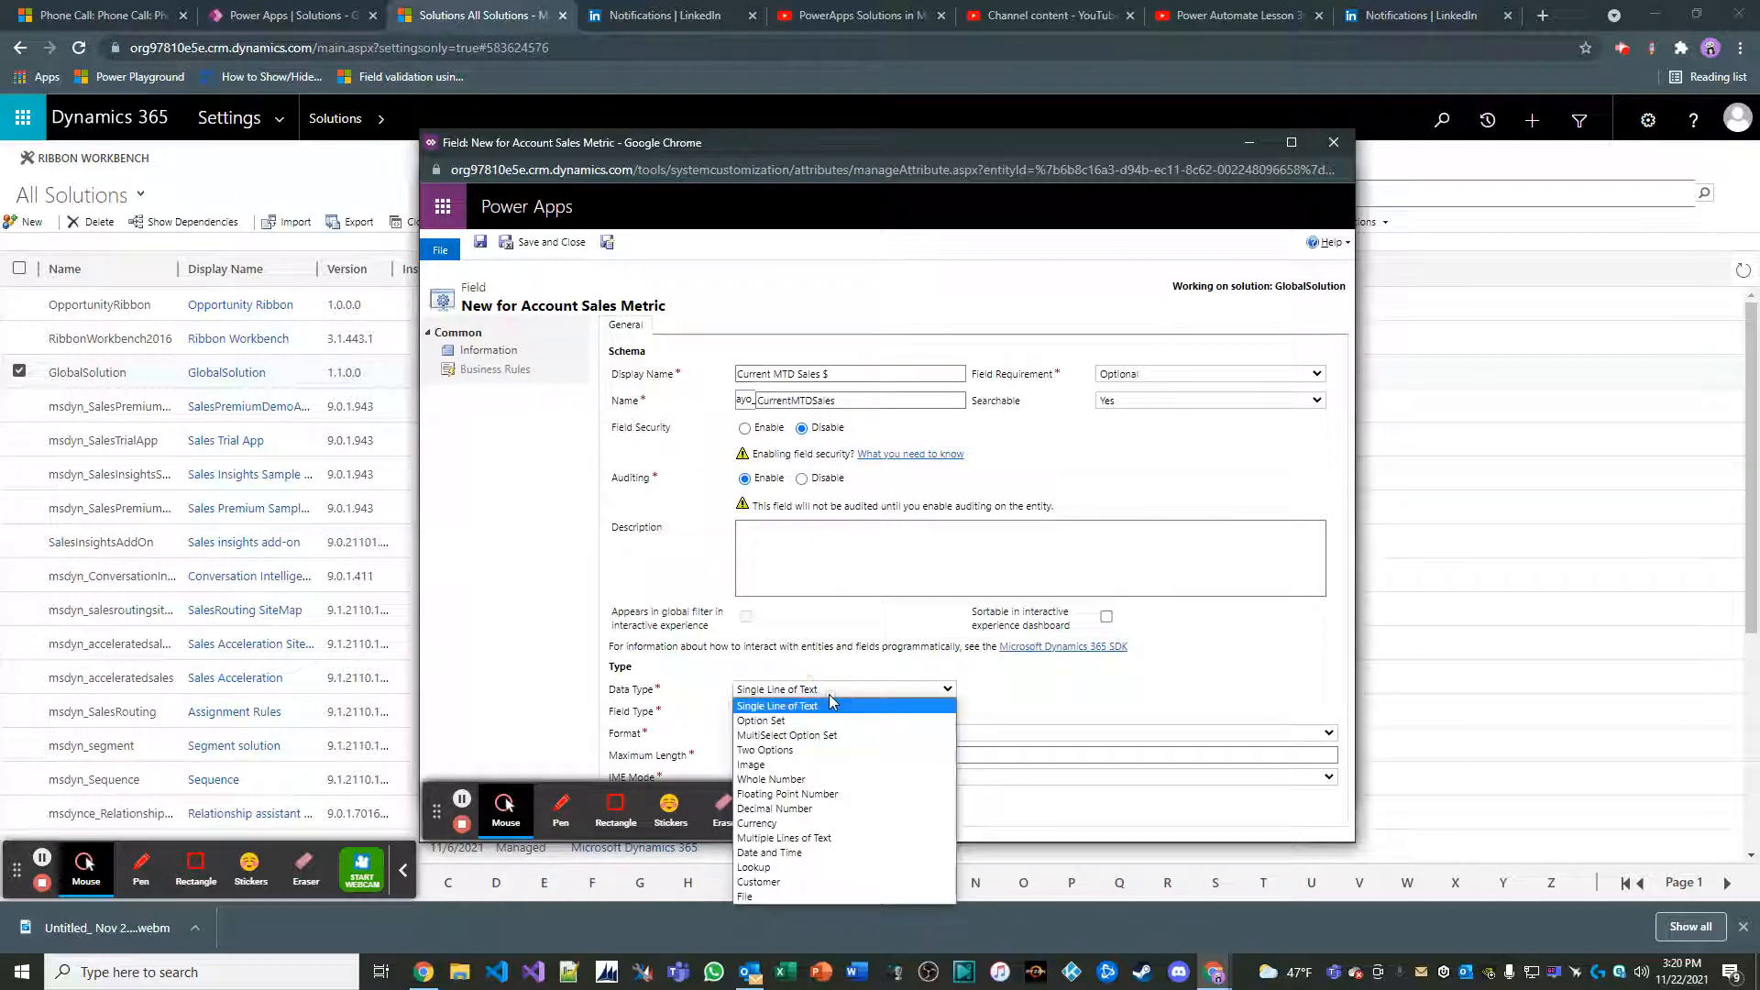
{"action": "left_click", "coordinate": [834, 823]}
{"action": "left_click", "coordinate": [552, 244]}
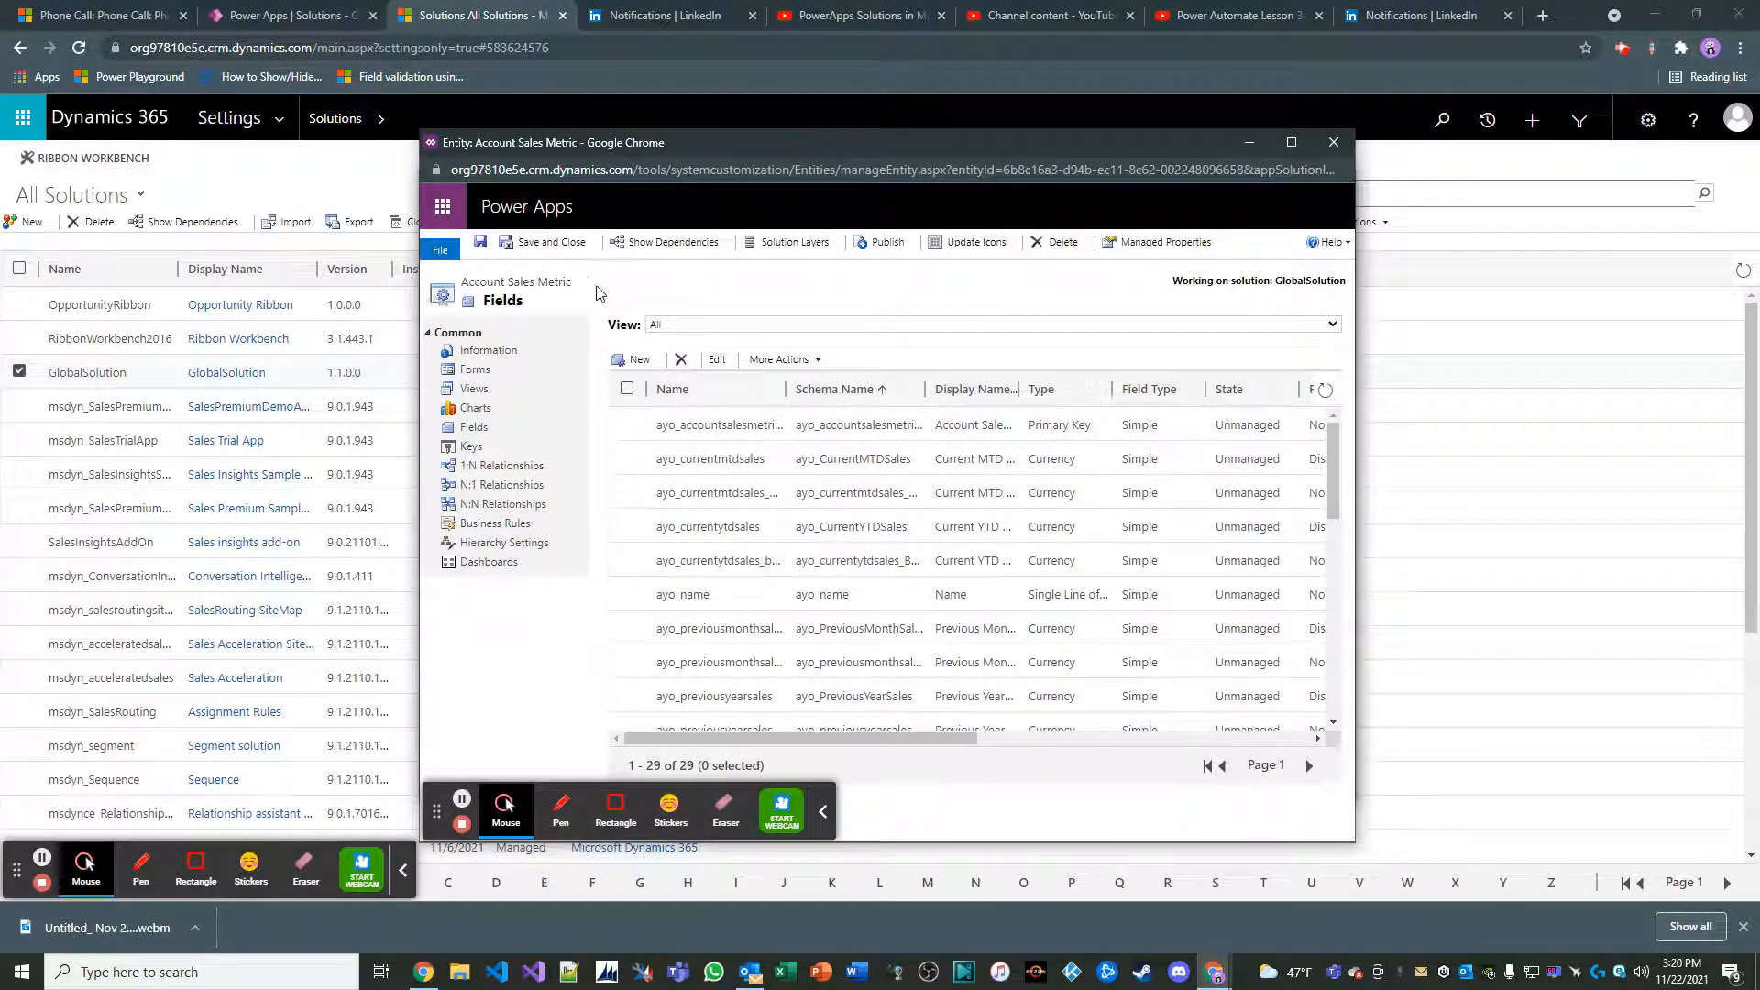
{"action": "left_click", "coordinate": [544, 242]}
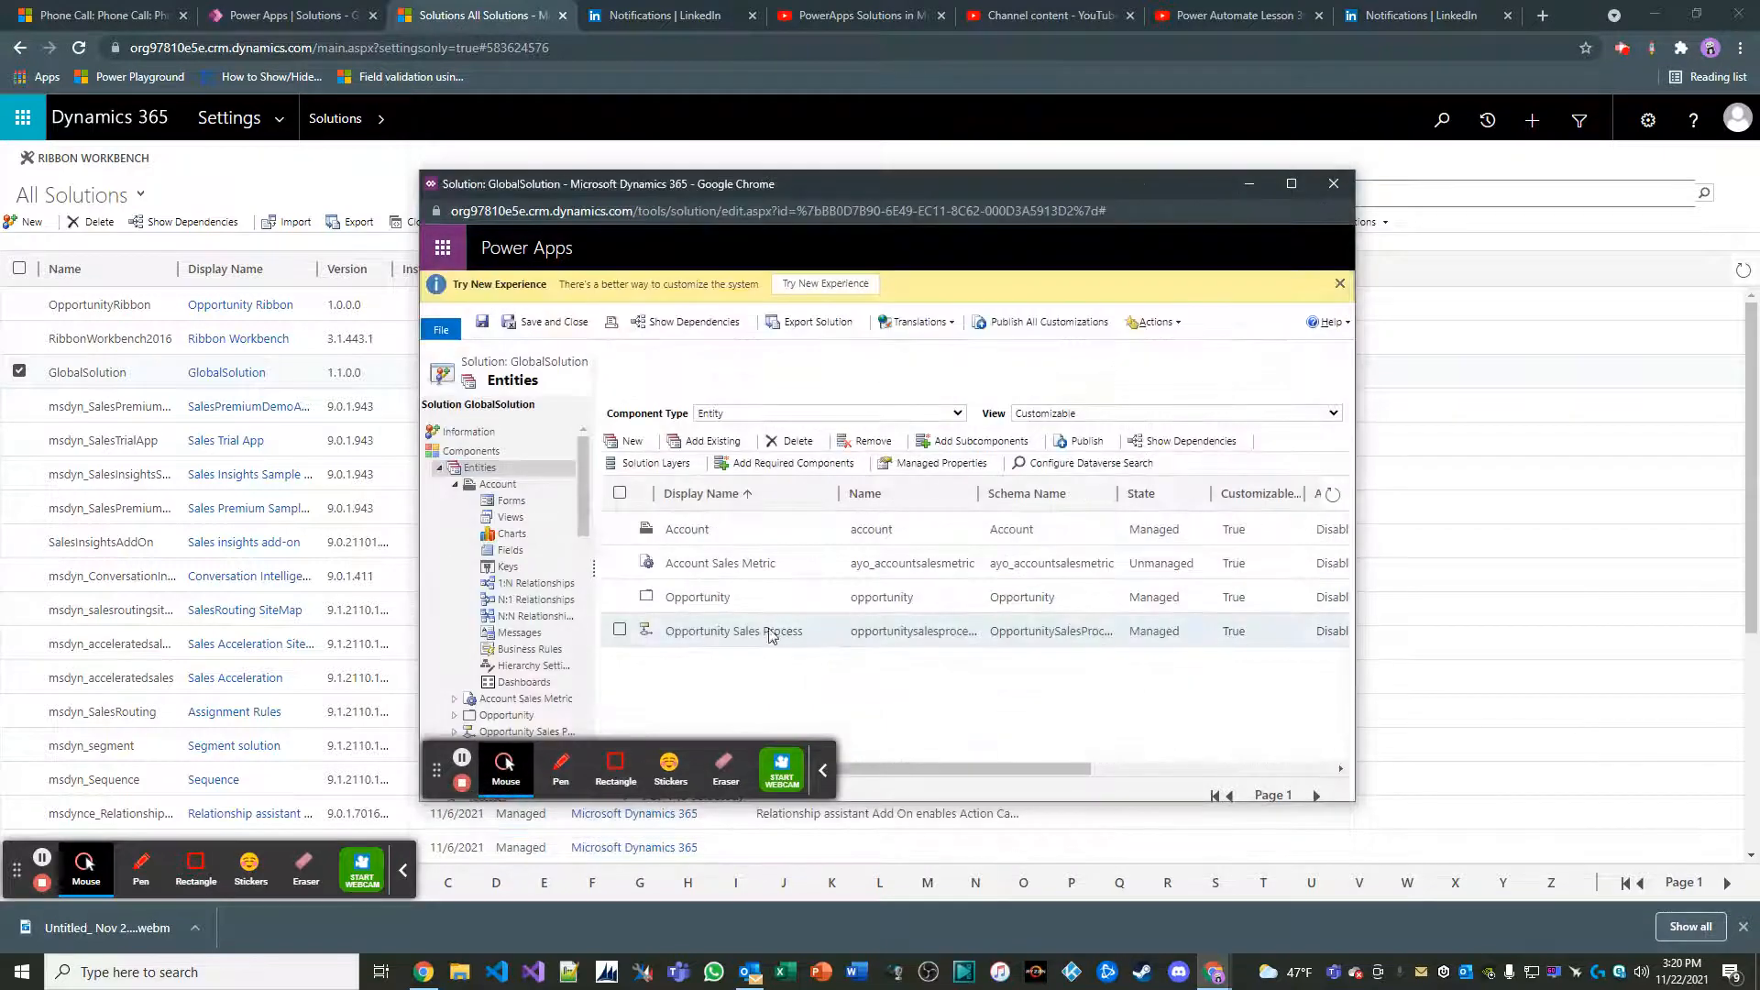
Expand the Account Sales Metric entity in the GlobalSolution components and publish it
{"action": "scroll", "coordinate": [545, 550], "scroll_direction": "down", "scroll_amount": 1}
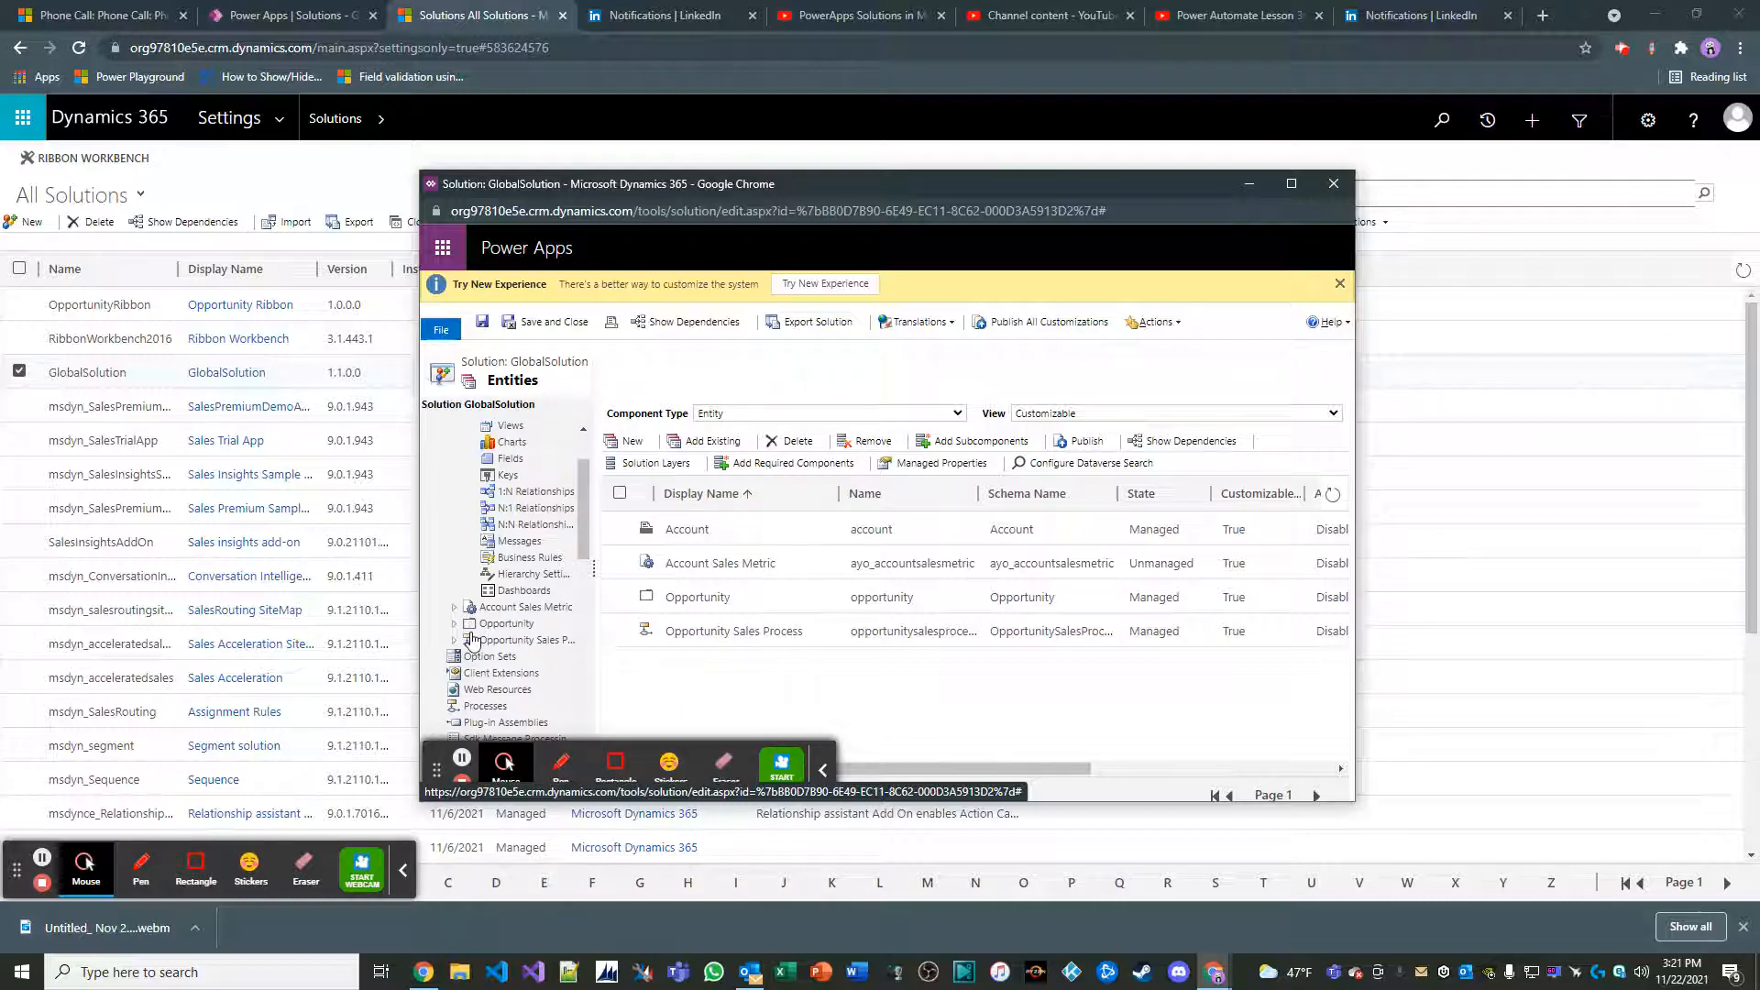
{"action": "left_click", "coordinate": [486, 608]}
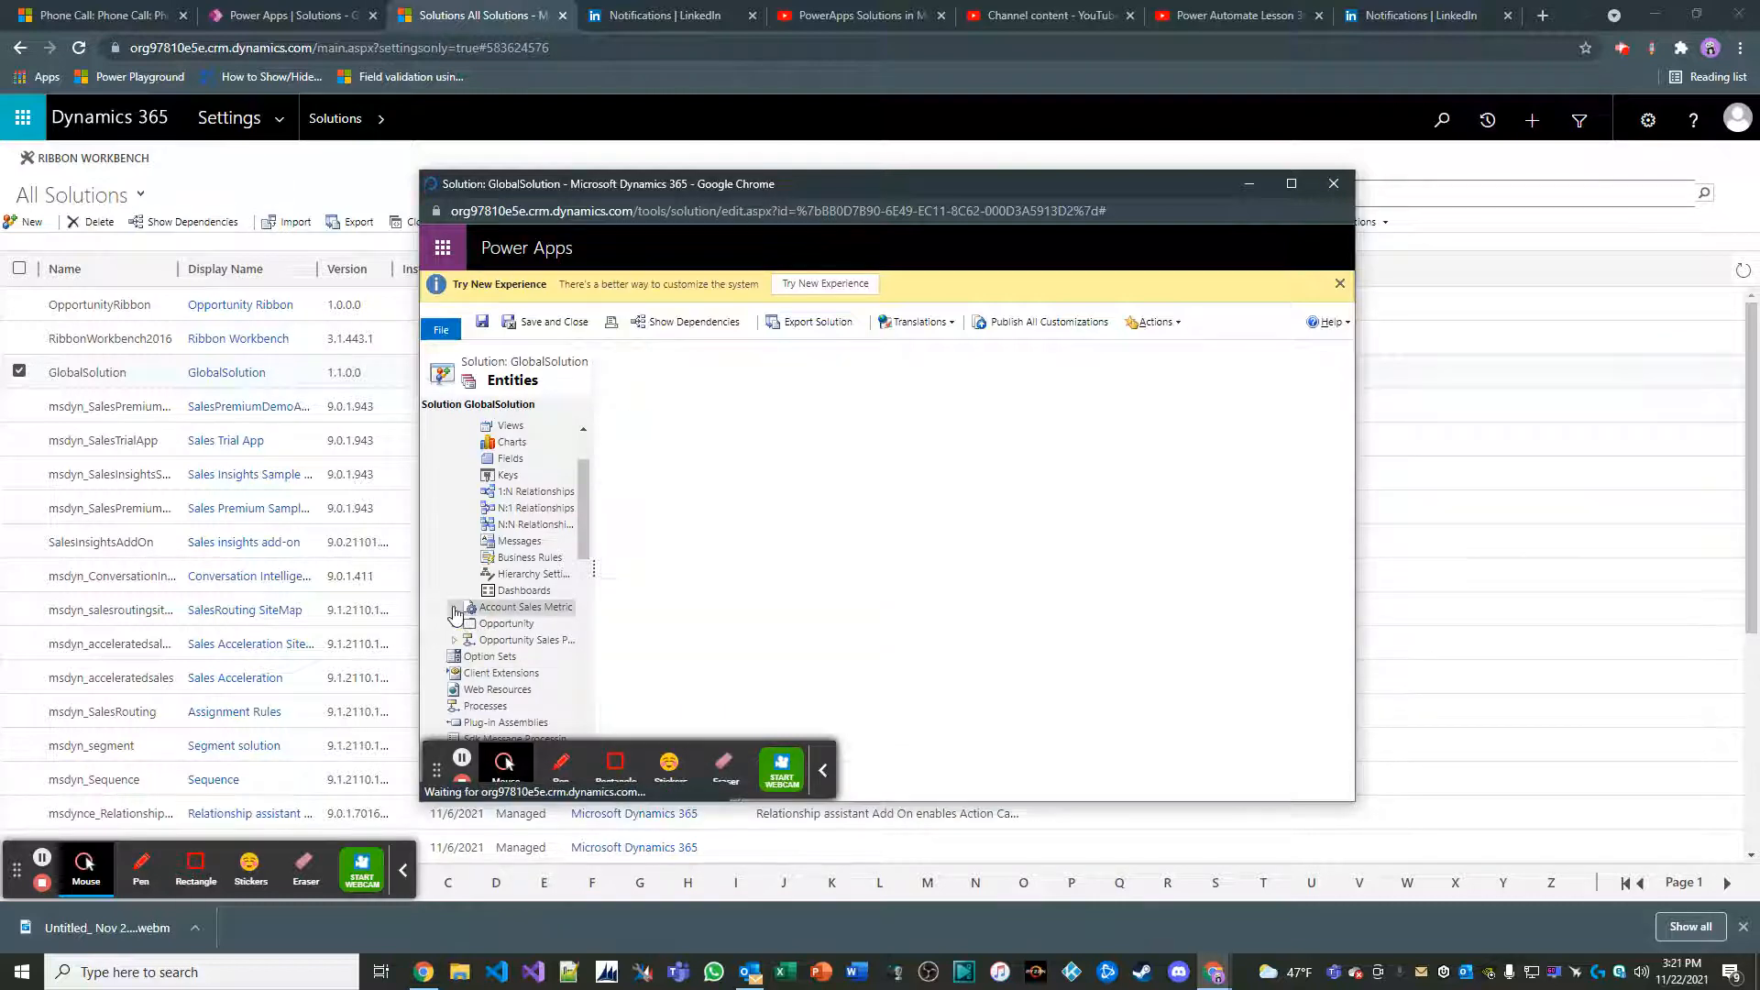
{"action": "left_click", "coordinate": [455, 610]}
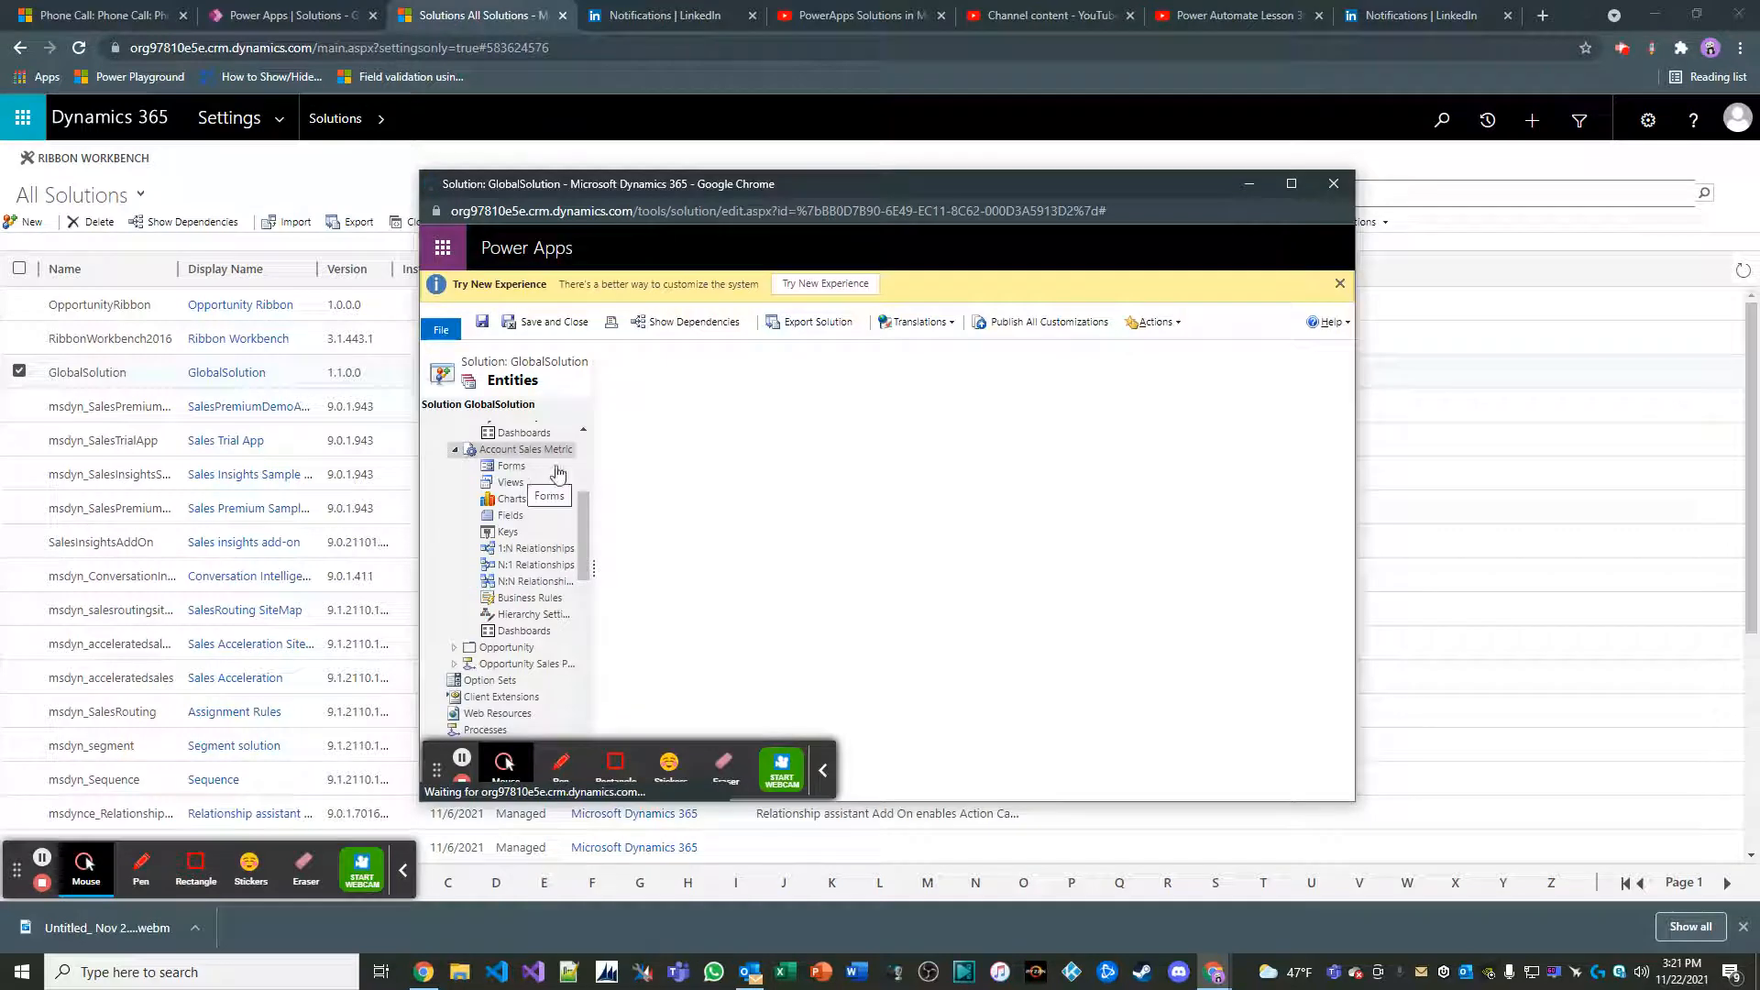
{"action": "left_click", "coordinate": [788, 323]}
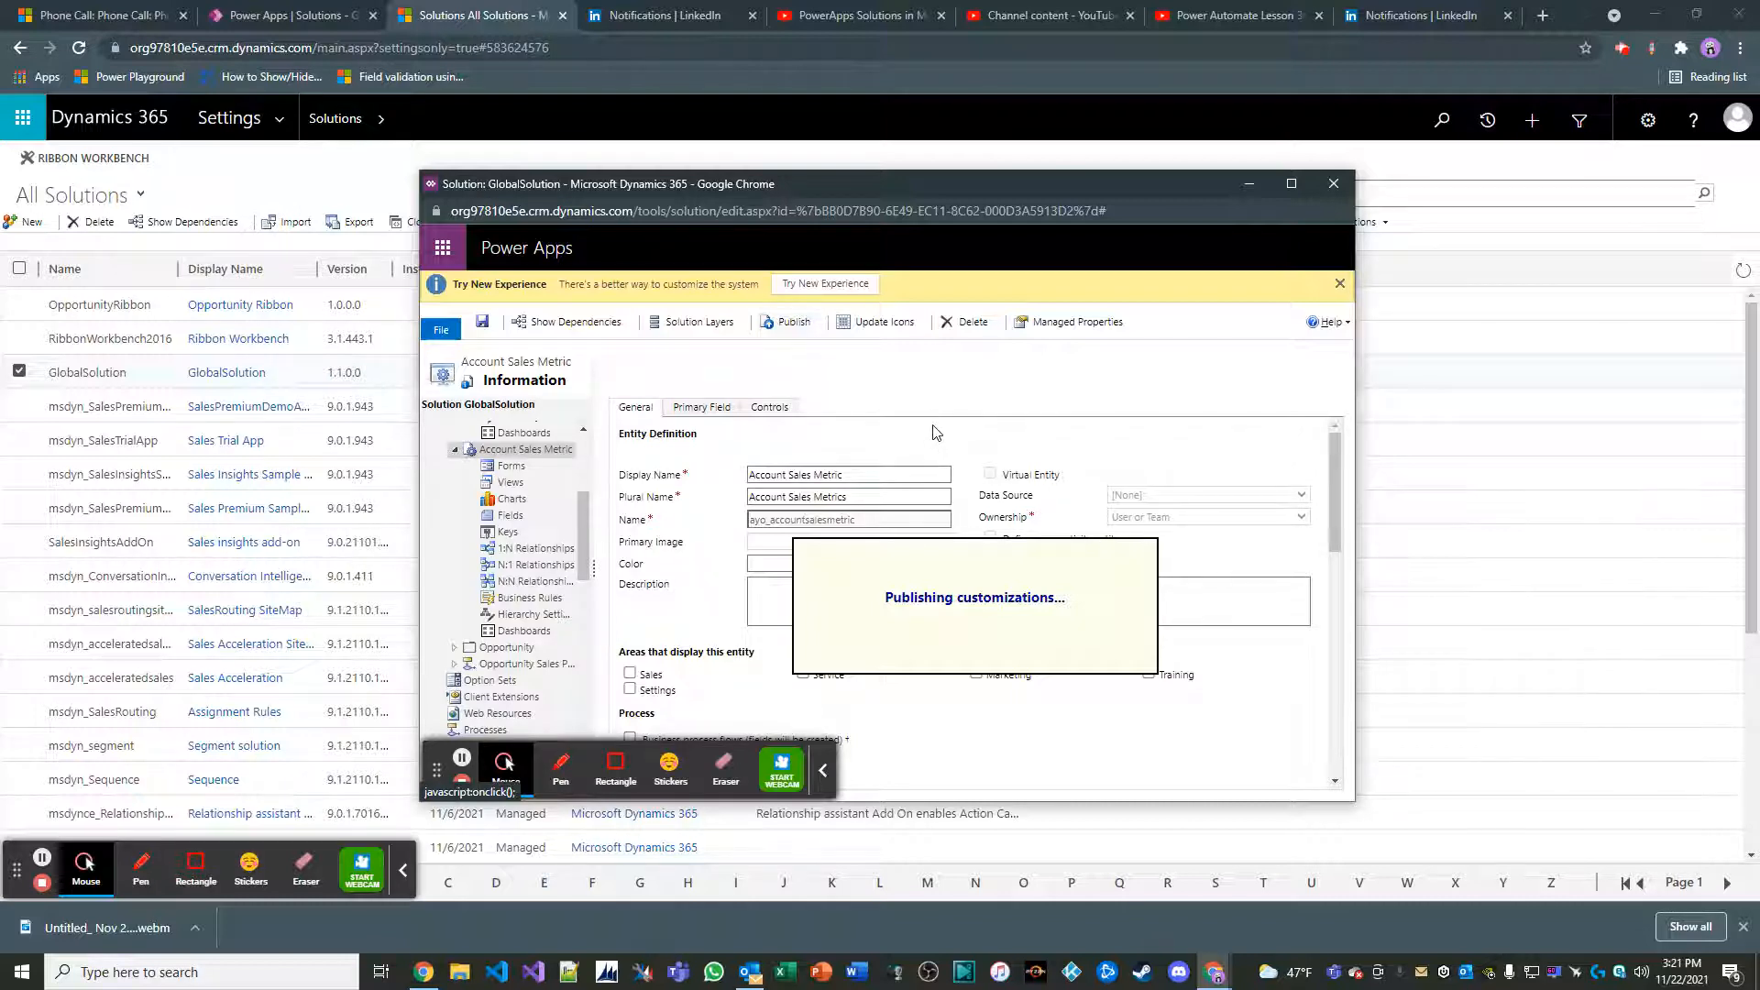
Start a new 1:N relationship on the Account entity with Account Sales Metric as the related entity
{"action": "scroll", "coordinate": [536, 548], "scroll_direction": "up", "scroll_amount": 5}
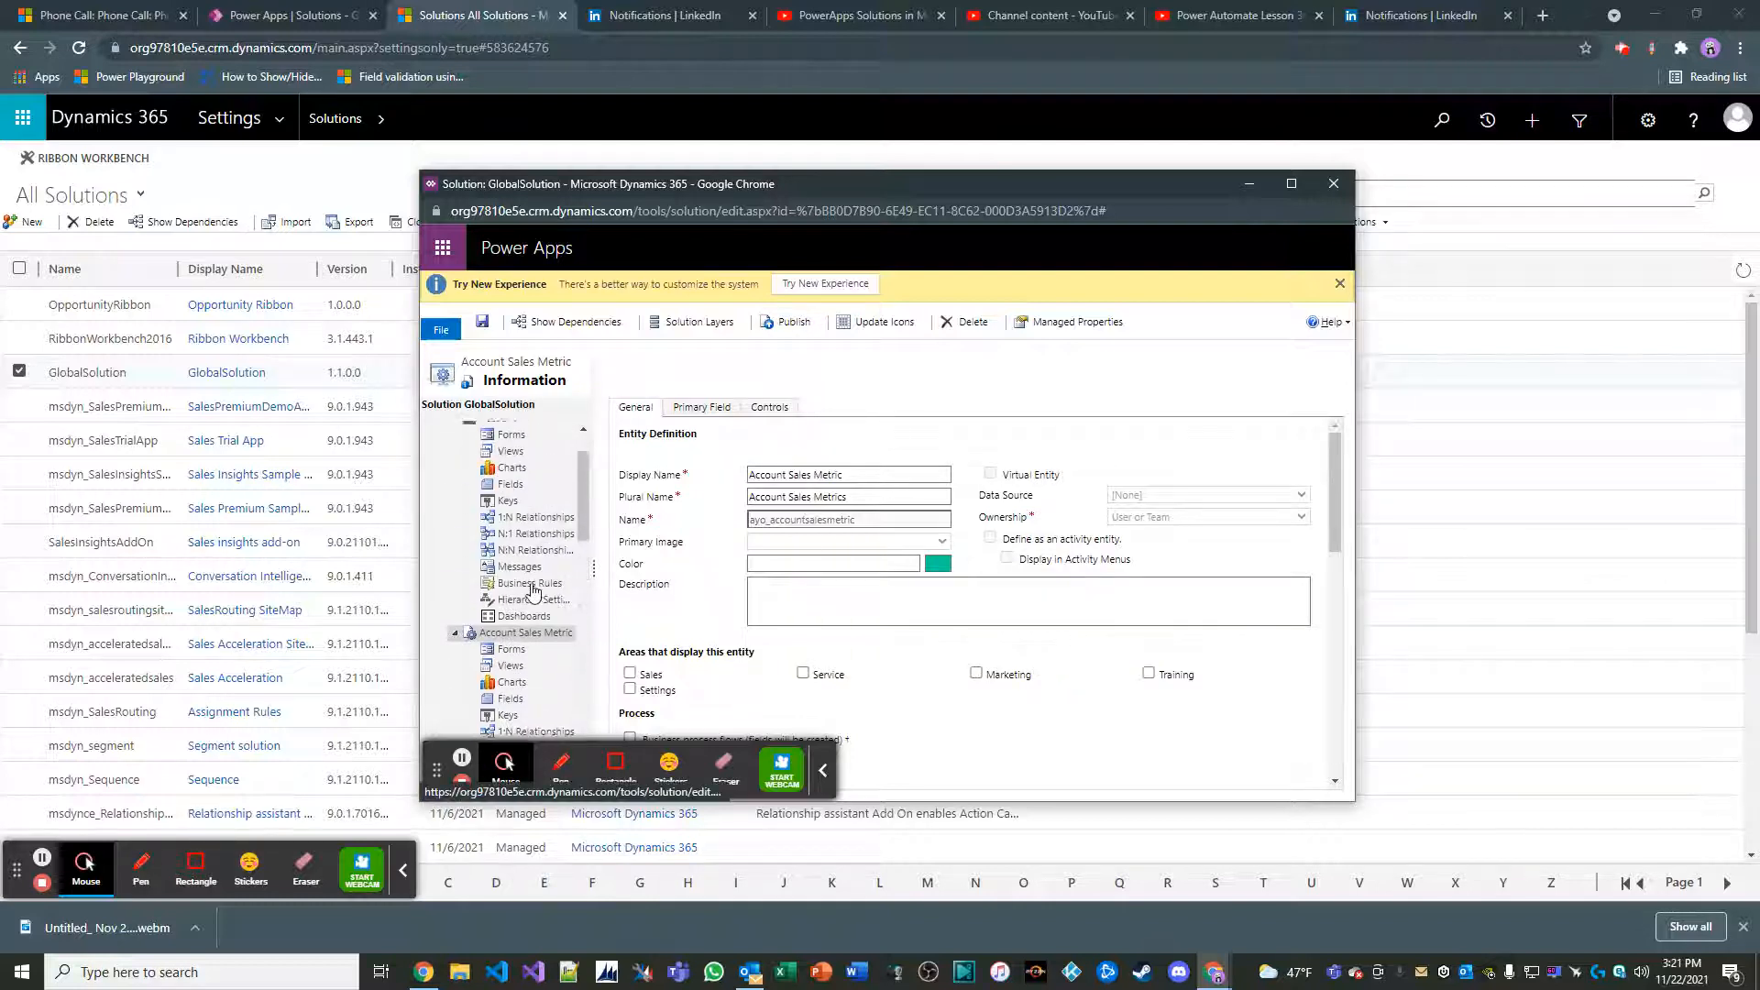
{"action": "left_click", "coordinate": [523, 585]}
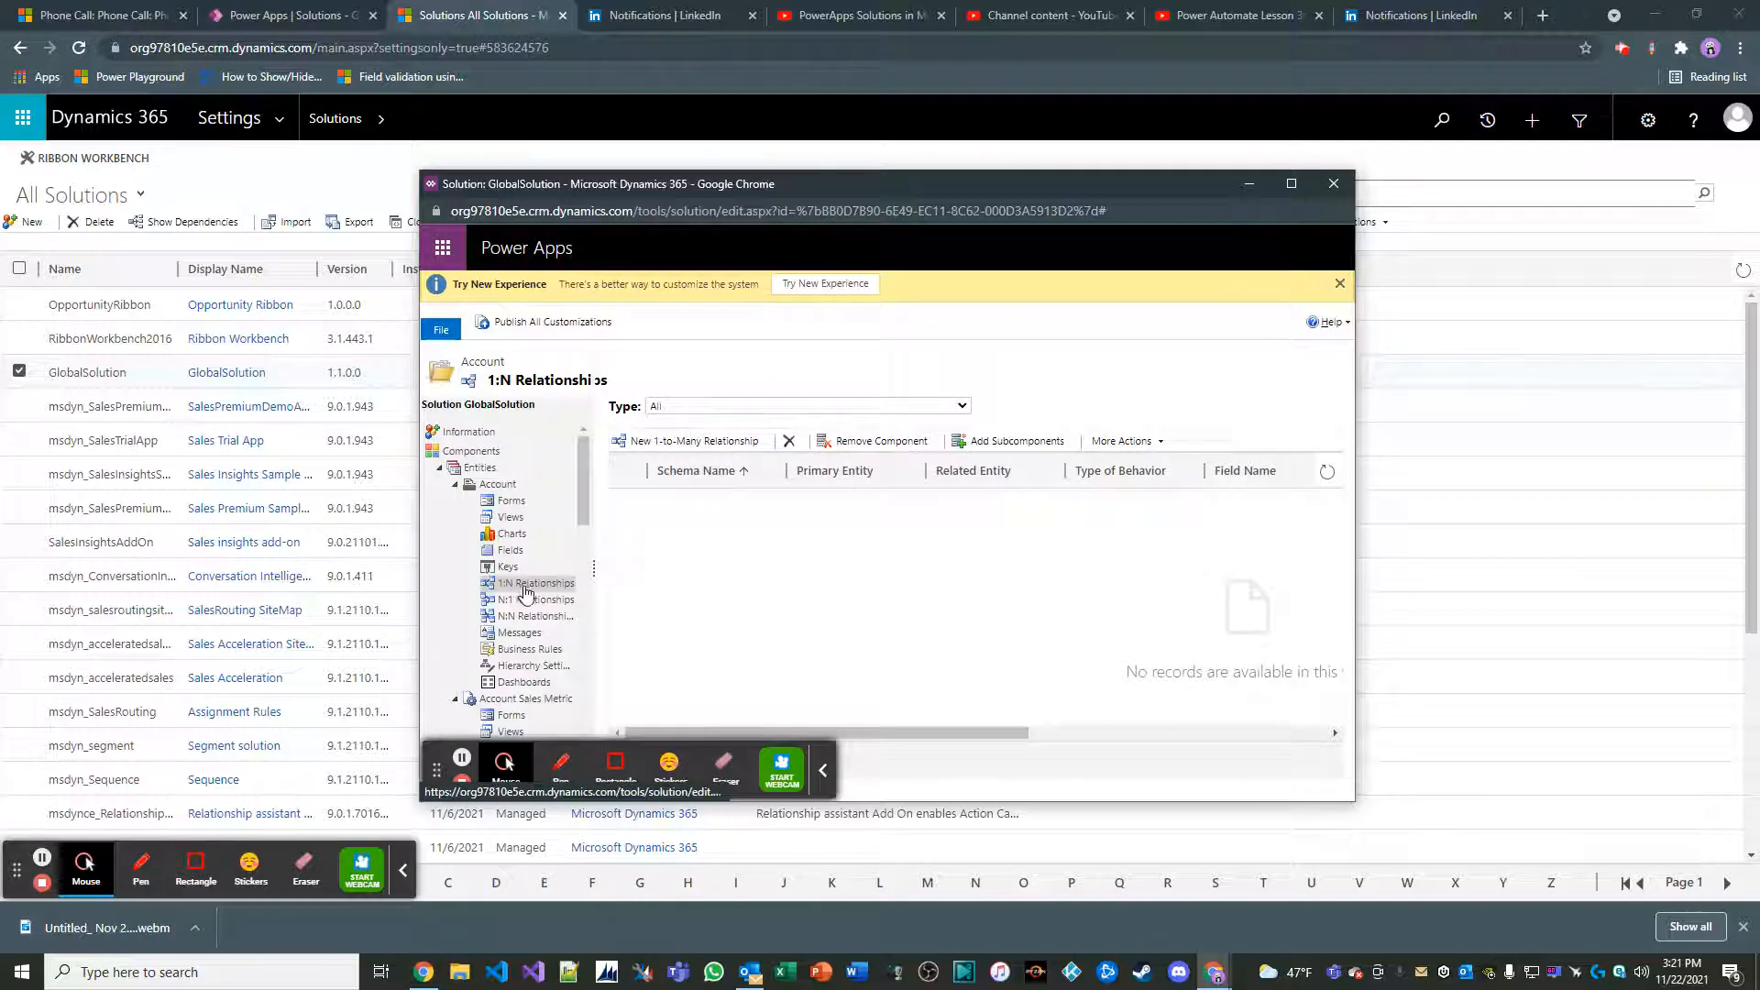
{"action": "left_click", "coordinate": [720, 449]}
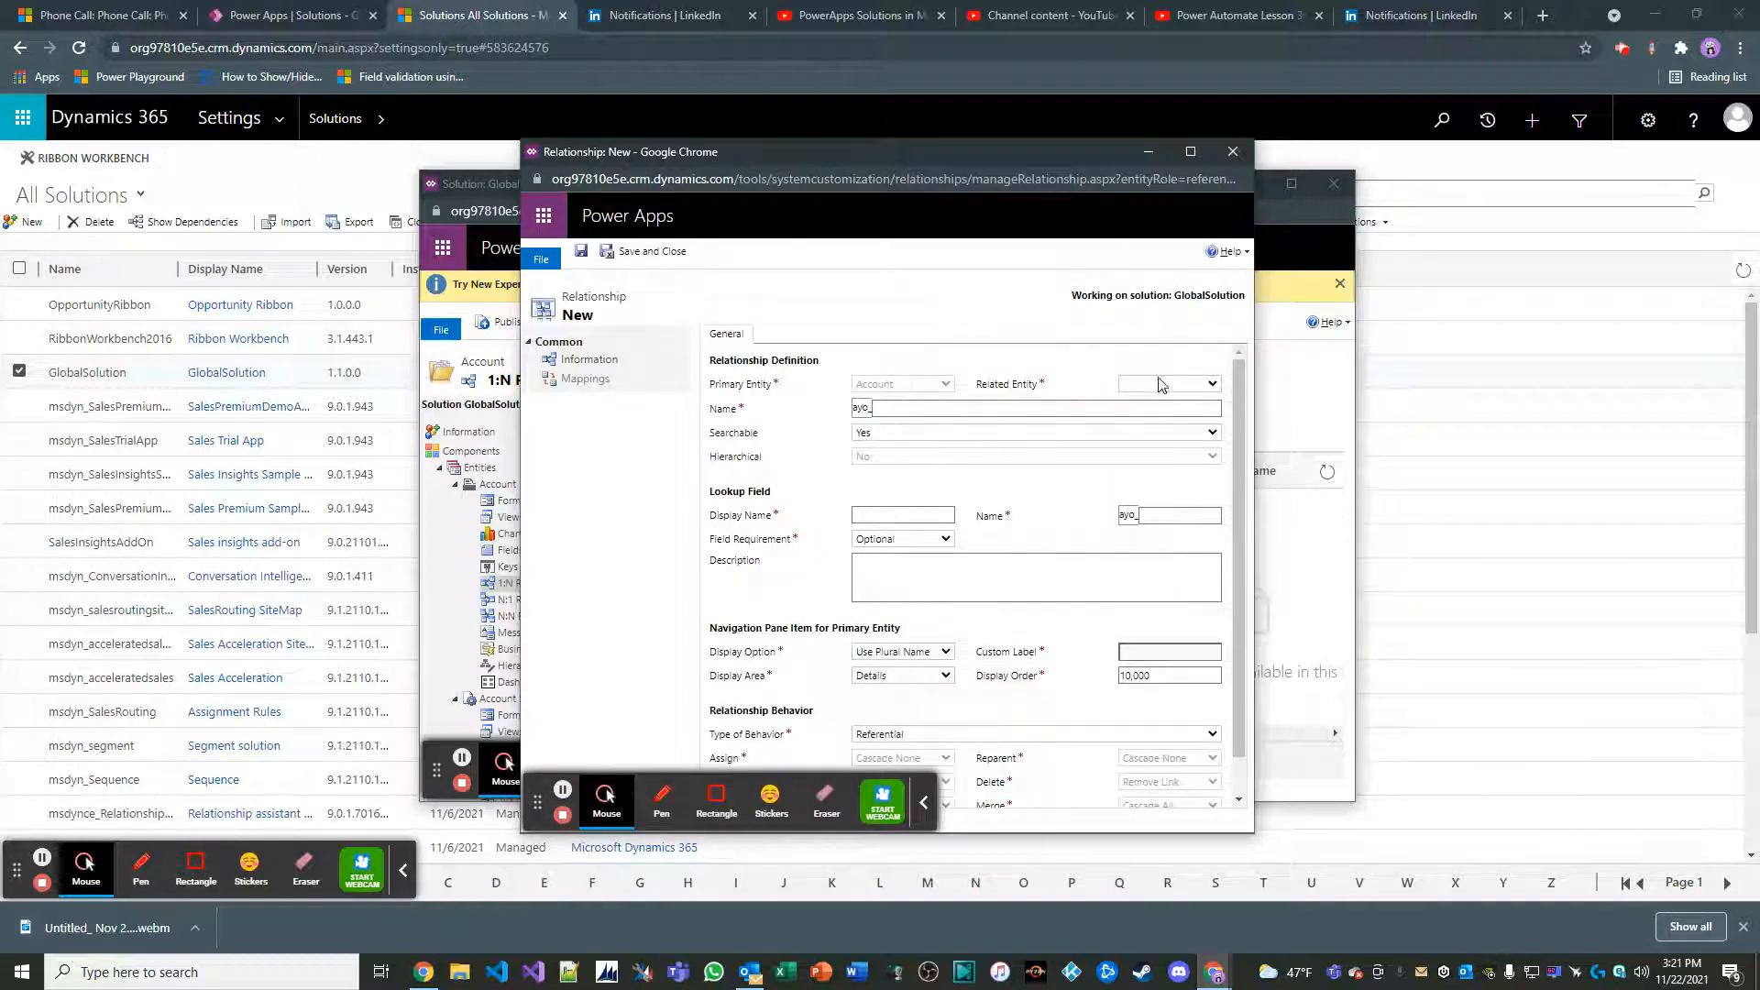
{"action": "left_click", "coordinate": [1162, 383]}
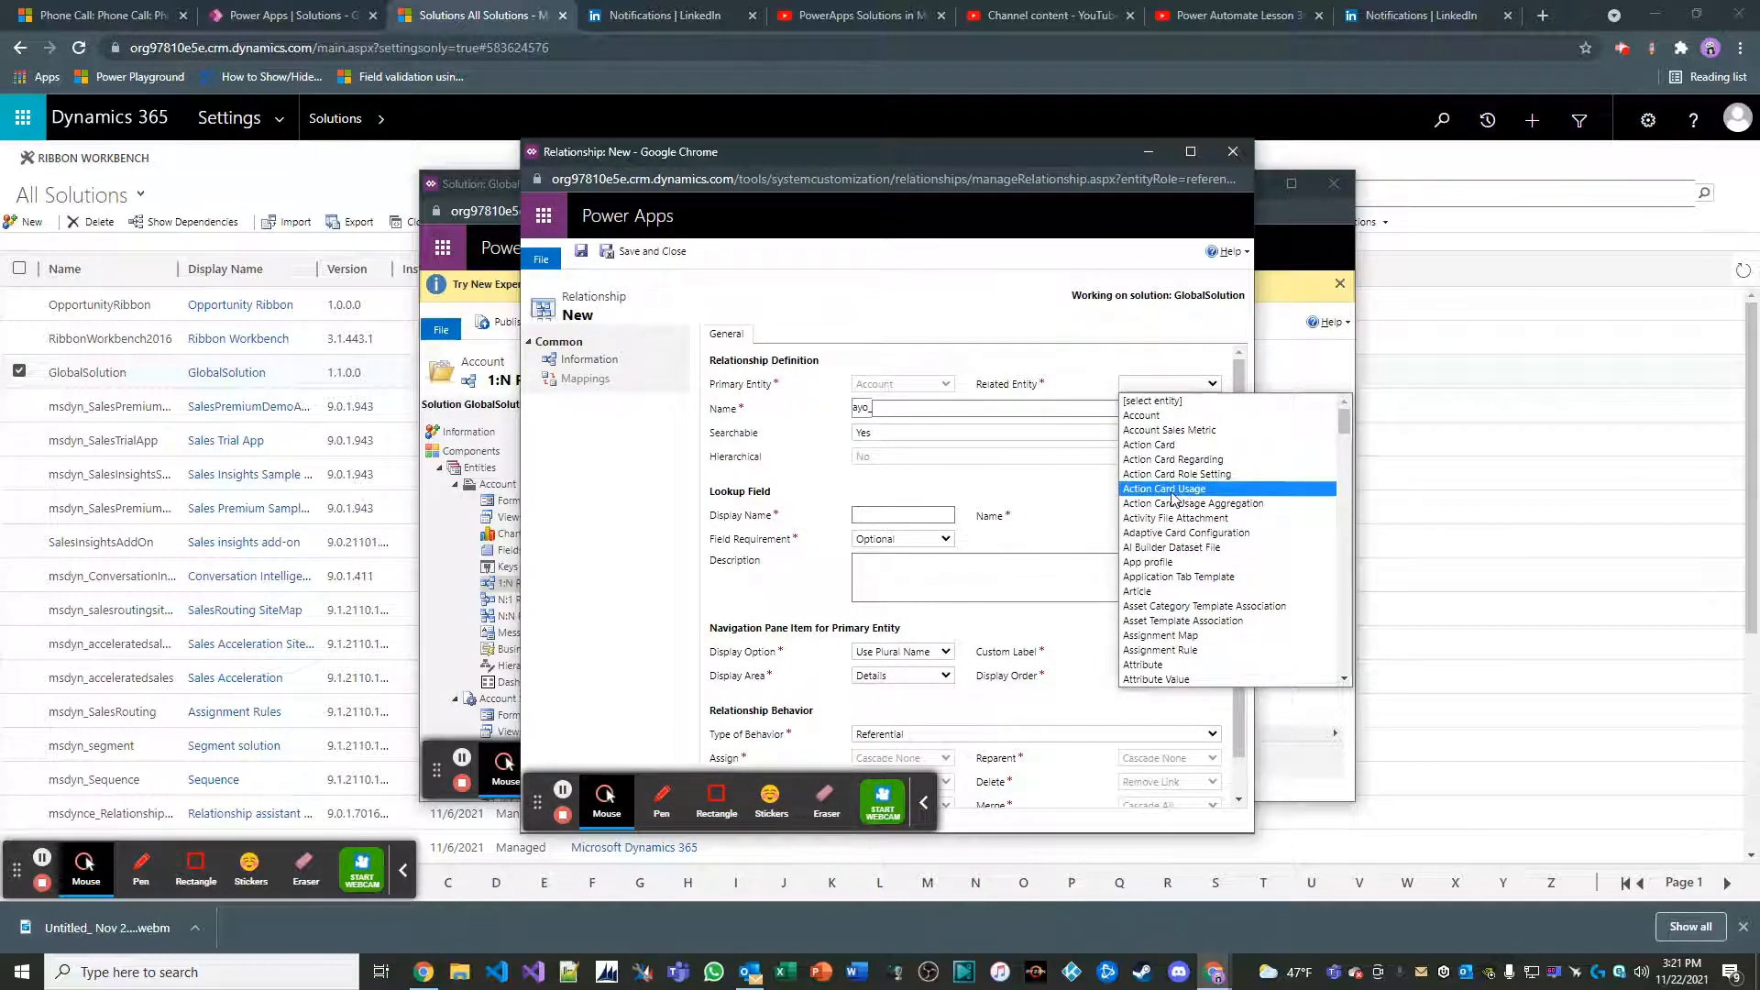
{"action": "left_click", "coordinate": [1181, 430]}
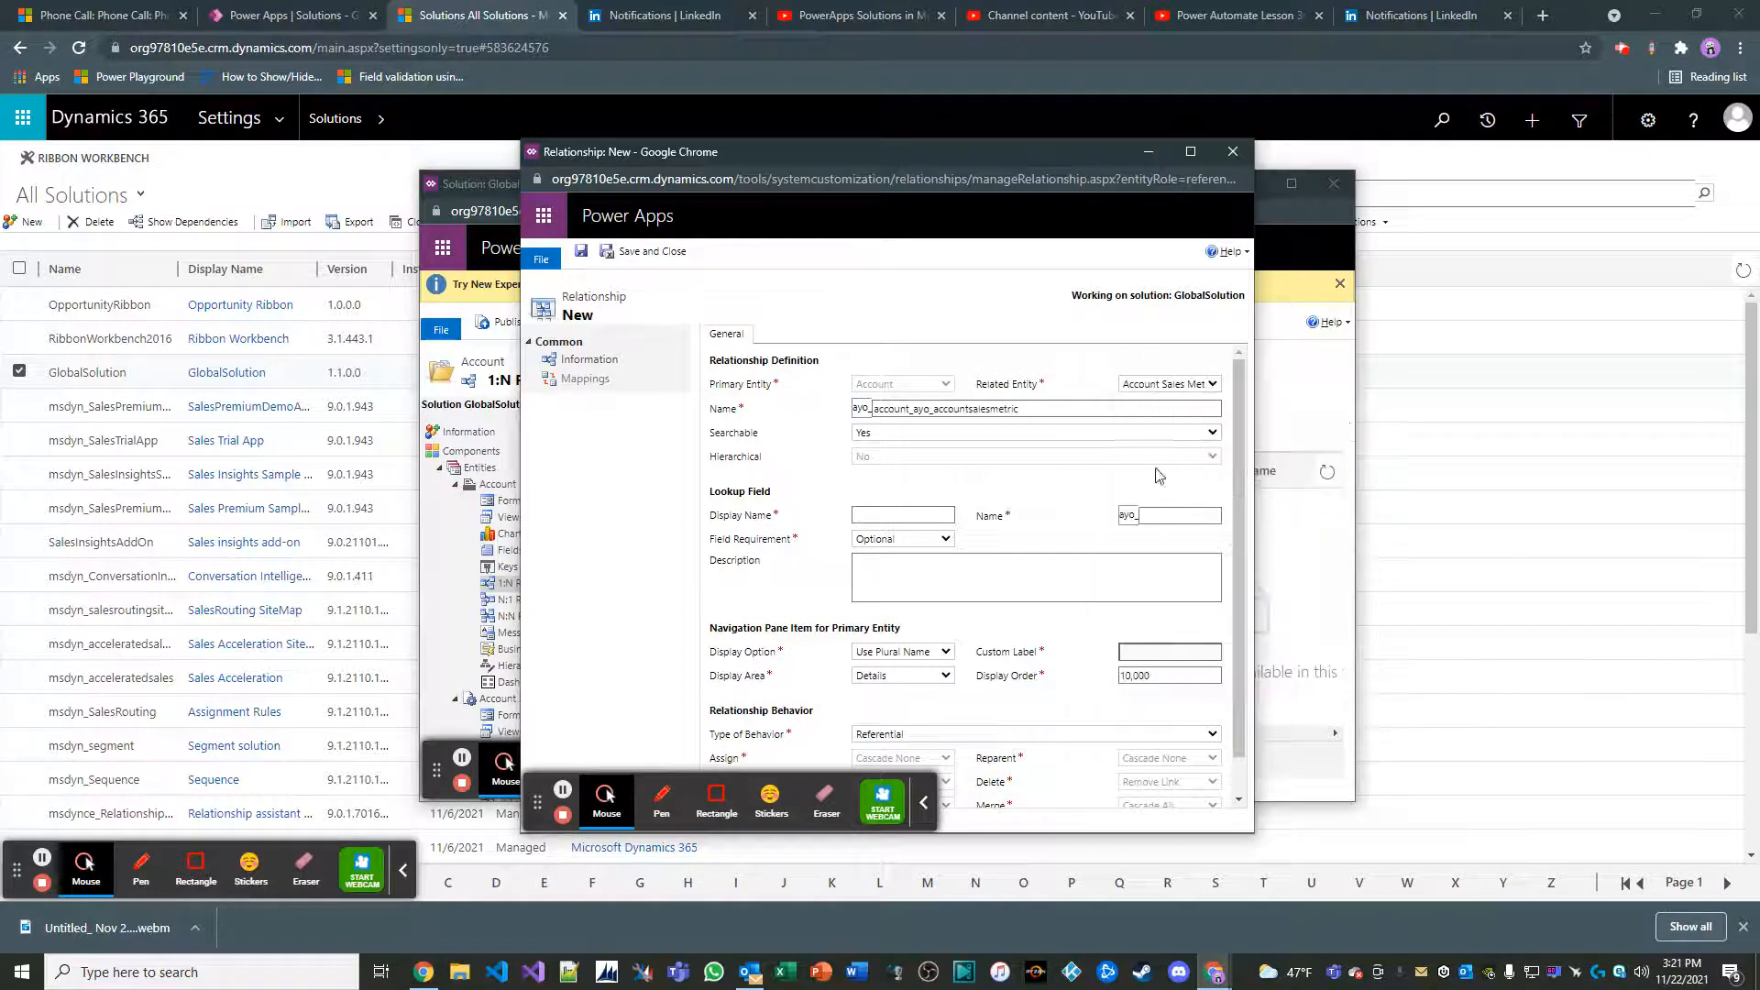
Set the relationship's lookup field display name to Account, and save and close the relationship
{"action": "left_click", "coordinate": [889, 515]}
{"action": "type", "text": "Acc"}
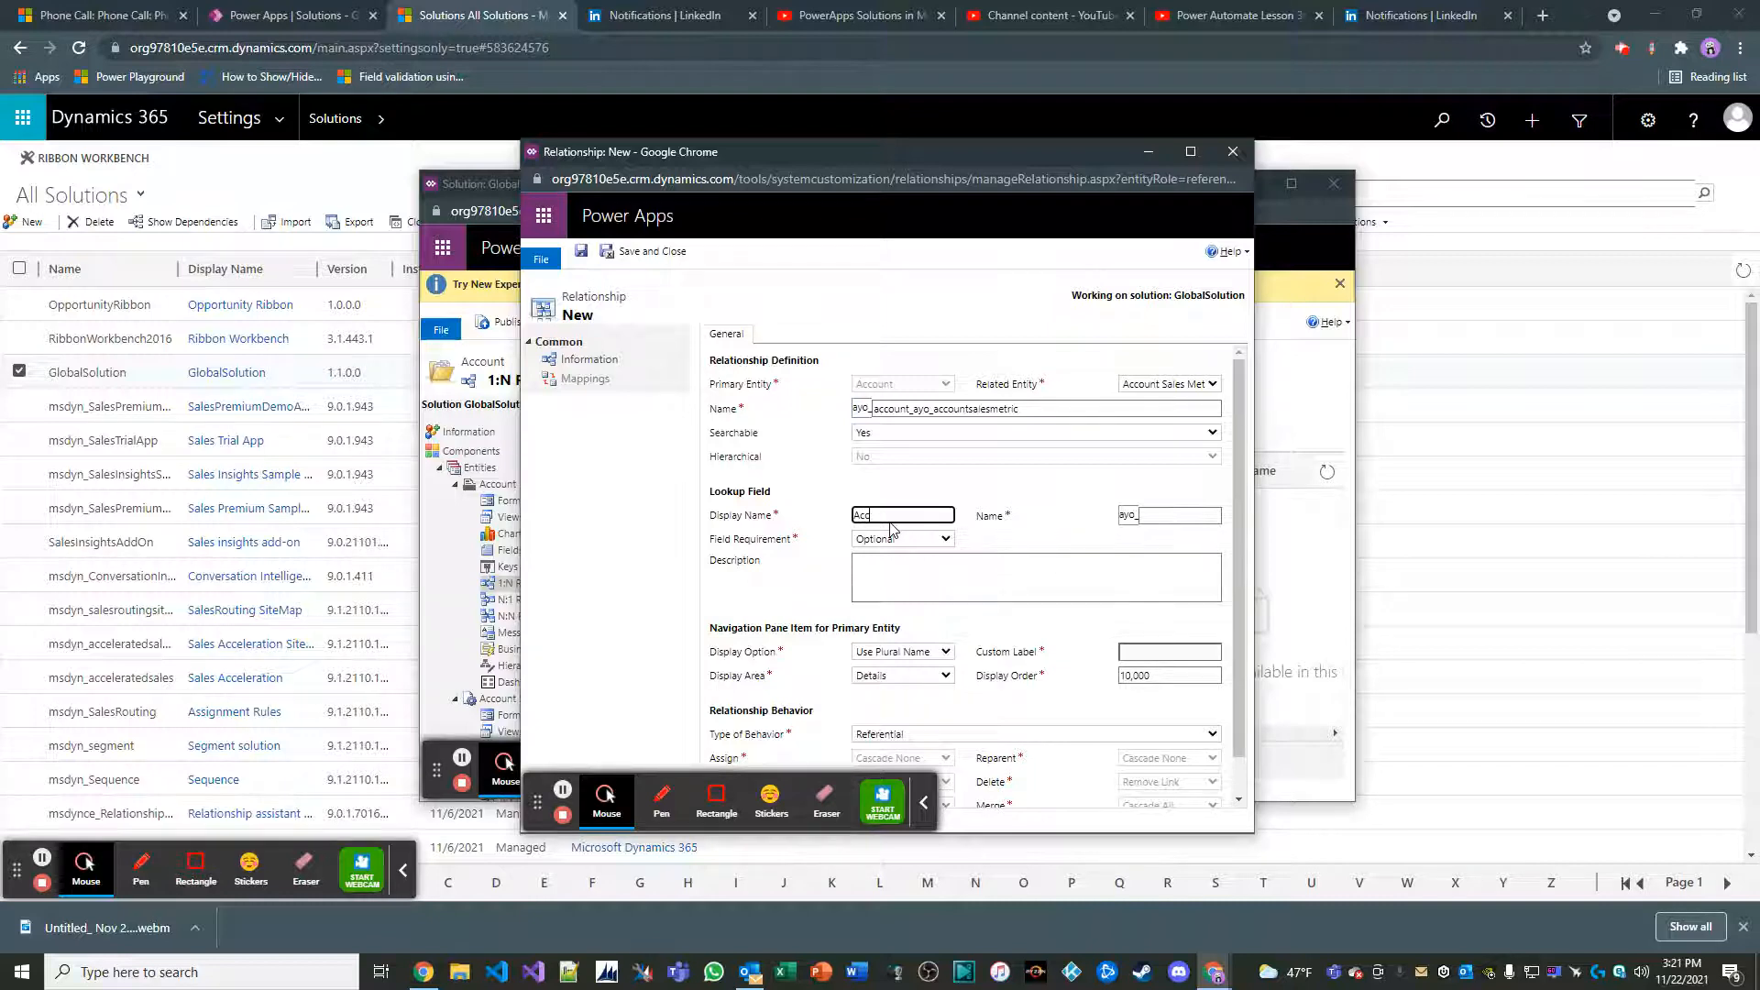
{"action": "type", "text": "ount"}
{"action": "left_click", "coordinate": [784, 568]}
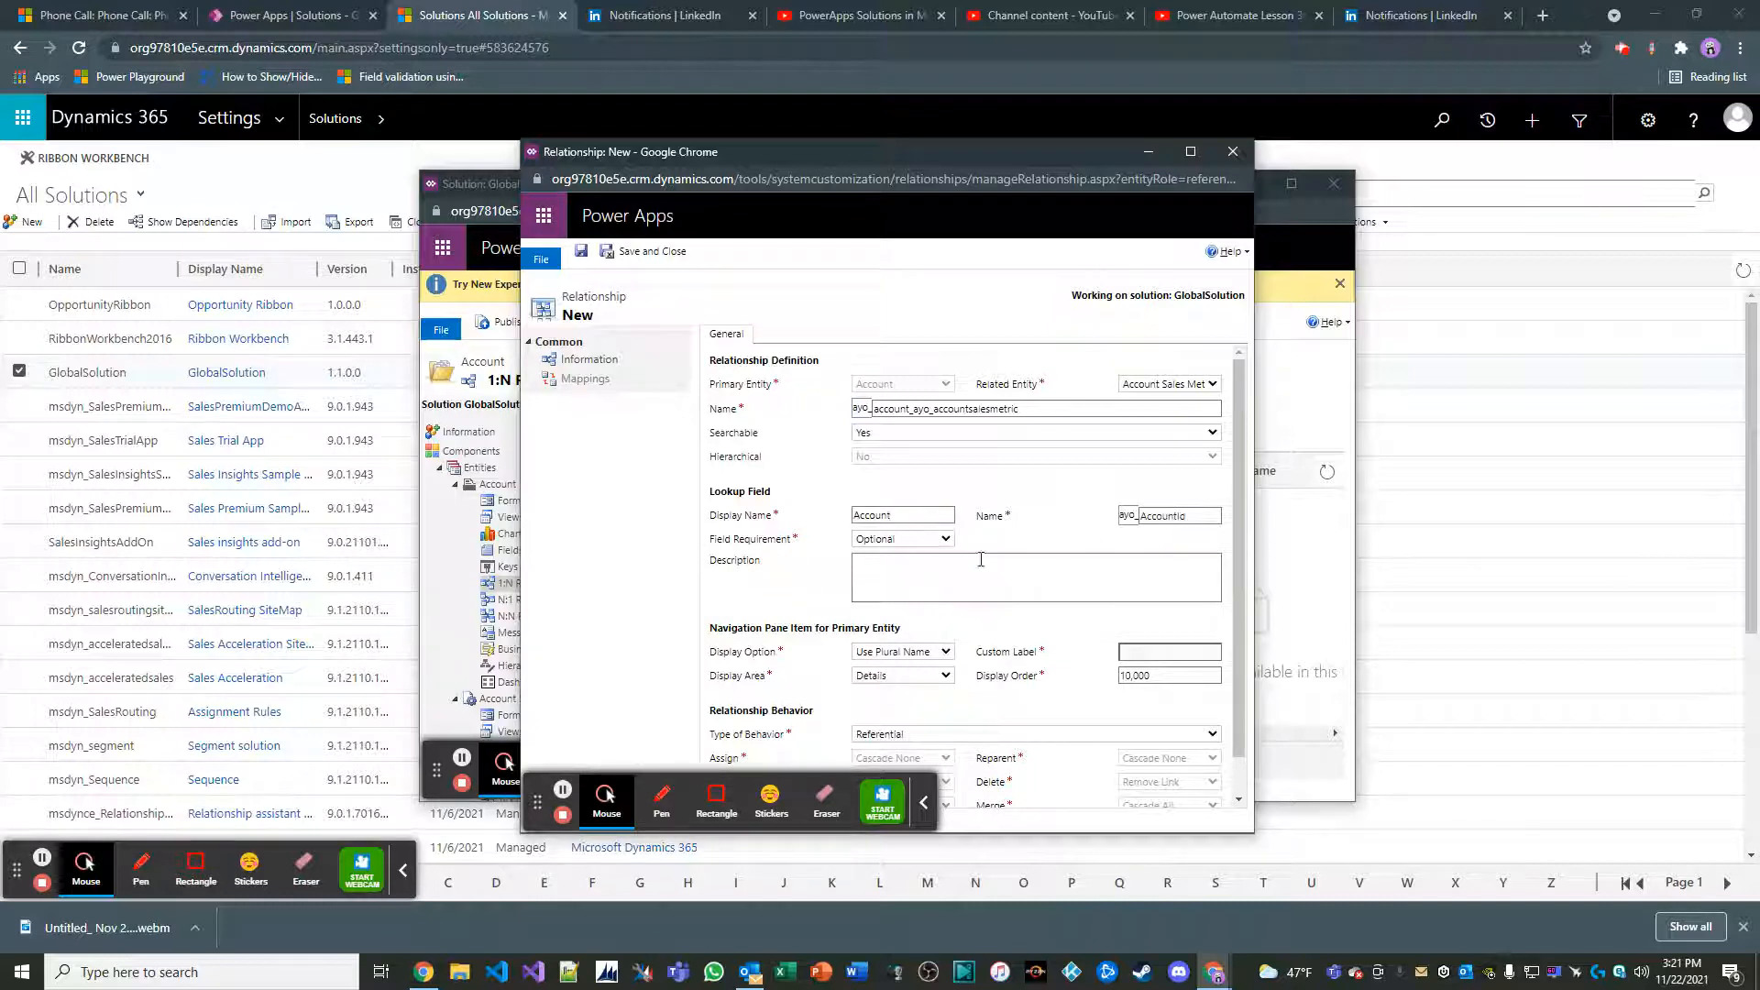
{"action": "double_click", "coordinate": [1192, 515]}
{"action": "left_click", "coordinate": [805, 602]}
{"action": "left_click", "coordinate": [632, 251]}
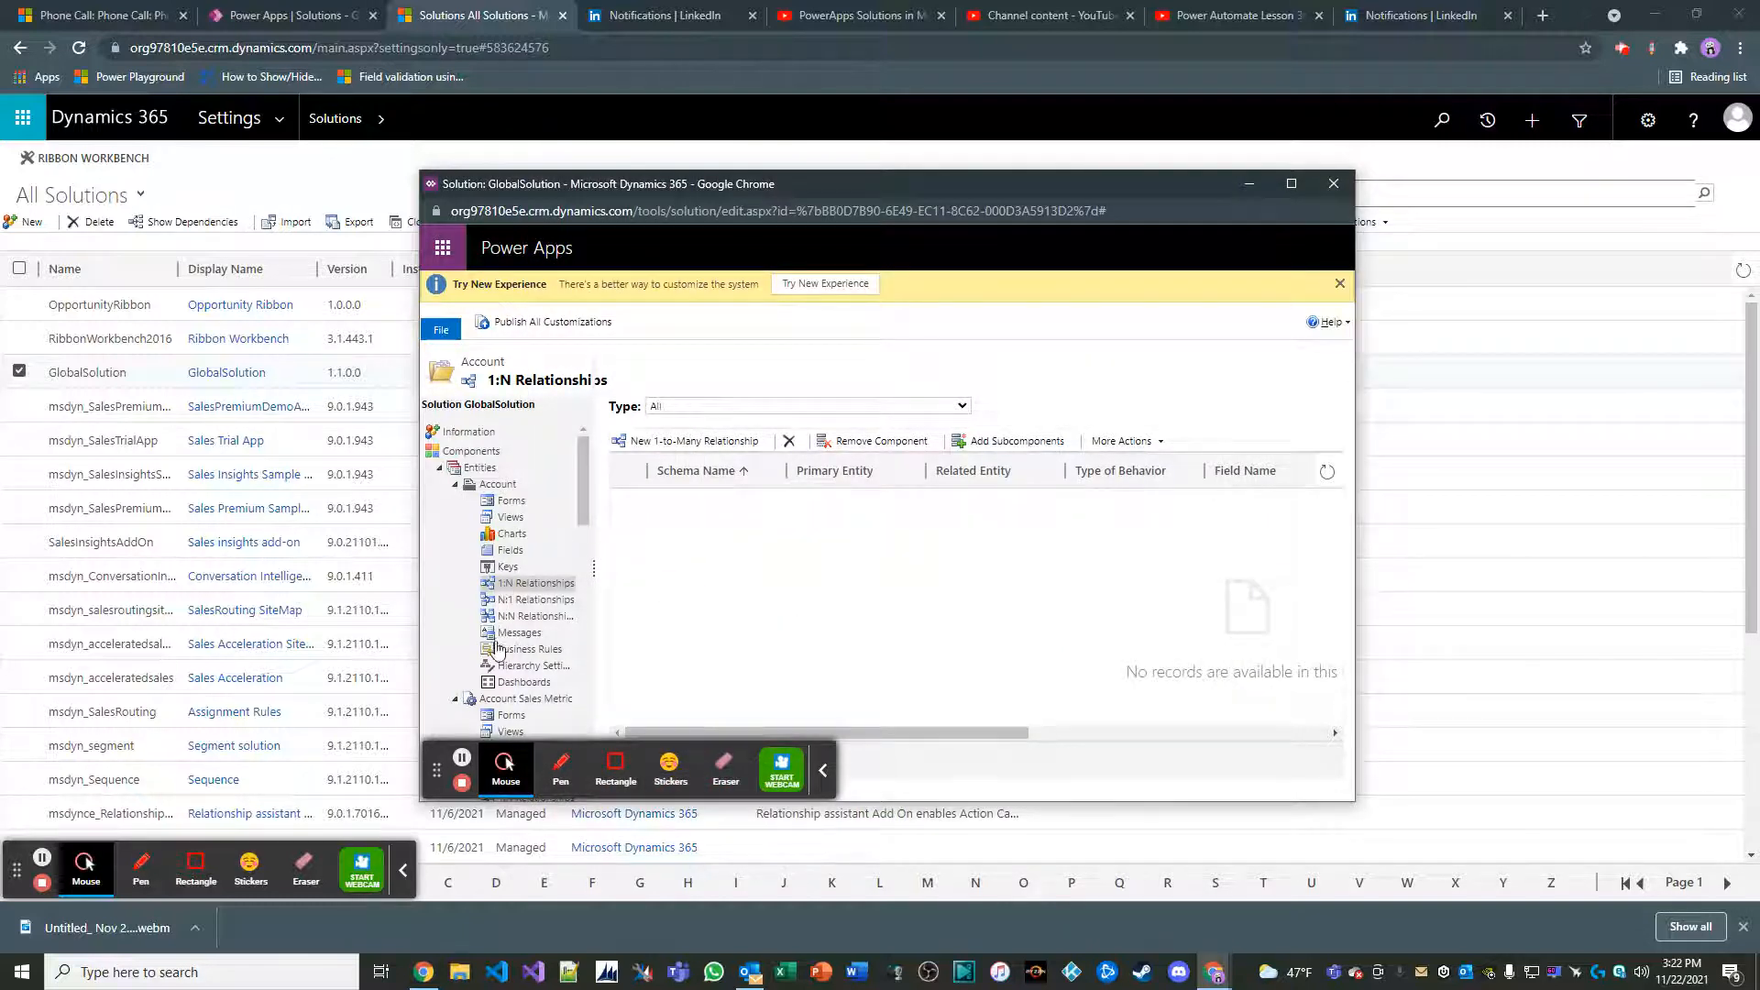
Open the Account entity's main form for editing
{"action": "scroll", "coordinate": [519, 653], "scroll_direction": "down", "scroll_amount": 1}
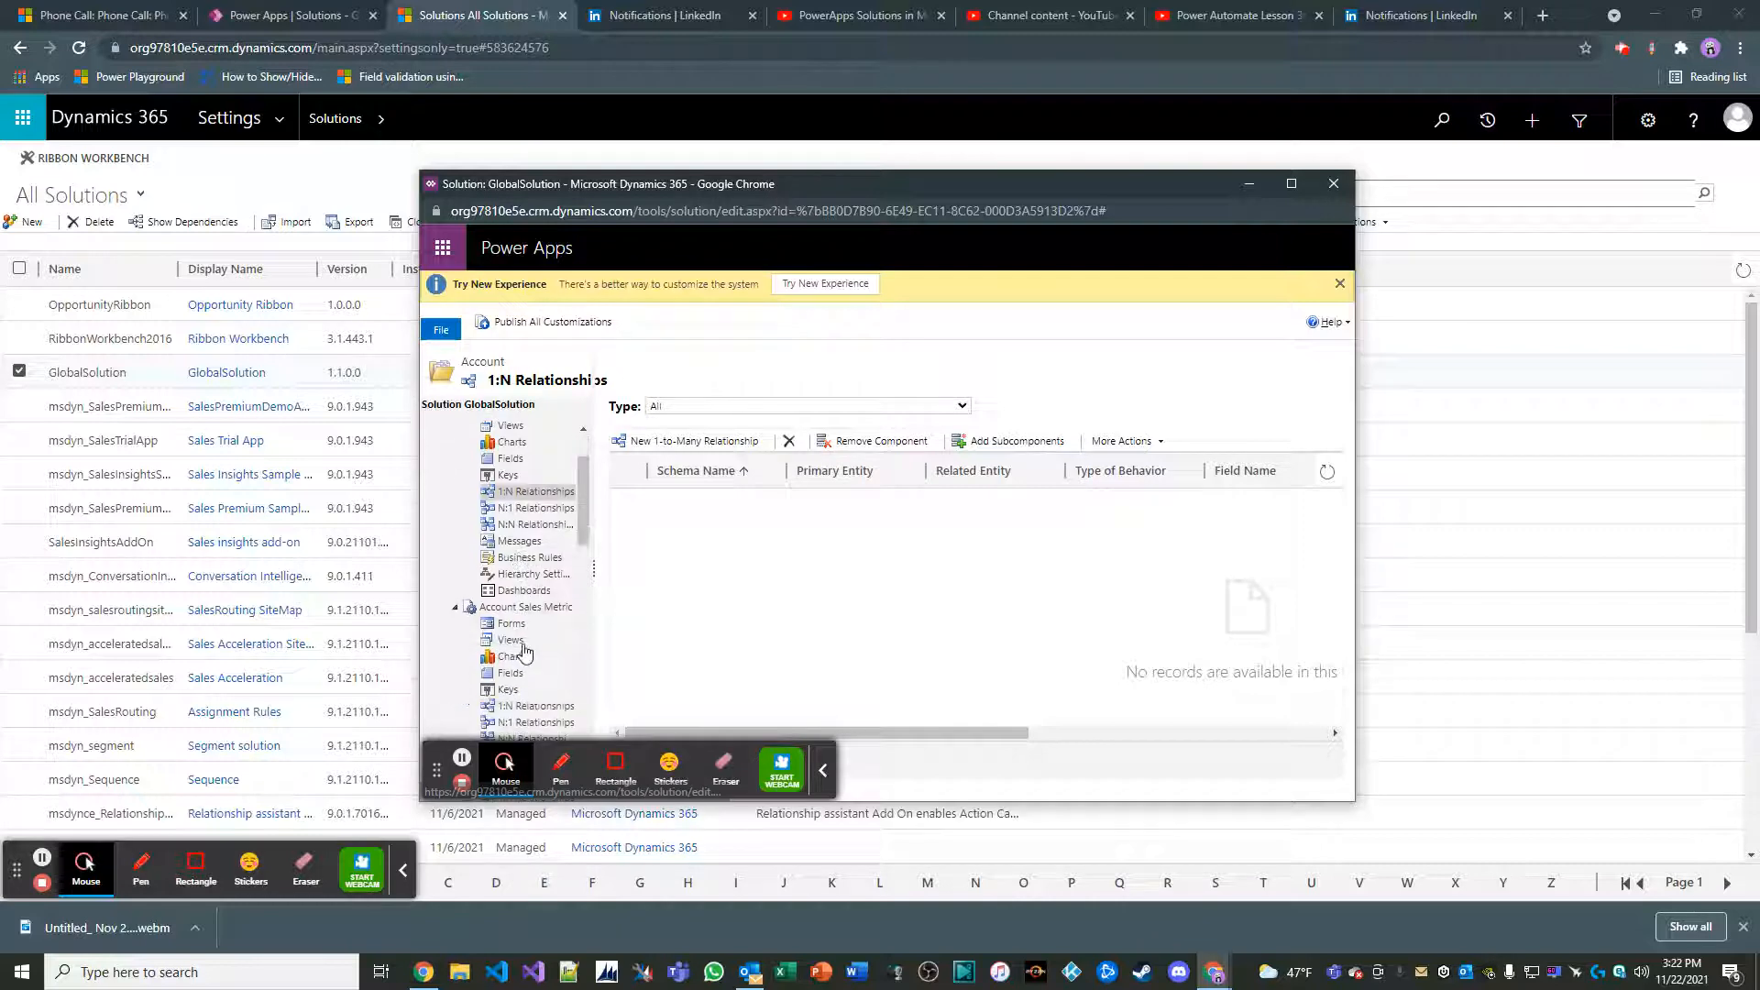
{"action": "scroll", "coordinate": [527, 521], "scroll_direction": "up", "scroll_amount": 1}
{"action": "left_click", "coordinate": [534, 503]}
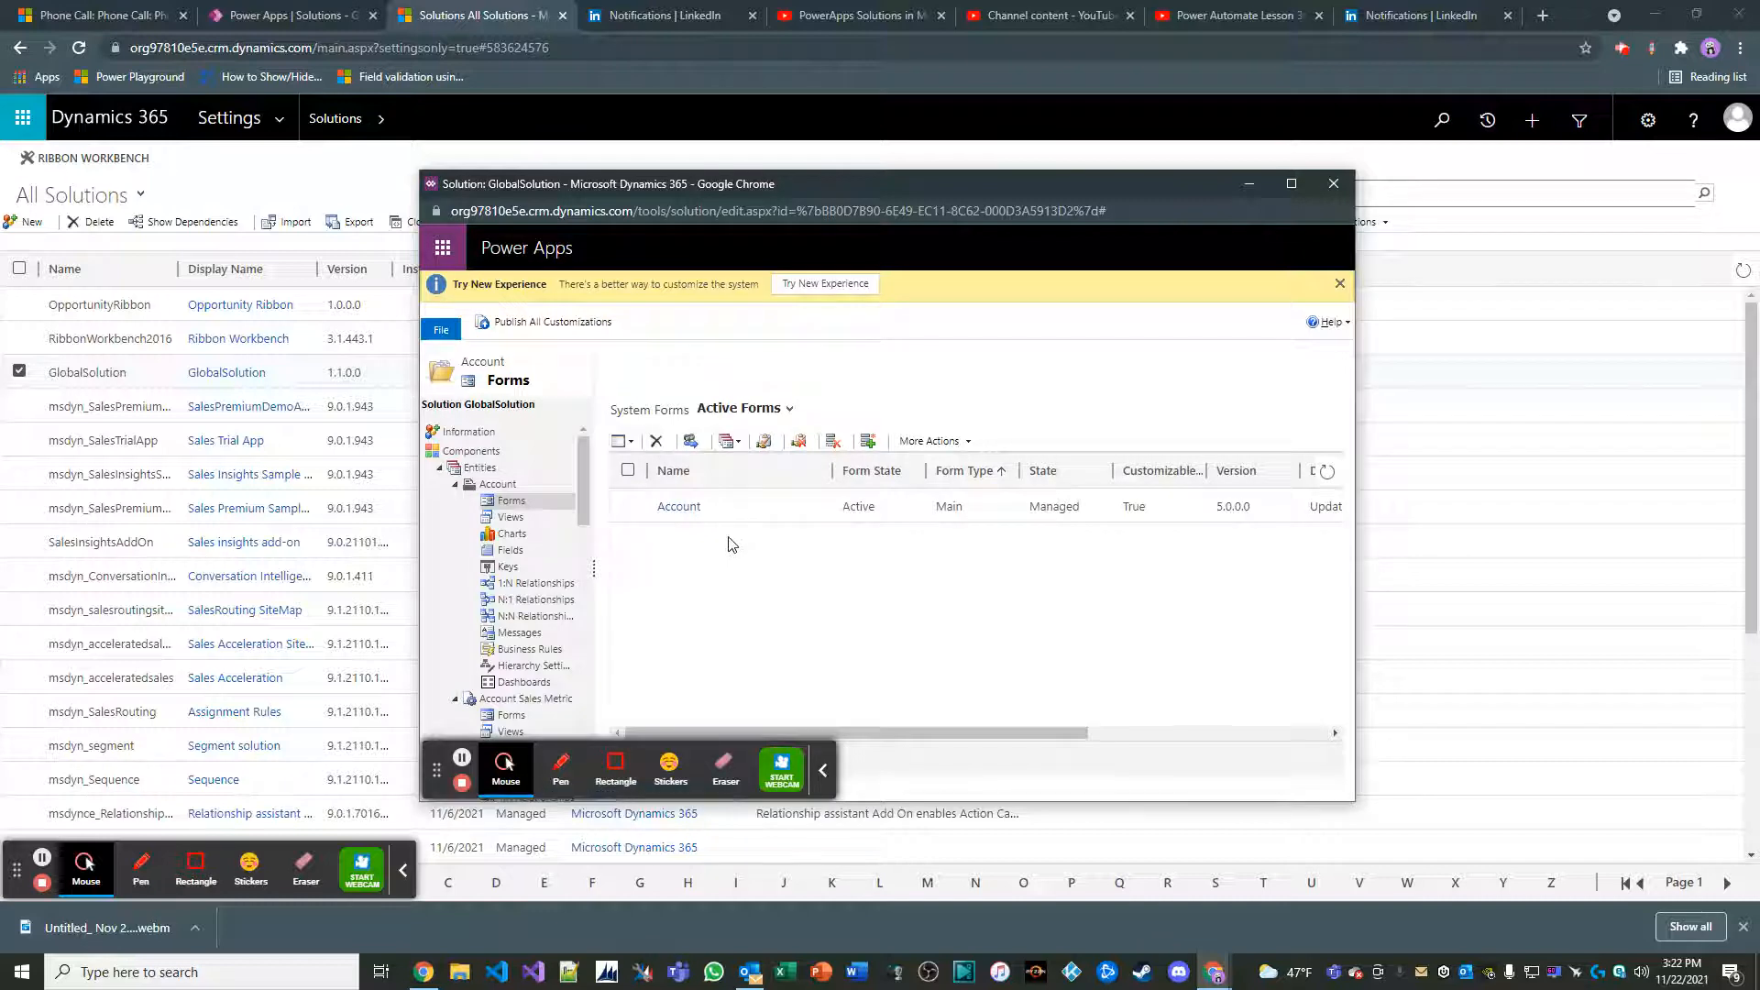
{"action": "double_click", "coordinate": [742, 510]}
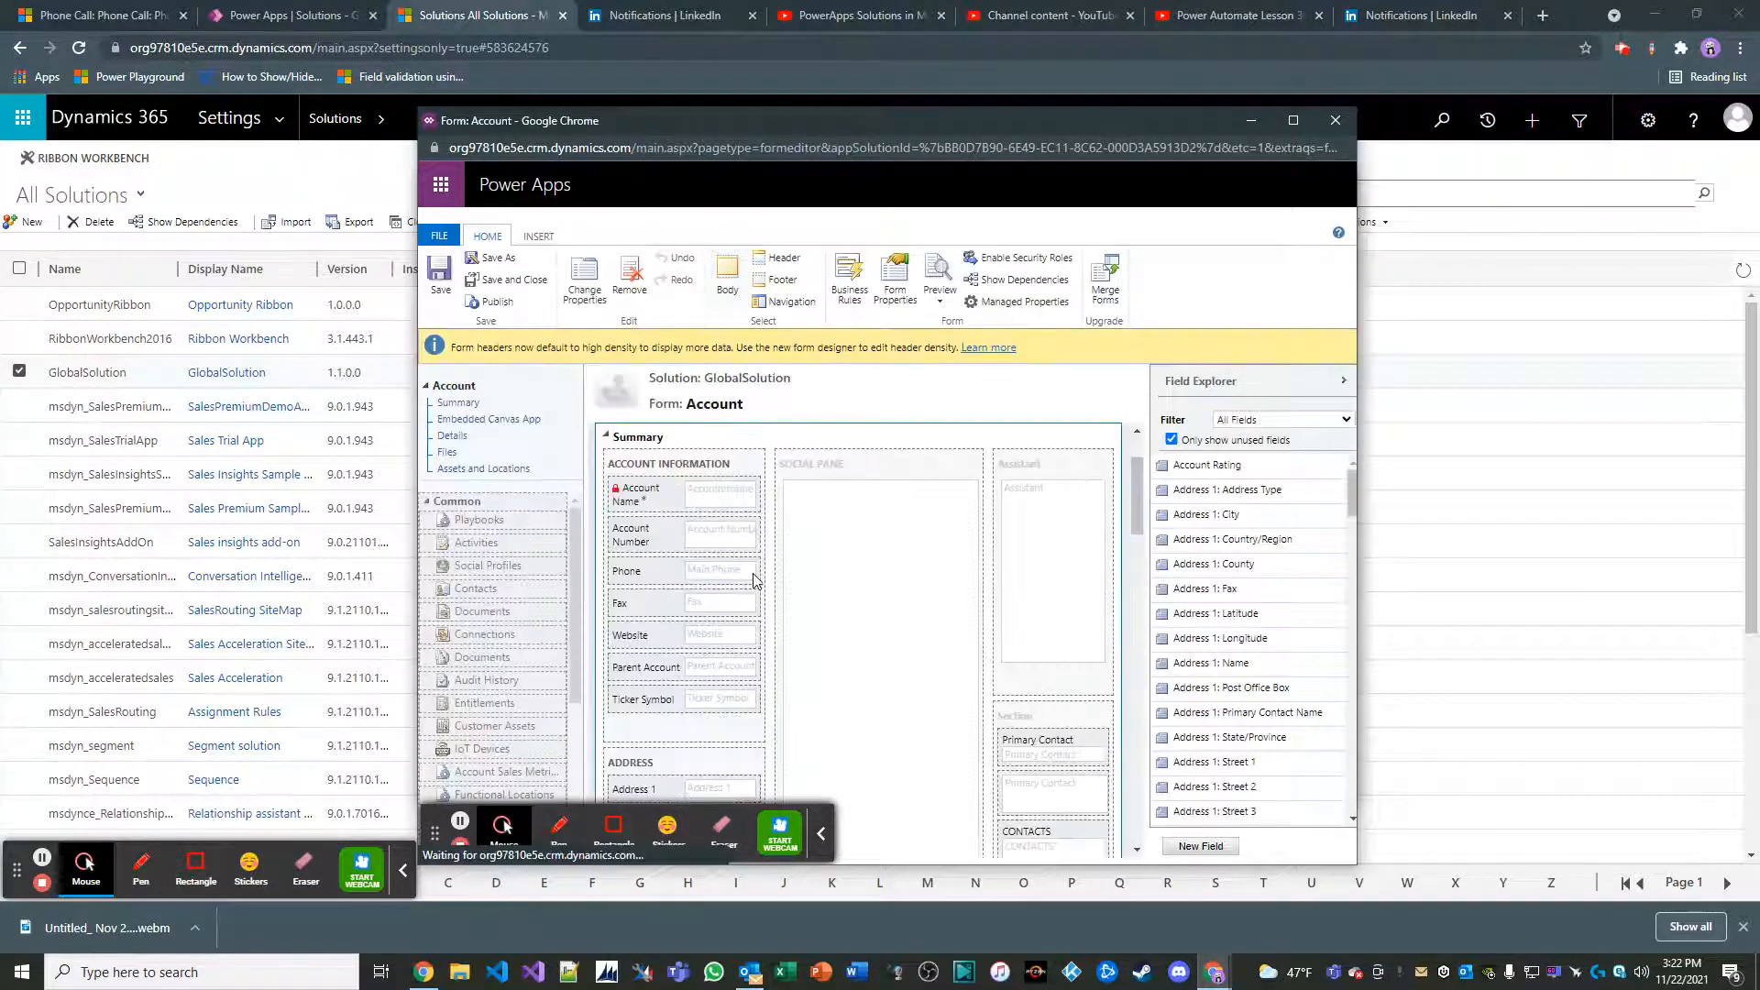
Insert a one-column tab on the Account form and move it between Embedded Canvas App and Details
{"action": "scroll", "coordinate": [844, 538], "scroll_direction": "down", "scroll_amount": 6}
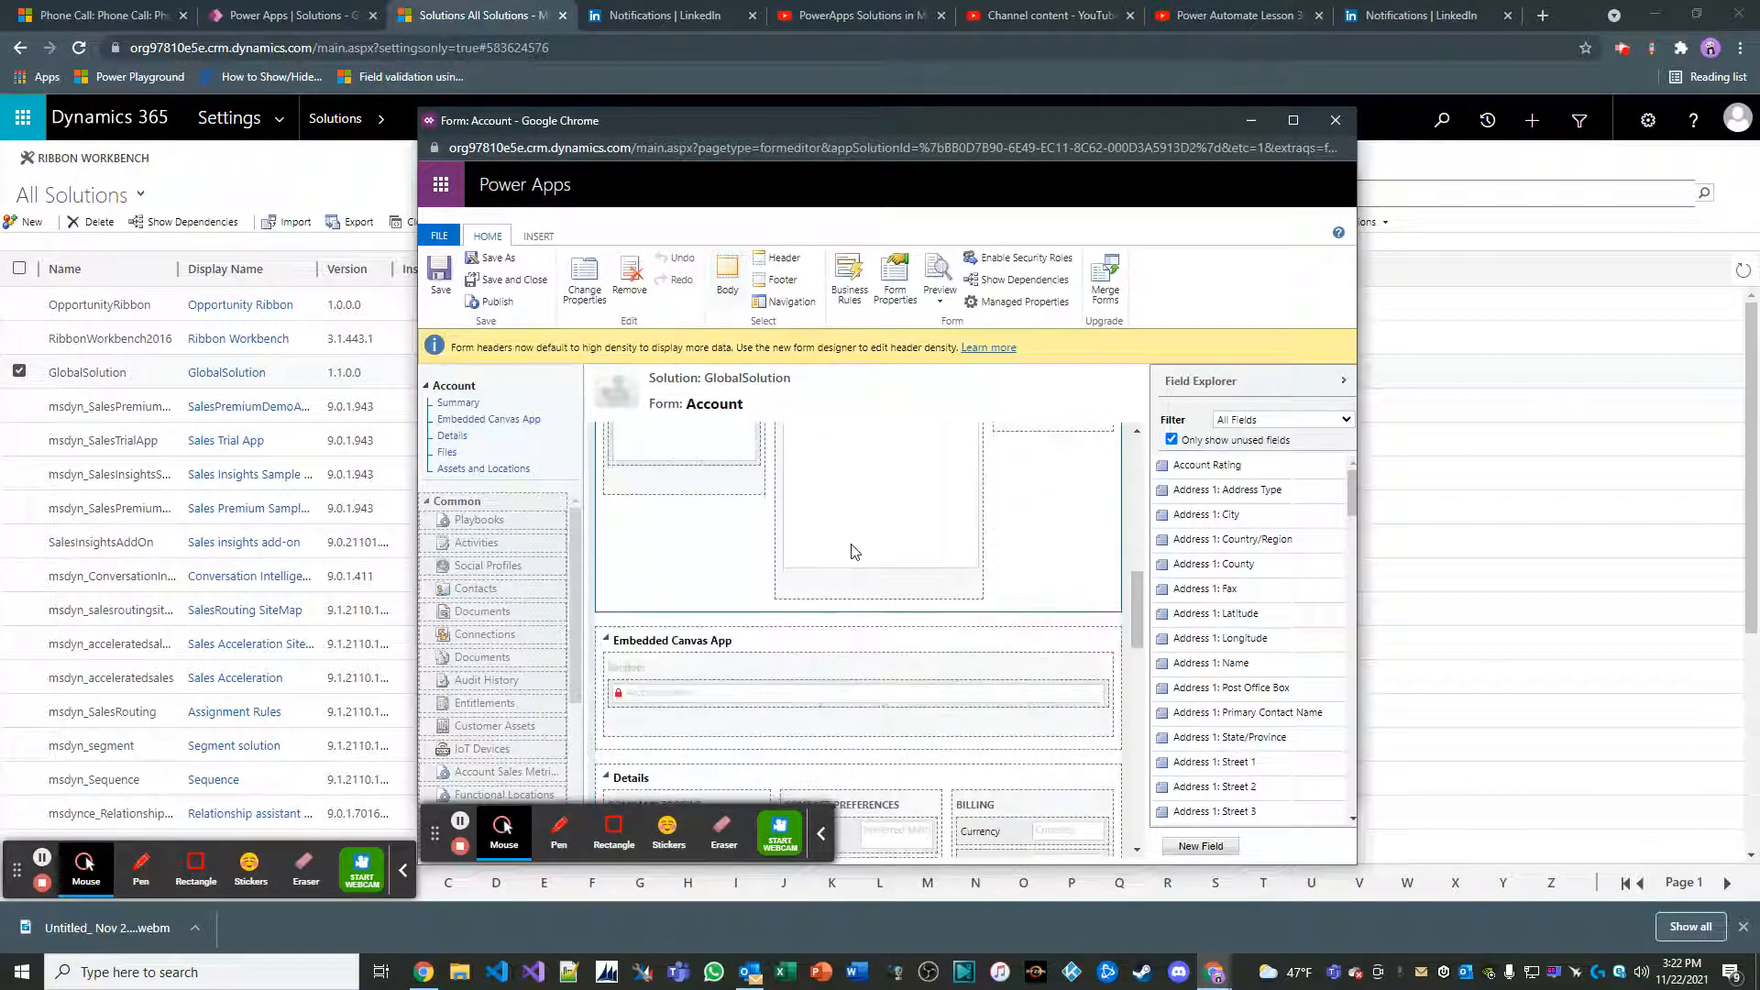
{"action": "left_click", "coordinate": [539, 236]}
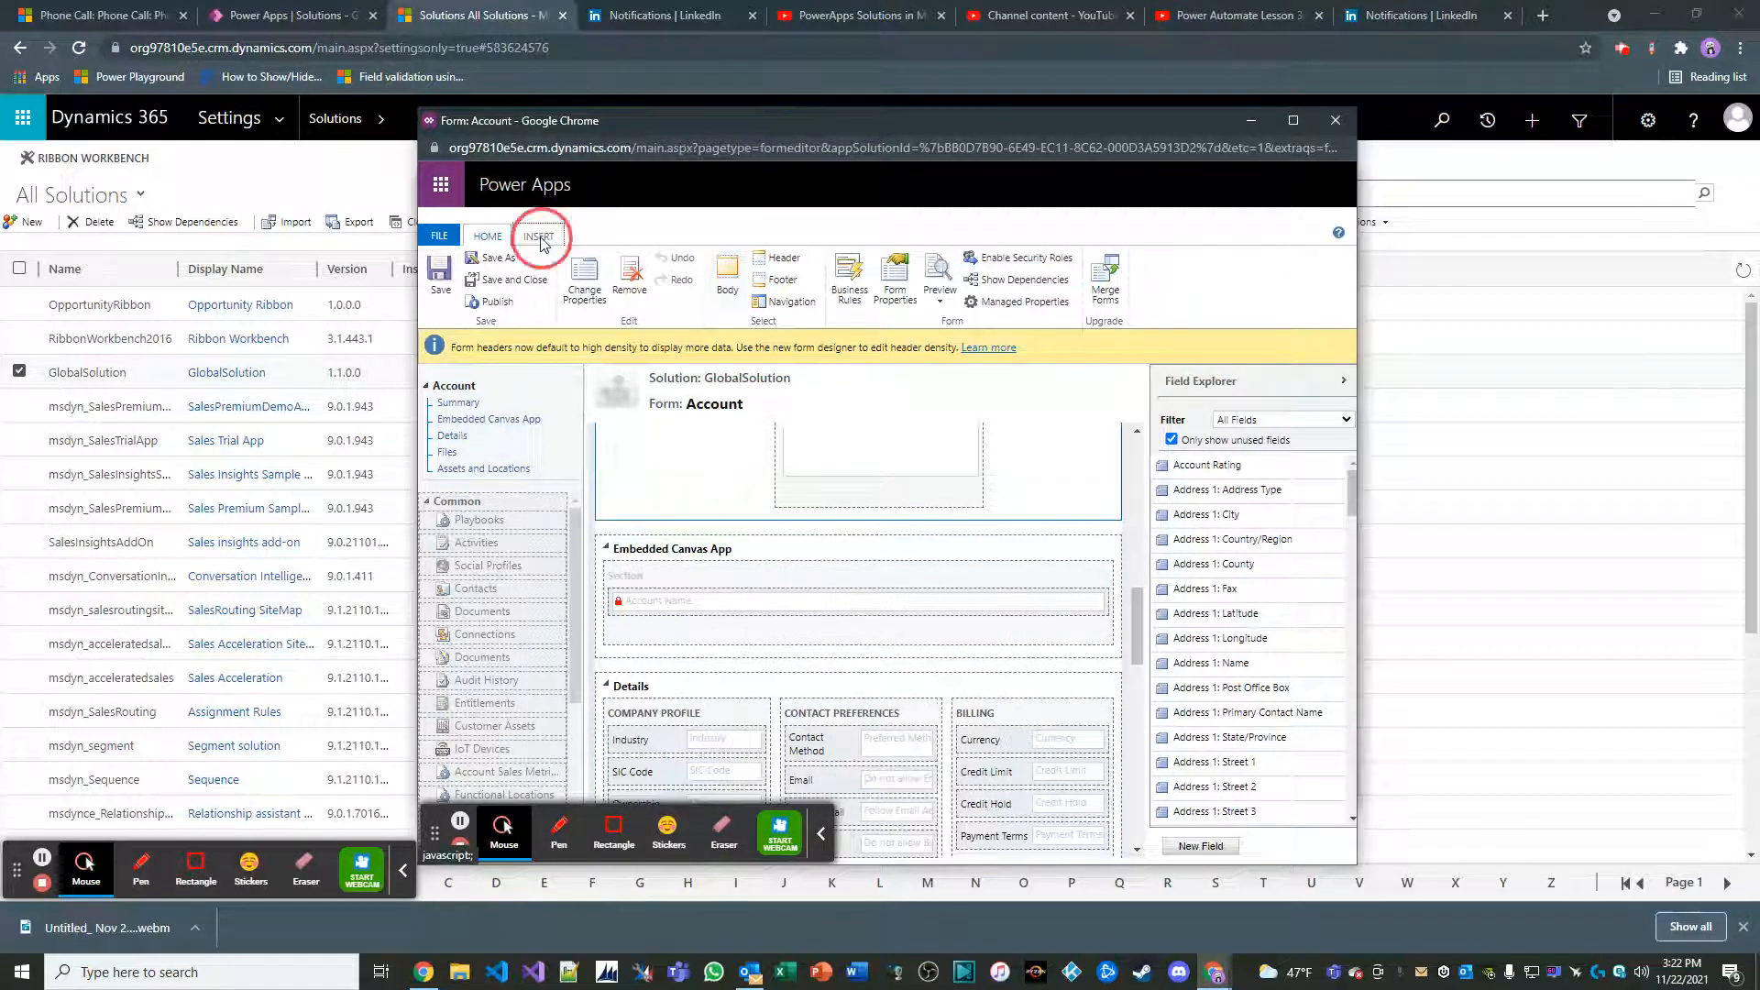
{"action": "left_click", "coordinate": [559, 295]}
{"action": "left_click", "coordinate": [557, 355]}
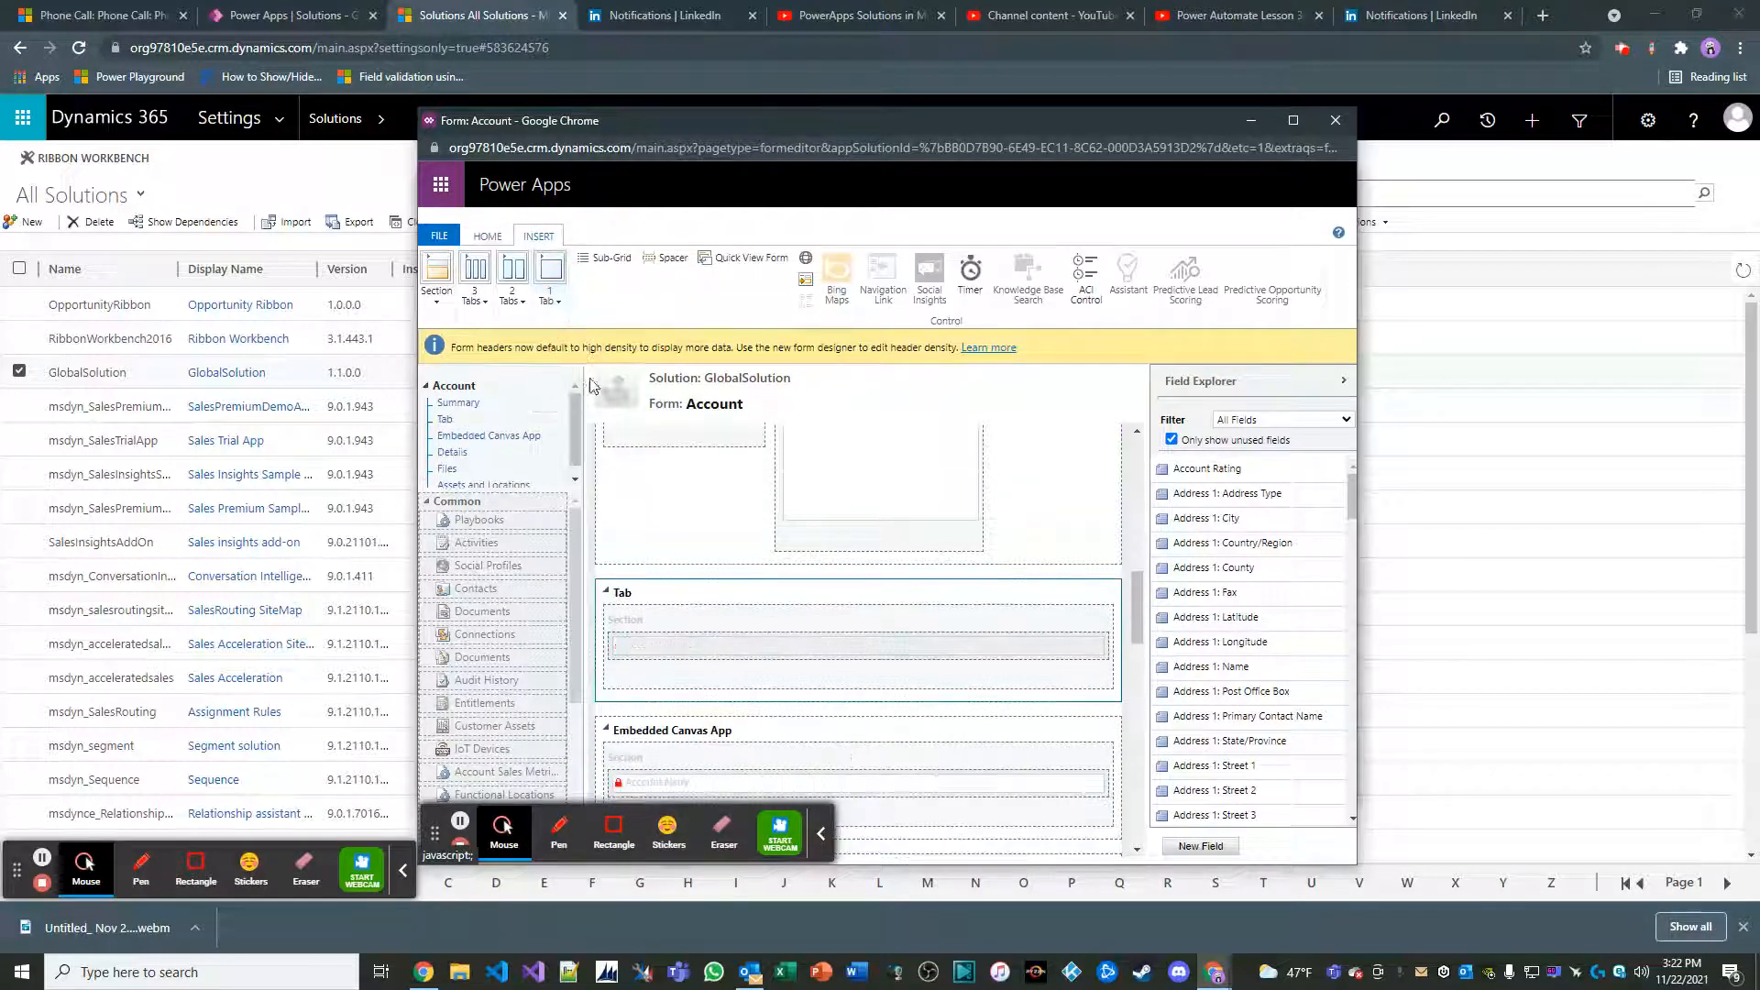
{"action": "scroll", "coordinate": [810, 581], "scroll_direction": "up", "scroll_amount": 1}
{"action": "scroll", "coordinate": [810, 579], "scroll_direction": "down", "scroll_amount": 2}
{"action": "left_click_drag", "start_coordinate": [807, 518], "coordinate": [815, 697]}
{"action": "left_click", "coordinate": [772, 524]}
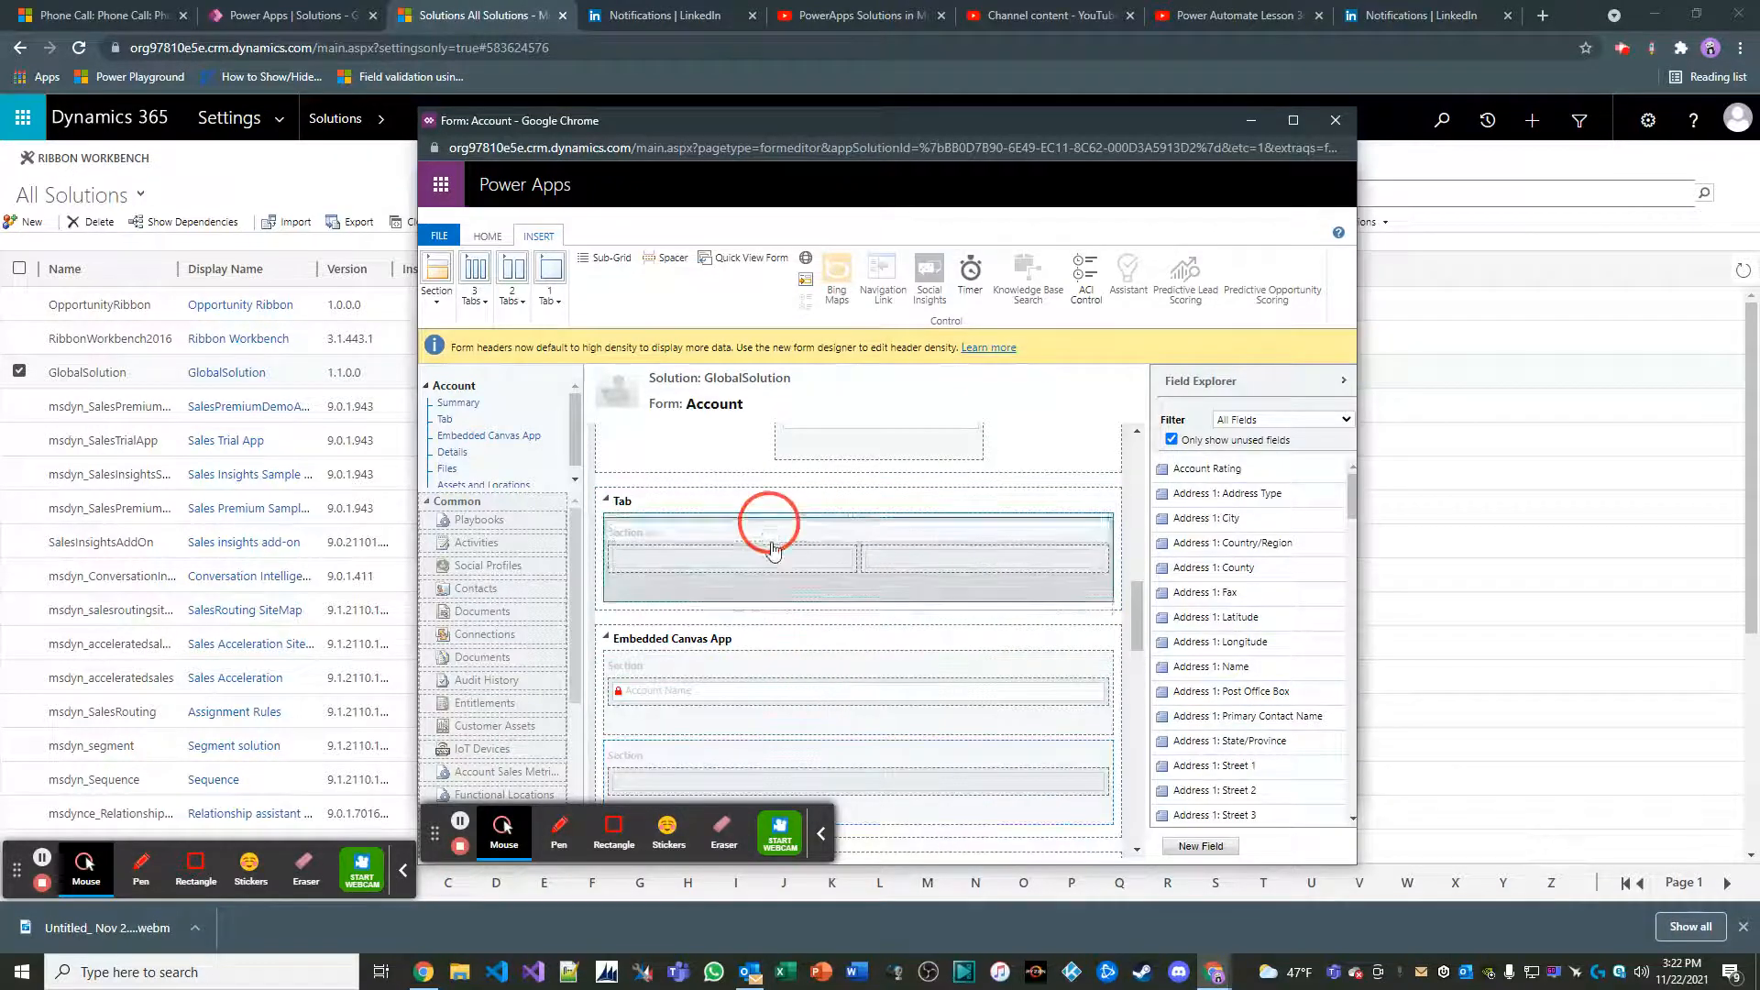
{"action": "left_click_drag", "start_coordinate": [771, 502], "coordinate": [806, 636]}
Label the new tab Account Sales Metrics in its tab properties
{"action": "double_click", "coordinate": [734, 589]}
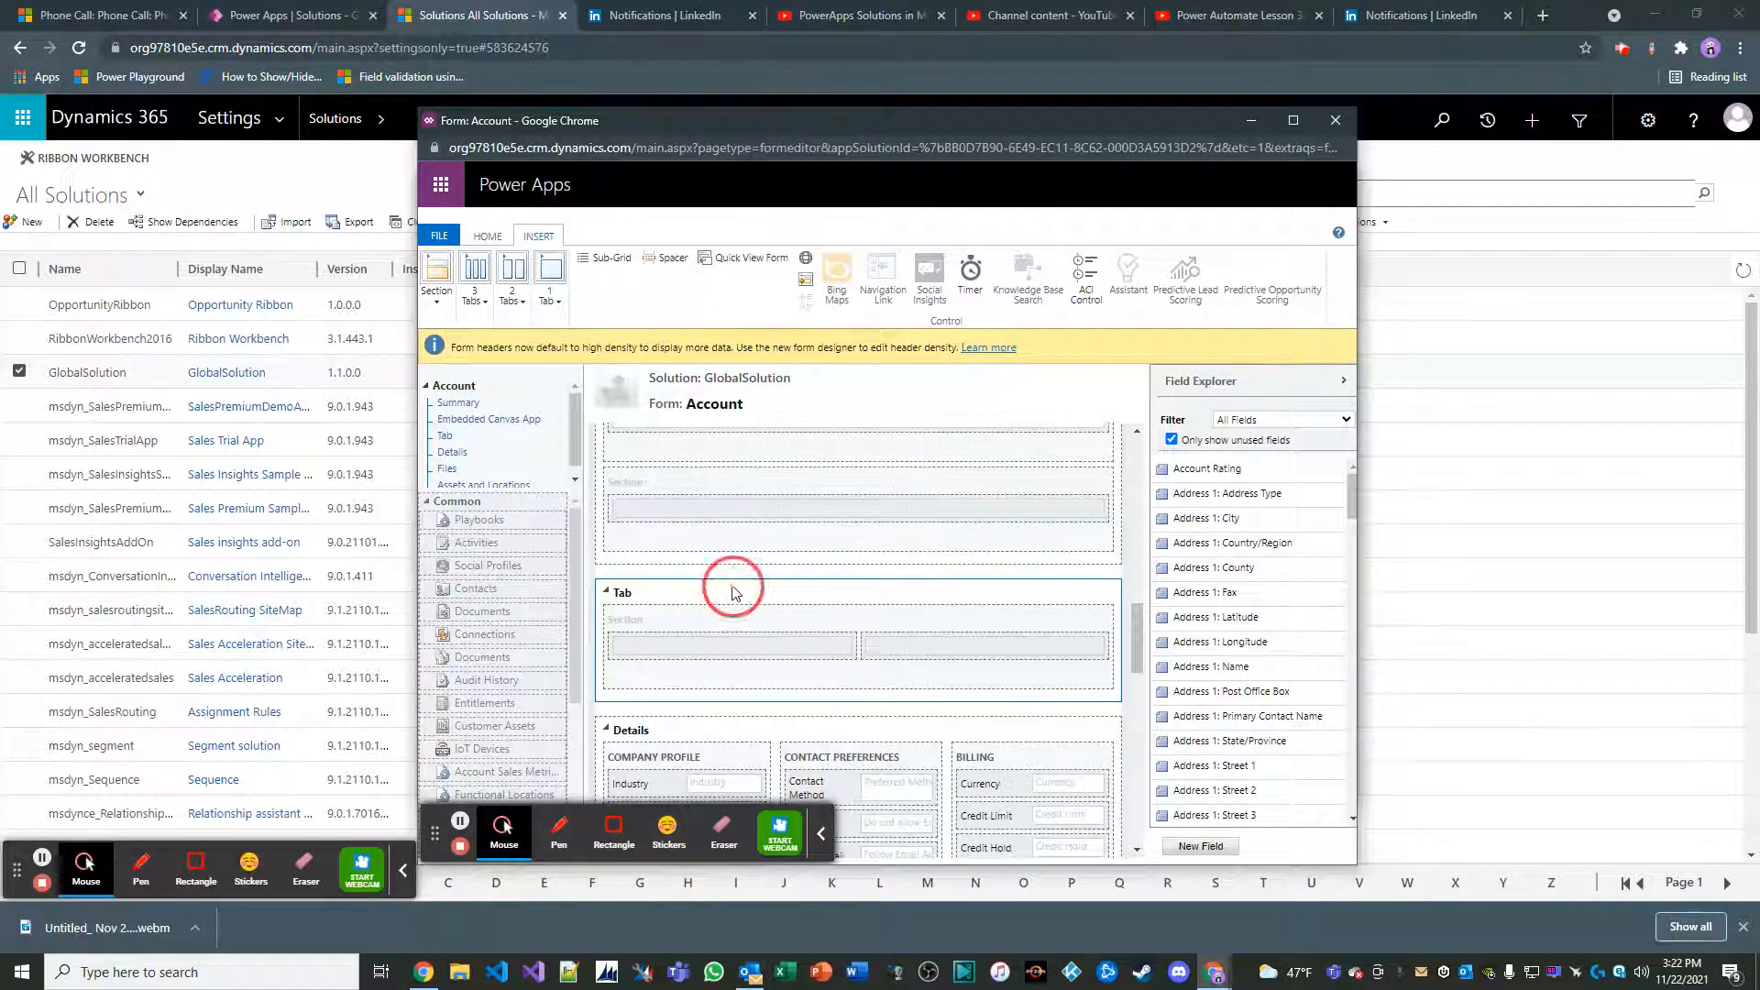
{"action": "key", "text": "shift+Tab"}
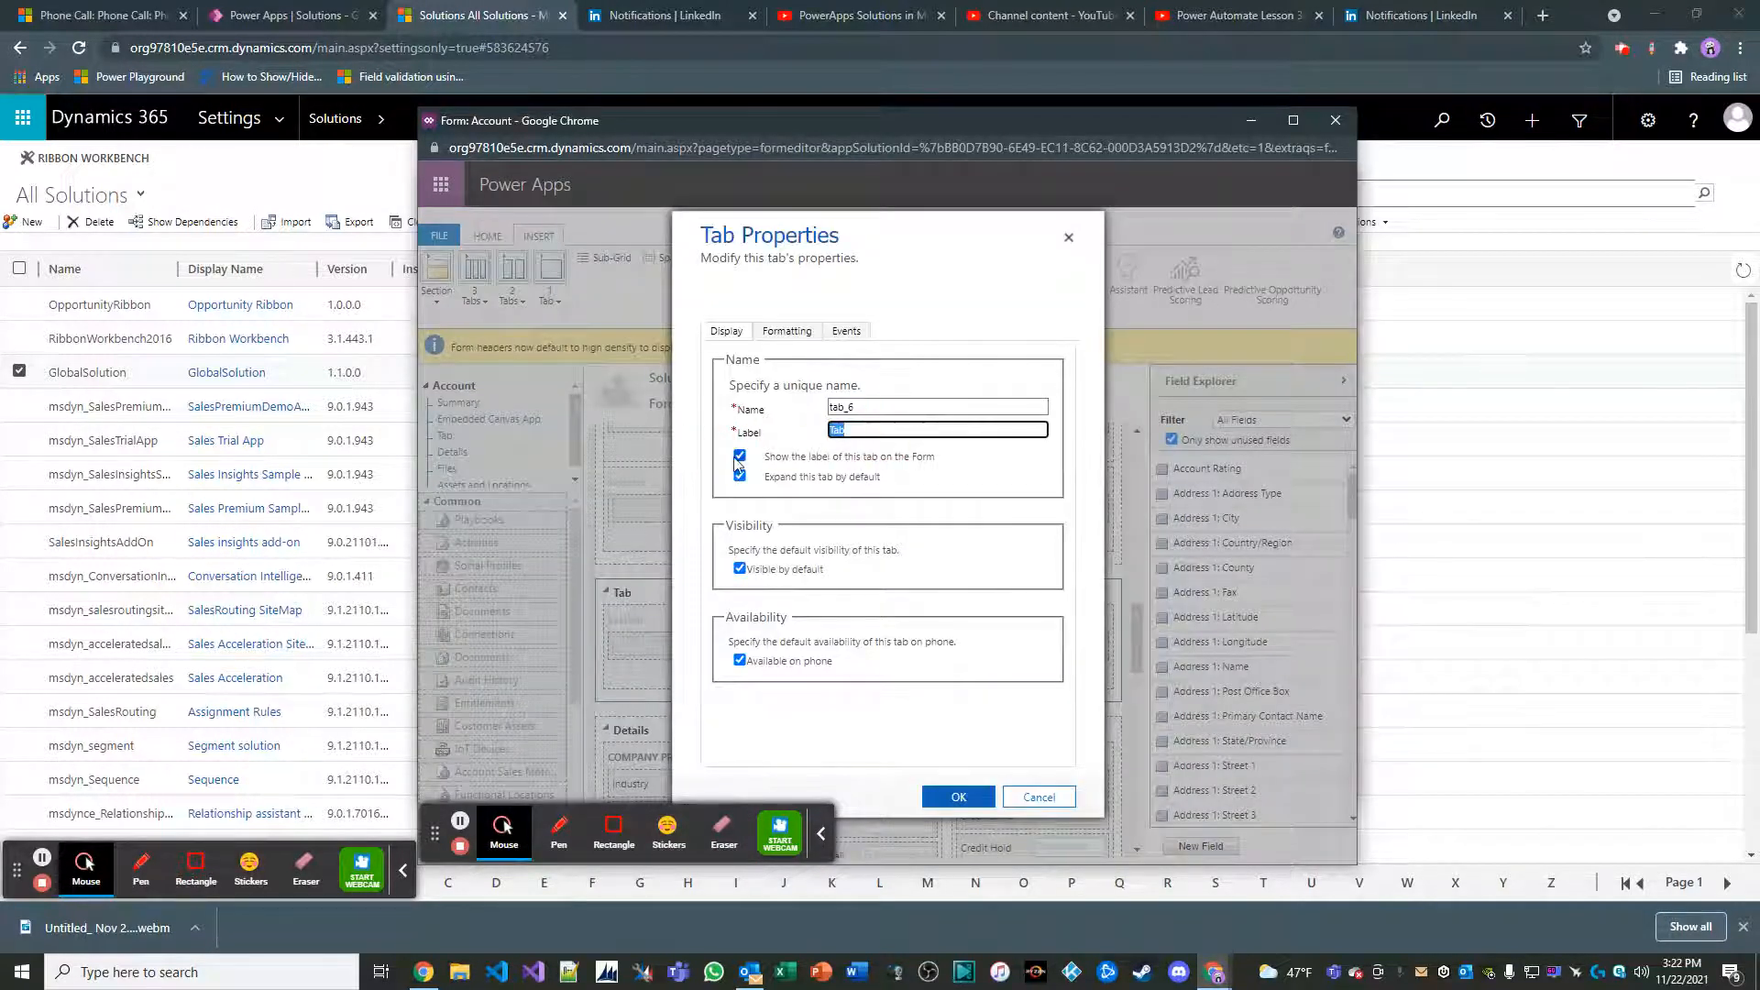
{"action": "type", "text": "Account Sales Metrics"}
{"action": "left_click", "coordinate": [958, 797]}
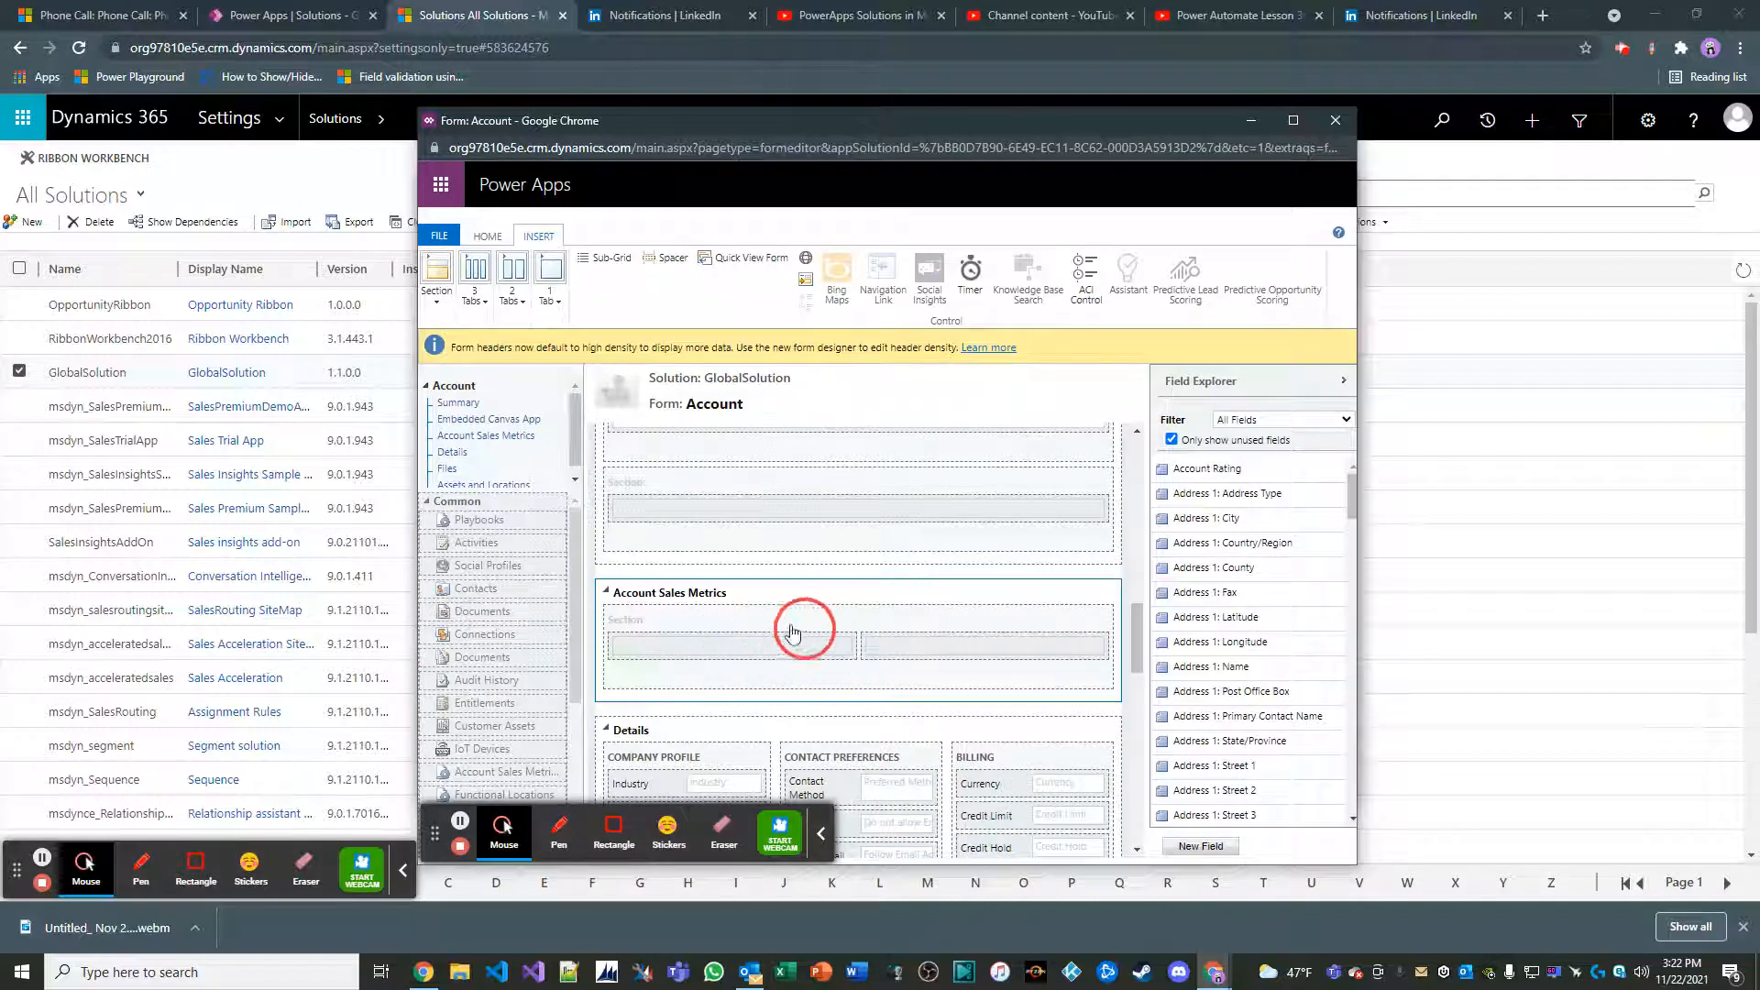
Insert a sub-grid named accountsalesMetrics in the Account Sales Metrics tab's section, using the Account Sales Metrics (Account) entity as its data source
{"action": "left_click", "coordinate": [714, 632]}
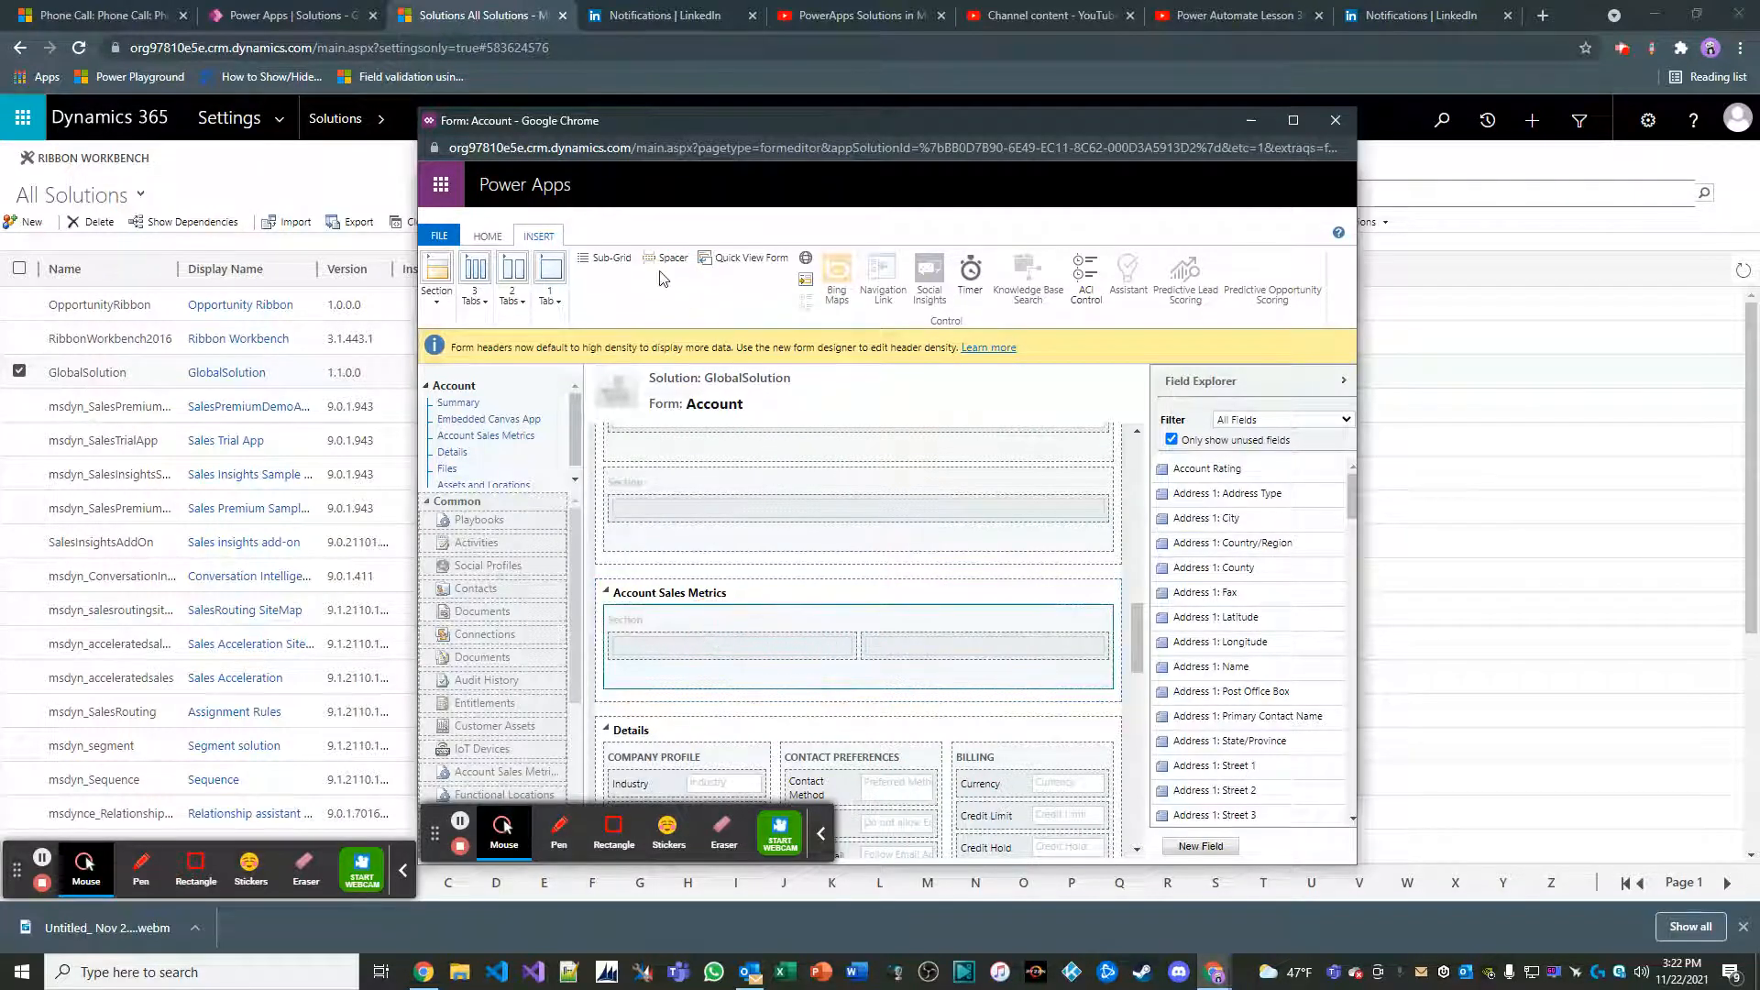
{"action": "left_click", "coordinate": [624, 258]}
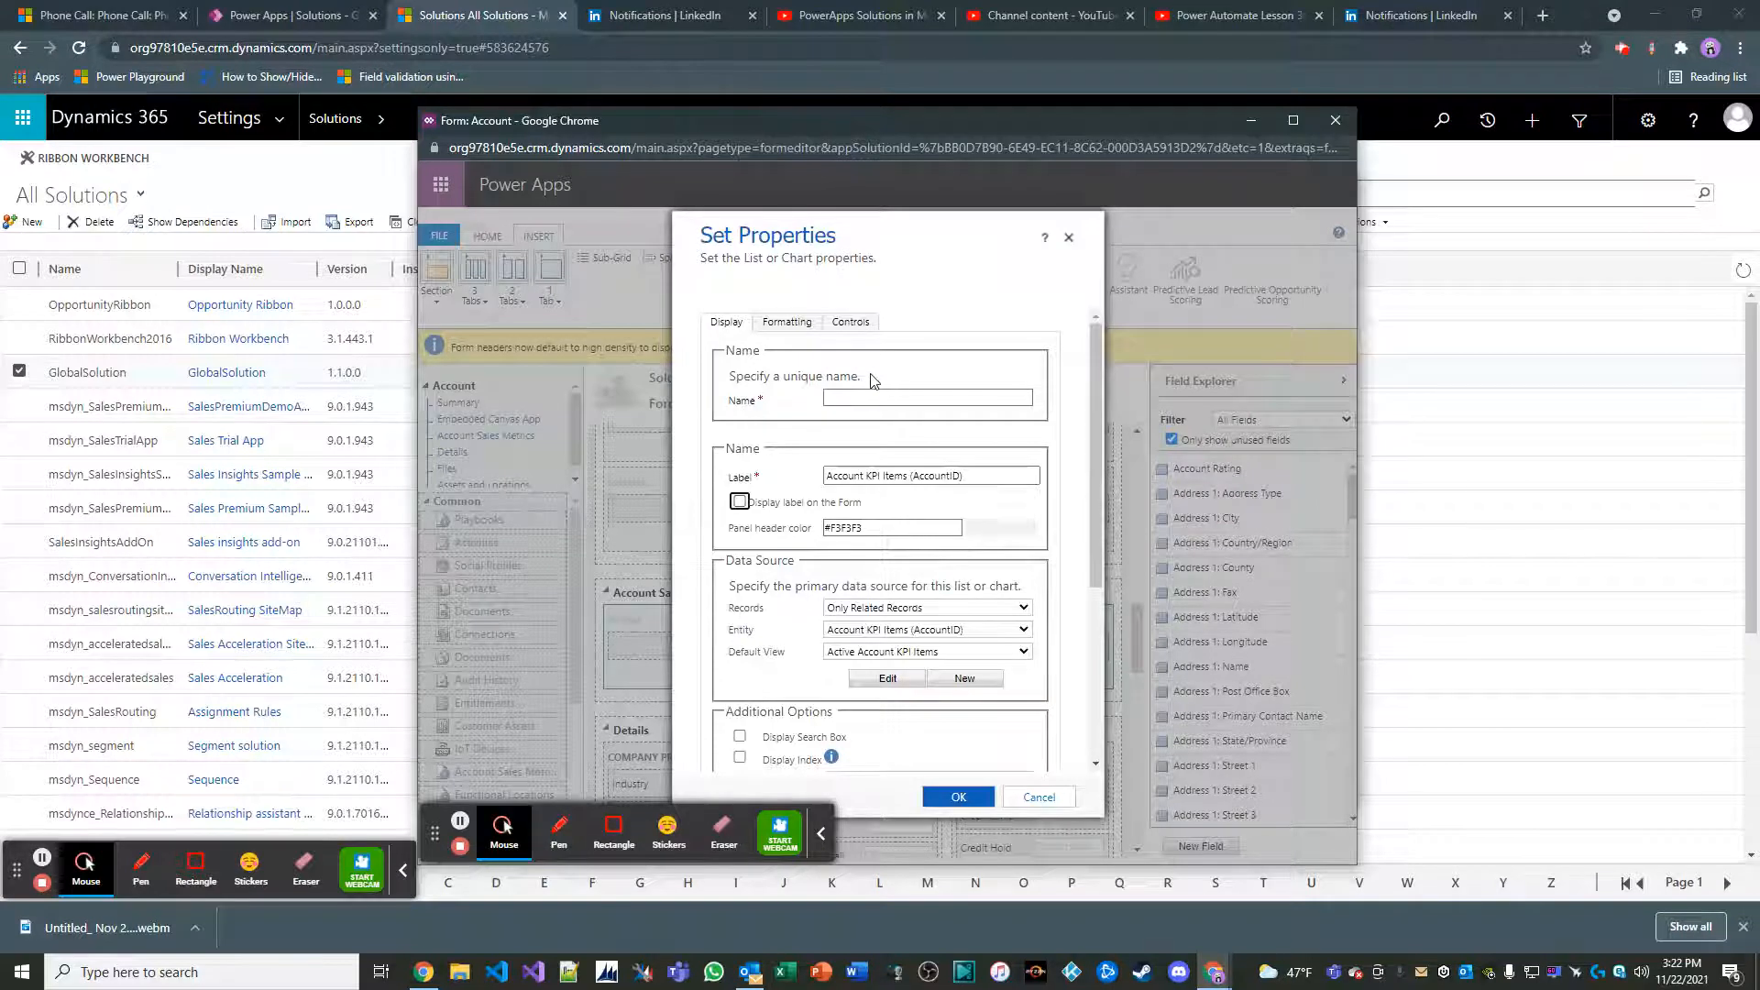
{"action": "left_click", "coordinate": [866, 397]}
{"action": "type", "text": "a"}
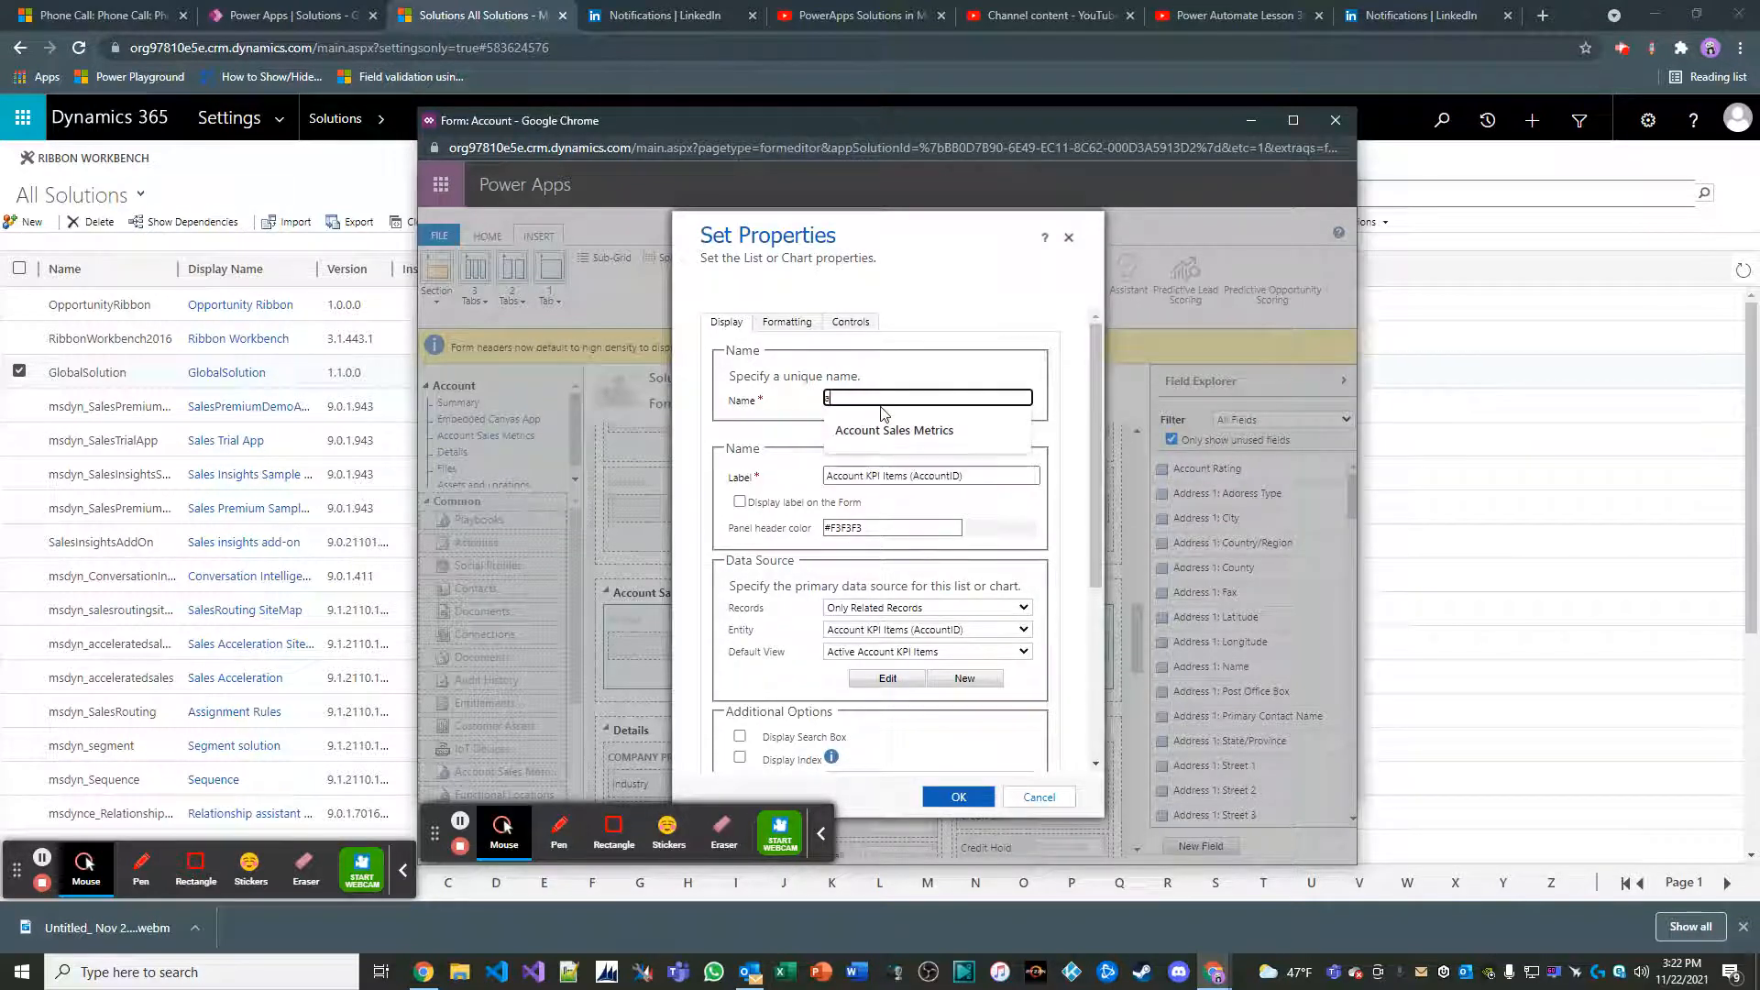
{"action": "type", "text": "ccountsalesMe"}
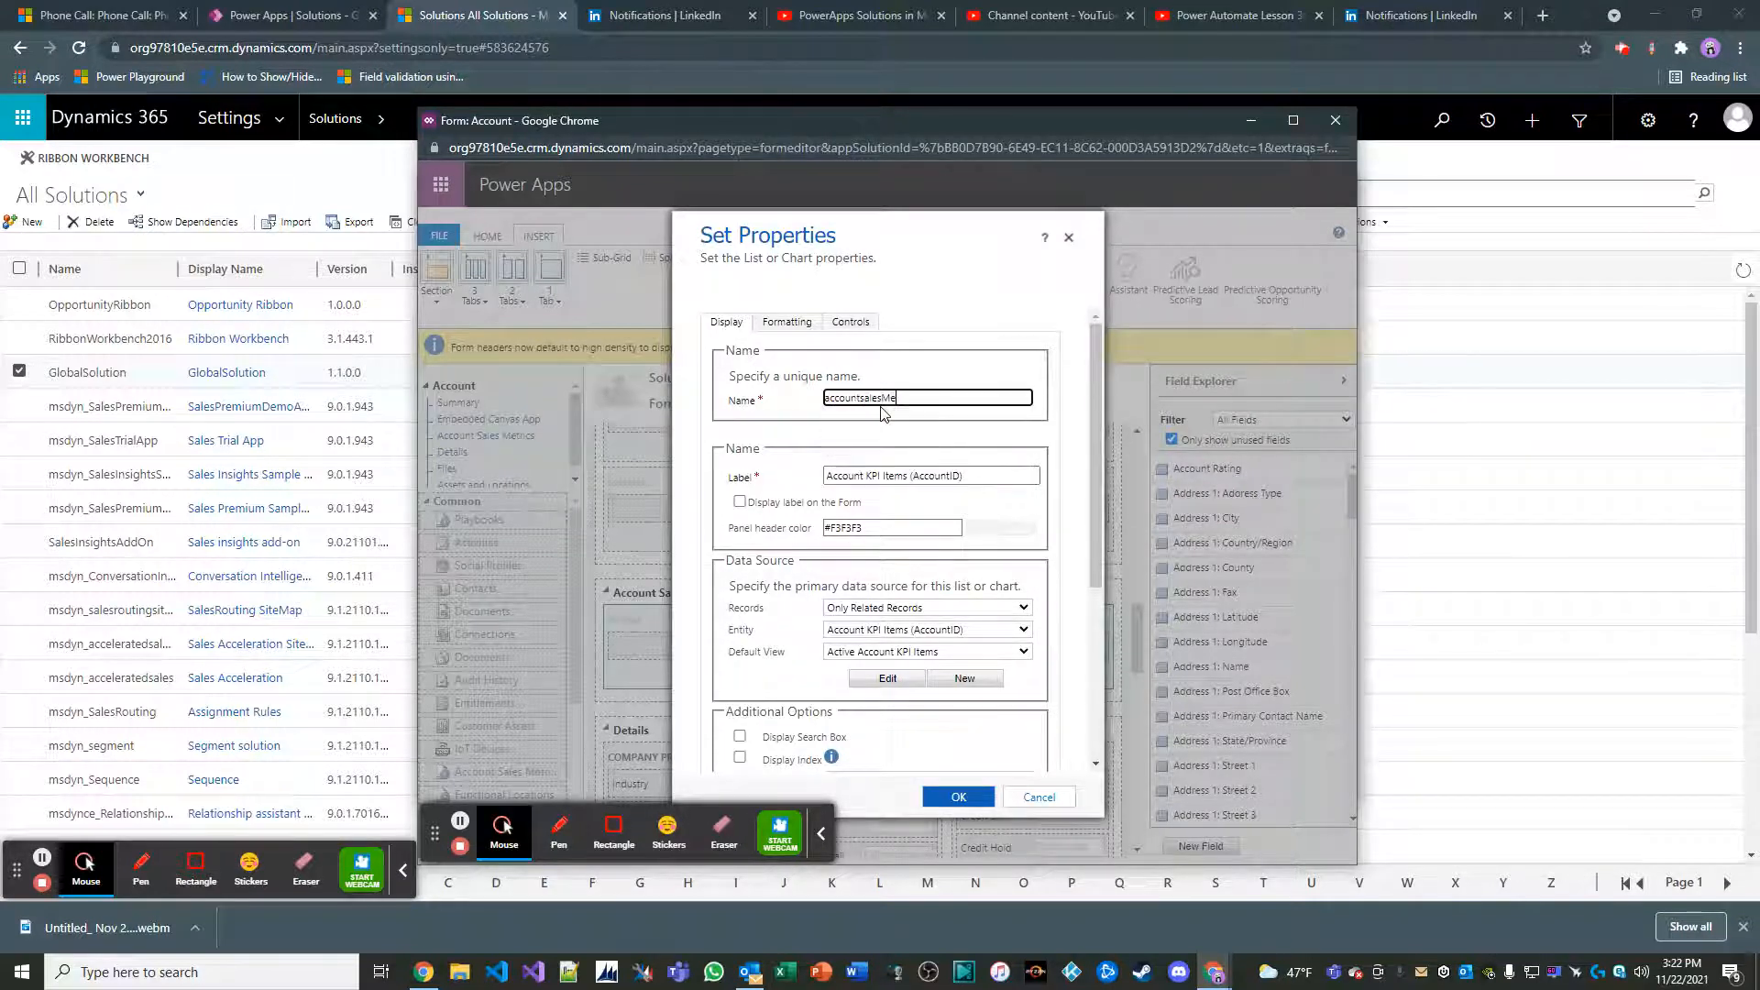
{"action": "type", "text": "trics"}
{"action": "left_click", "coordinate": [944, 631]}
{"action": "left_click", "coordinate": [940, 661]}
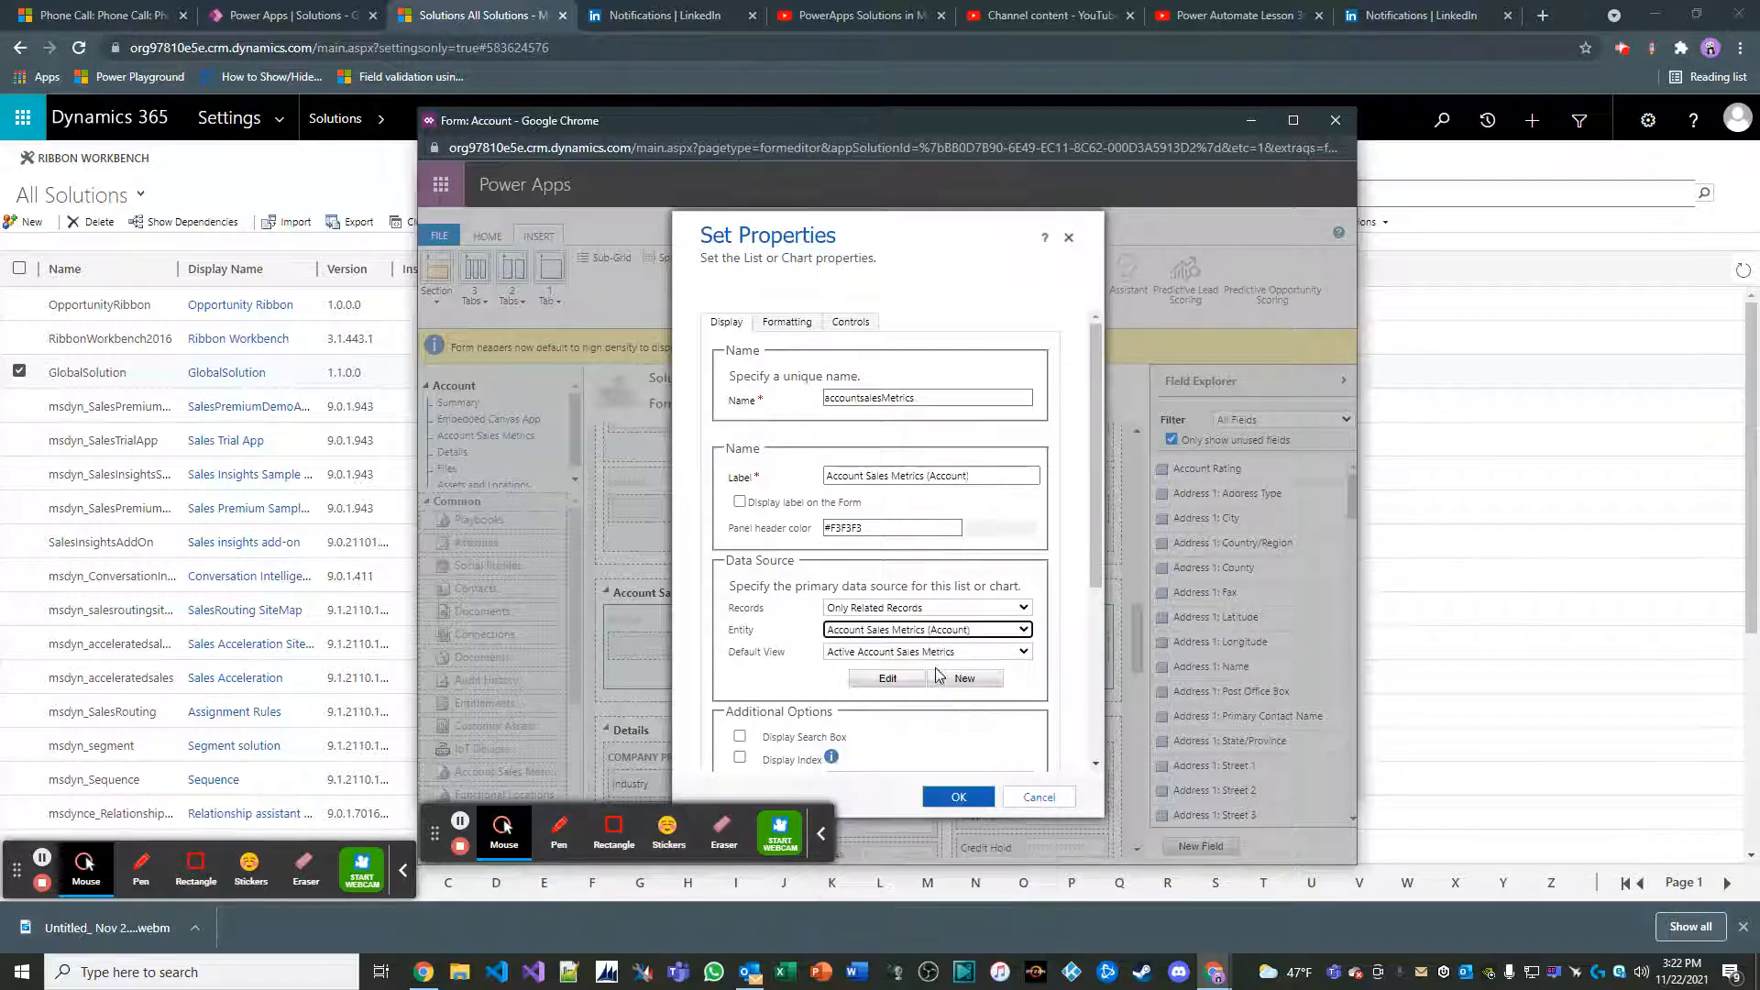
{"action": "left_click", "coordinate": [957, 796]}
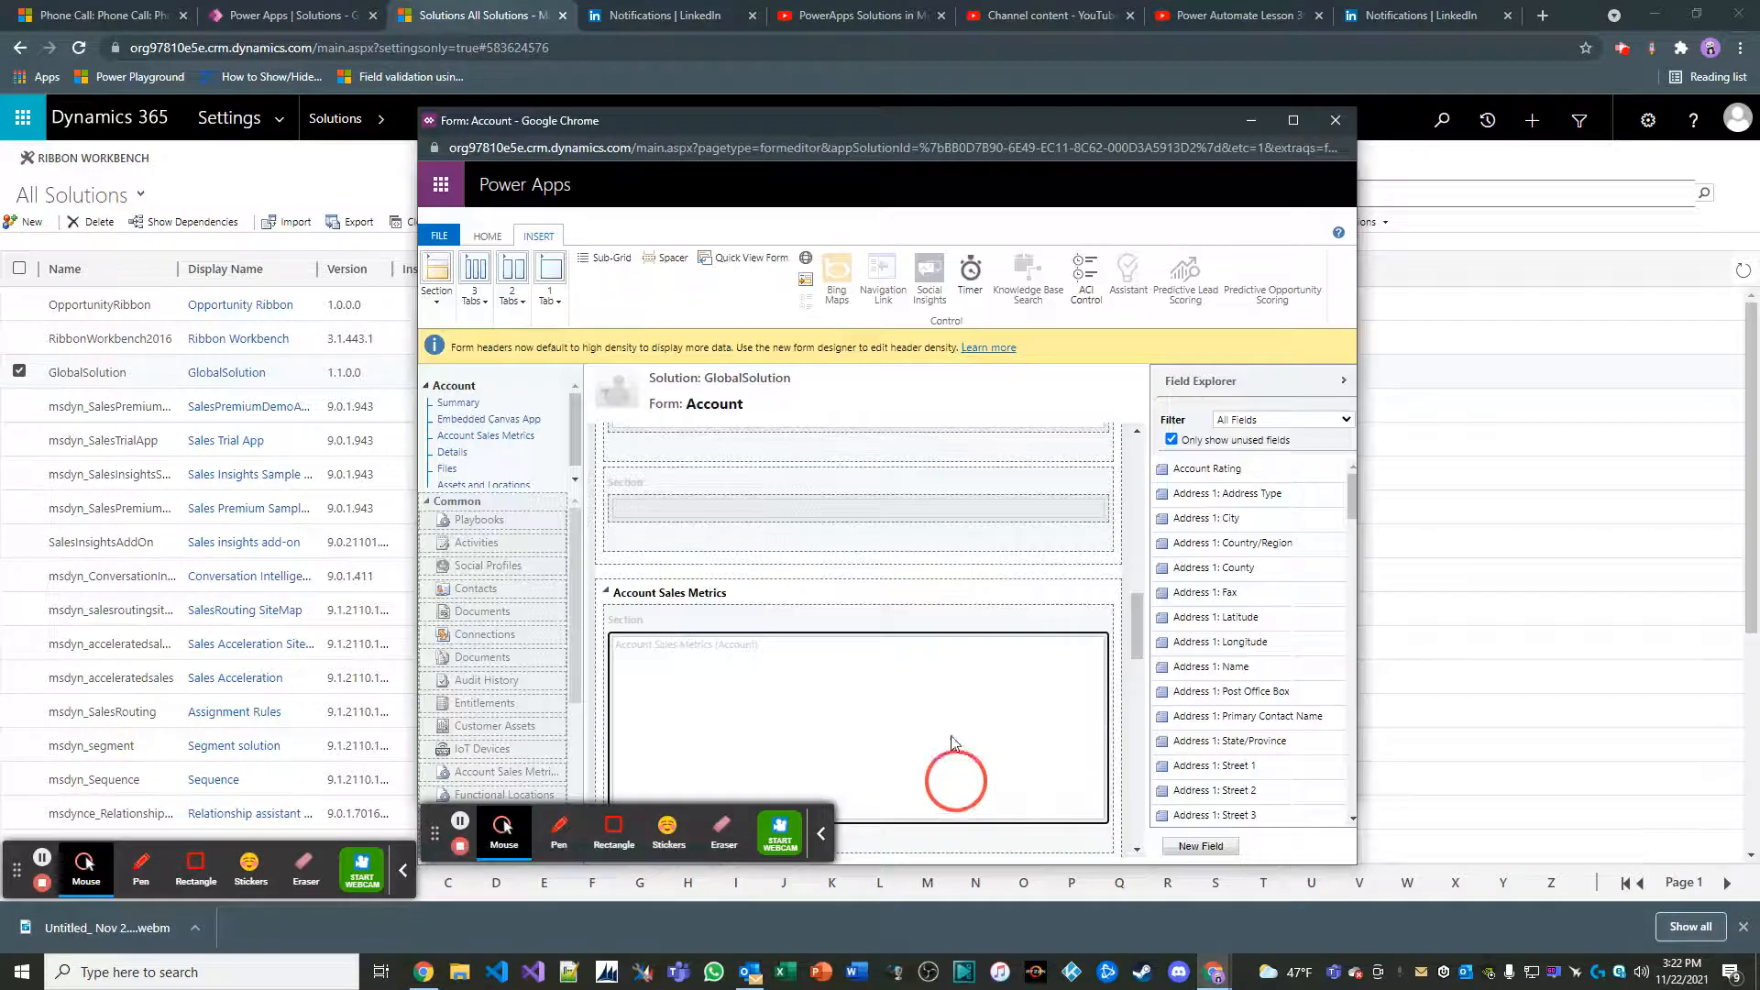
Save and publish the Account form, and save and close it to return to the solutions list
{"action": "scroll", "coordinate": [950, 625], "scroll_direction": "down", "scroll_amount": 2}
{"action": "scroll", "coordinate": [896, 628], "scroll_direction": "up", "scroll_amount": 1}
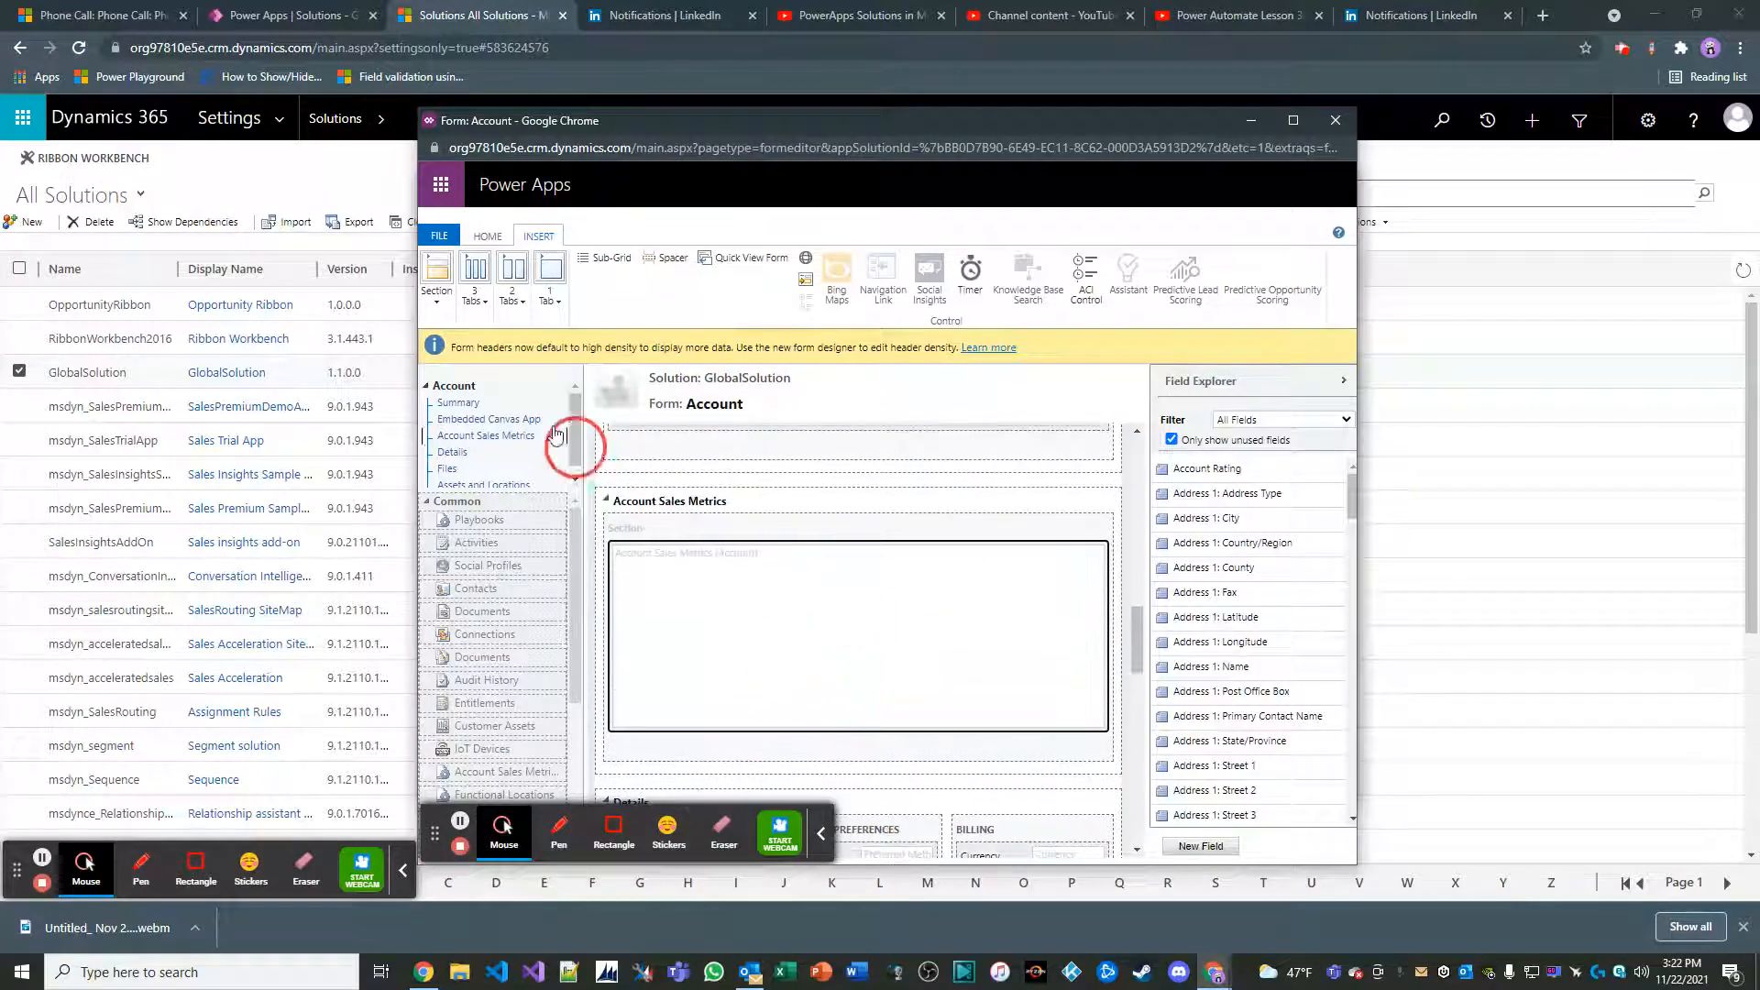
{"action": "left_click", "coordinate": [487, 236]}
{"action": "left_click", "coordinate": [444, 283]}
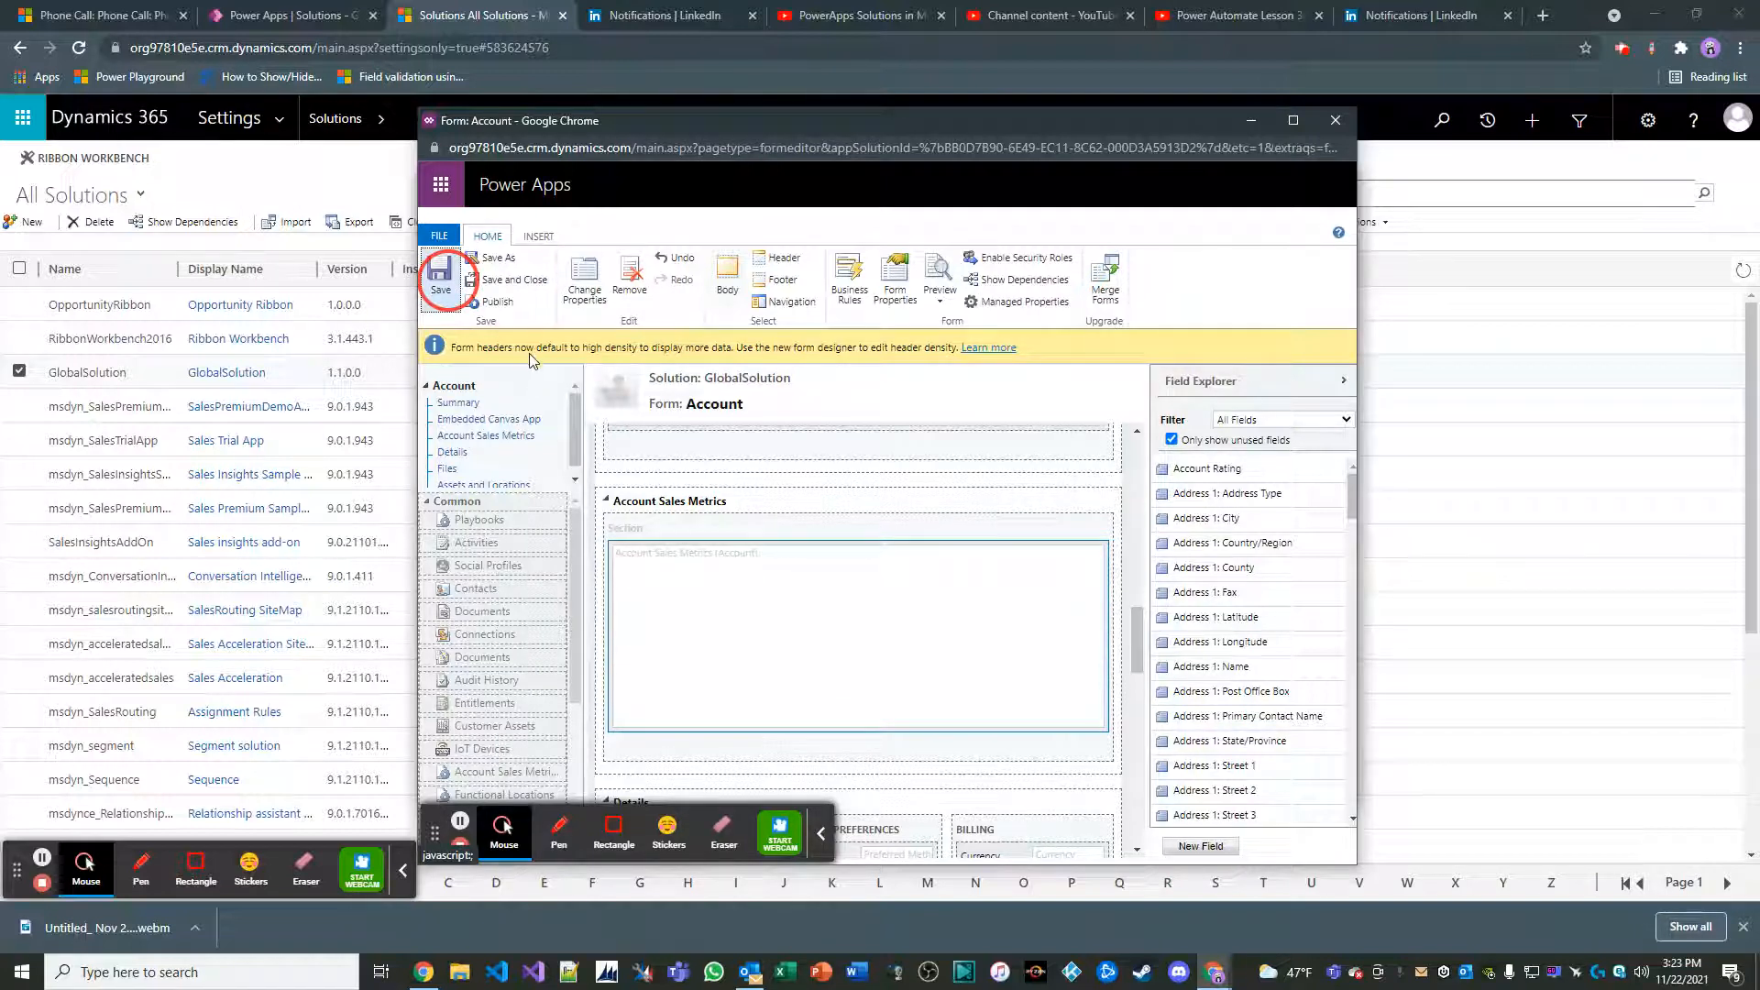
{"action": "left_click", "coordinate": [503, 306]}
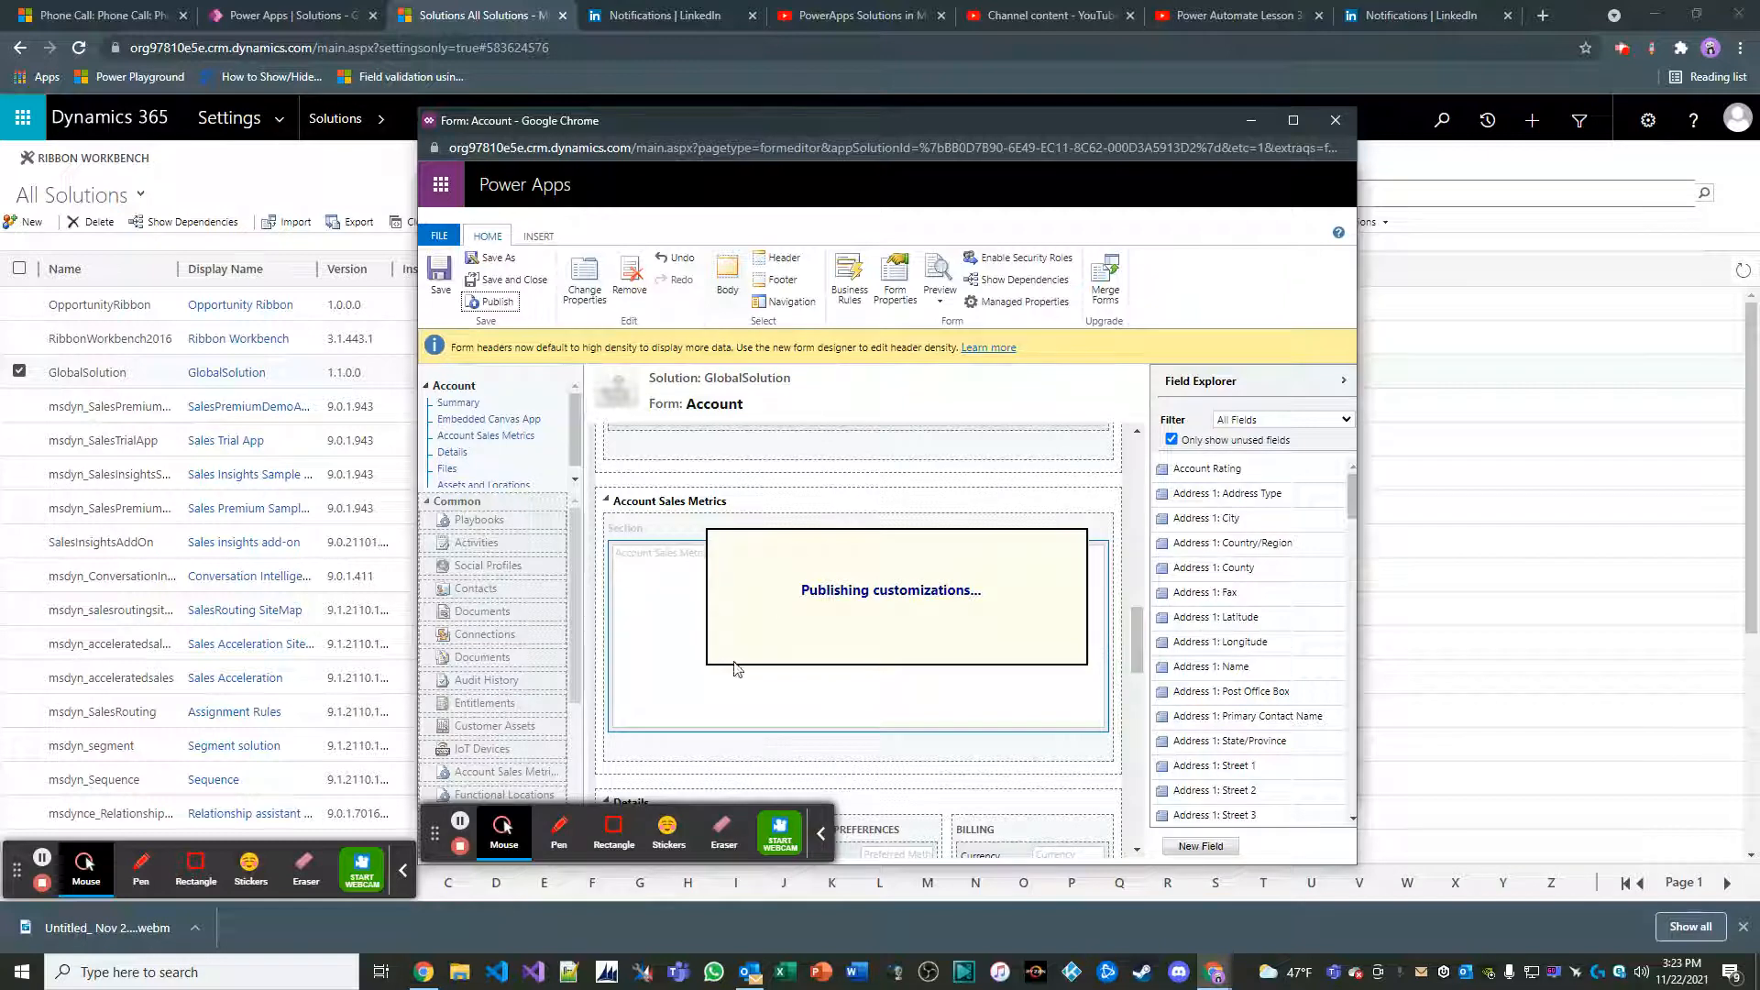
{"action": "left_click", "coordinate": [825, 833]}
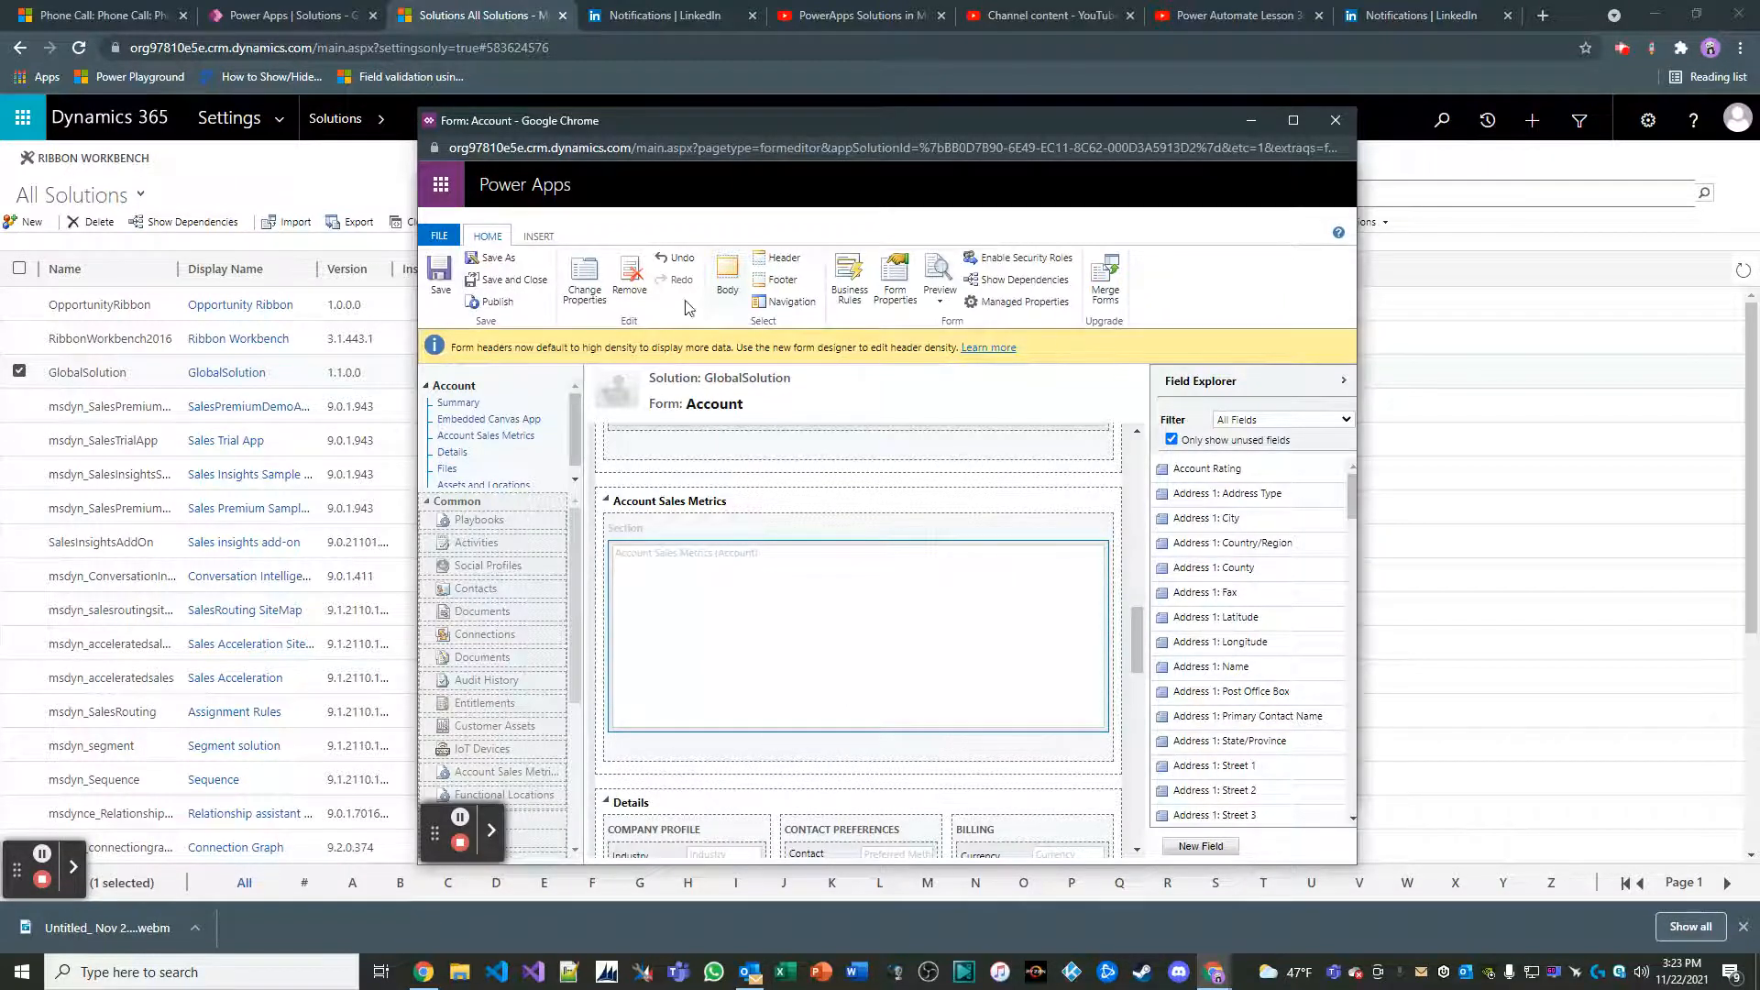
{"action": "left_click", "coordinate": [509, 280]}
{"action": "left_click", "coordinate": [294, 157]}
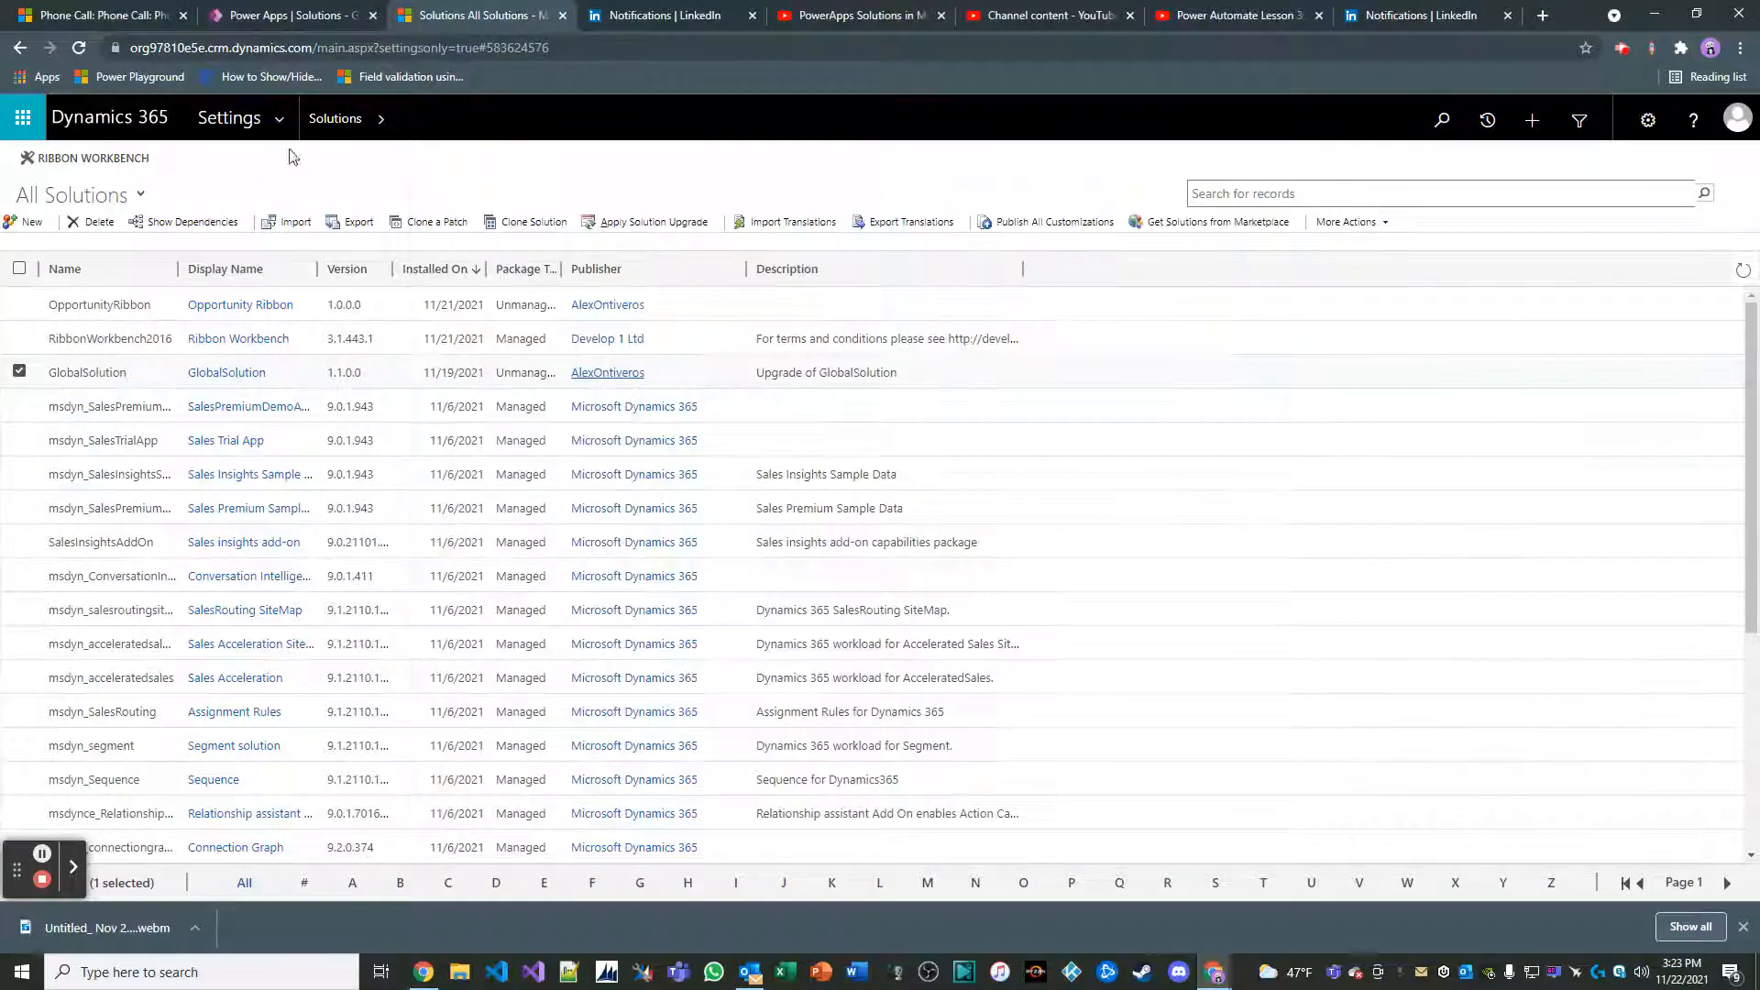
Switch to Sales Hub, open the A. Datum Corporation account, and reload its page with the browser's developer tools open
{"action": "left_click", "coordinate": [123, 20]}
{"action": "left_click", "coordinate": [102, 479]}
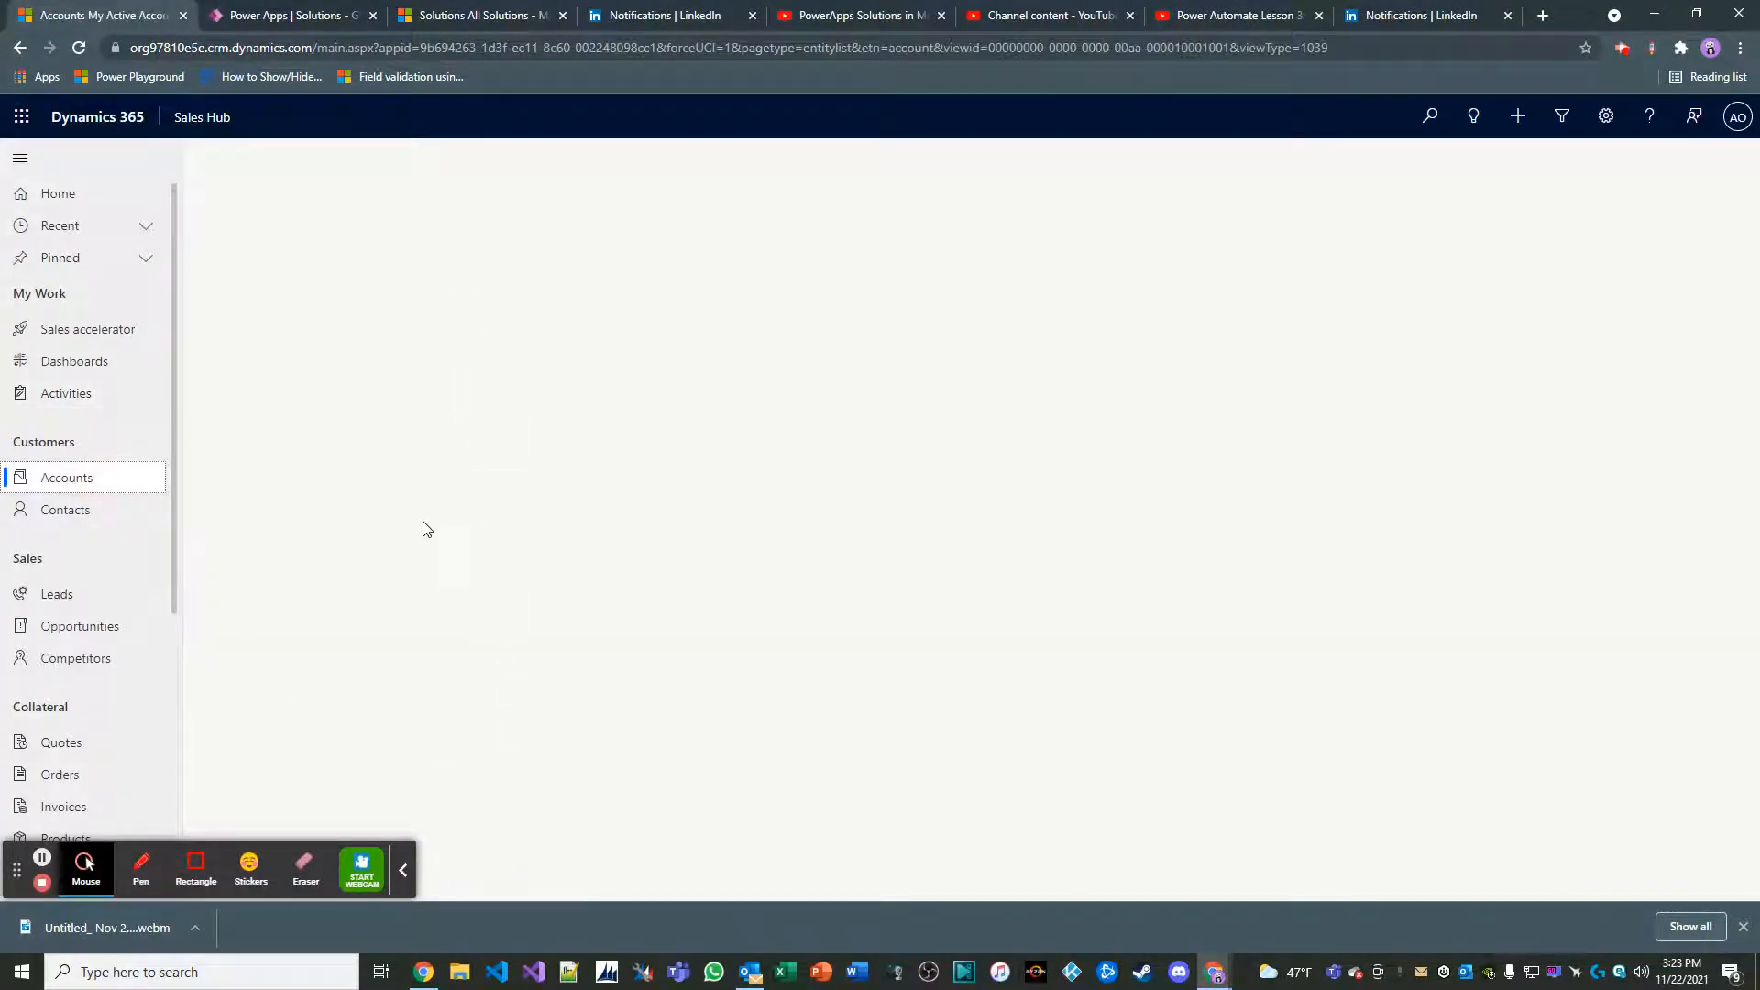
{"action": "double_click", "coordinate": [487, 294]}
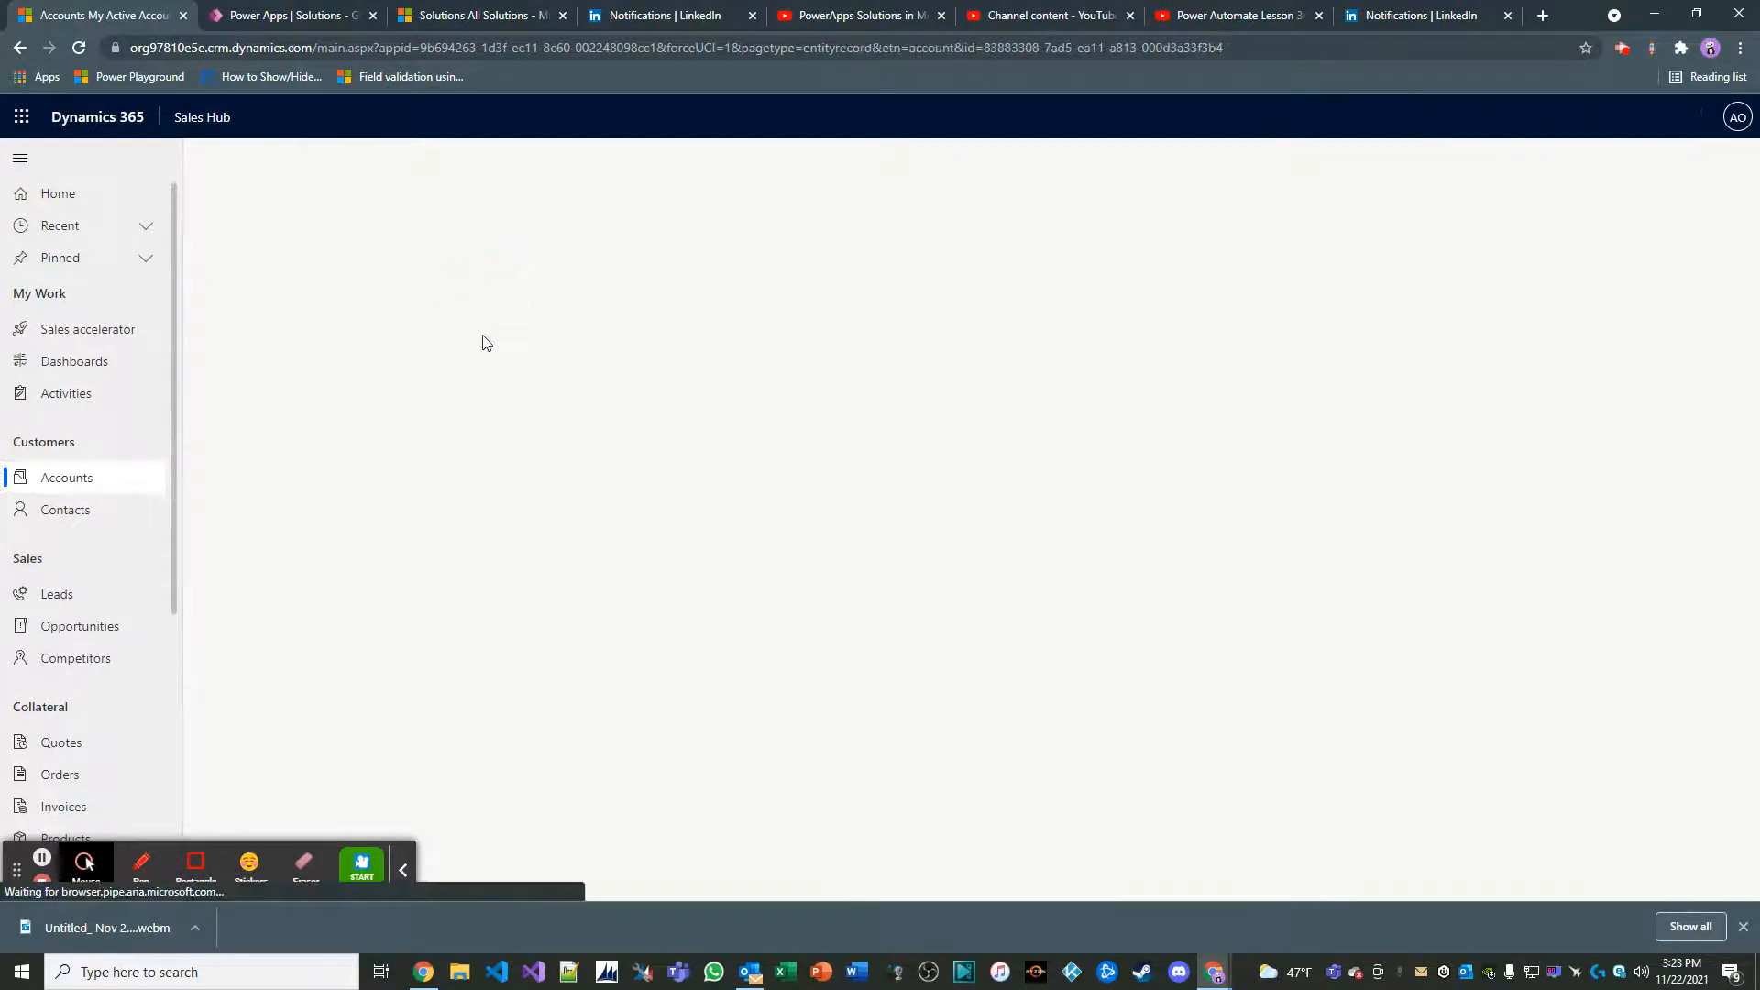
{"action": "key", "text": "F12"}
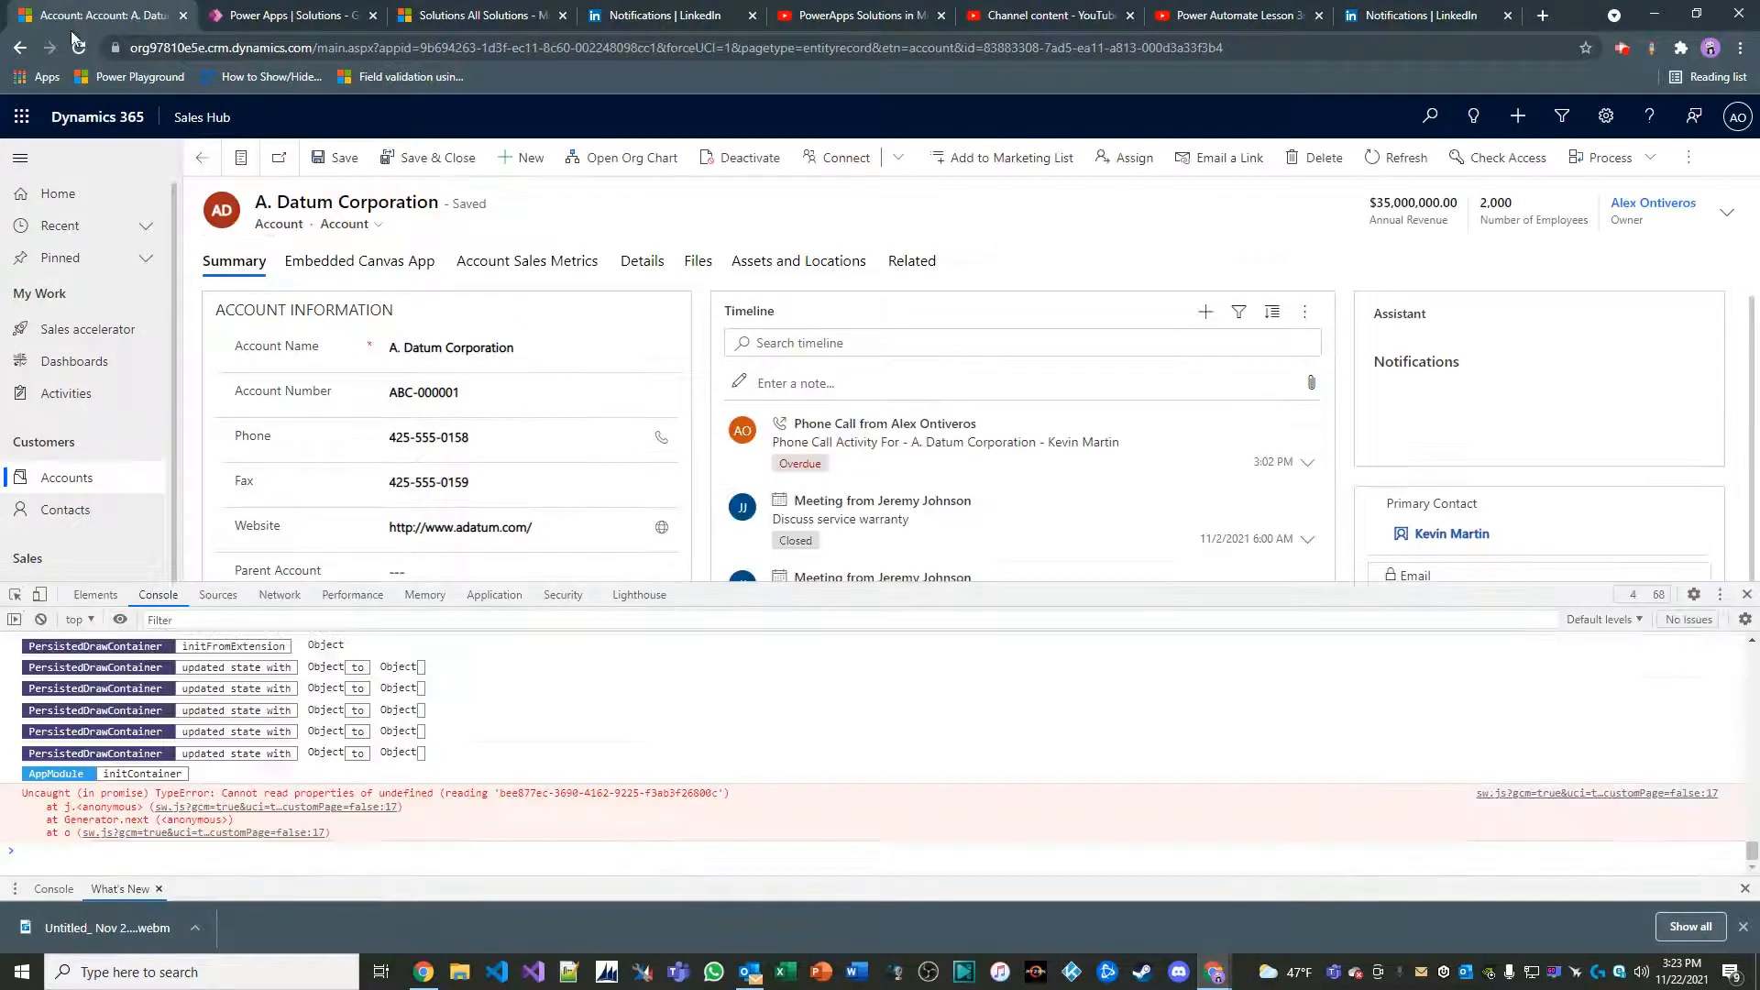
{"action": "right_click", "coordinate": [79, 46]}
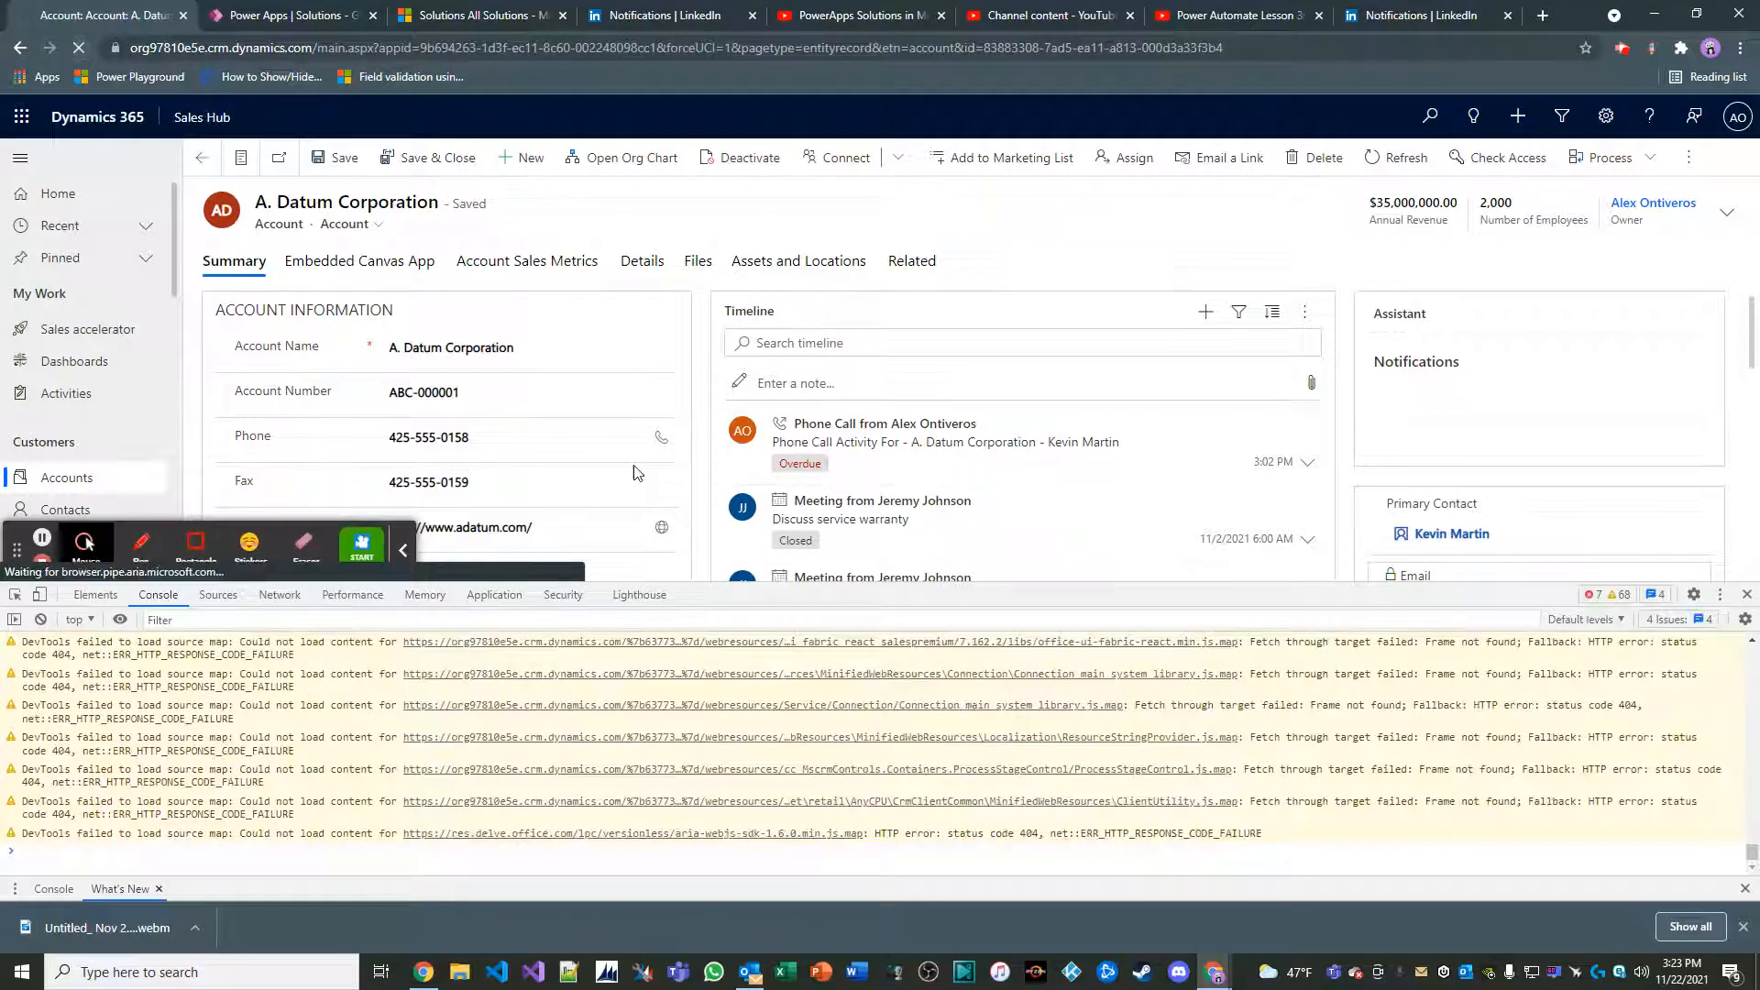
Close the developer tools and start a new Account Sales Metric record from the account's Account Sales Metrics sub-grid
{"action": "left_click", "coordinate": [1746, 594]}
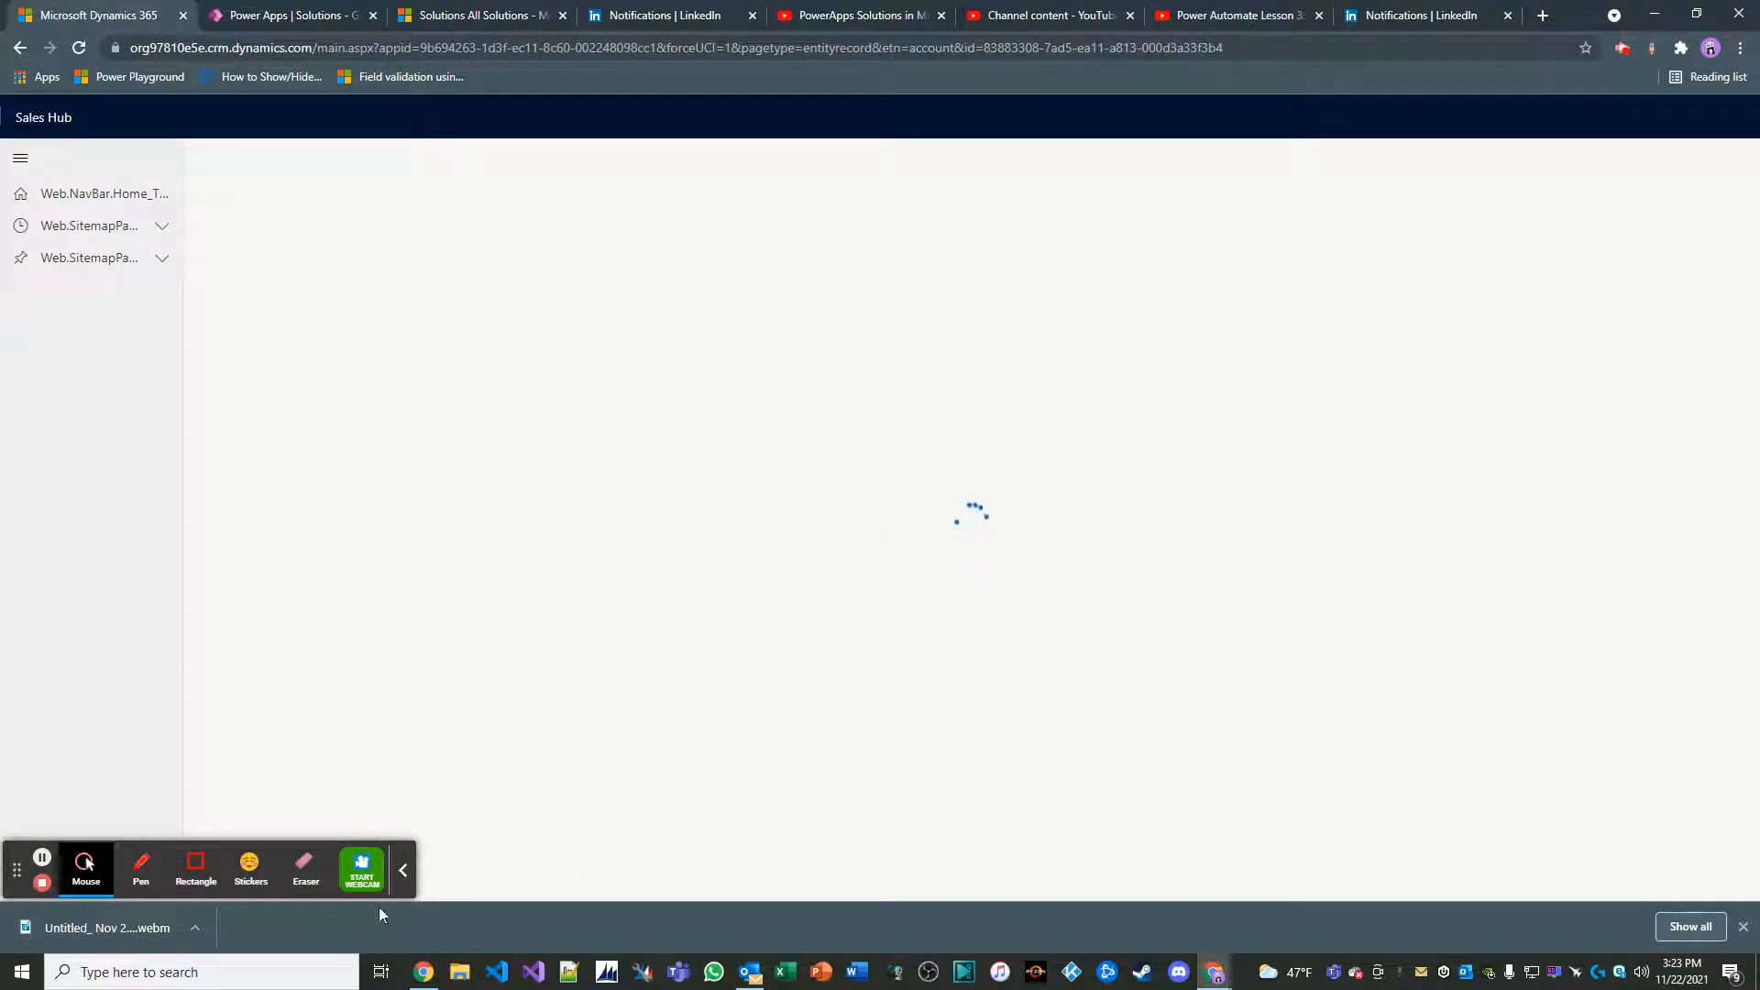
{"action": "left_click", "coordinate": [403, 871]}
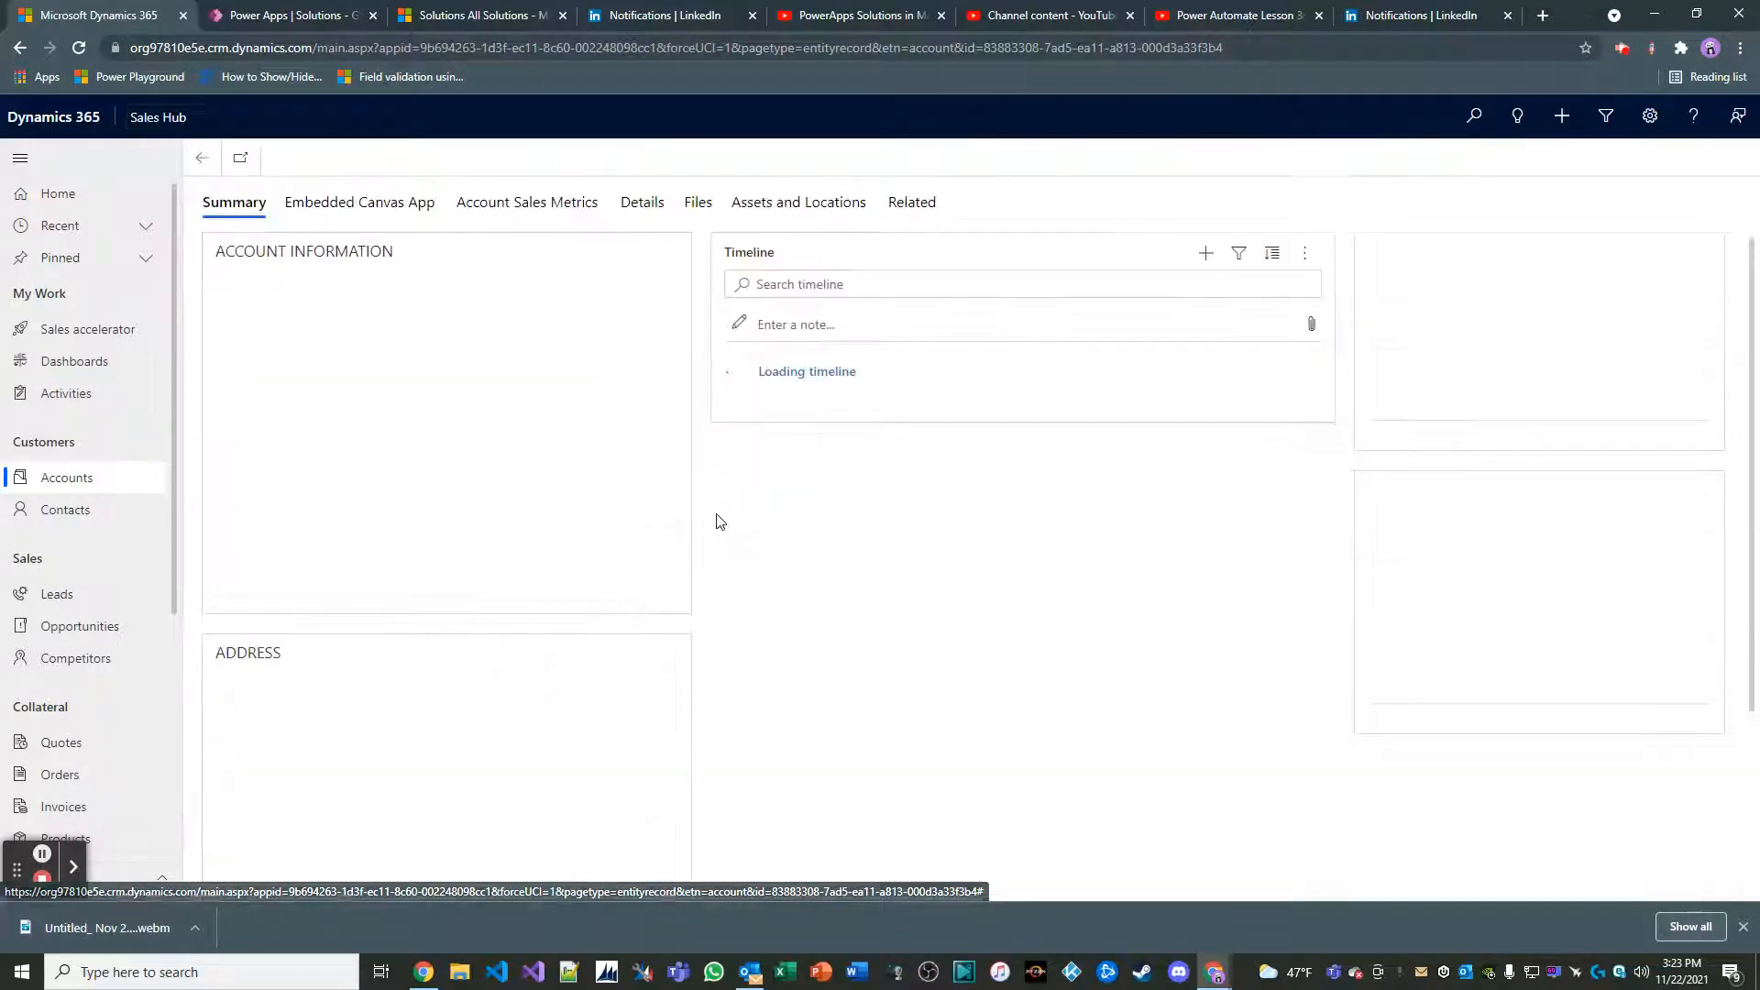
{"action": "left_click", "coordinate": [540, 261]}
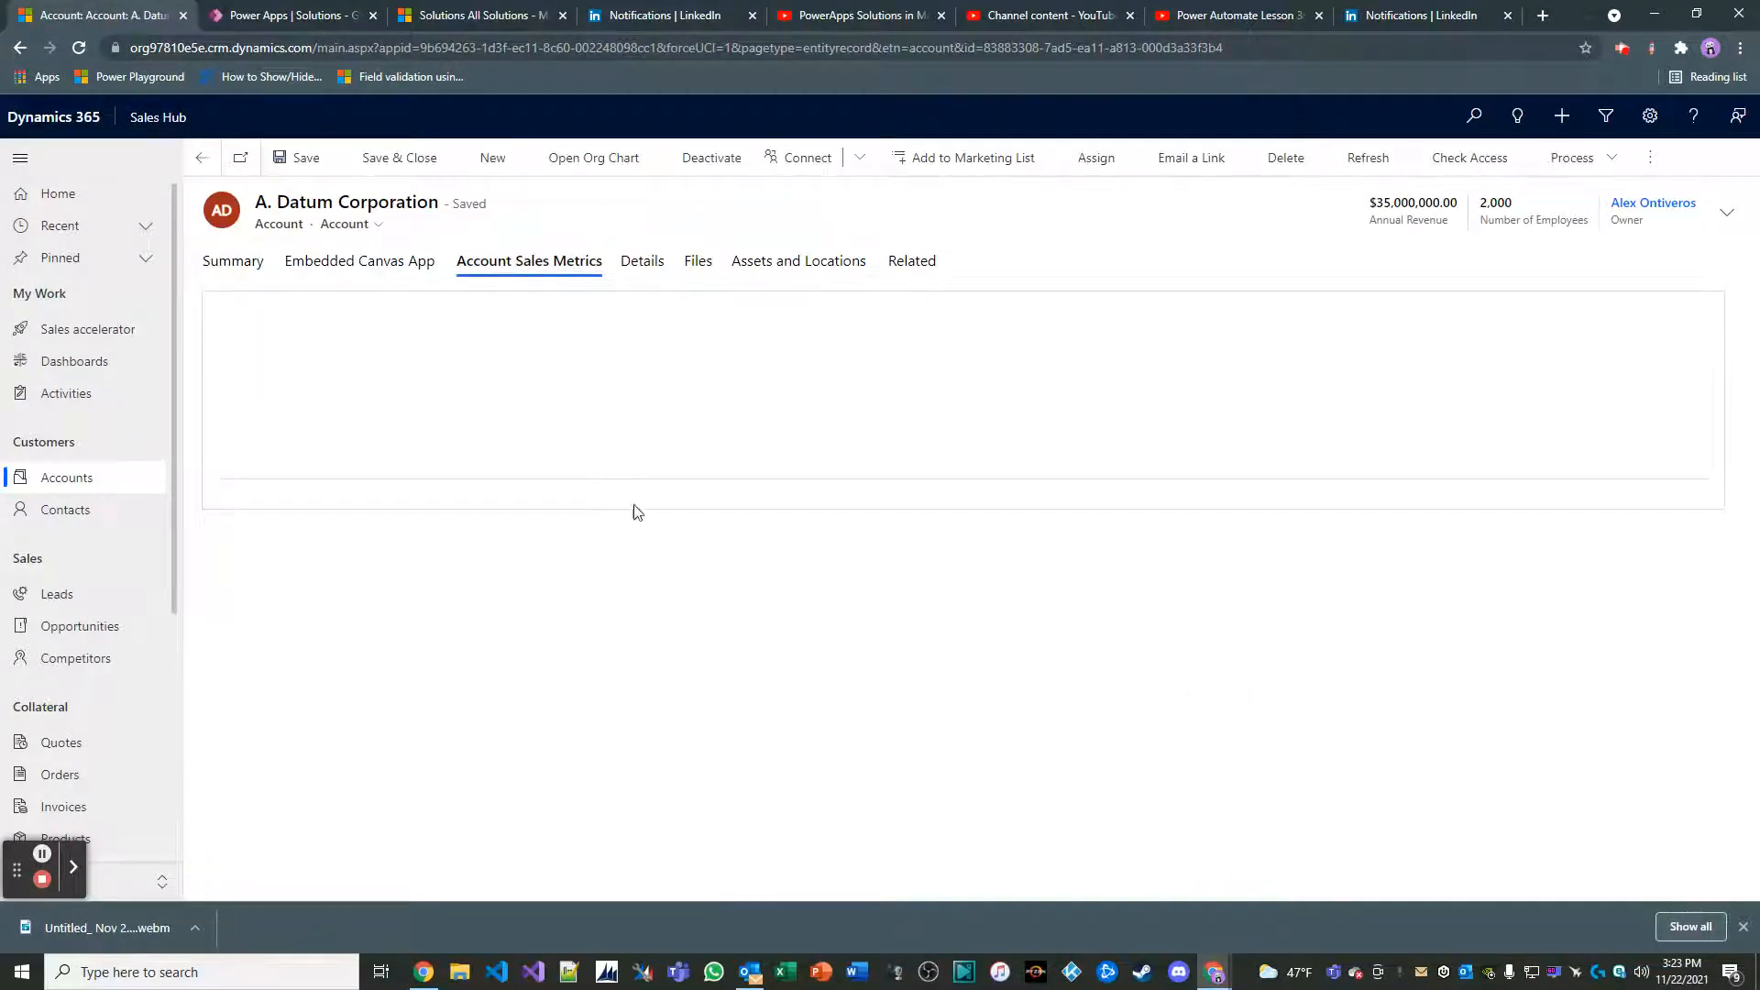
{"action": "left_click", "coordinate": [1284, 316]}
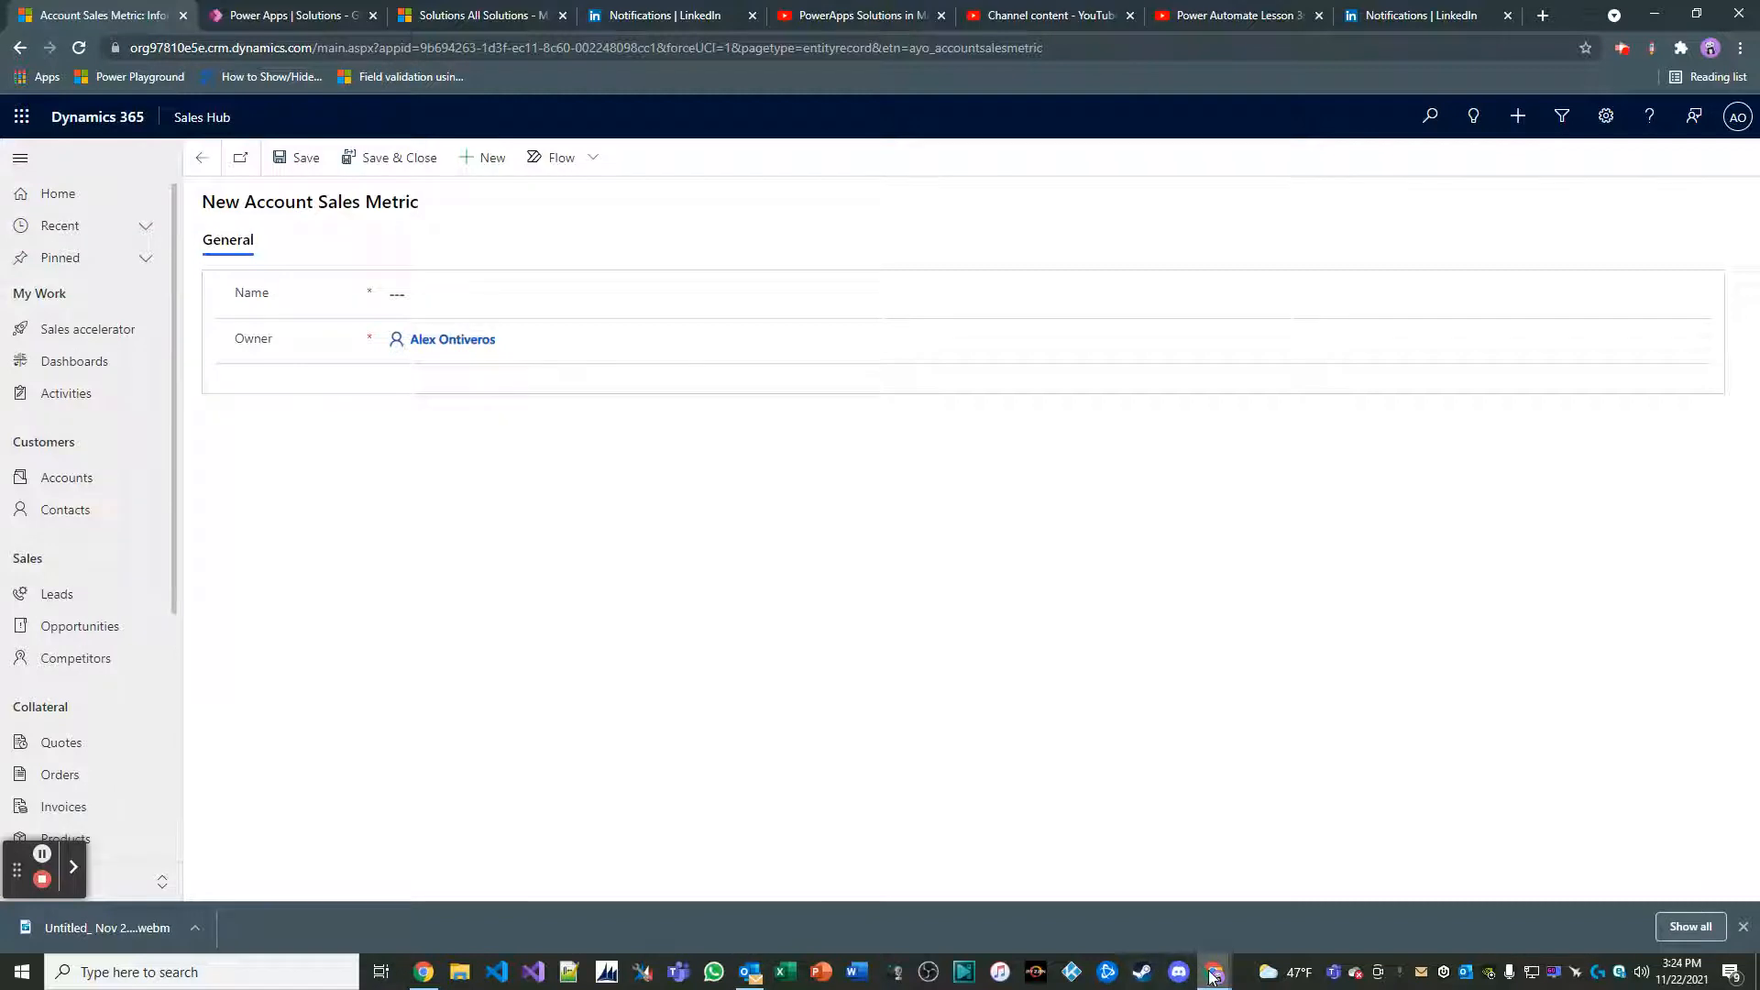
Switch to the GlobalSolution window and open the Account Sales Metric entity's main Information form for editing
{"action": "mouse_move", "coordinate": [1212, 976]}
{"action": "left_click", "coordinate": [1281, 926]}
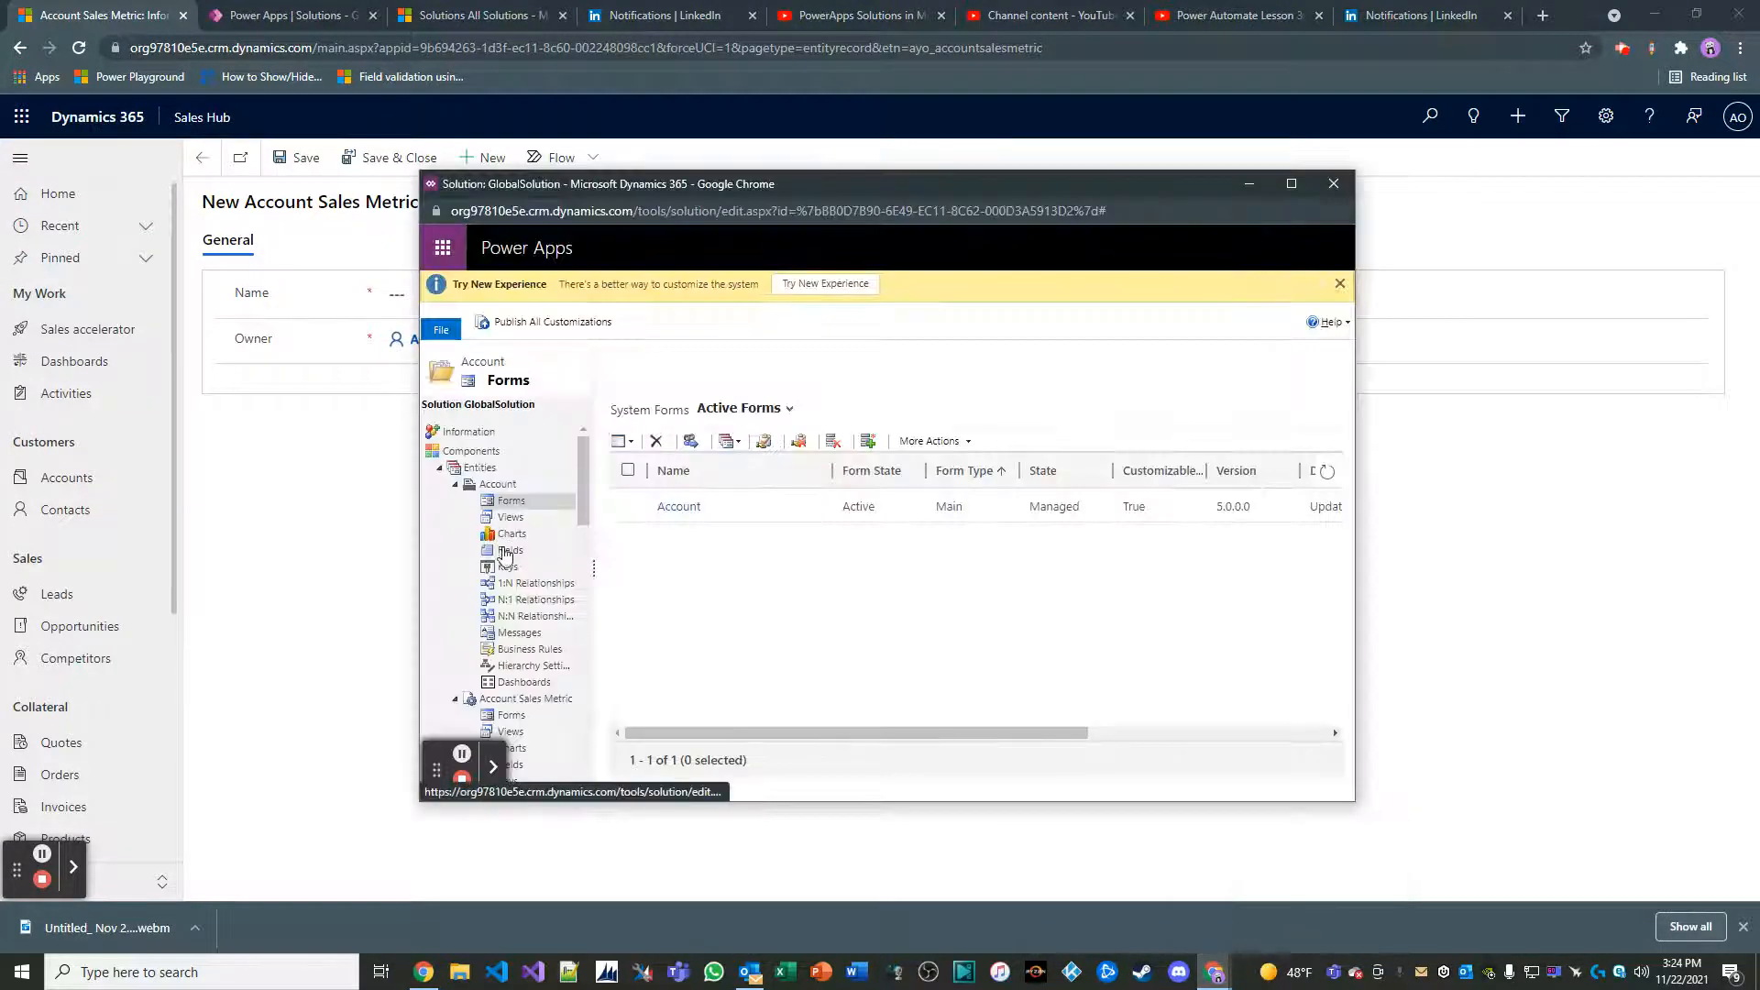
{"action": "scroll", "coordinate": [505, 555], "scroll_direction": "down", "scroll_amount": 3}
{"action": "left_click", "coordinate": [518, 616]}
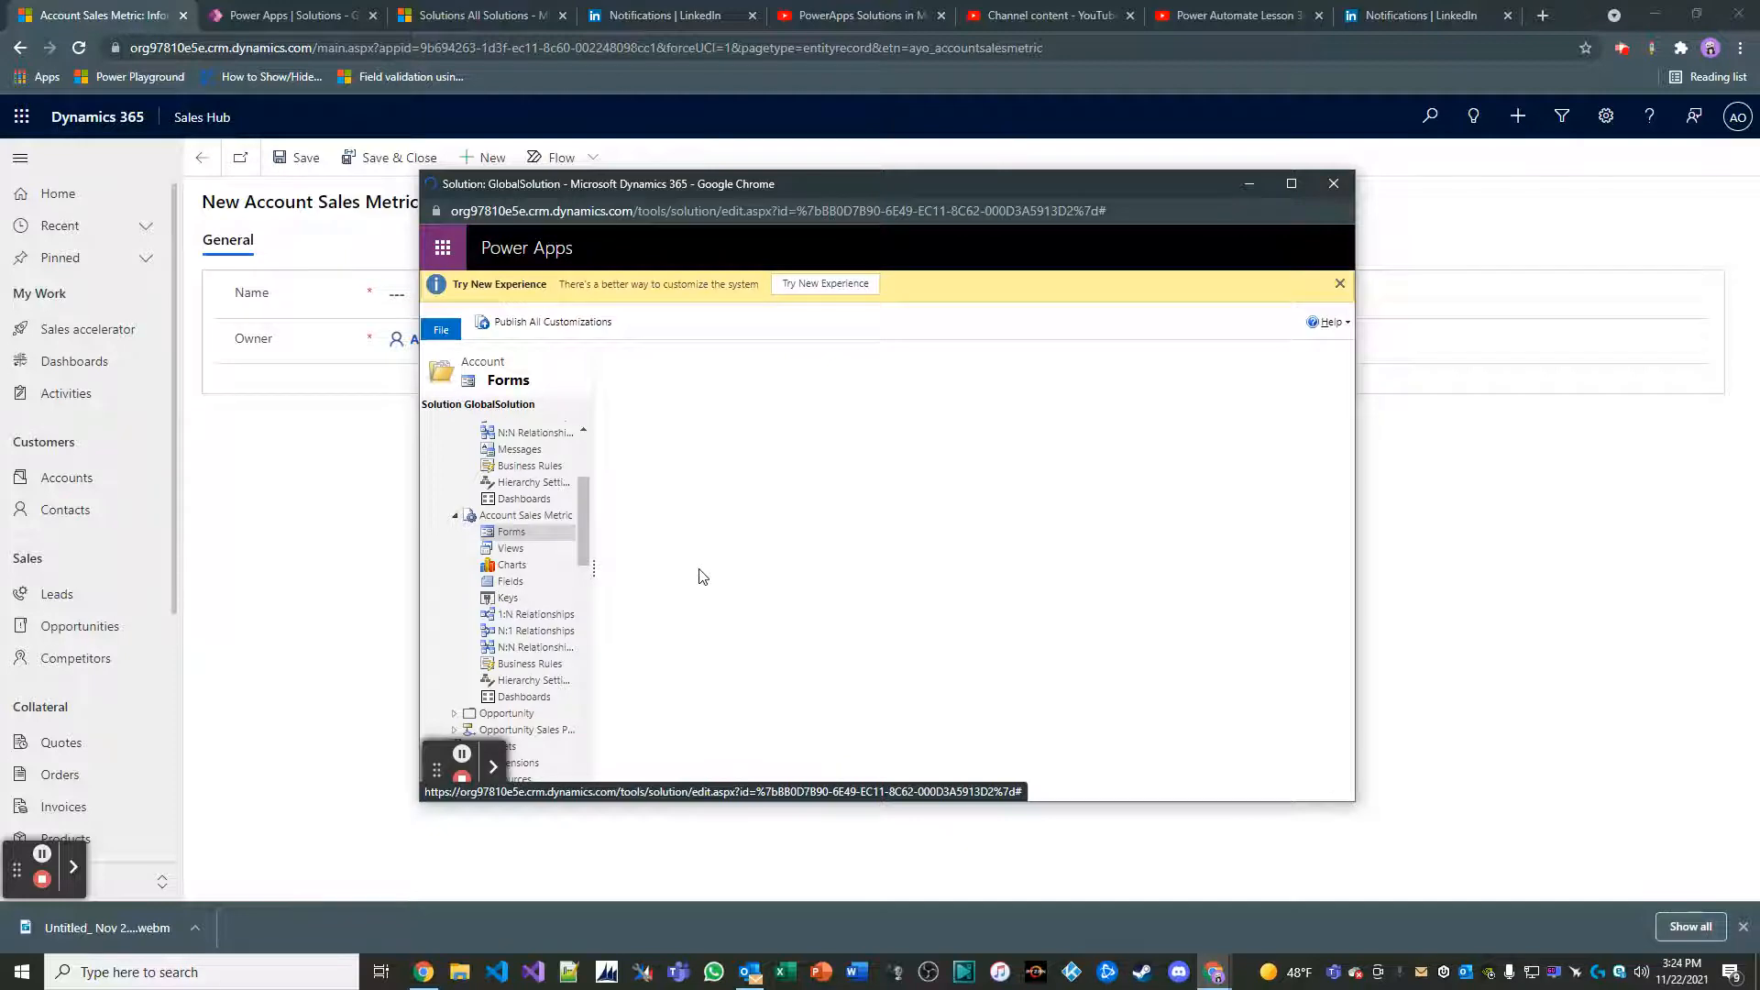
{"action": "double_click", "coordinate": [734, 541]}
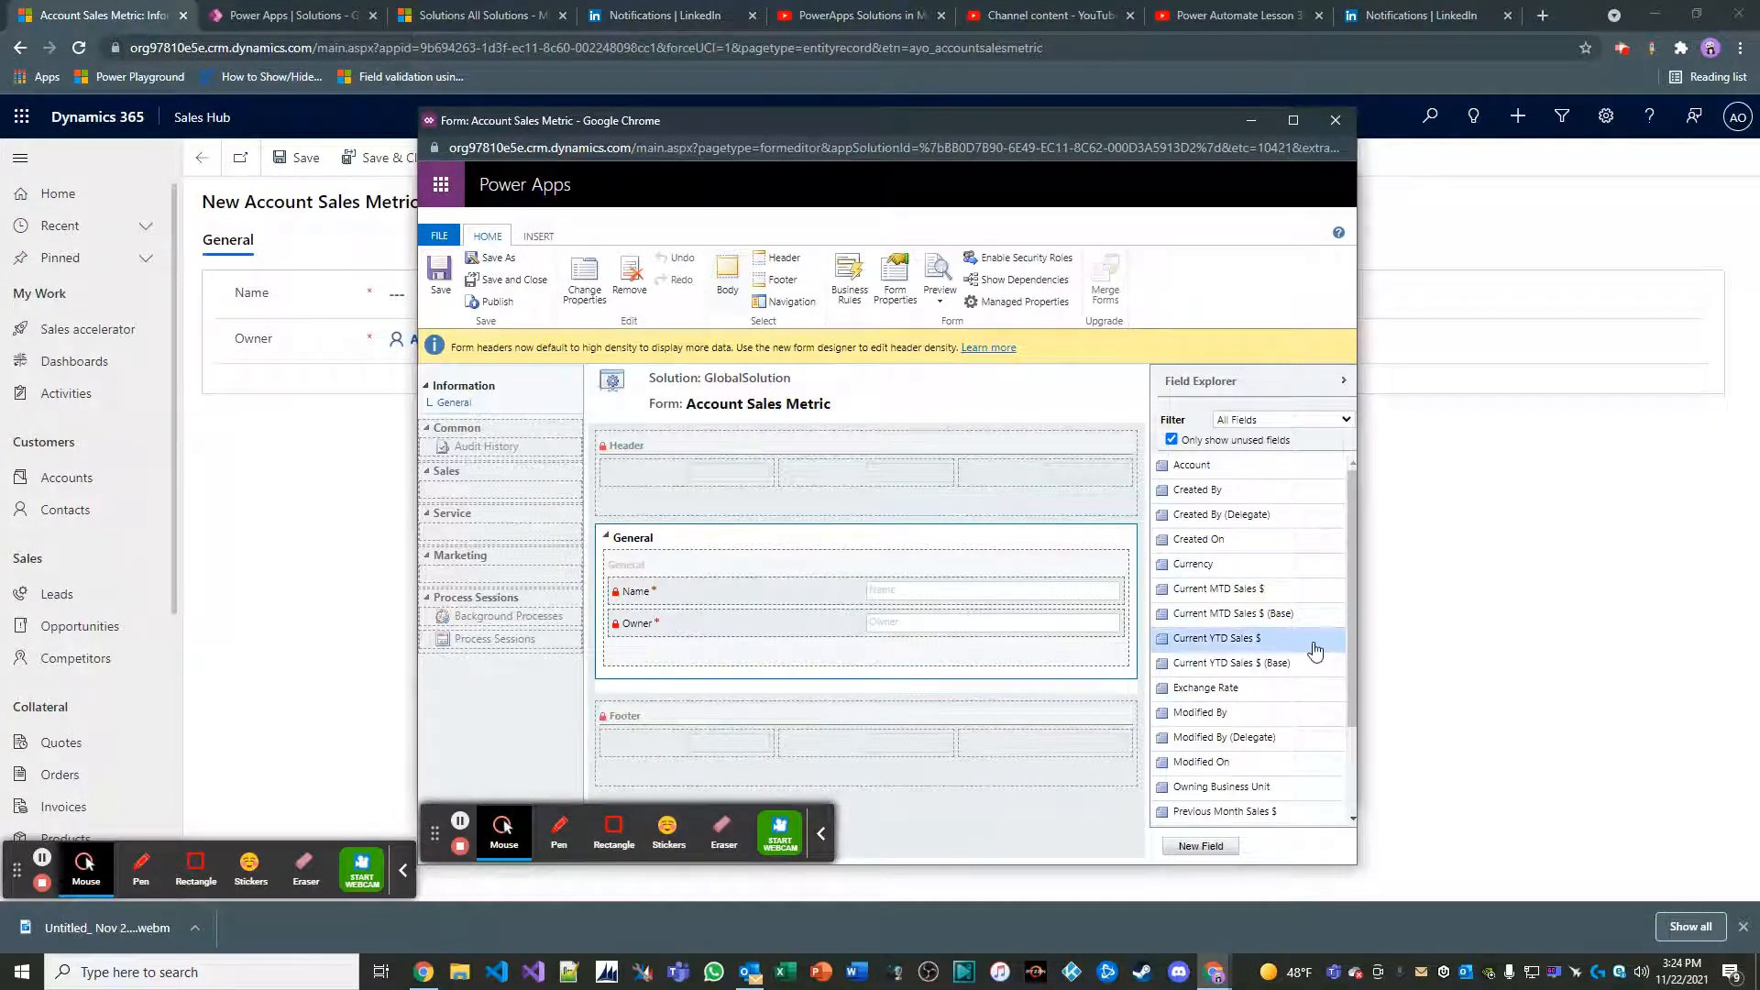
Add the Current MTD Sales $, Current YTD Sales $, Previous Month Sales $ and Previous Year Sales $ fields below Owner on the form
{"action": "double_click", "coordinate": [1252, 594]}
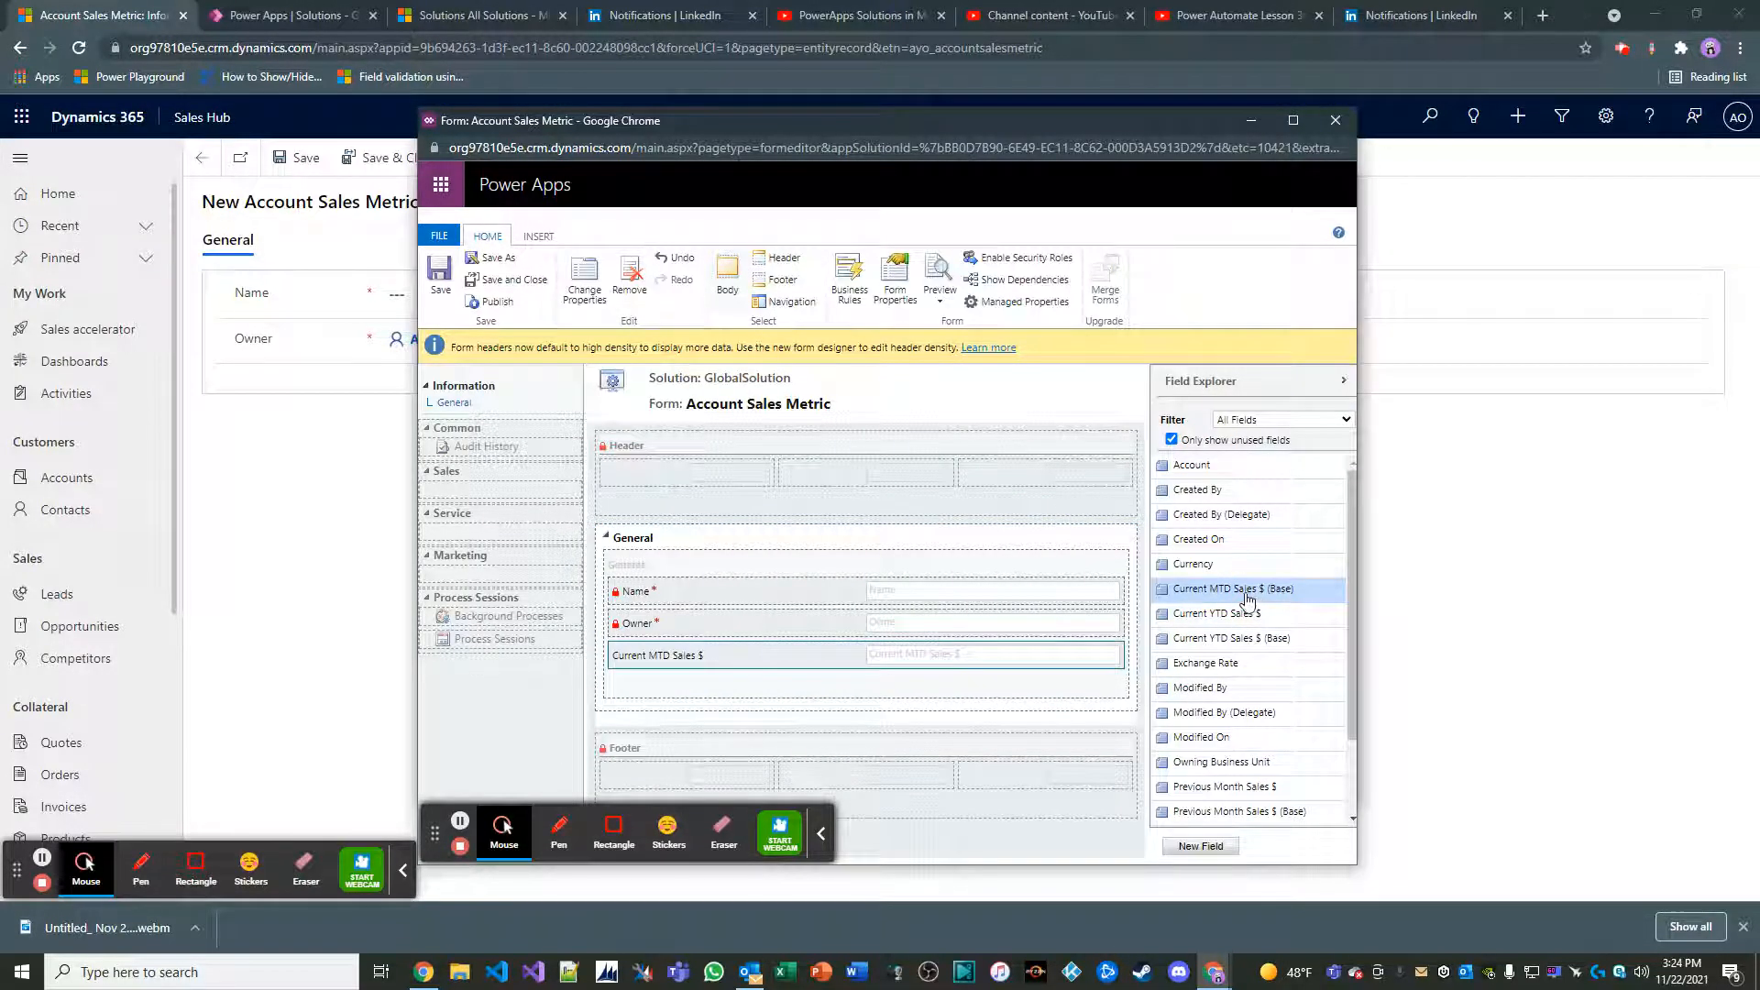
{"action": "double_click", "coordinate": [1228, 614]}
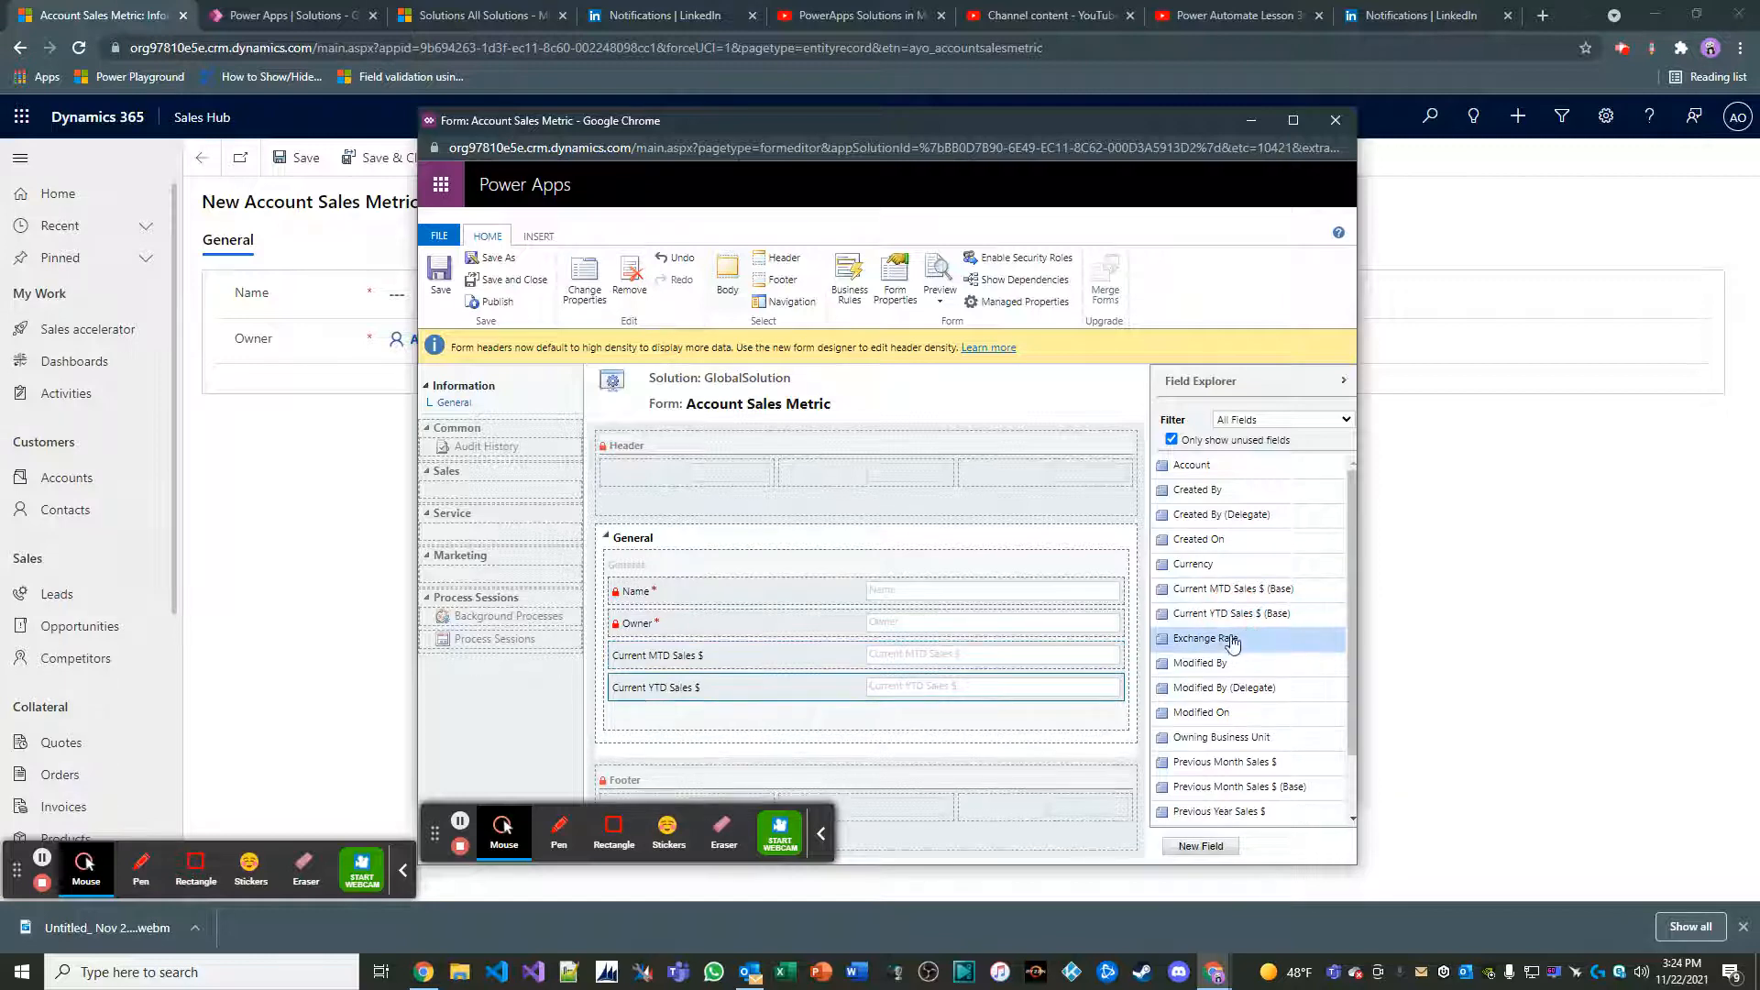
{"action": "scroll", "coordinate": [1233, 644], "scroll_direction": "down", "scroll_amount": 1}
{"action": "double_click", "coordinate": [1222, 704]}
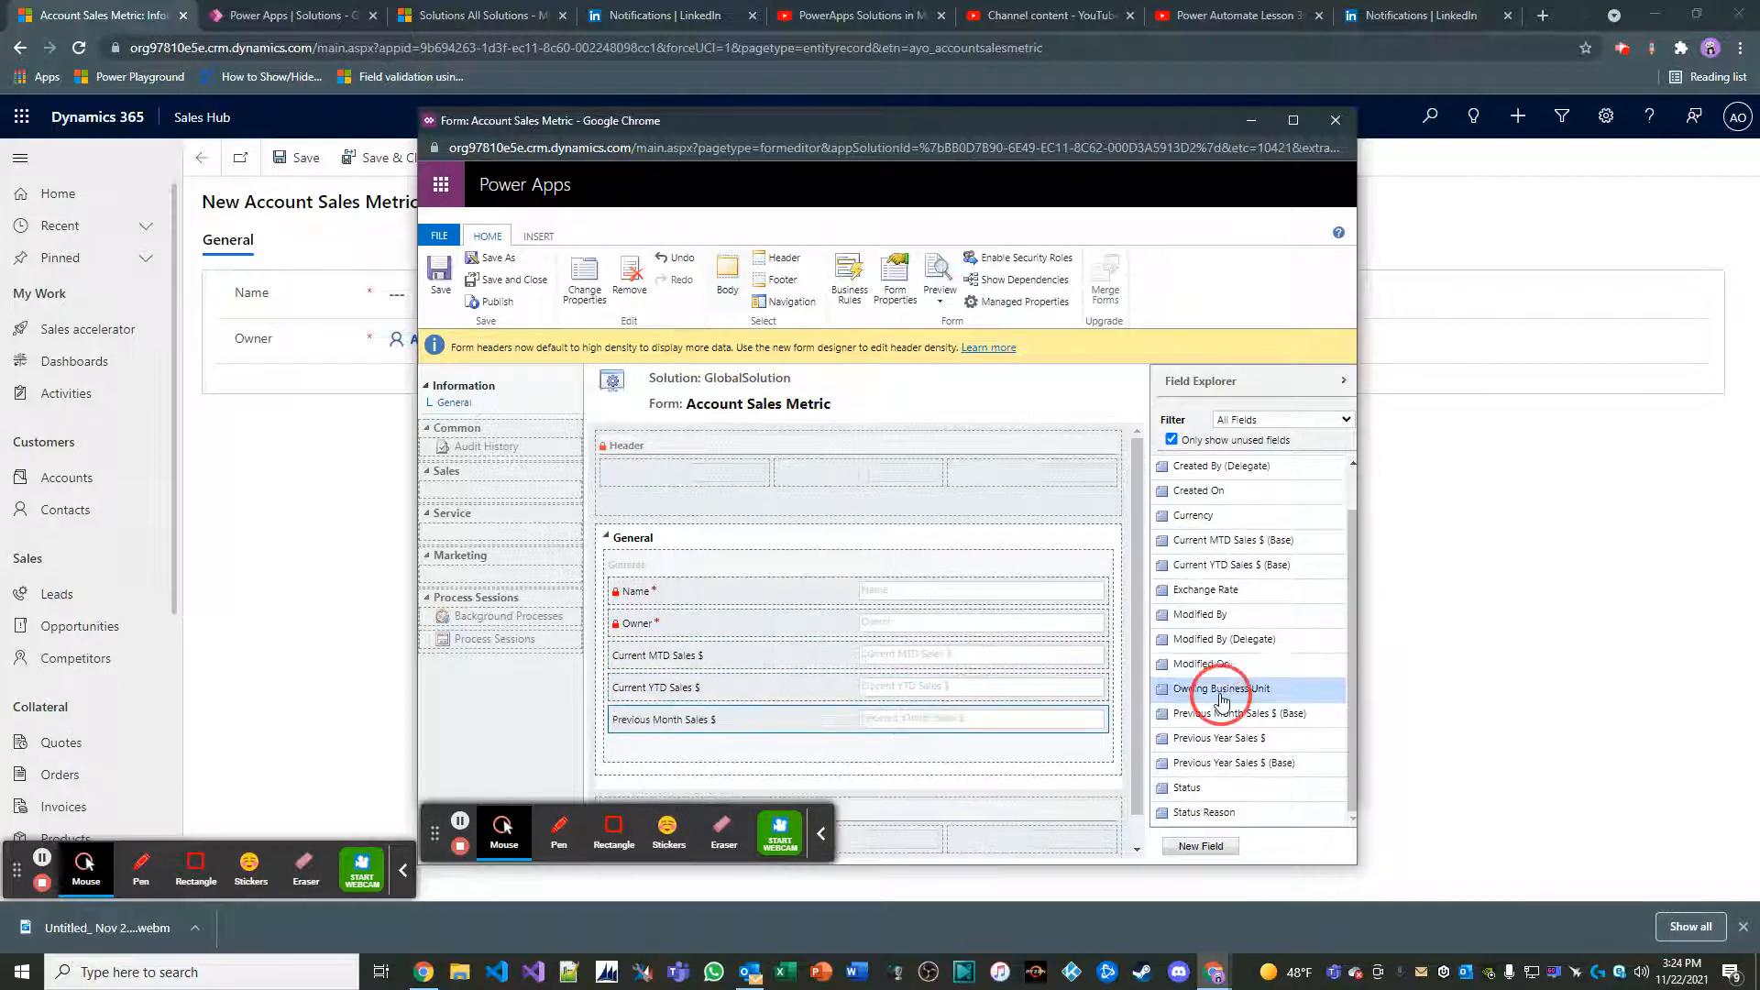
{"action": "double_click", "coordinate": [1219, 738]}
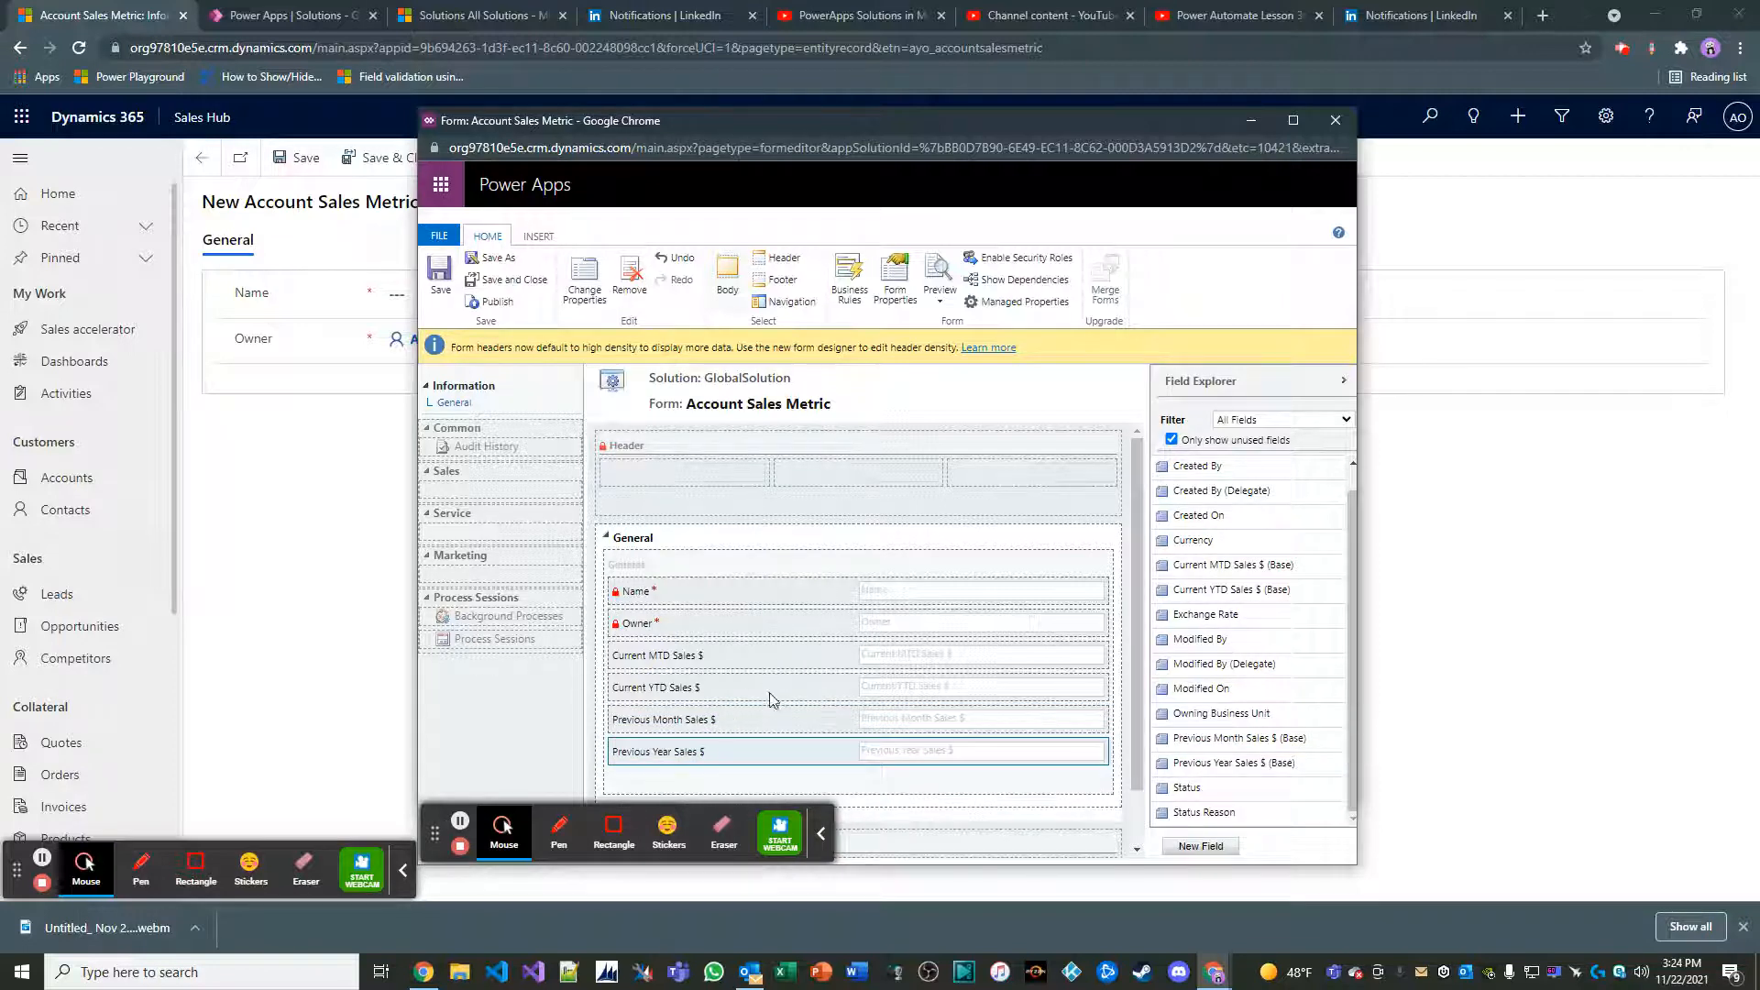
Save and publish the Account Sales Metric form, and save and close it to return to the solution
{"action": "left_click", "coordinate": [454, 275]}
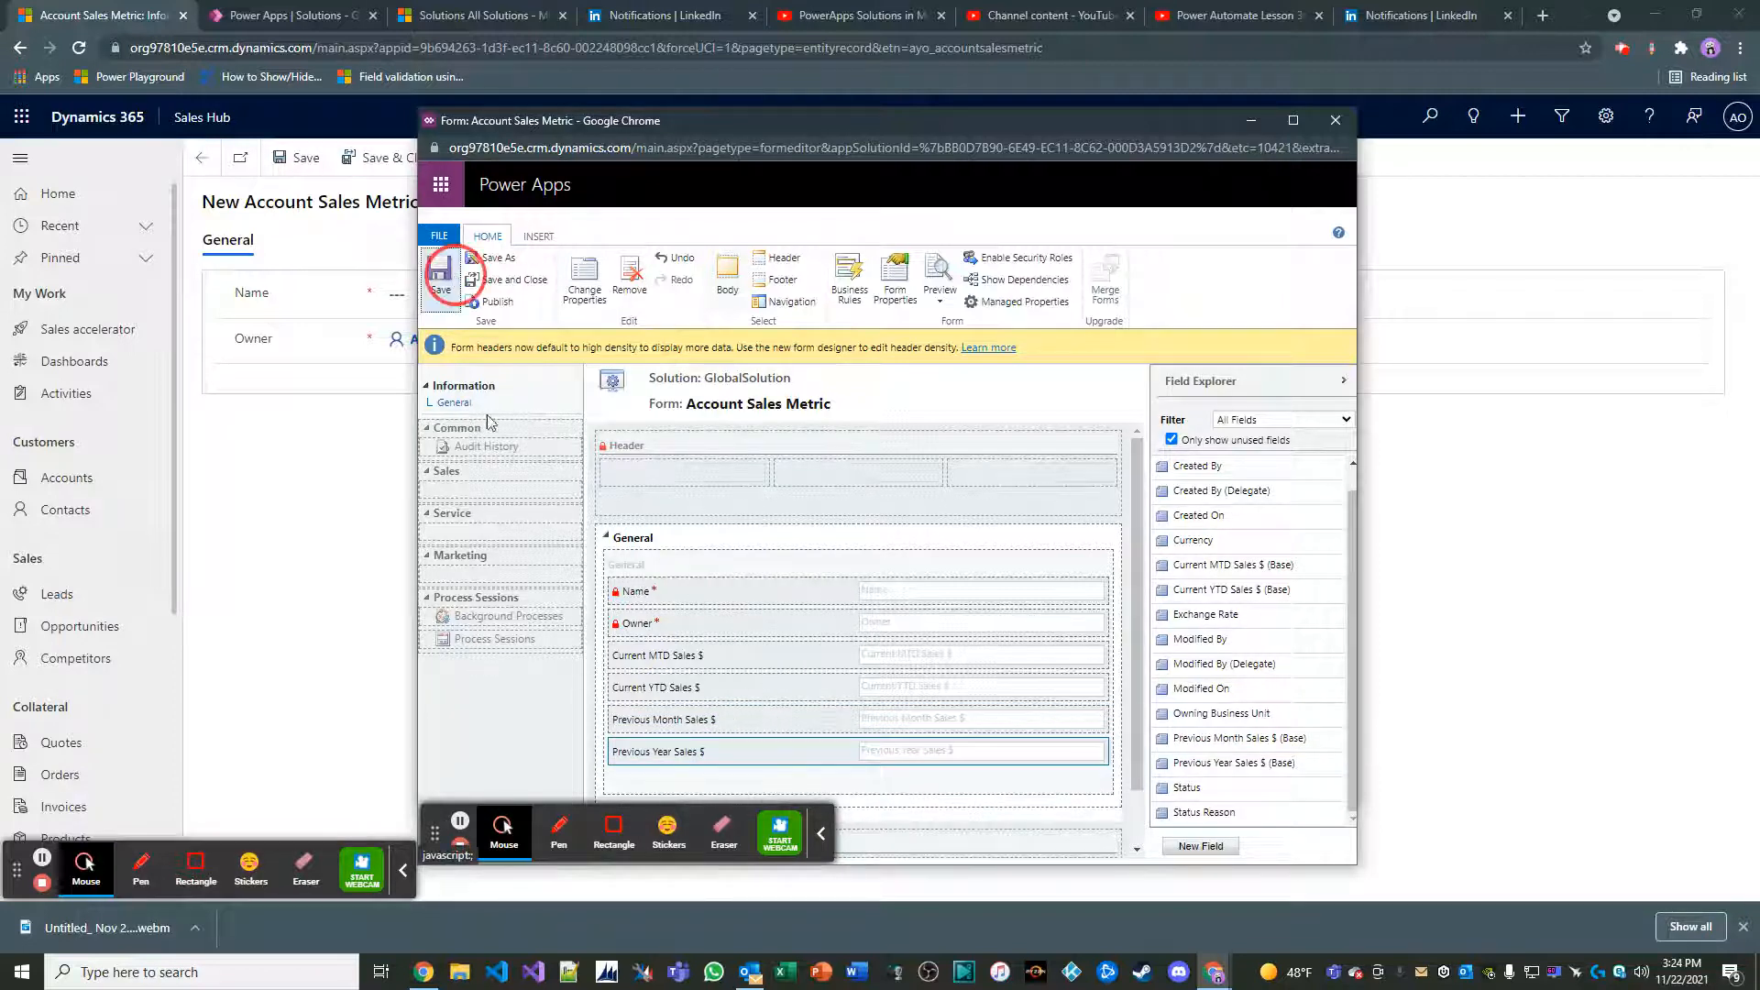
{"action": "left_click", "coordinate": [495, 302]}
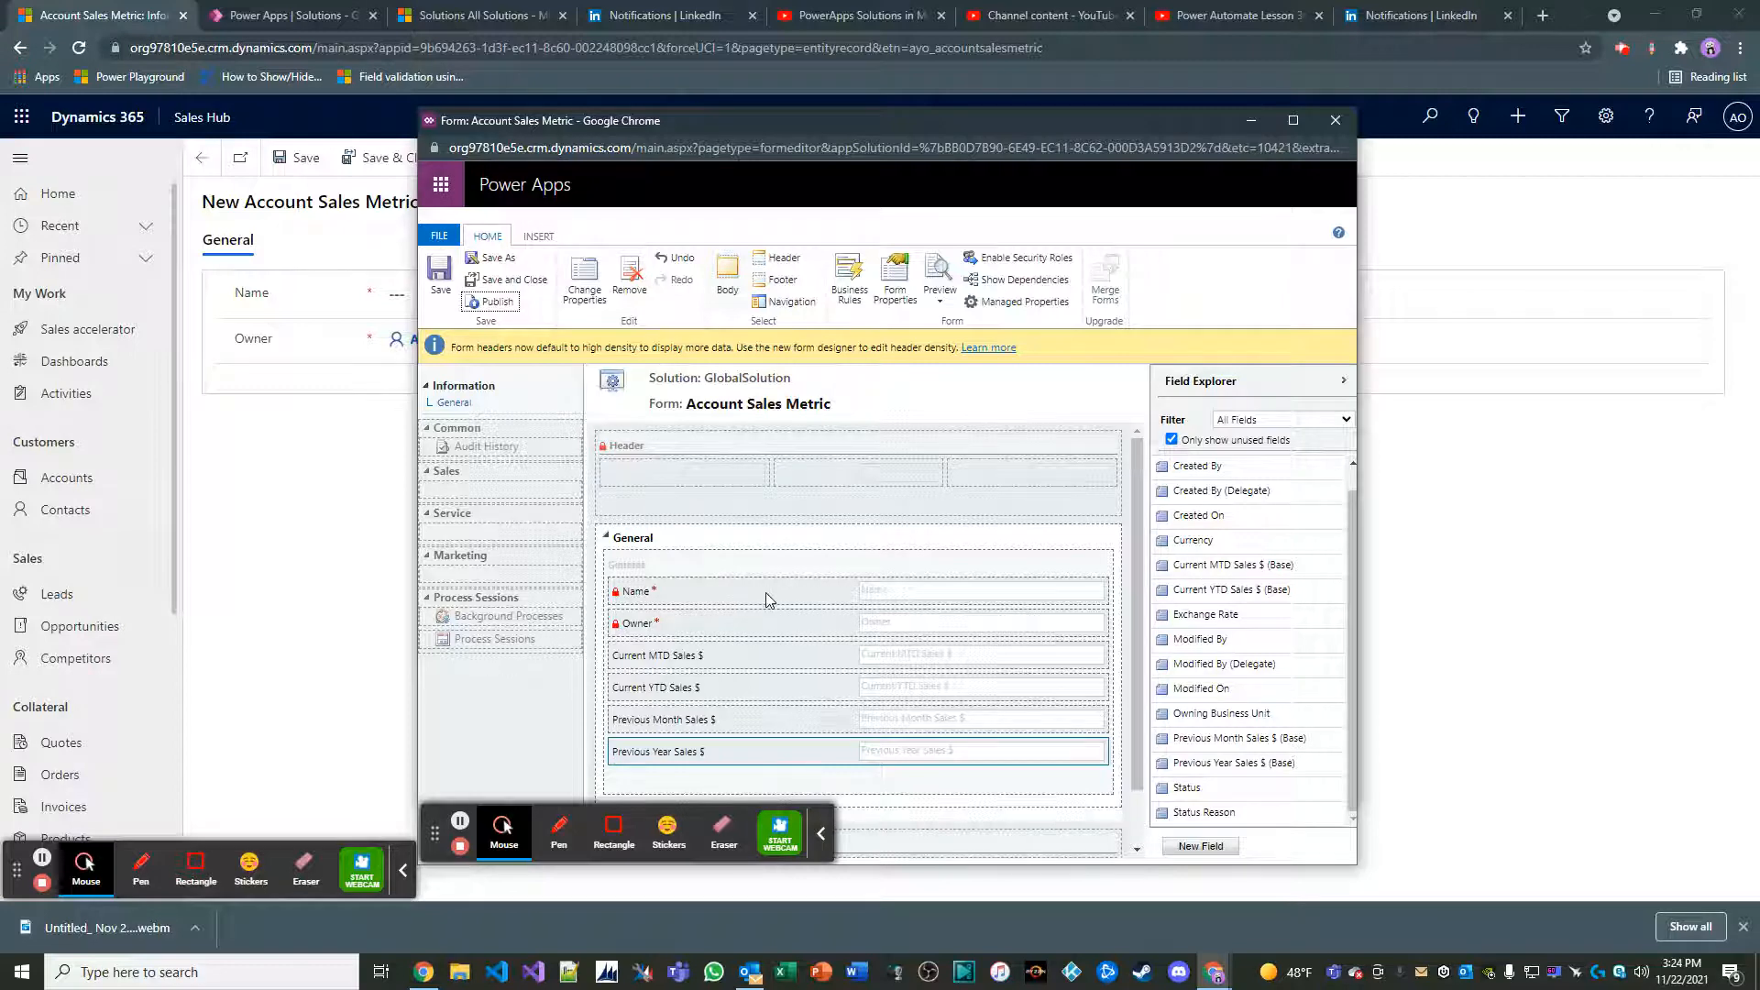
{"action": "left_click", "coordinate": [513, 279]}
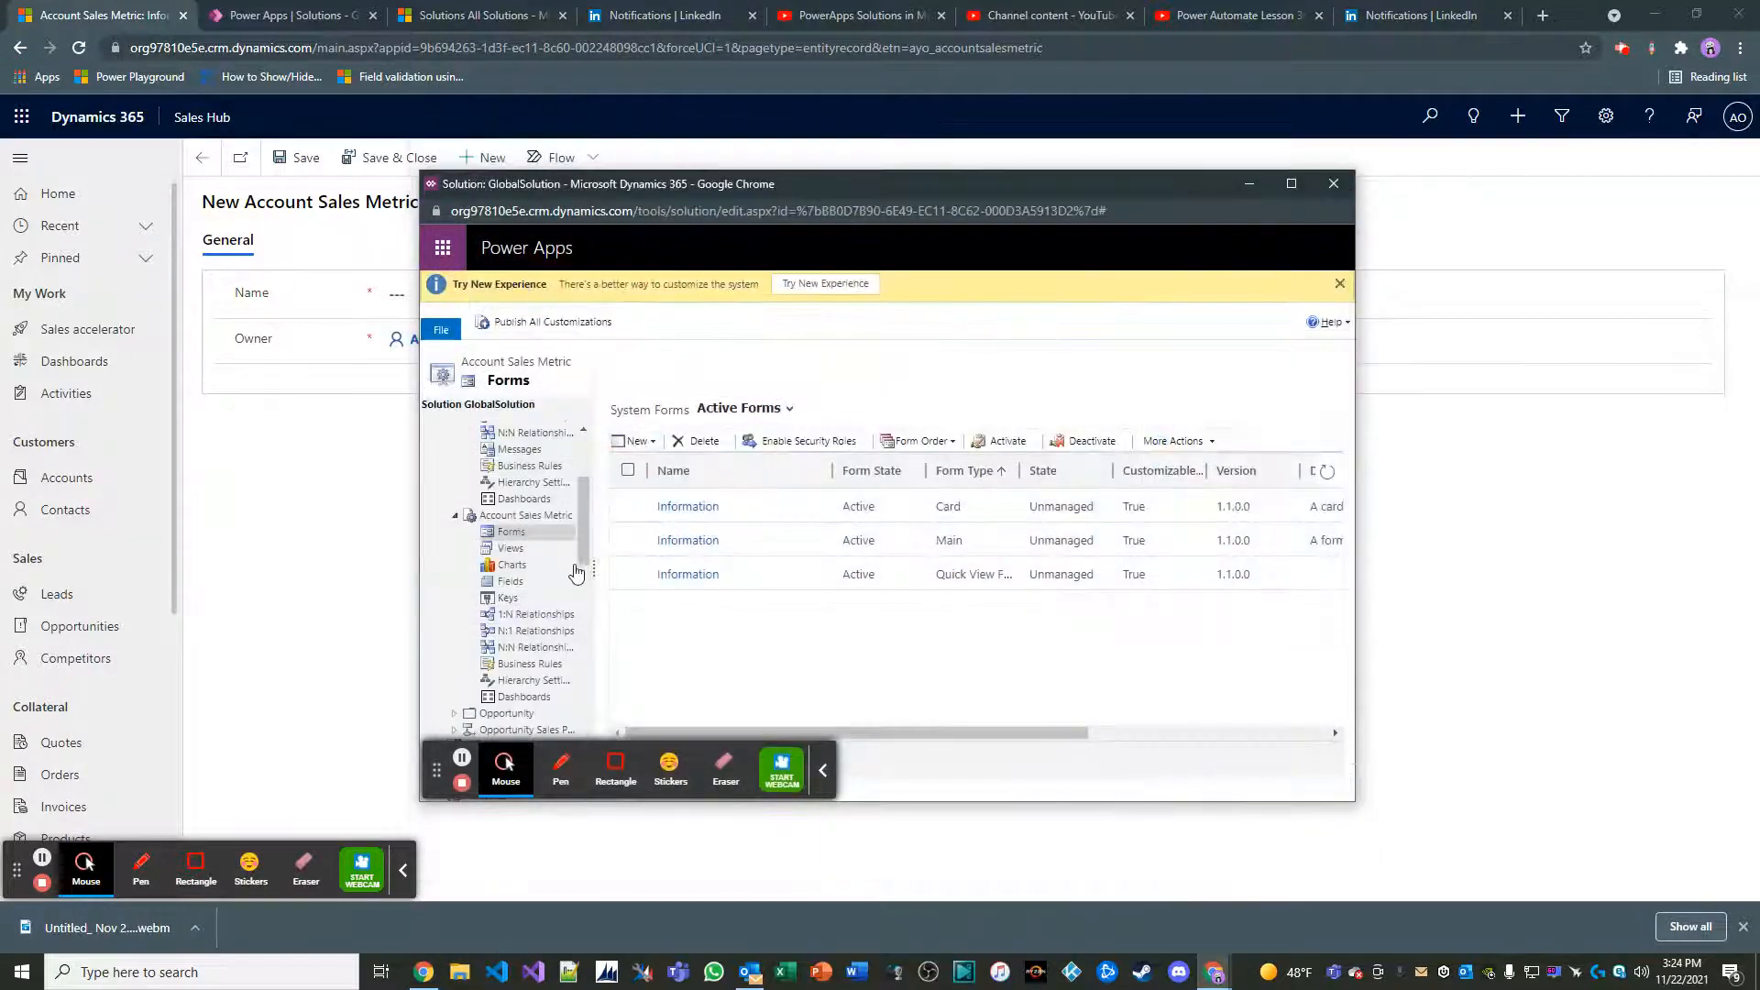
Open the Account Sales Metric entity's default public view, Active Account Sales Metrics, for editing
{"action": "left_click", "coordinate": [512, 548]}
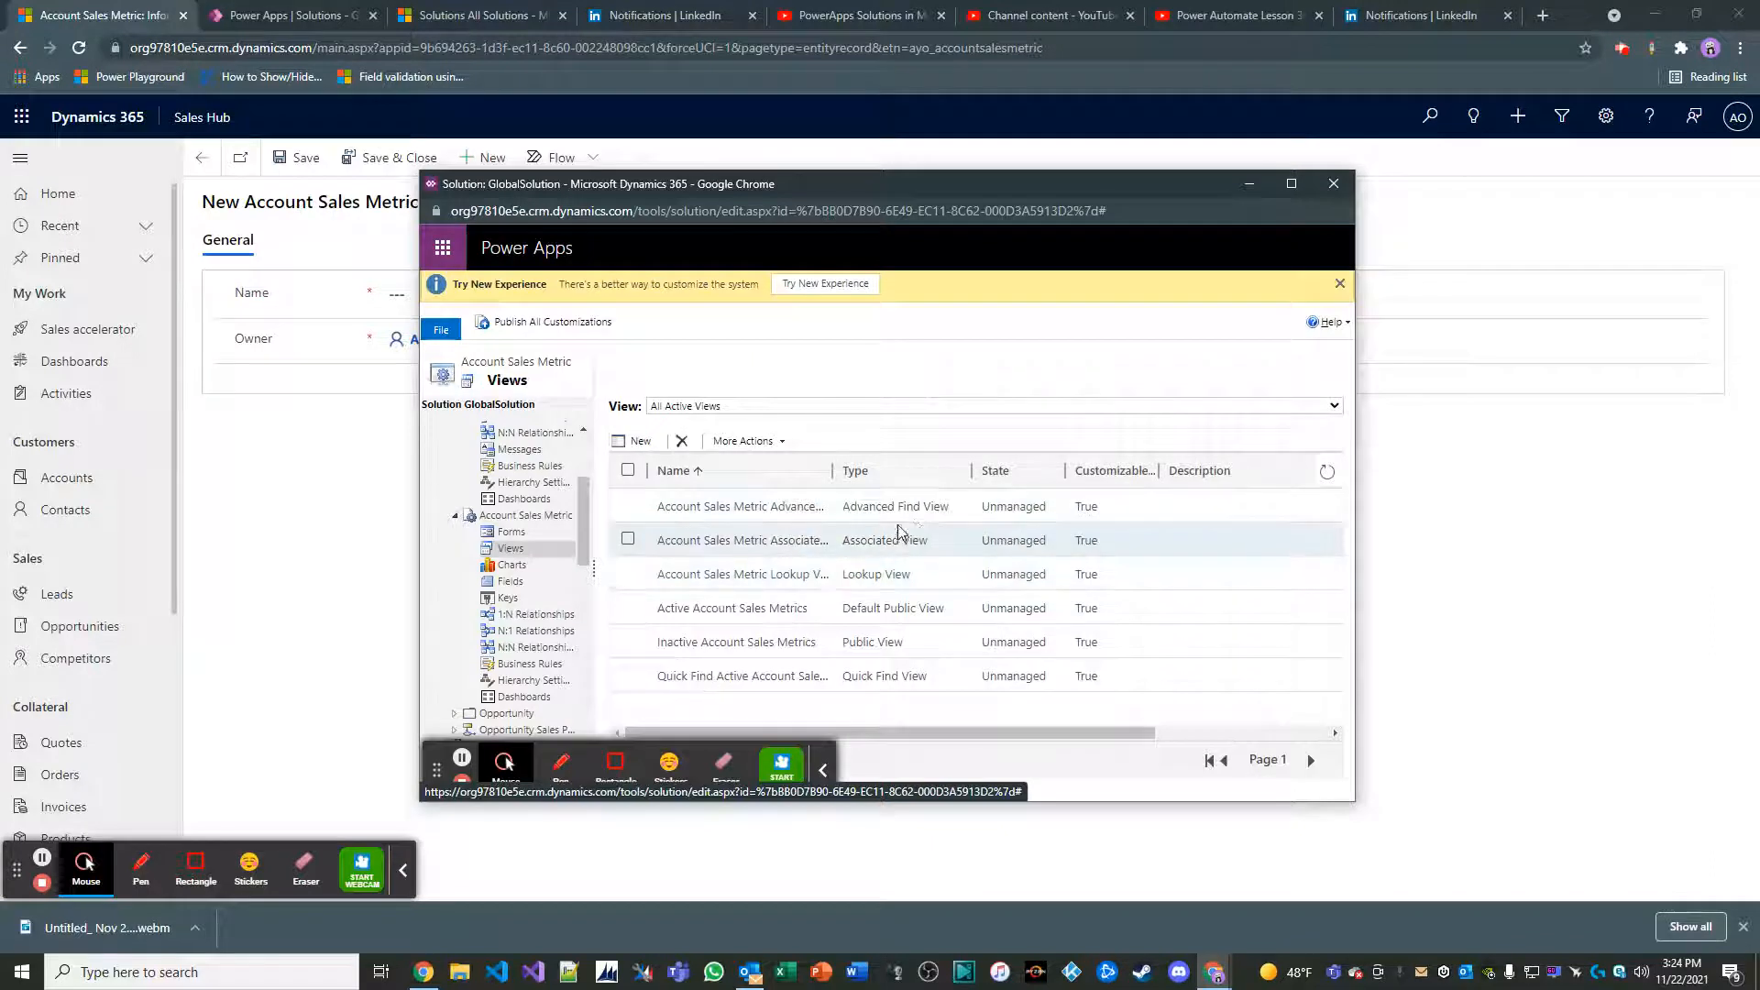
{"action": "double_click", "coordinate": [775, 610]}
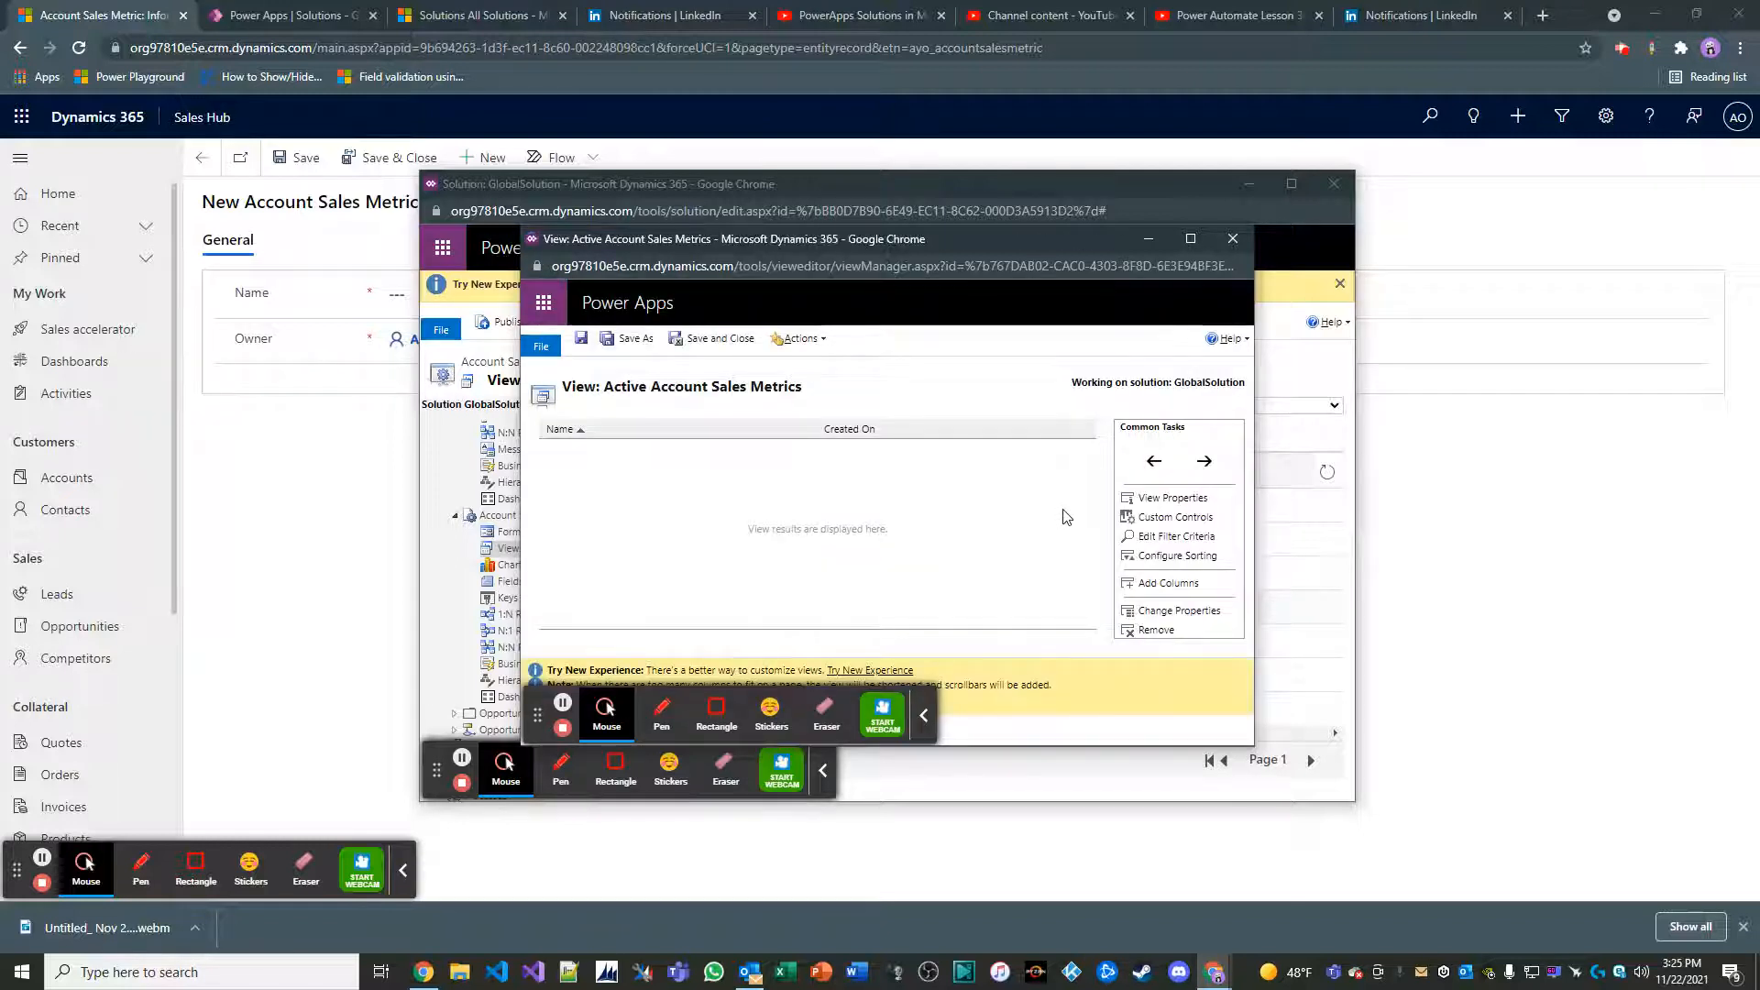
{"action": "left_click", "coordinate": [1176, 537]}
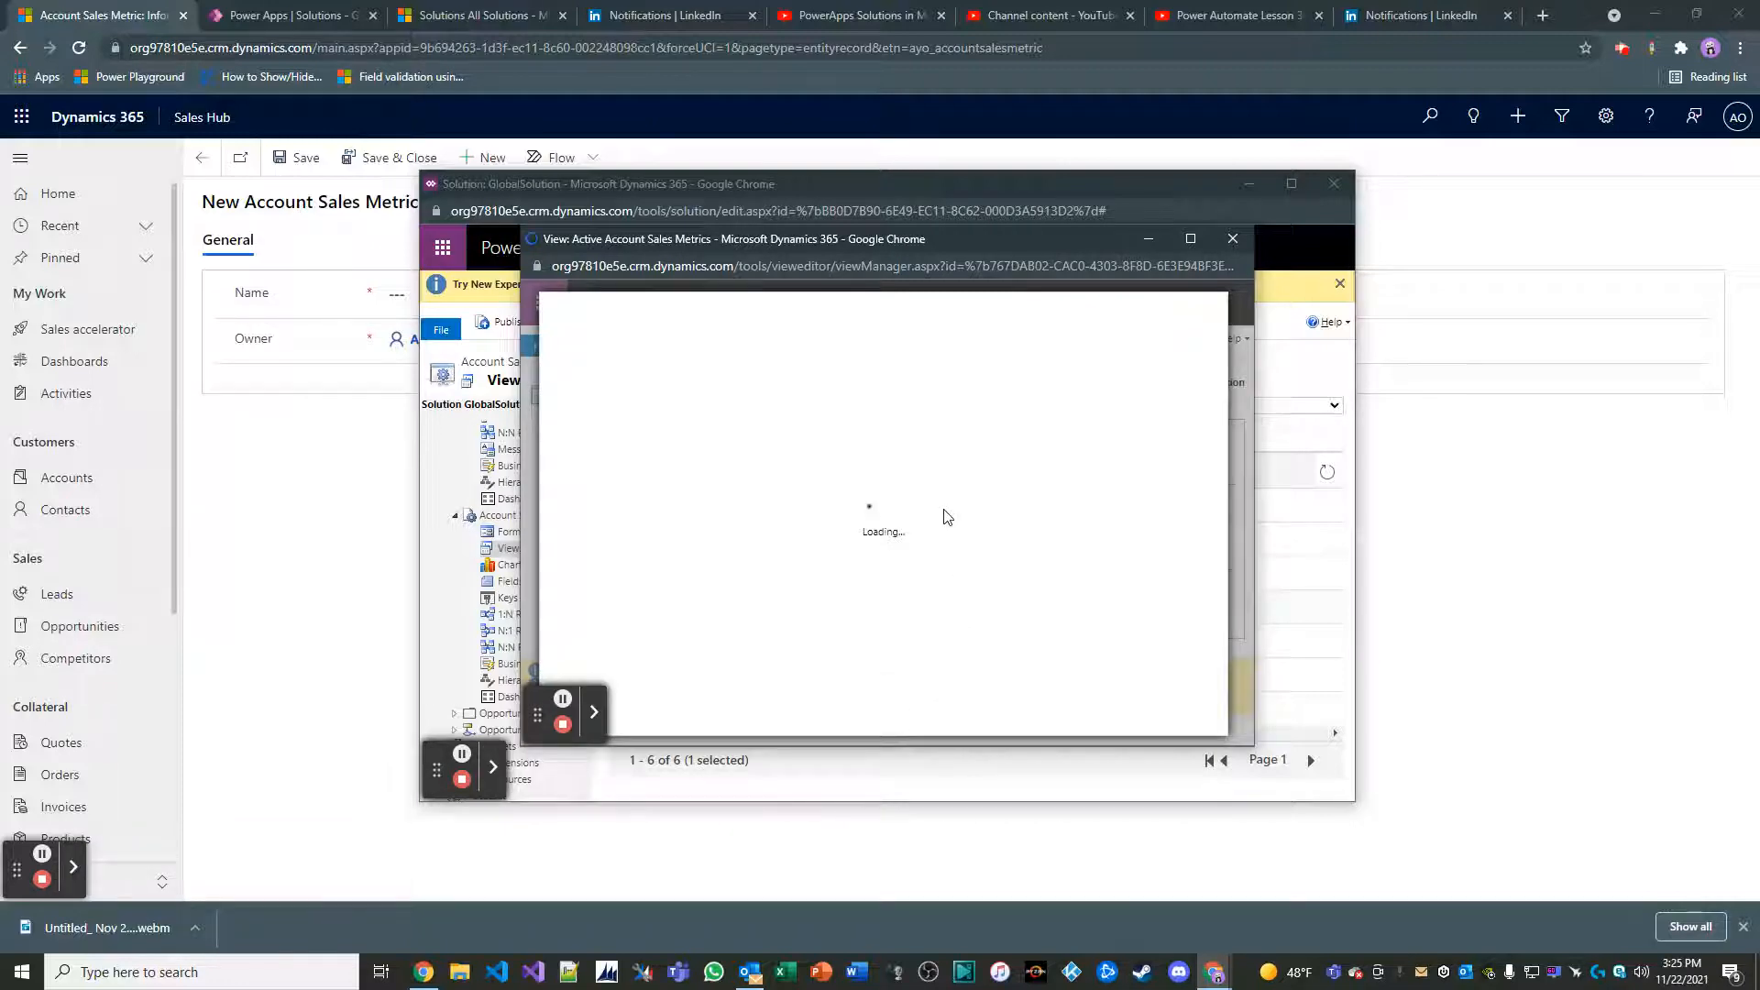
{"action": "left_click", "coordinate": [1232, 239]}
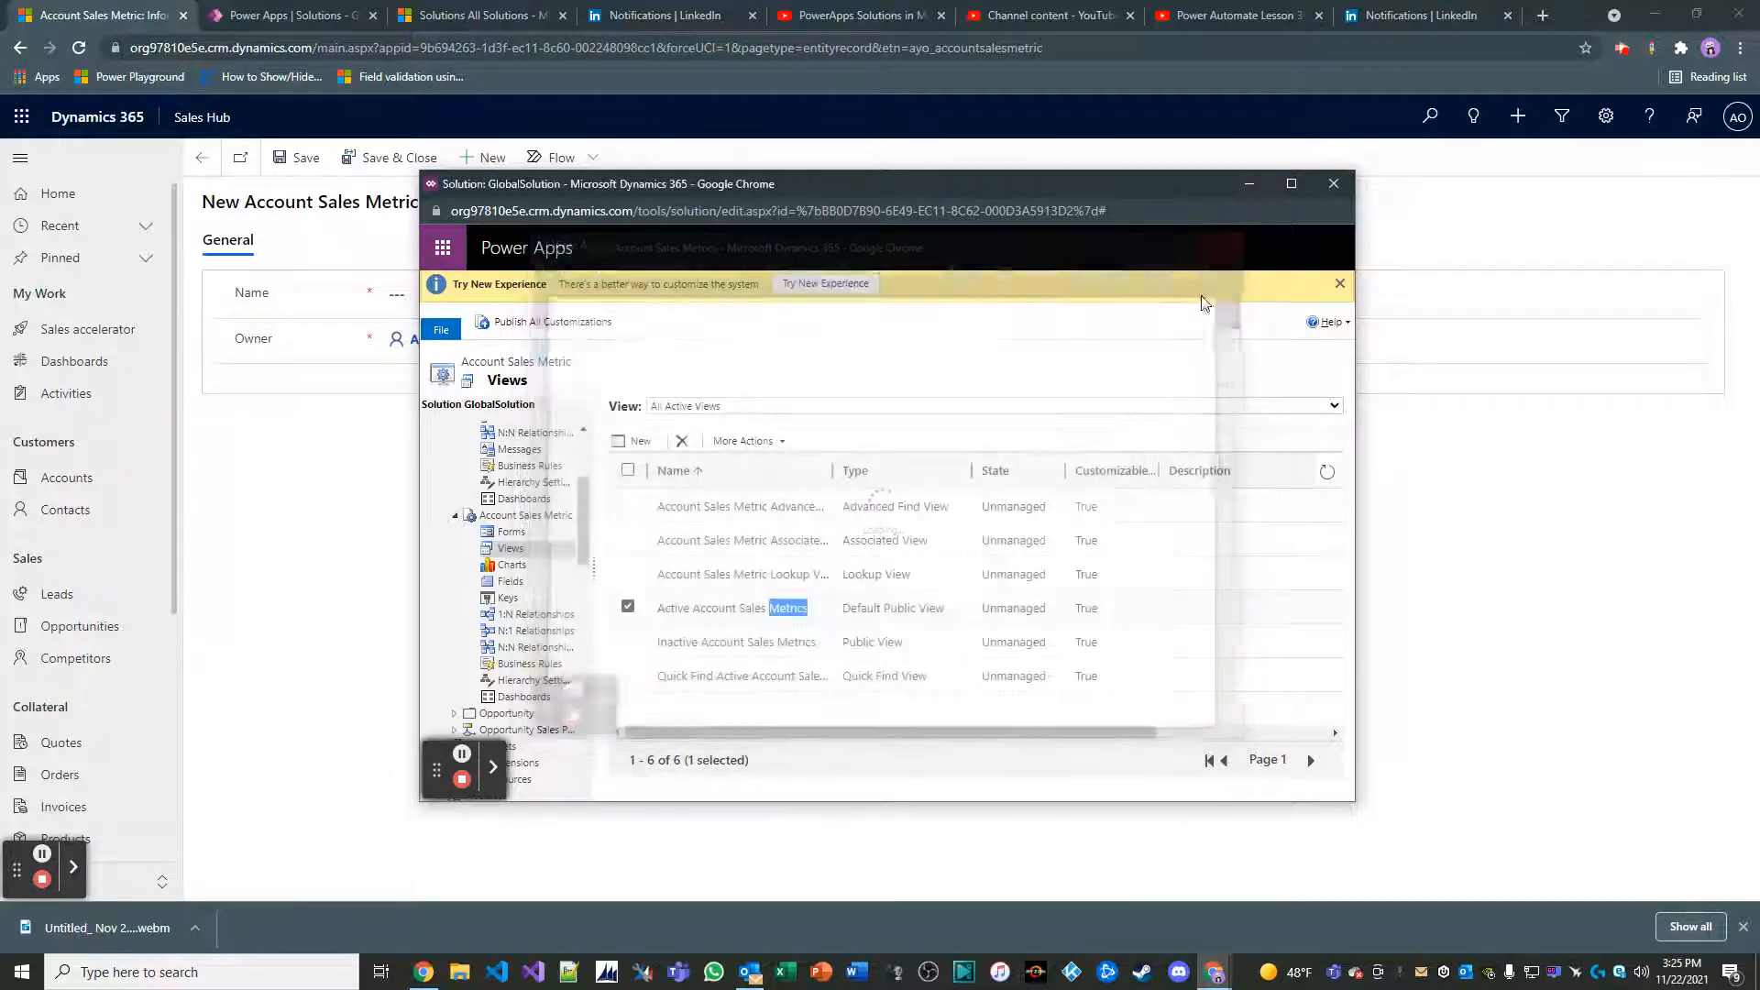
{"action": "double_click", "coordinate": [942, 619]}
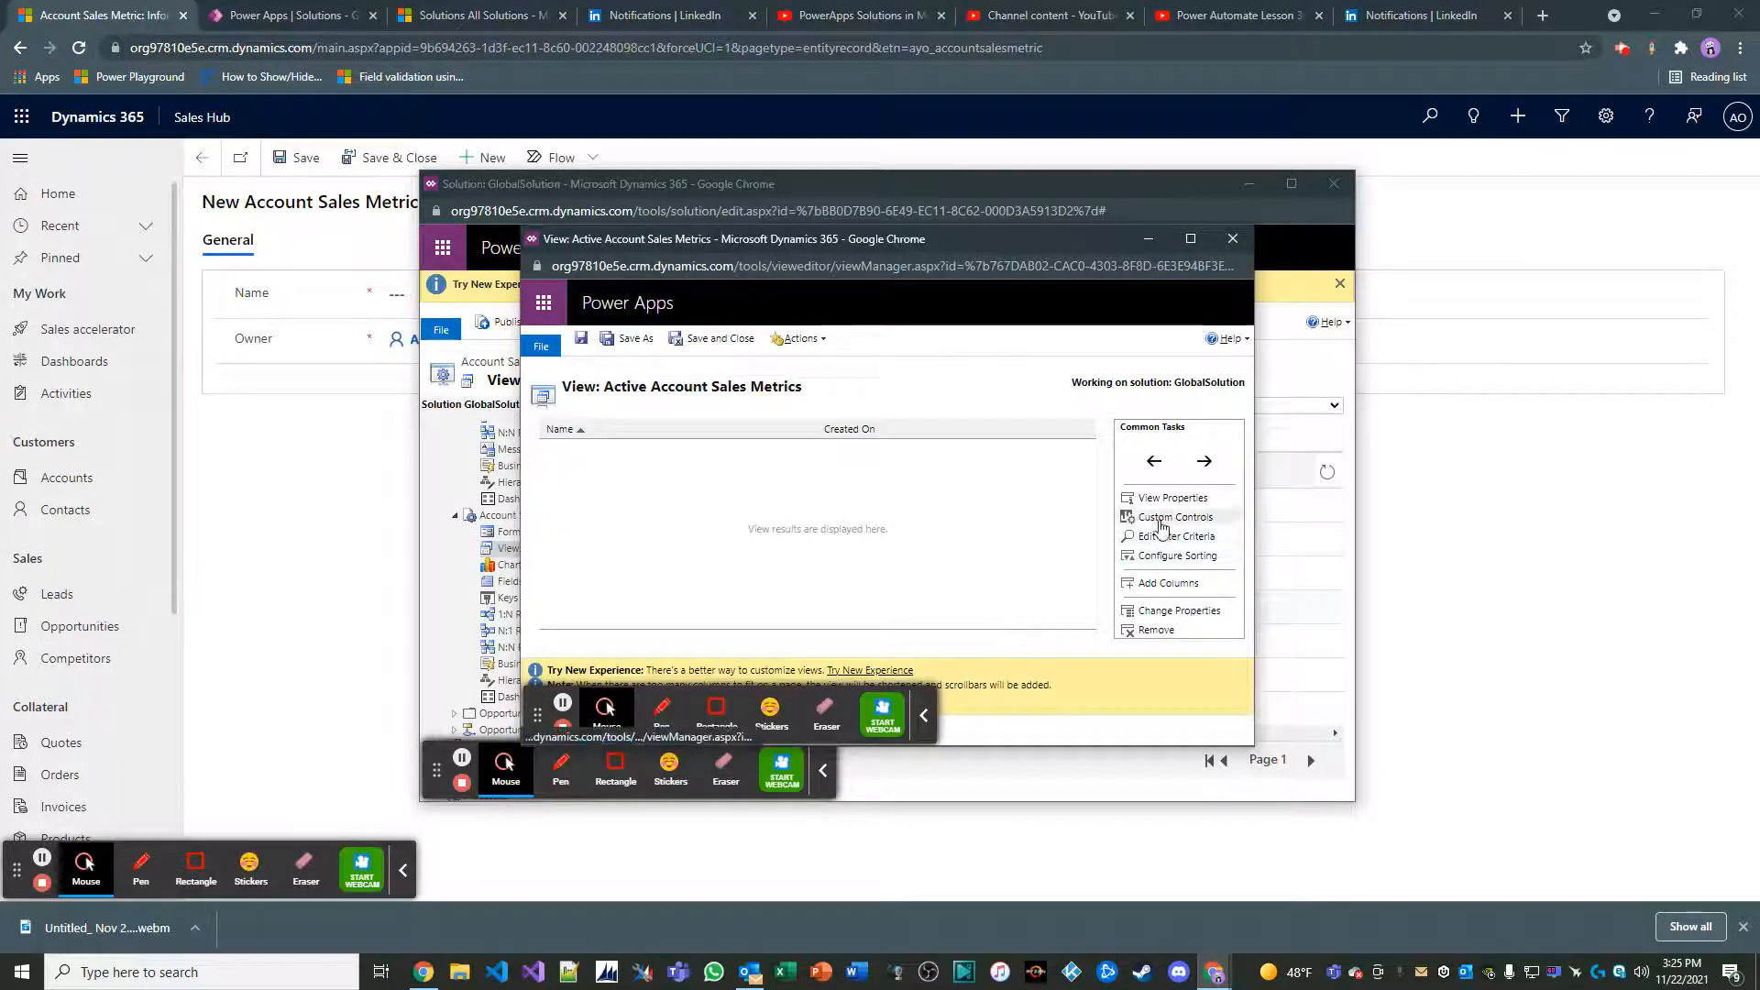
Add the Current MTD Sales $, Current YTD Sales $ (Base), Previous Month Sales $ and Previous Year Sales $ columns to the view
{"action": "left_click", "coordinate": [1168, 583]}
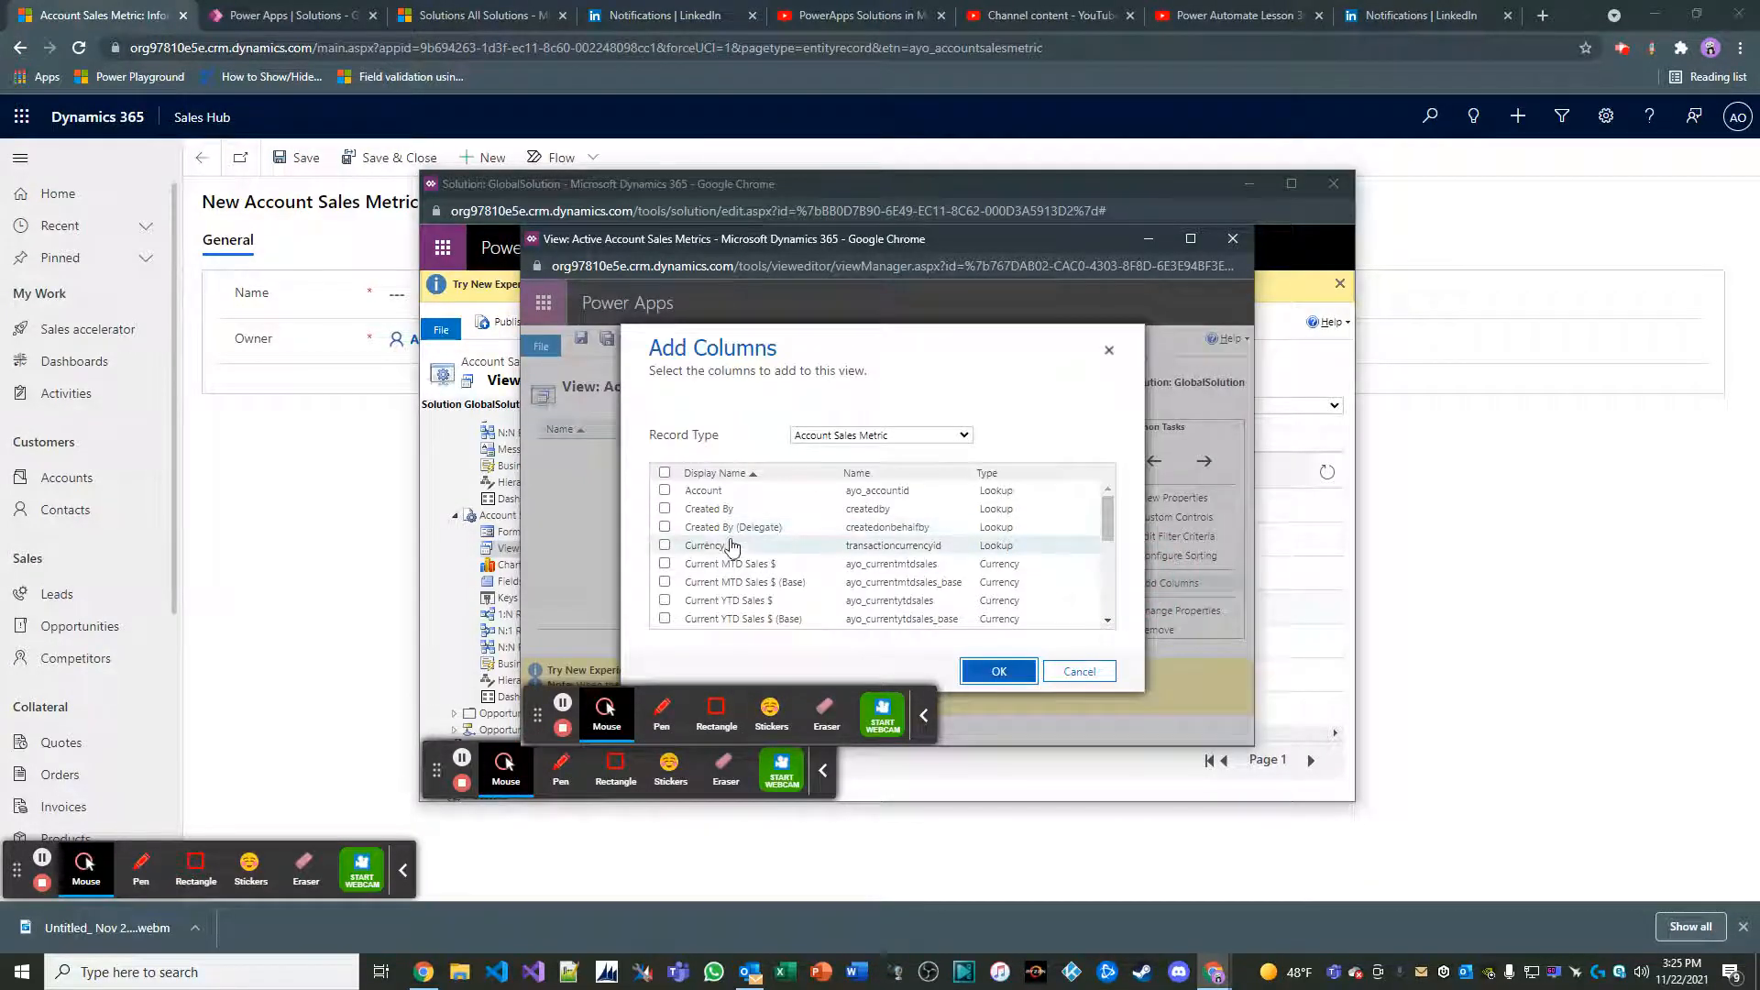
{"action": "left_click", "coordinate": [711, 562]}
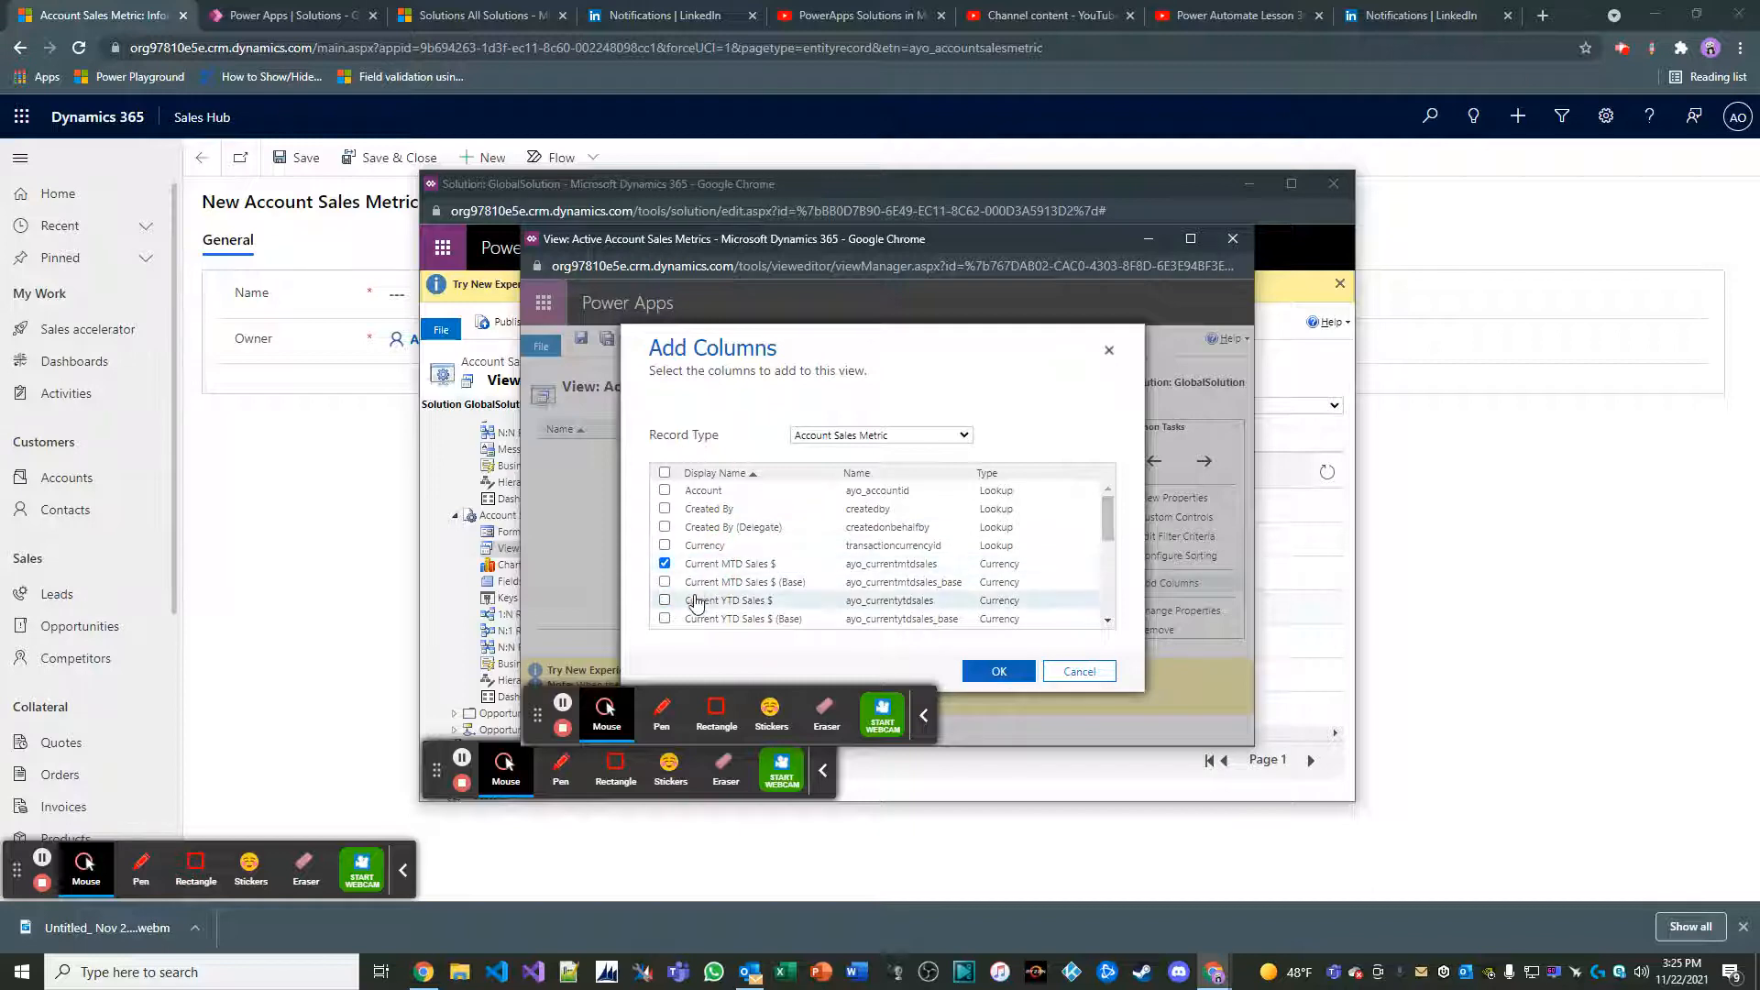
{"action": "scroll", "coordinate": [695, 602], "scroll_direction": "down", "scroll_amount": 2}
{"action": "left_click", "coordinate": [664, 527]}
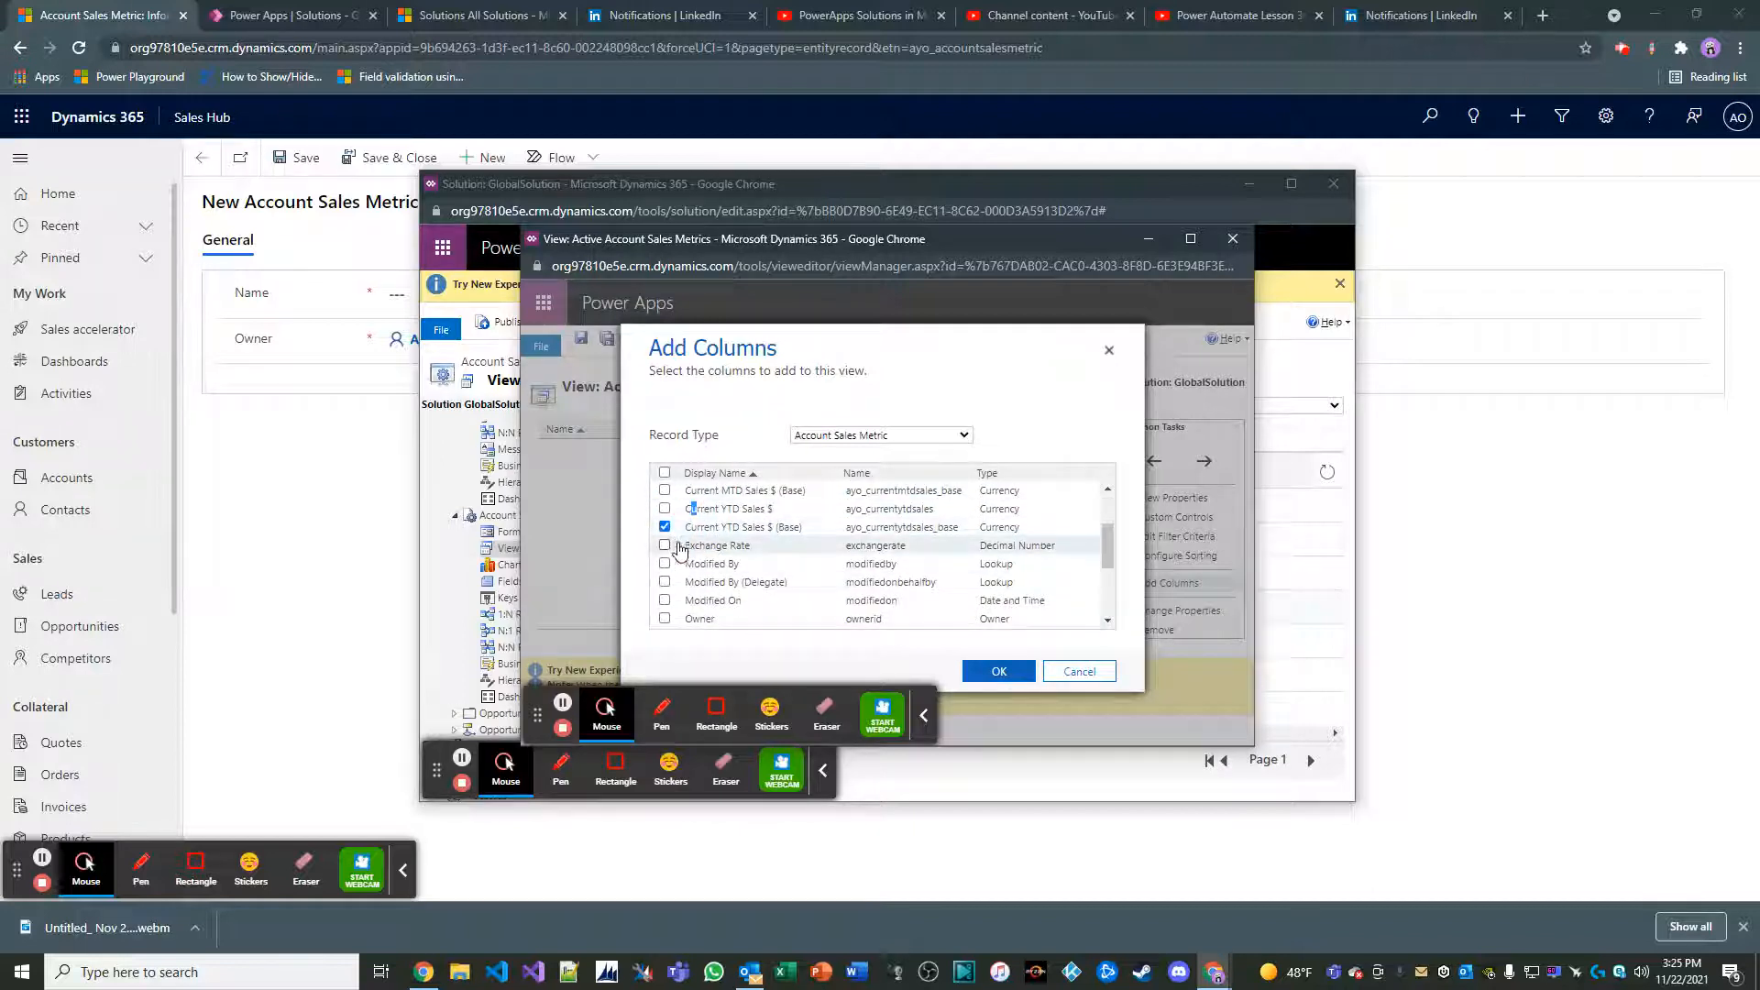
{"action": "scroll", "coordinate": [680, 548], "scroll_direction": "down", "scroll_amount": 2}
{"action": "left_click", "coordinate": [665, 565]}
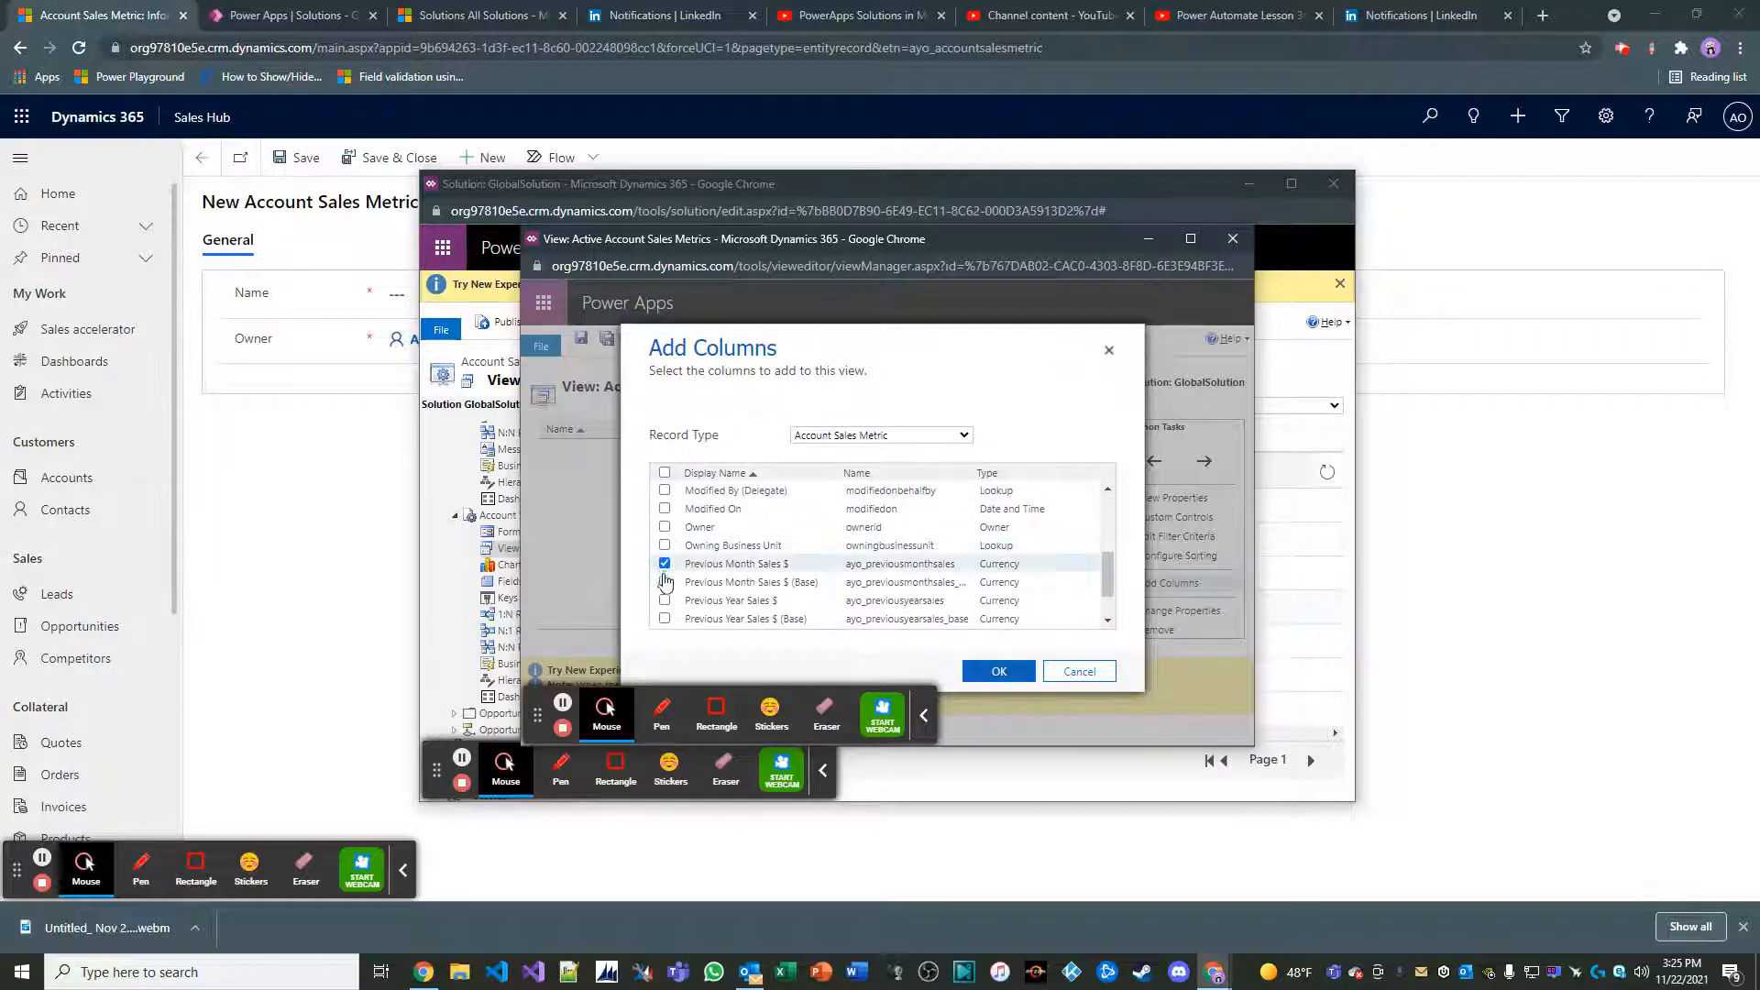
{"action": "left_click", "coordinate": [665, 601]}
{"action": "left_click", "coordinate": [981, 667]}
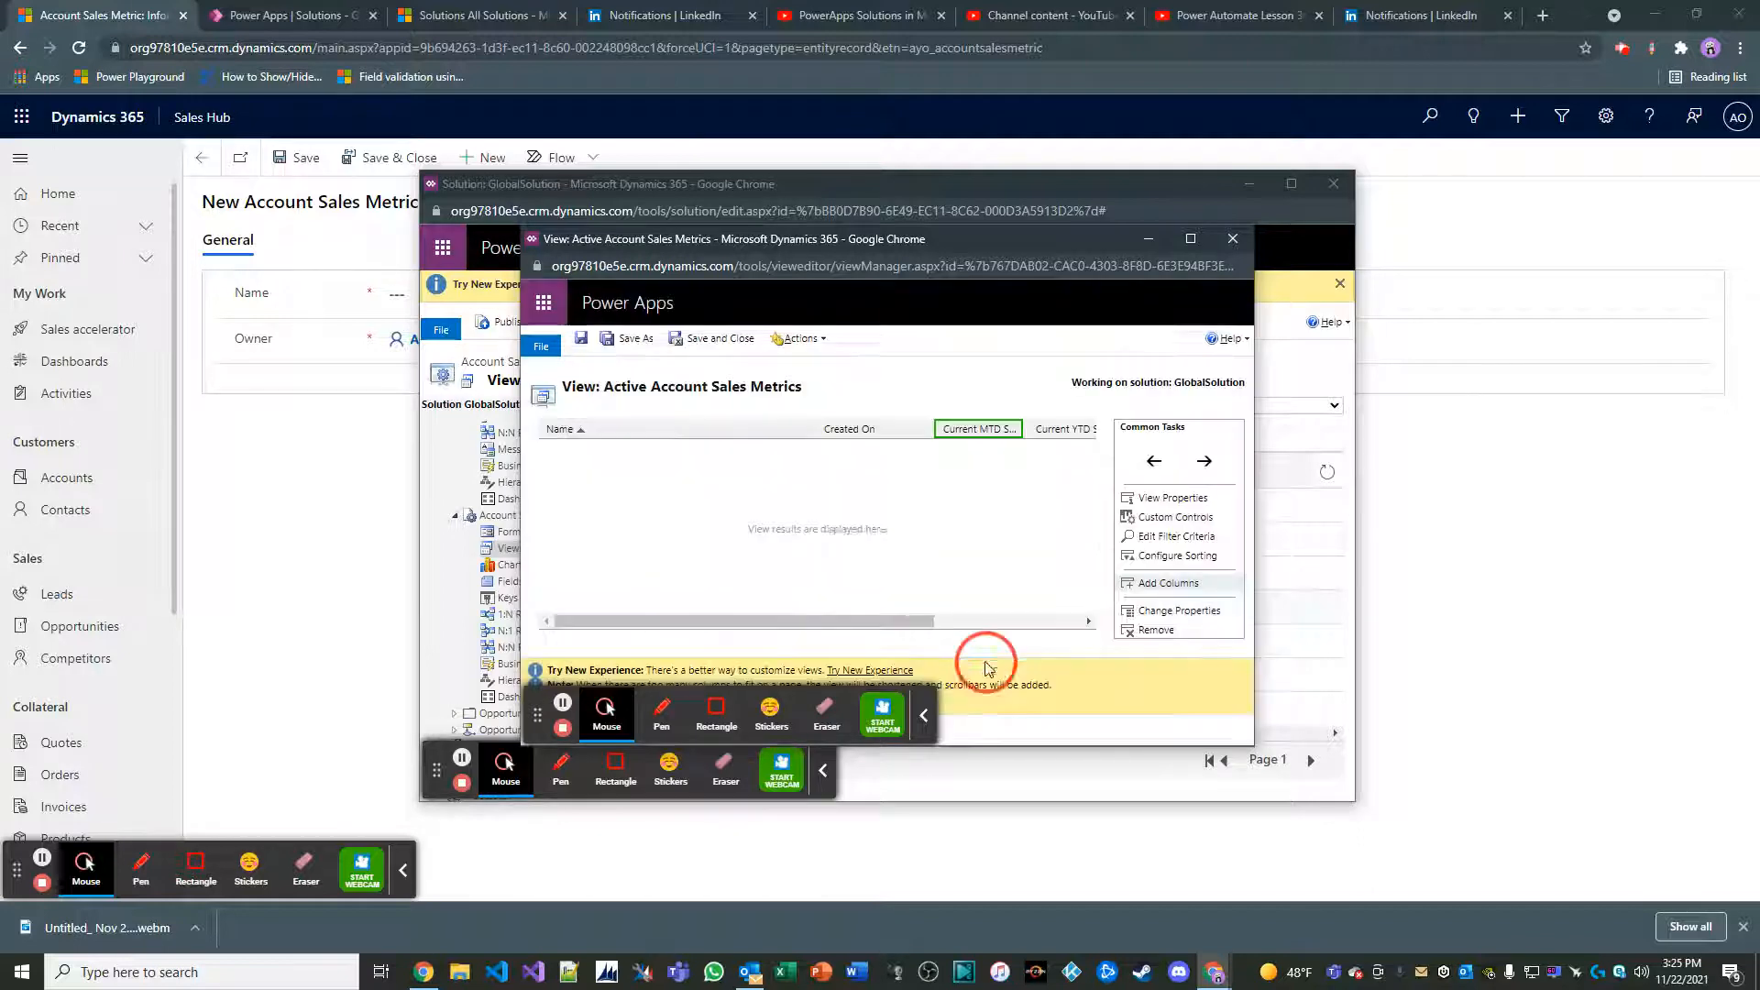
Set the width of the view's Current MTD Sales $ column to 150px
{"action": "left_click", "coordinate": [856, 430]}
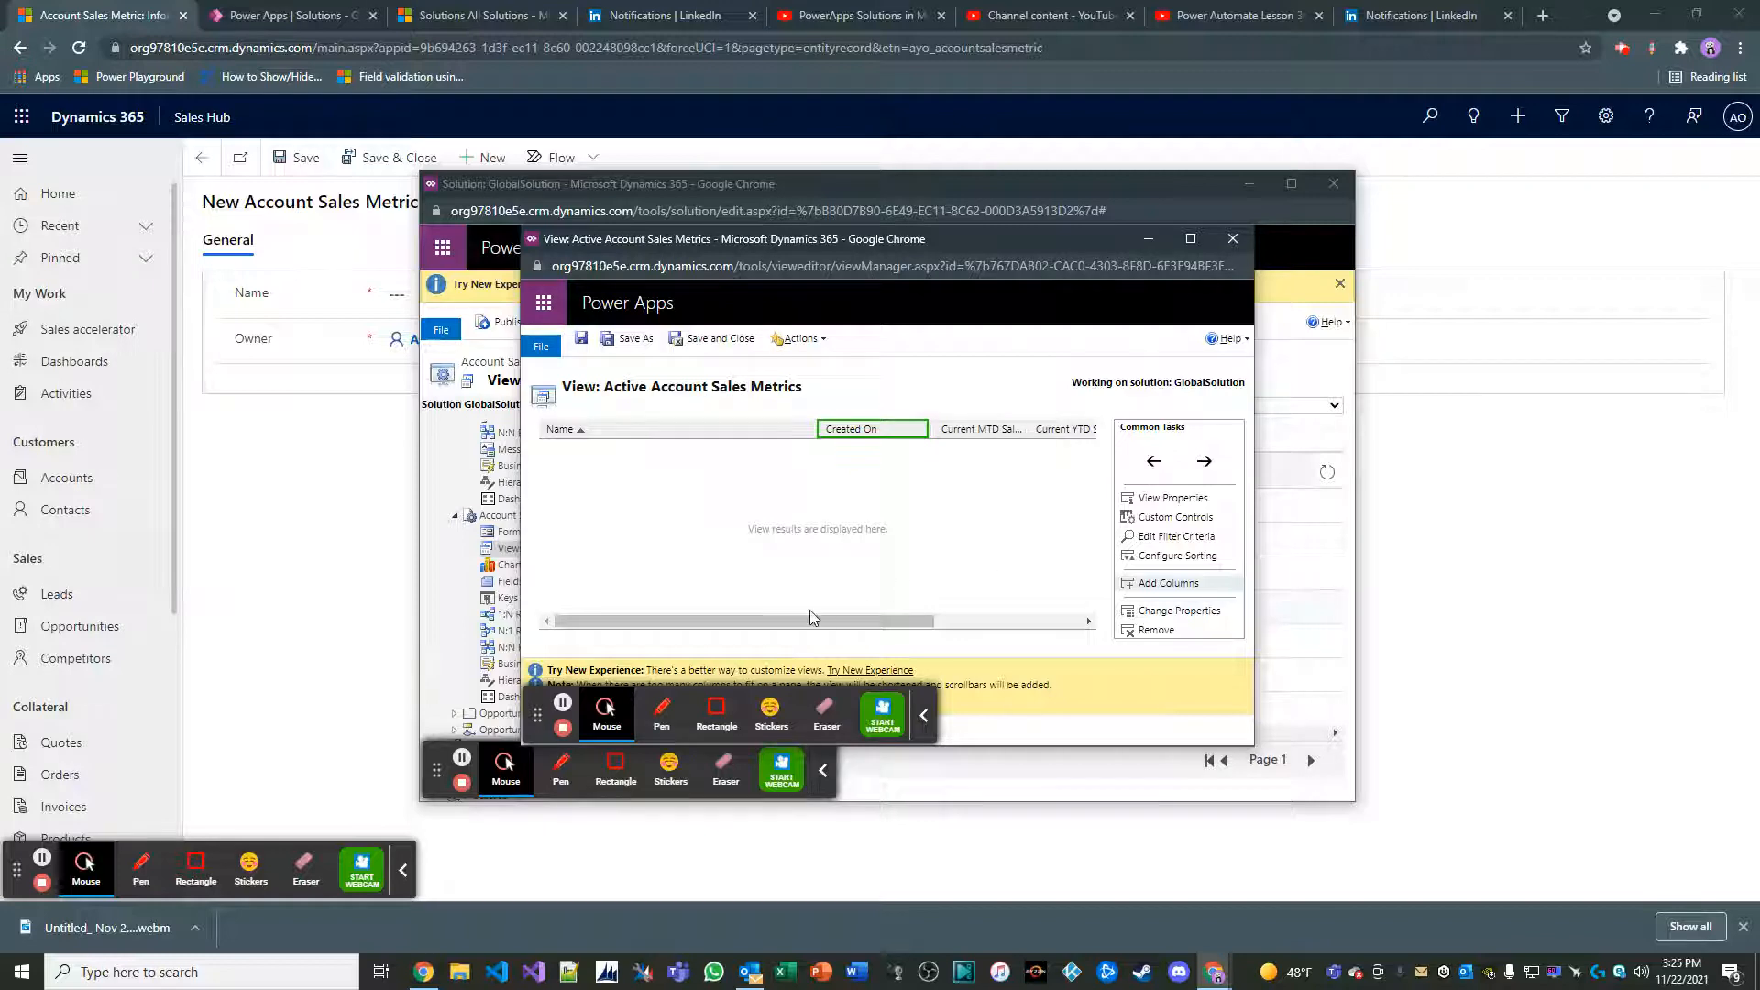
{"action": "left_click_drag", "start_coordinate": [805, 618], "coordinate": [977, 624]}
{"action": "double_click", "coordinate": [785, 434]}
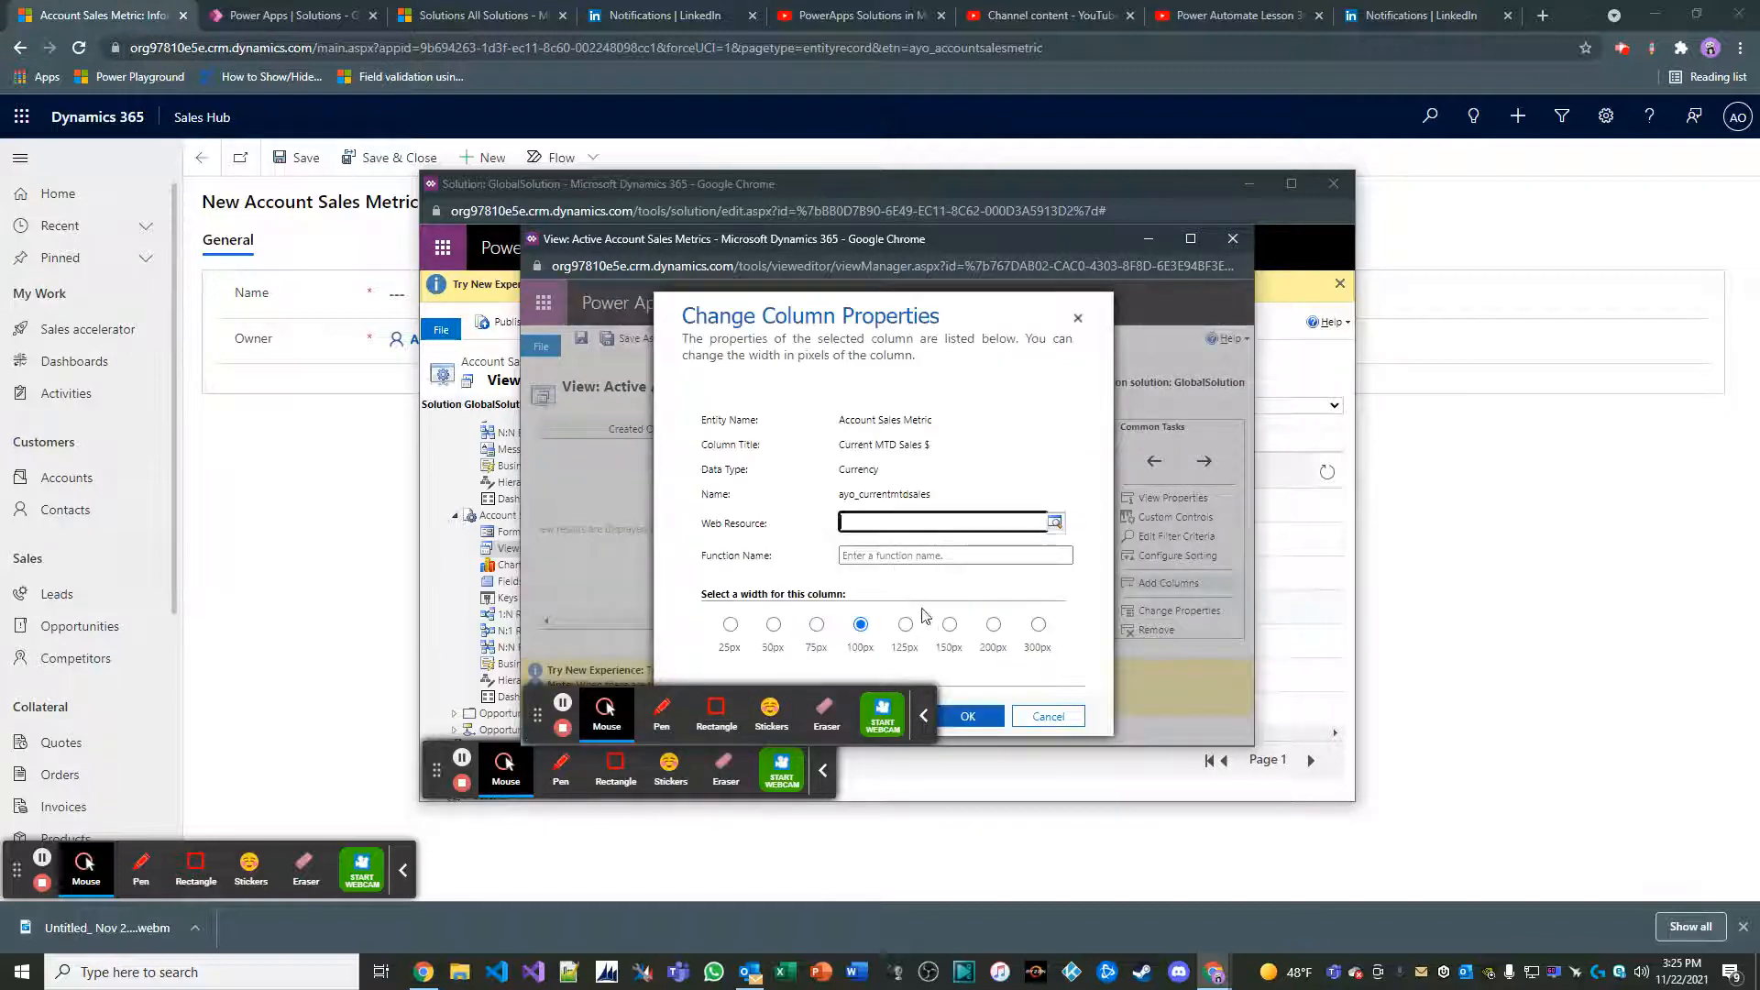
{"action": "left_click", "coordinate": [951, 626]}
{"action": "left_click", "coordinate": [968, 716]}
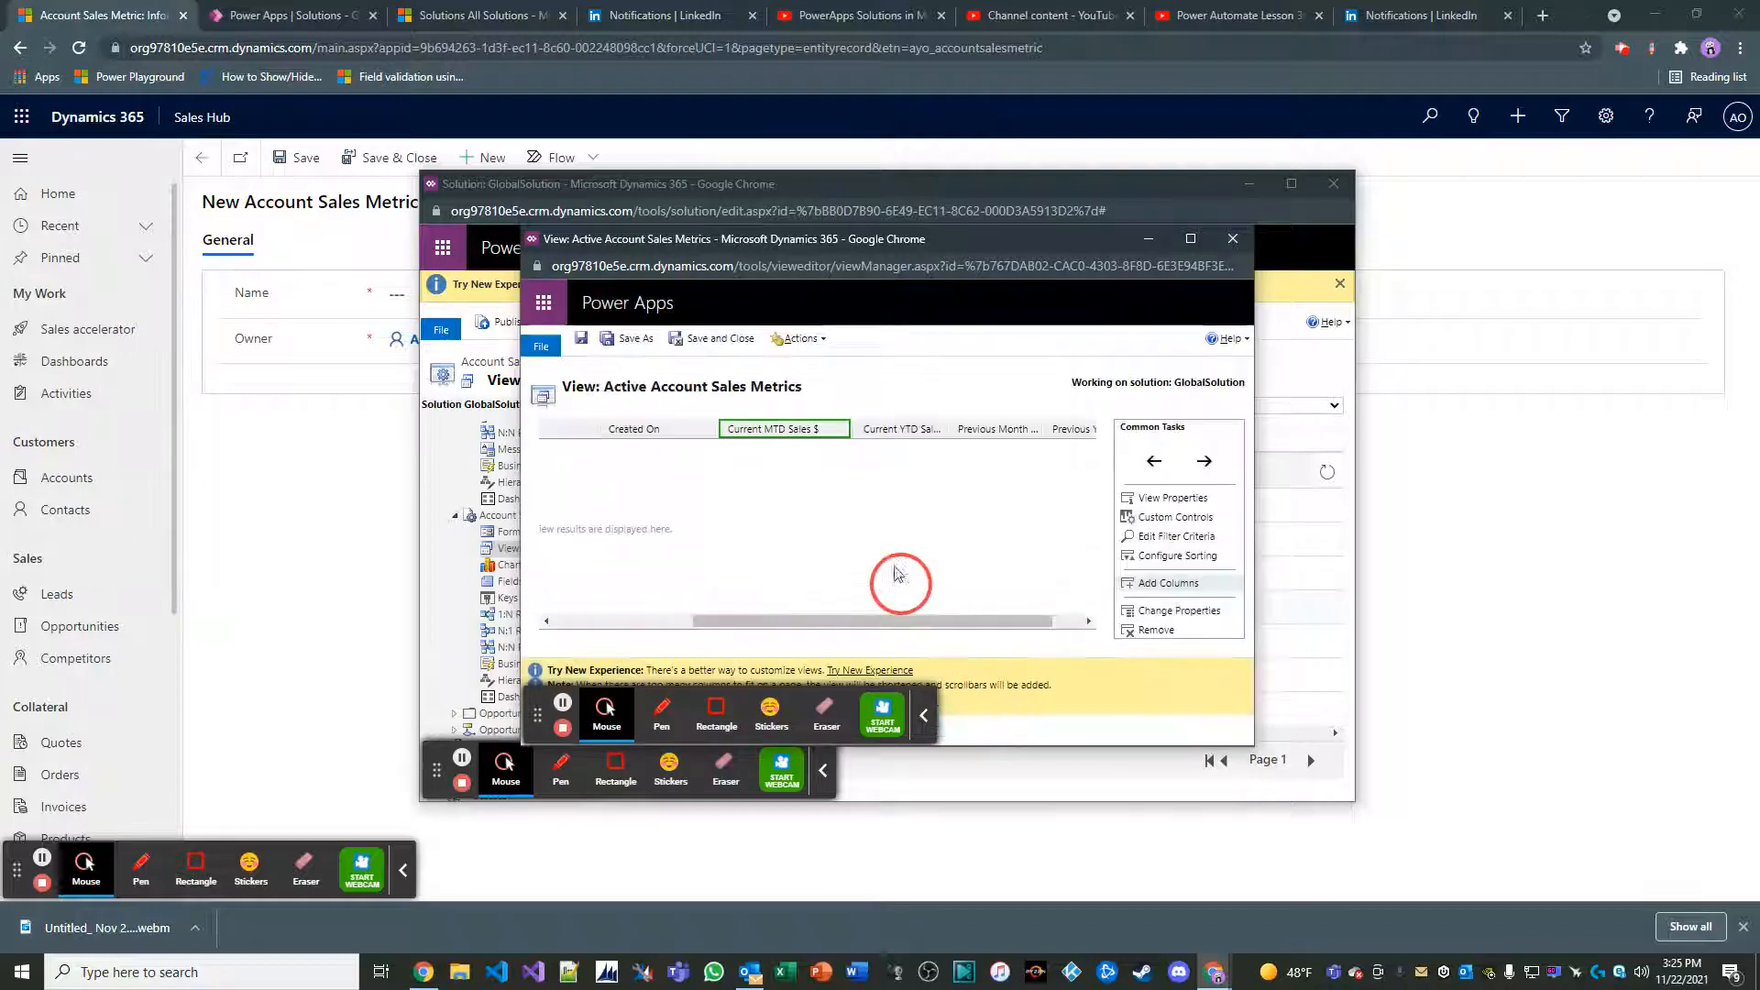
Set the width of the view's Current YTD Sales $ (Base) column to 150px
{"action": "double_click", "coordinate": [888, 424]}
{"action": "left_click", "coordinate": [951, 626]}
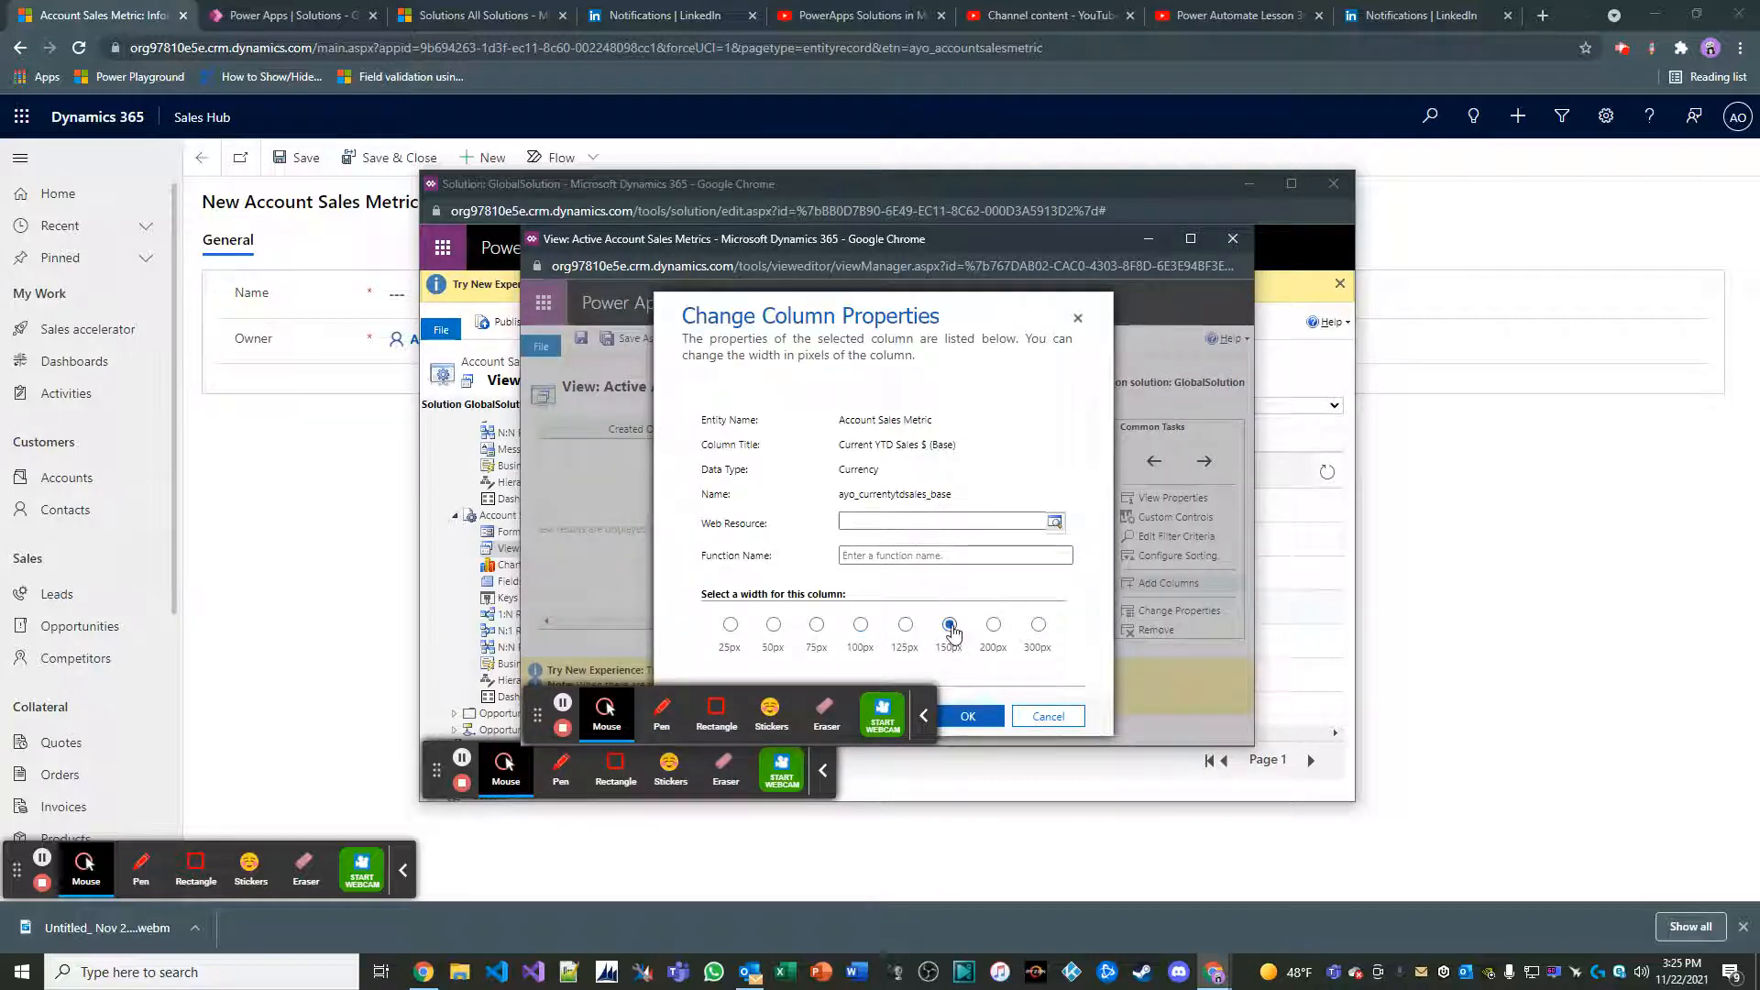
{"action": "left_click", "coordinate": [968, 716]}
Remove the Current YTD Sales $ (Base) column from the Active Account Sales Metrics view
{"action": "left_click", "coordinate": [958, 623]}
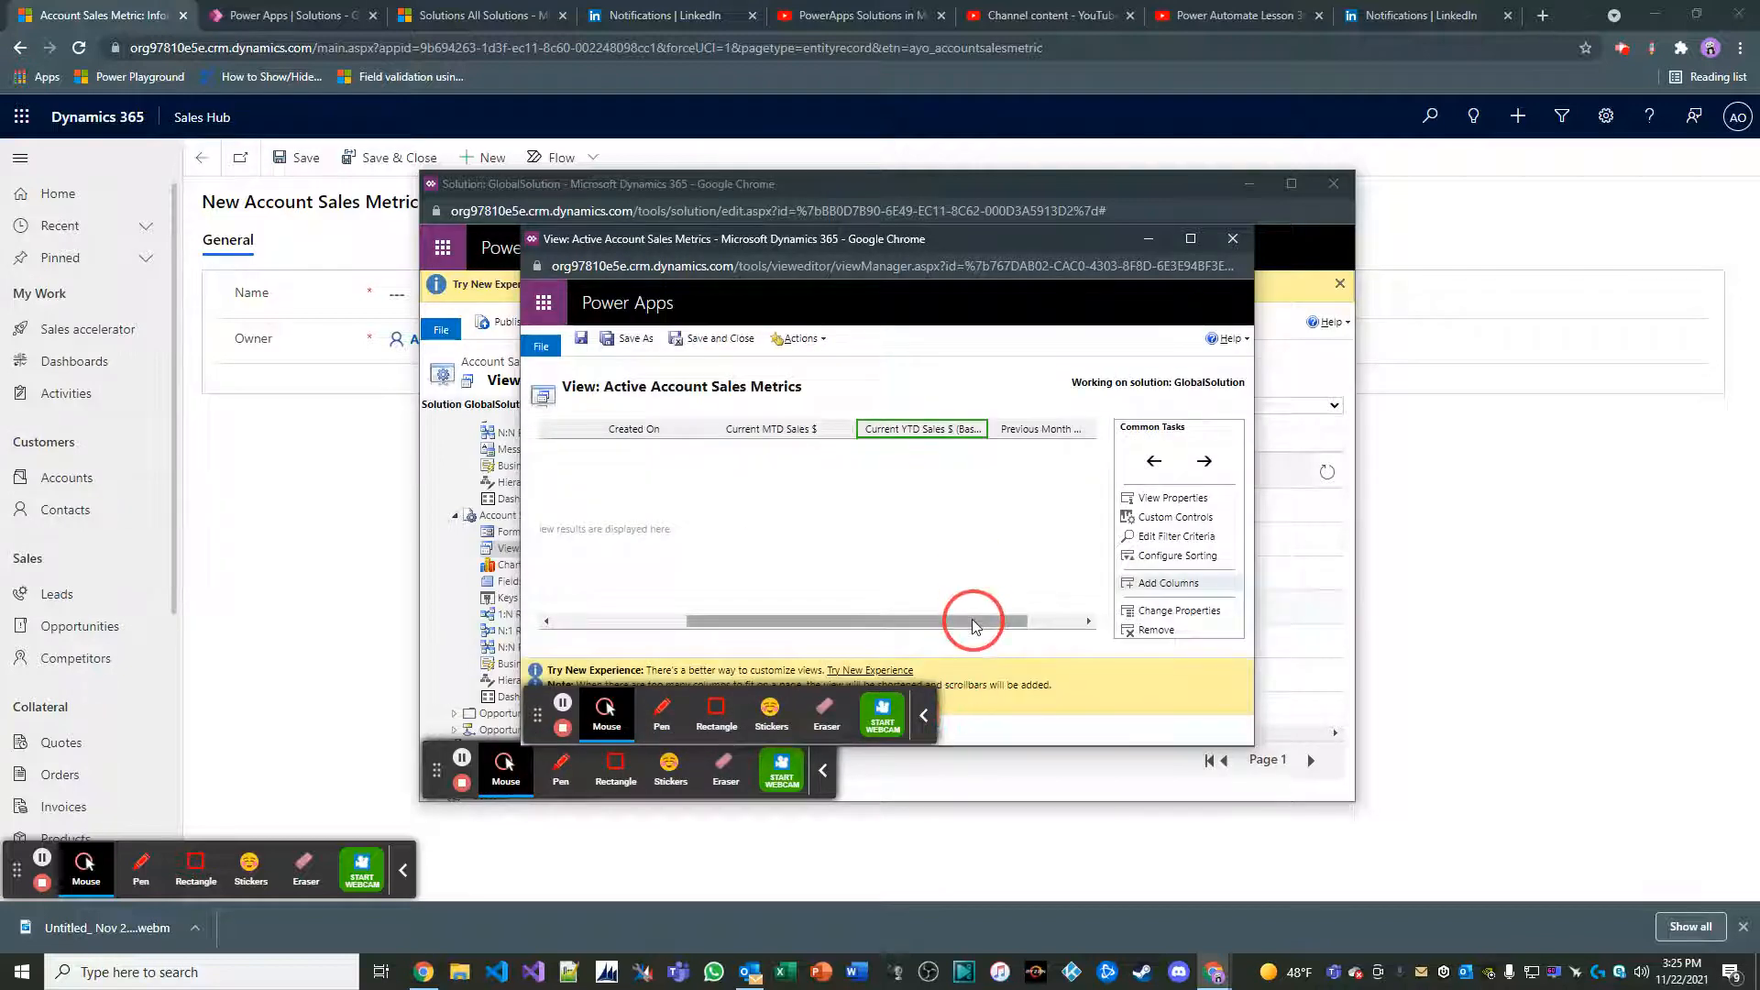
{"action": "left_click_drag", "start_coordinate": [974, 620], "coordinate": [1039, 621]}
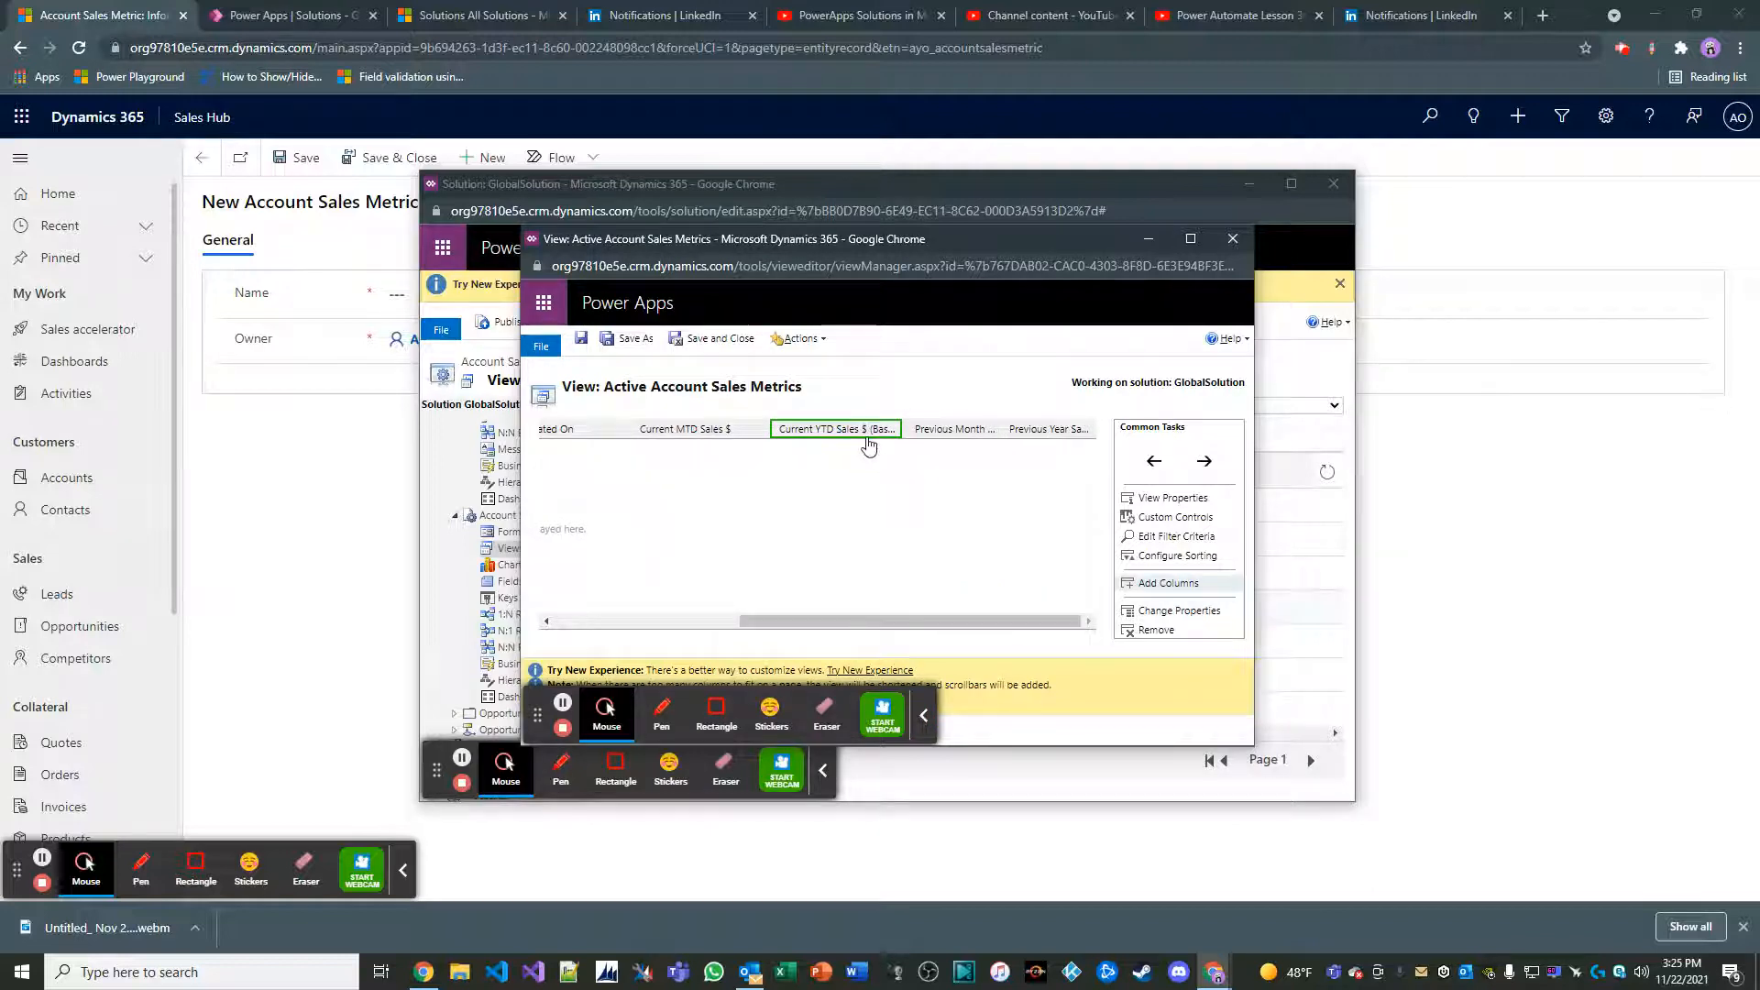
{"action": "left_click", "coordinate": [1128, 630]}
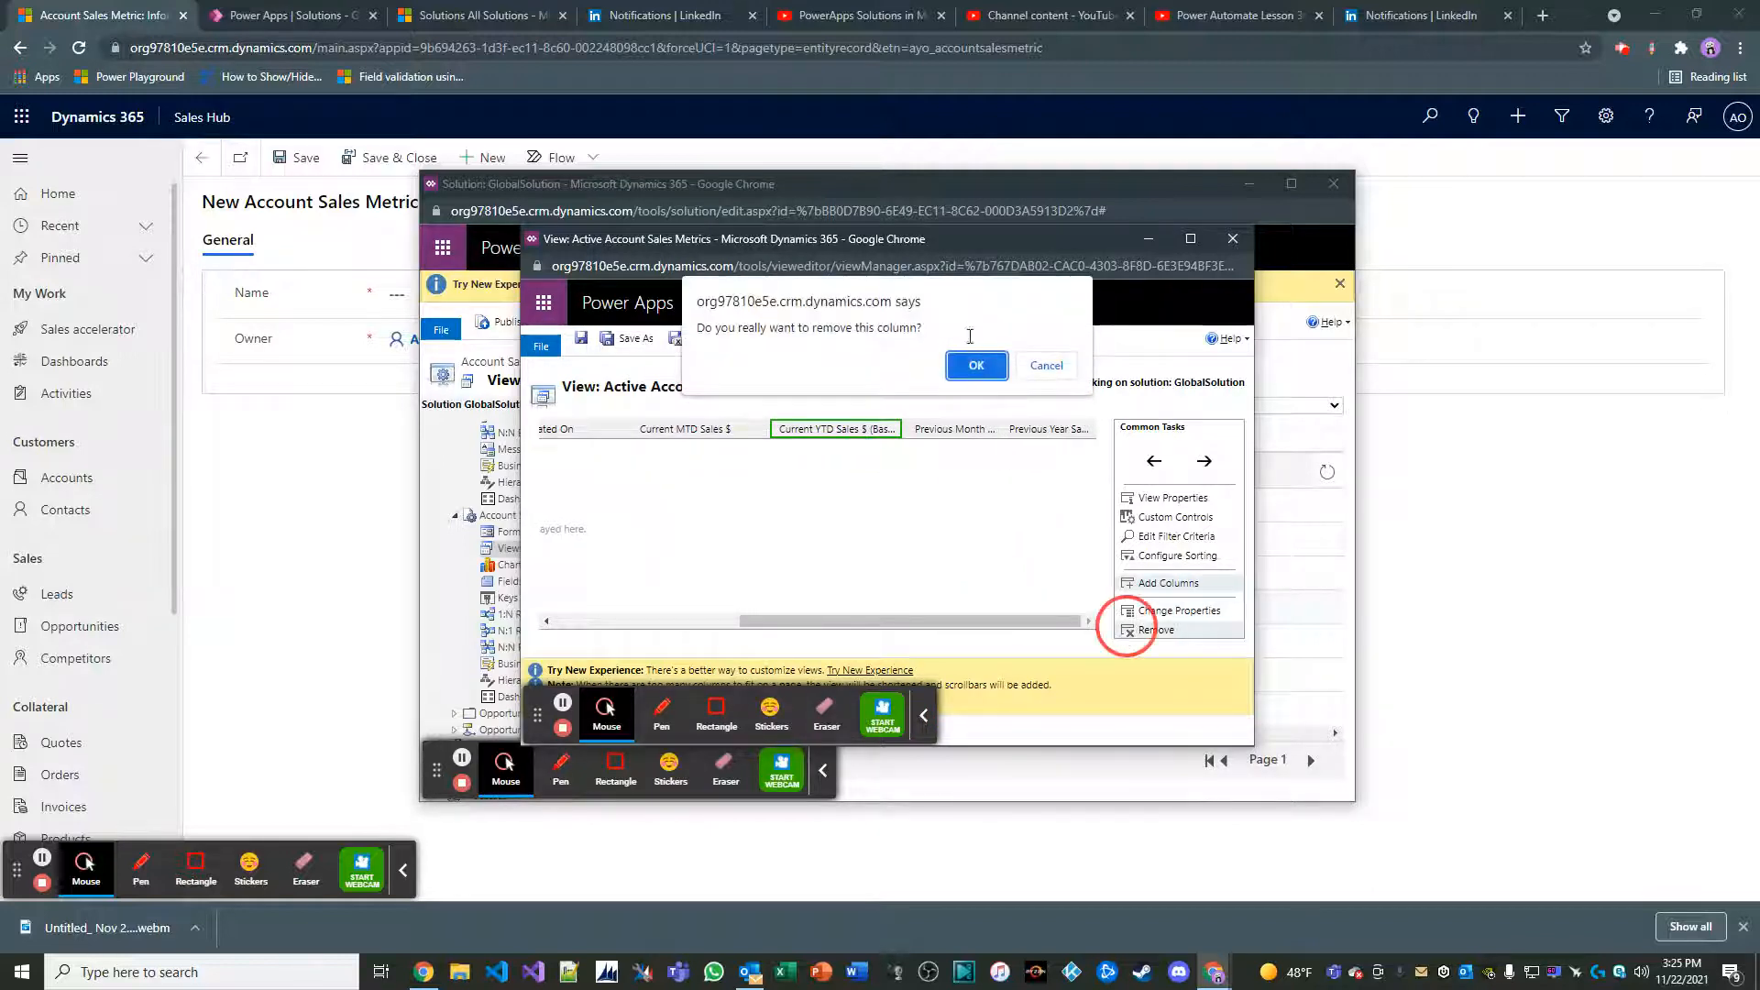
{"action": "left_click", "coordinate": [977, 364]}
Add the Current YTD Sales $ column to the Active Account Sales Metrics view
{"action": "left_click", "coordinate": [1148, 583]}
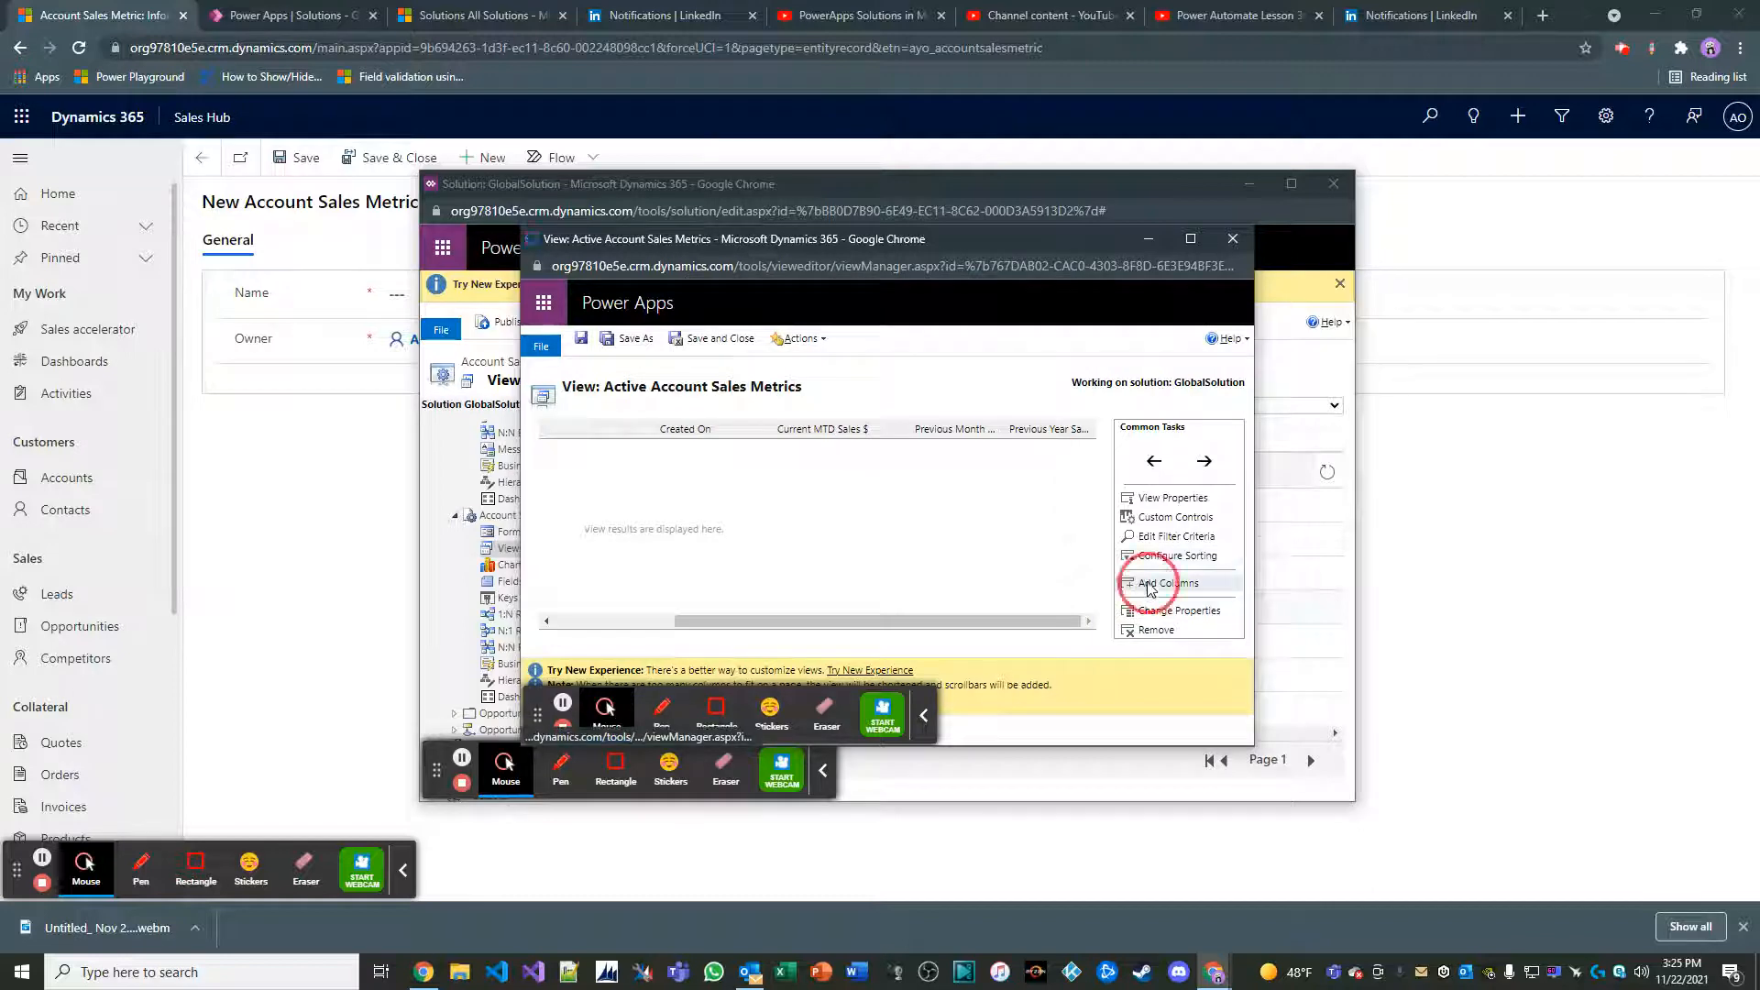
{"action": "scroll", "coordinate": [761, 568], "scroll_direction": "down", "scroll_amount": 3}
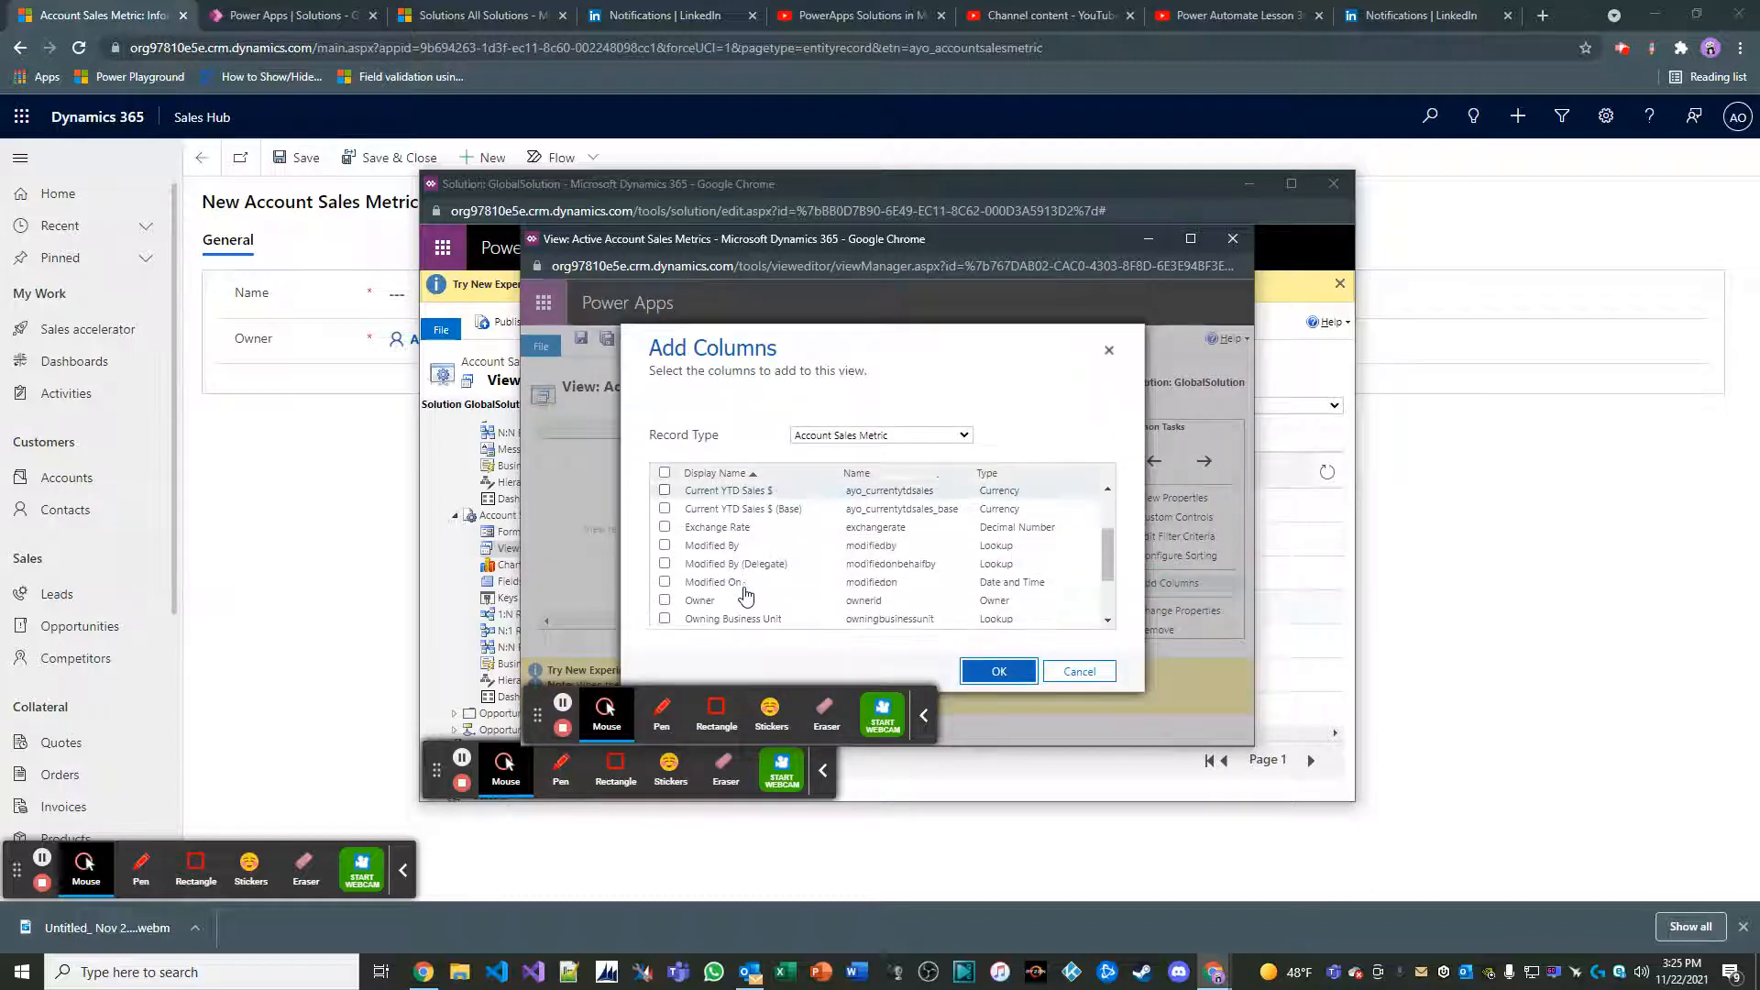
{"action": "left_click", "coordinate": [730, 489]}
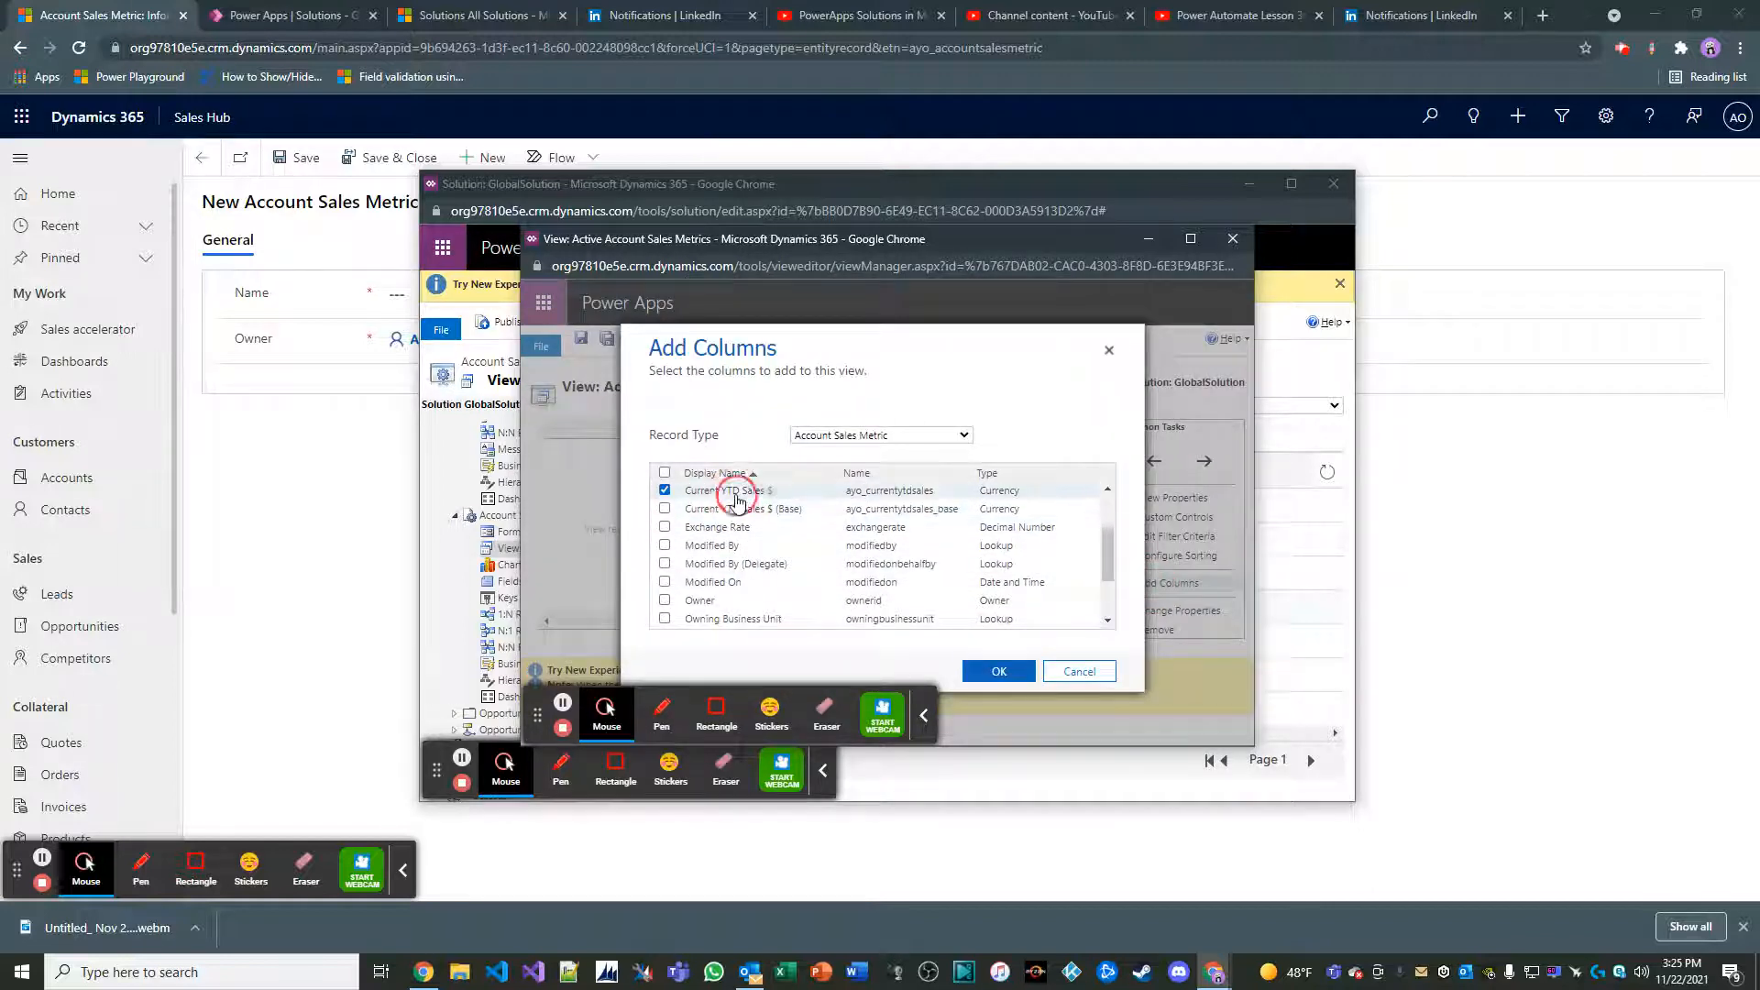
{"action": "left_click", "coordinate": [998, 671]}
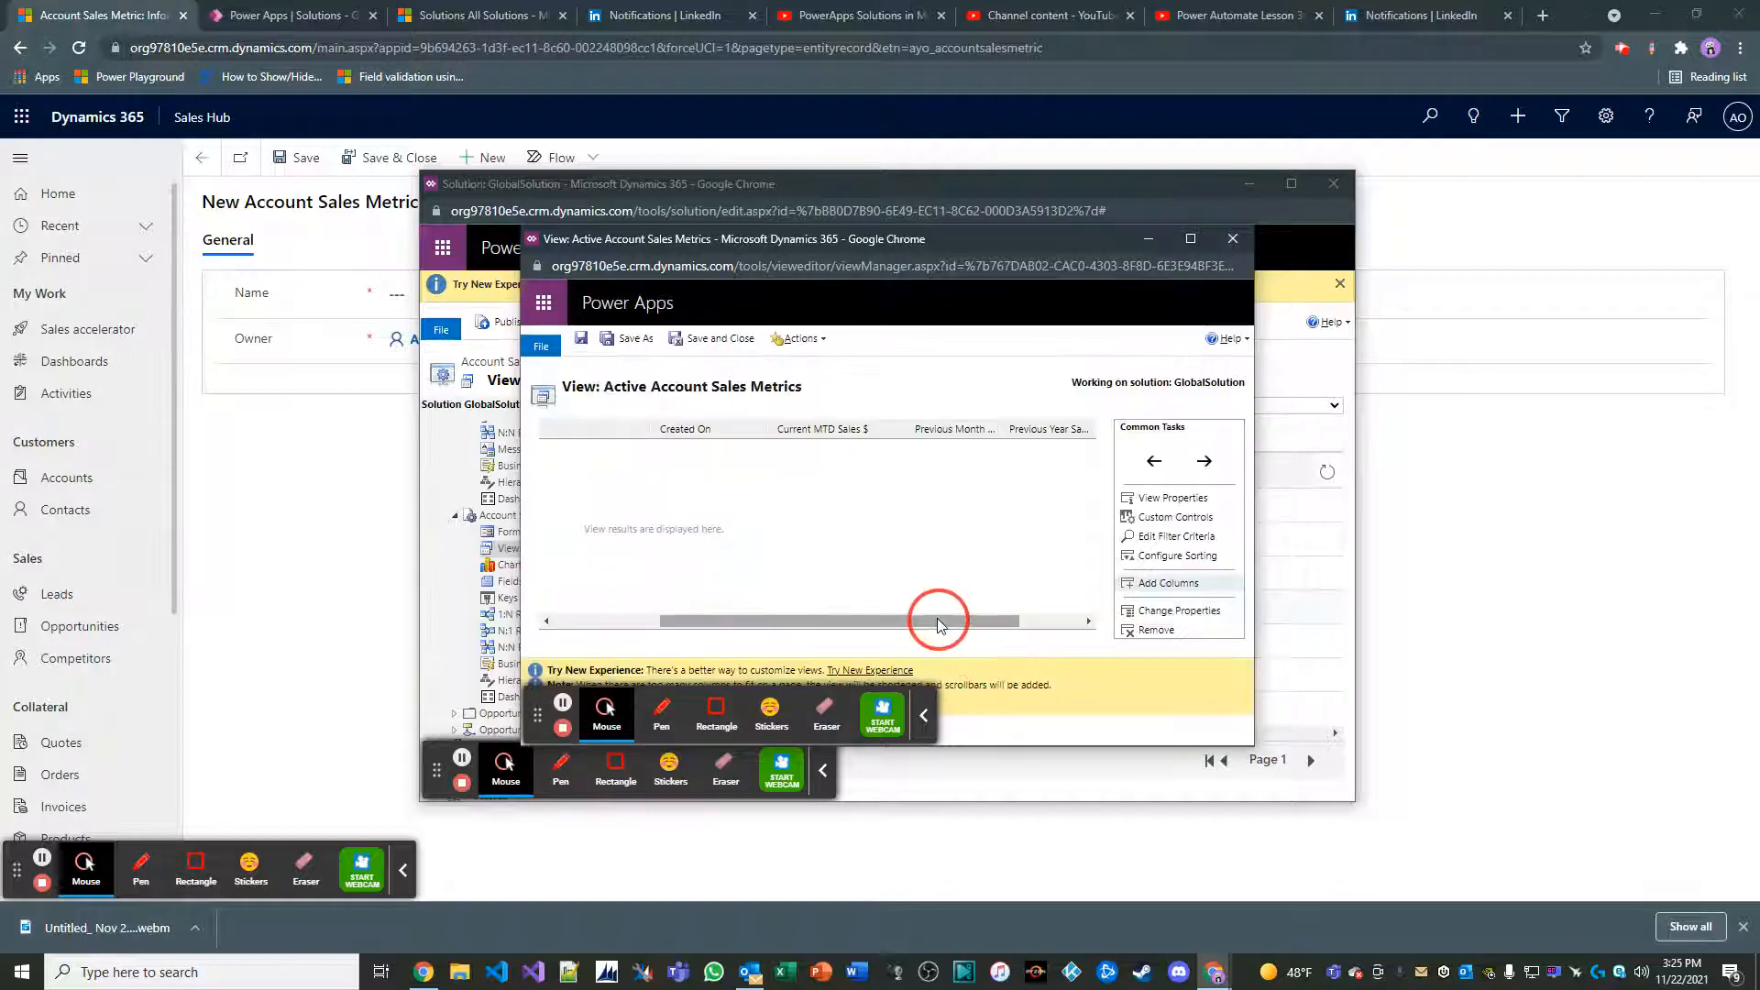
Move the Current YTD Sales $ column directly after Current MTD Sales $ and set its width to 150px
{"action": "left_click", "coordinate": [1154, 463]}
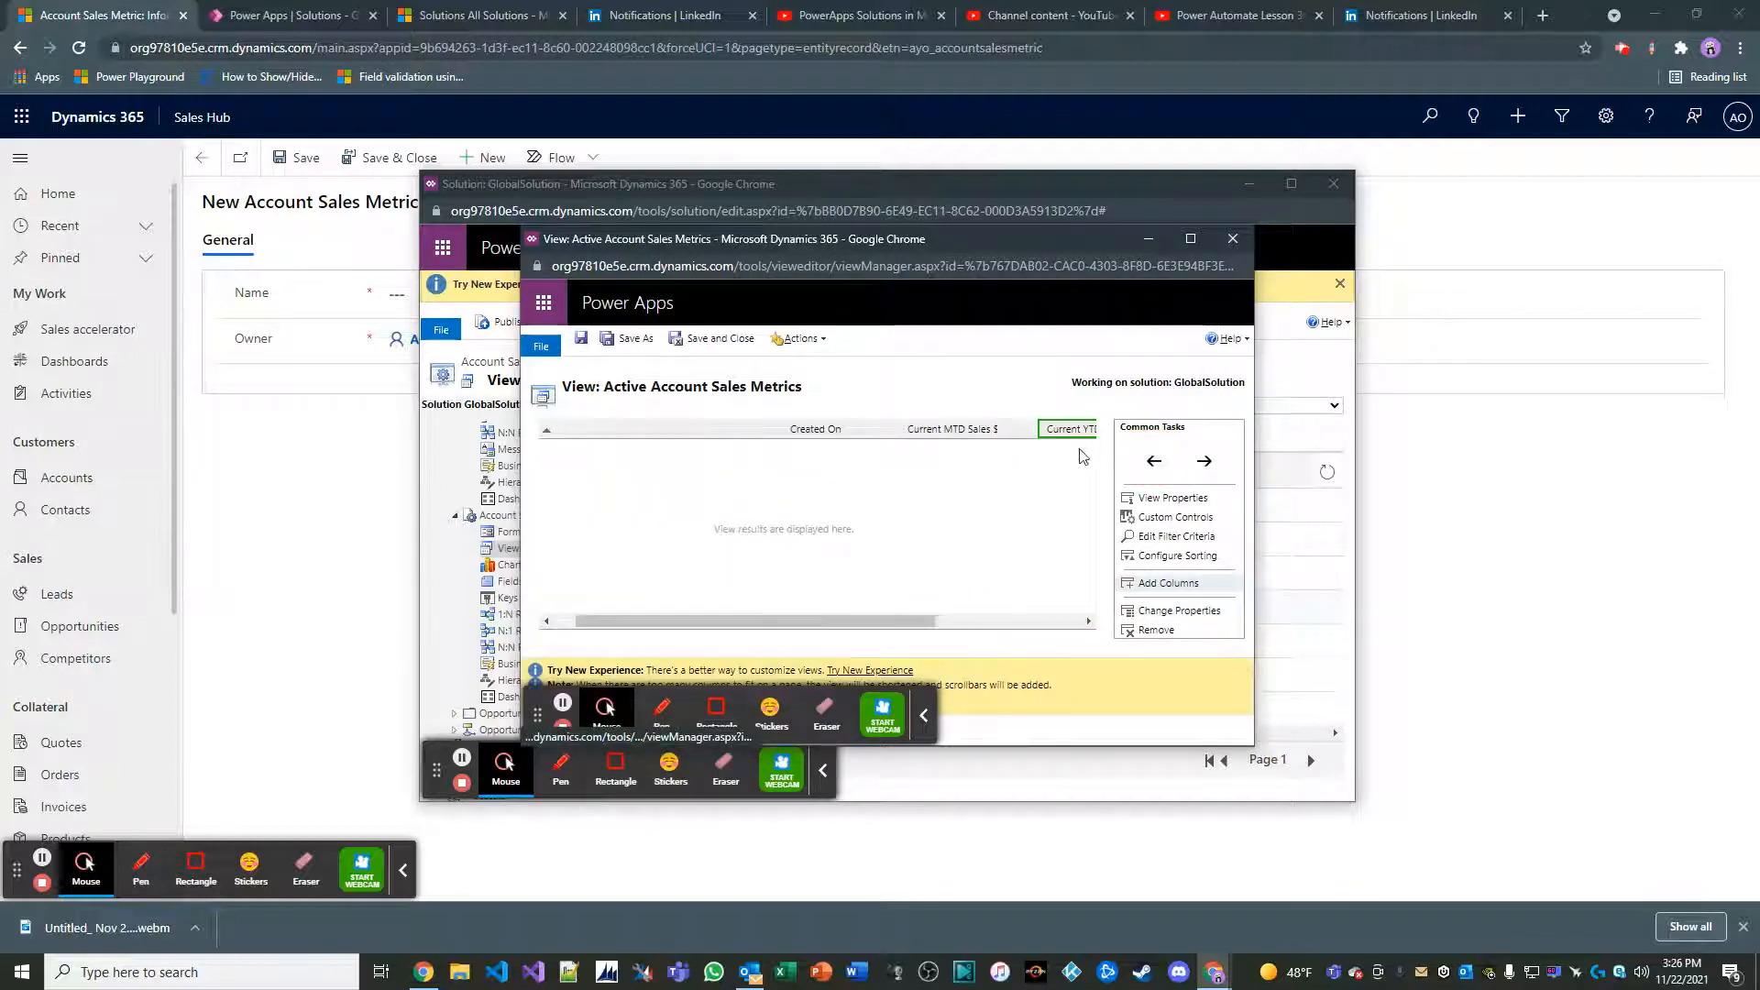
{"action": "left_click_drag", "start_coordinate": [896, 621], "coordinate": [955, 621]}
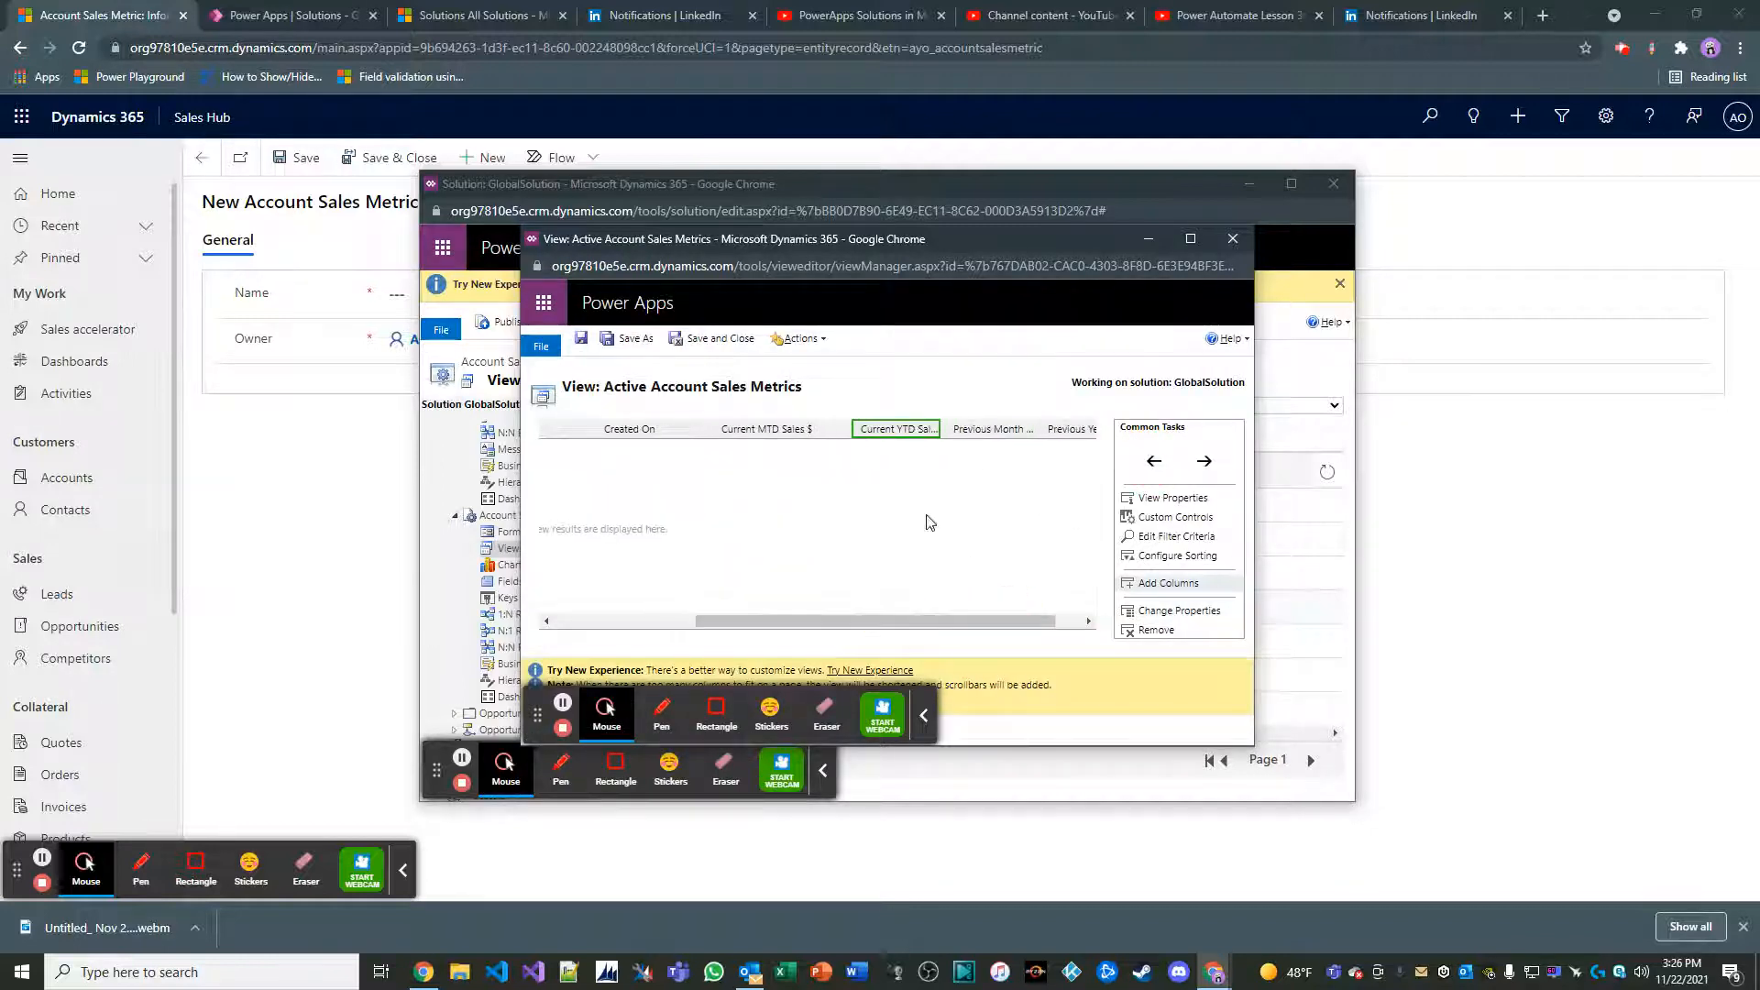
{"action": "double_click", "coordinate": [903, 429]}
{"action": "left_click", "coordinate": [948, 624]}
{"action": "left_click", "coordinate": [986, 716]}
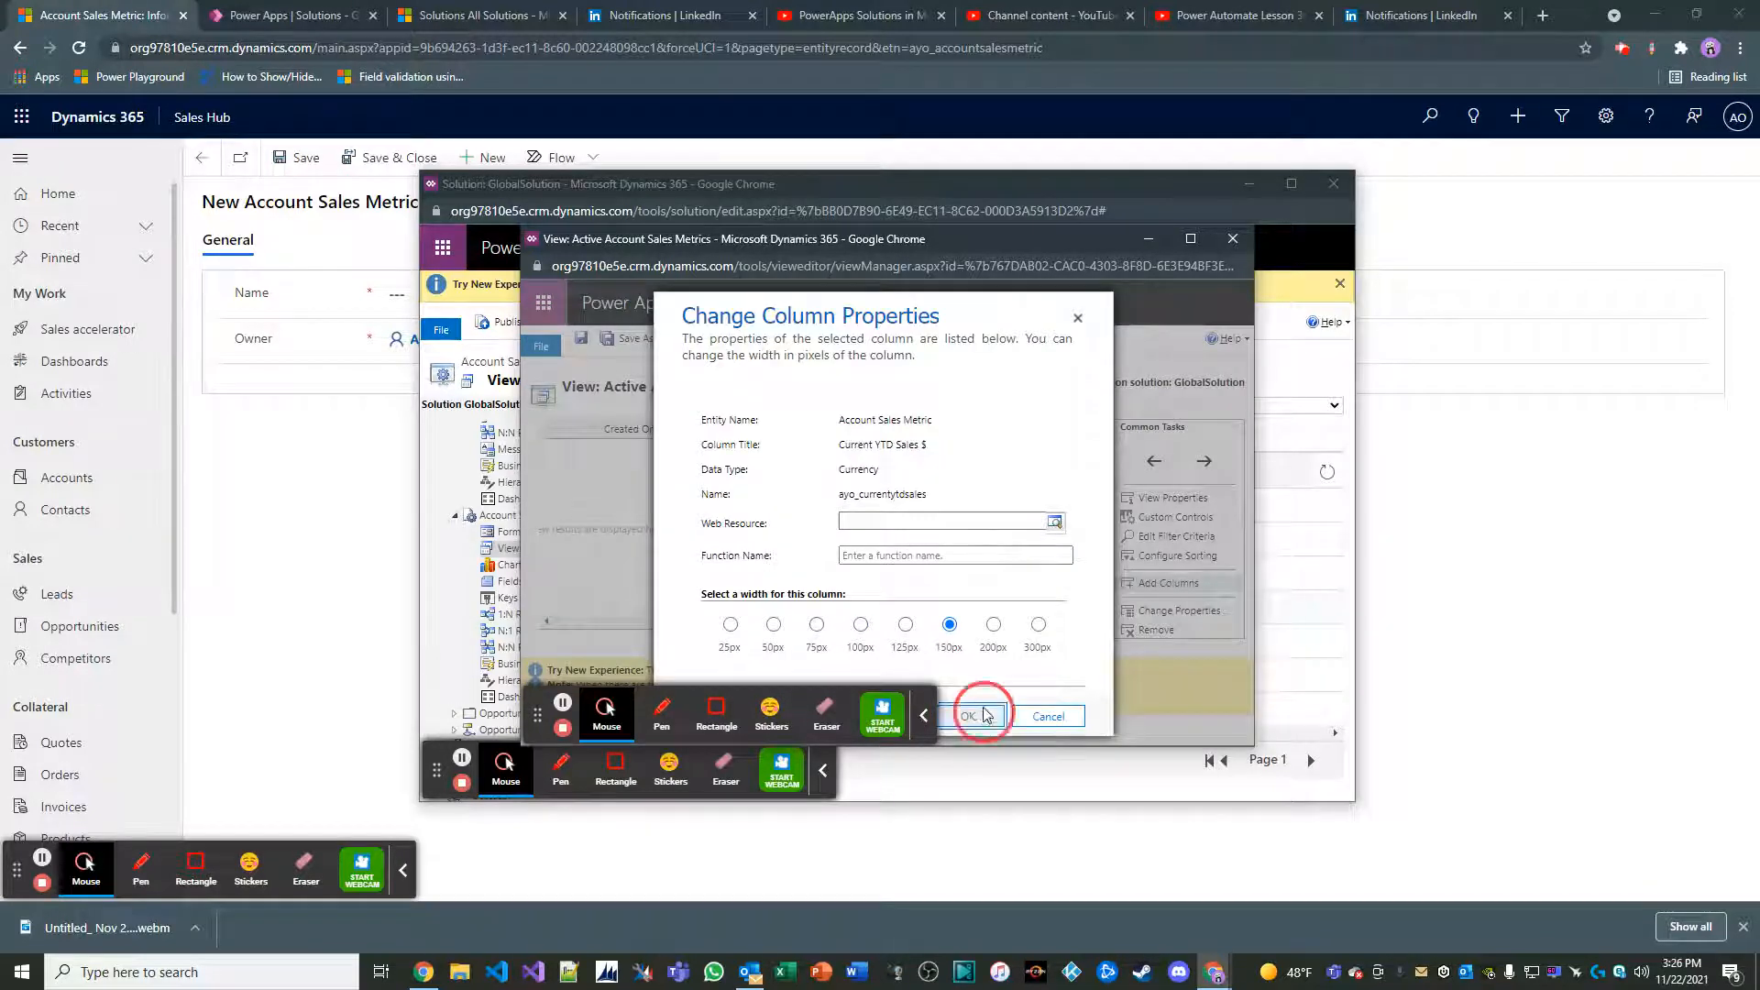
Set the width of the view's Previous Month Sales $ column to 150px
{"action": "left_click_drag", "start_coordinate": [967, 621], "coordinate": [1029, 629]}
{"action": "double_click", "coordinate": [975, 431]}
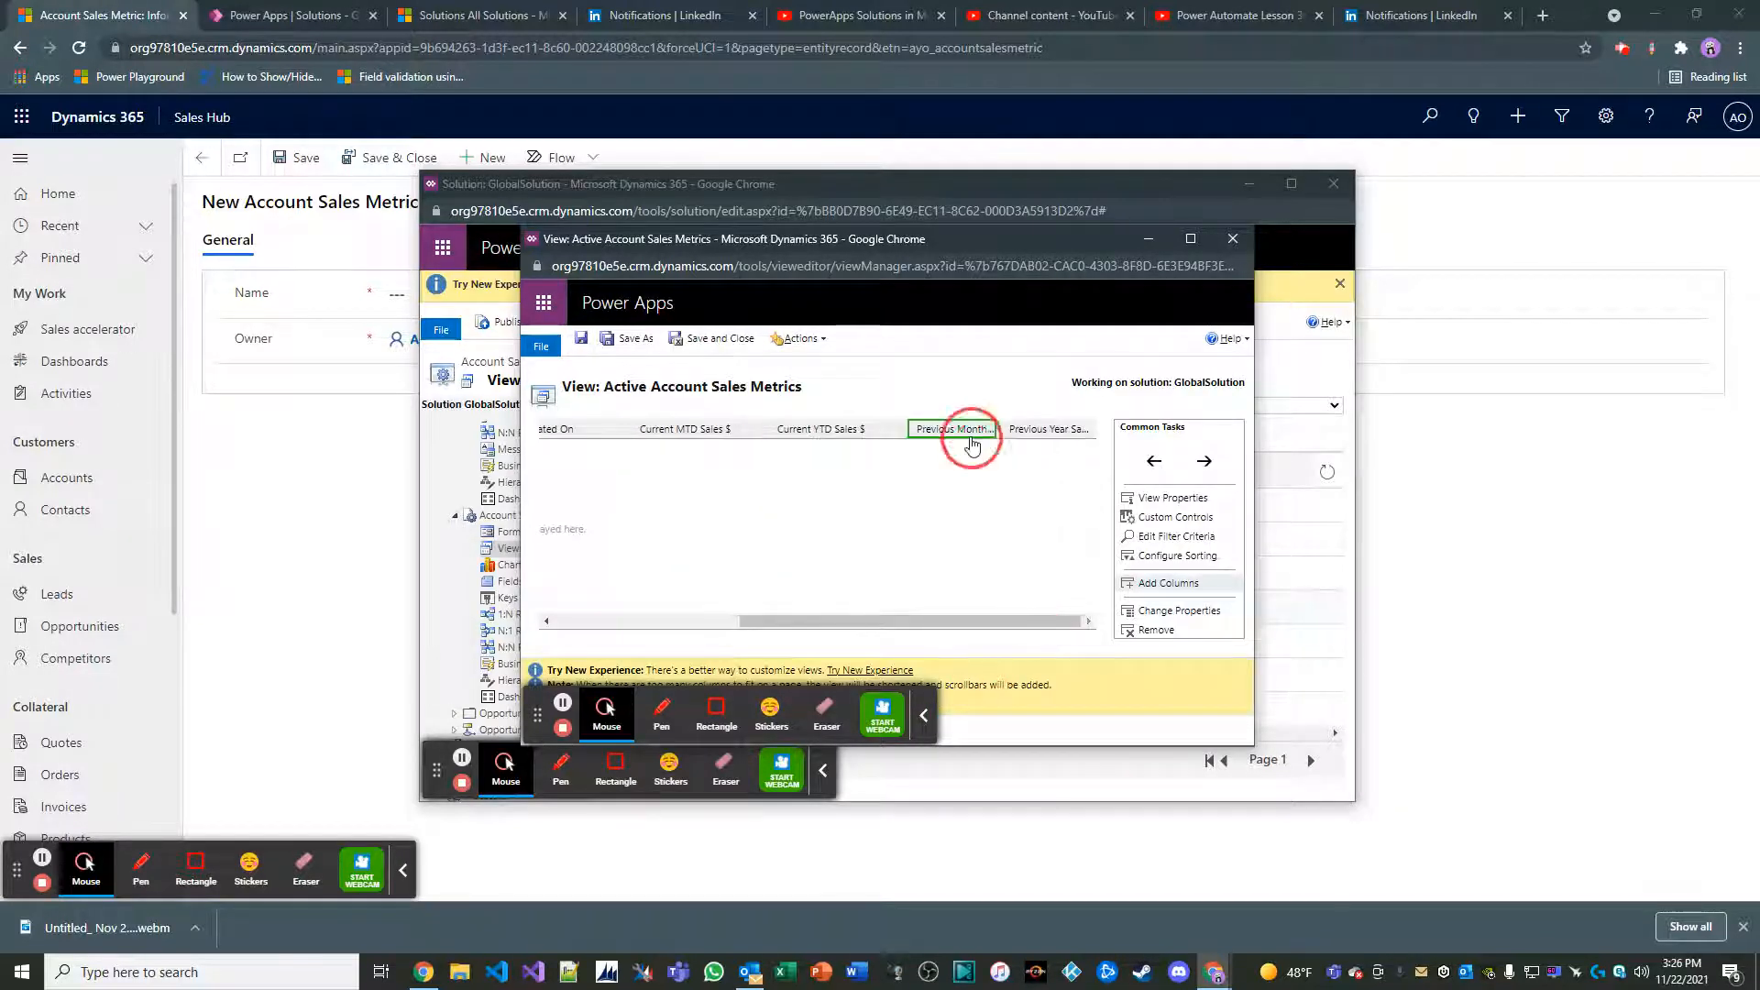
{"action": "left_click", "coordinate": [949, 624]}
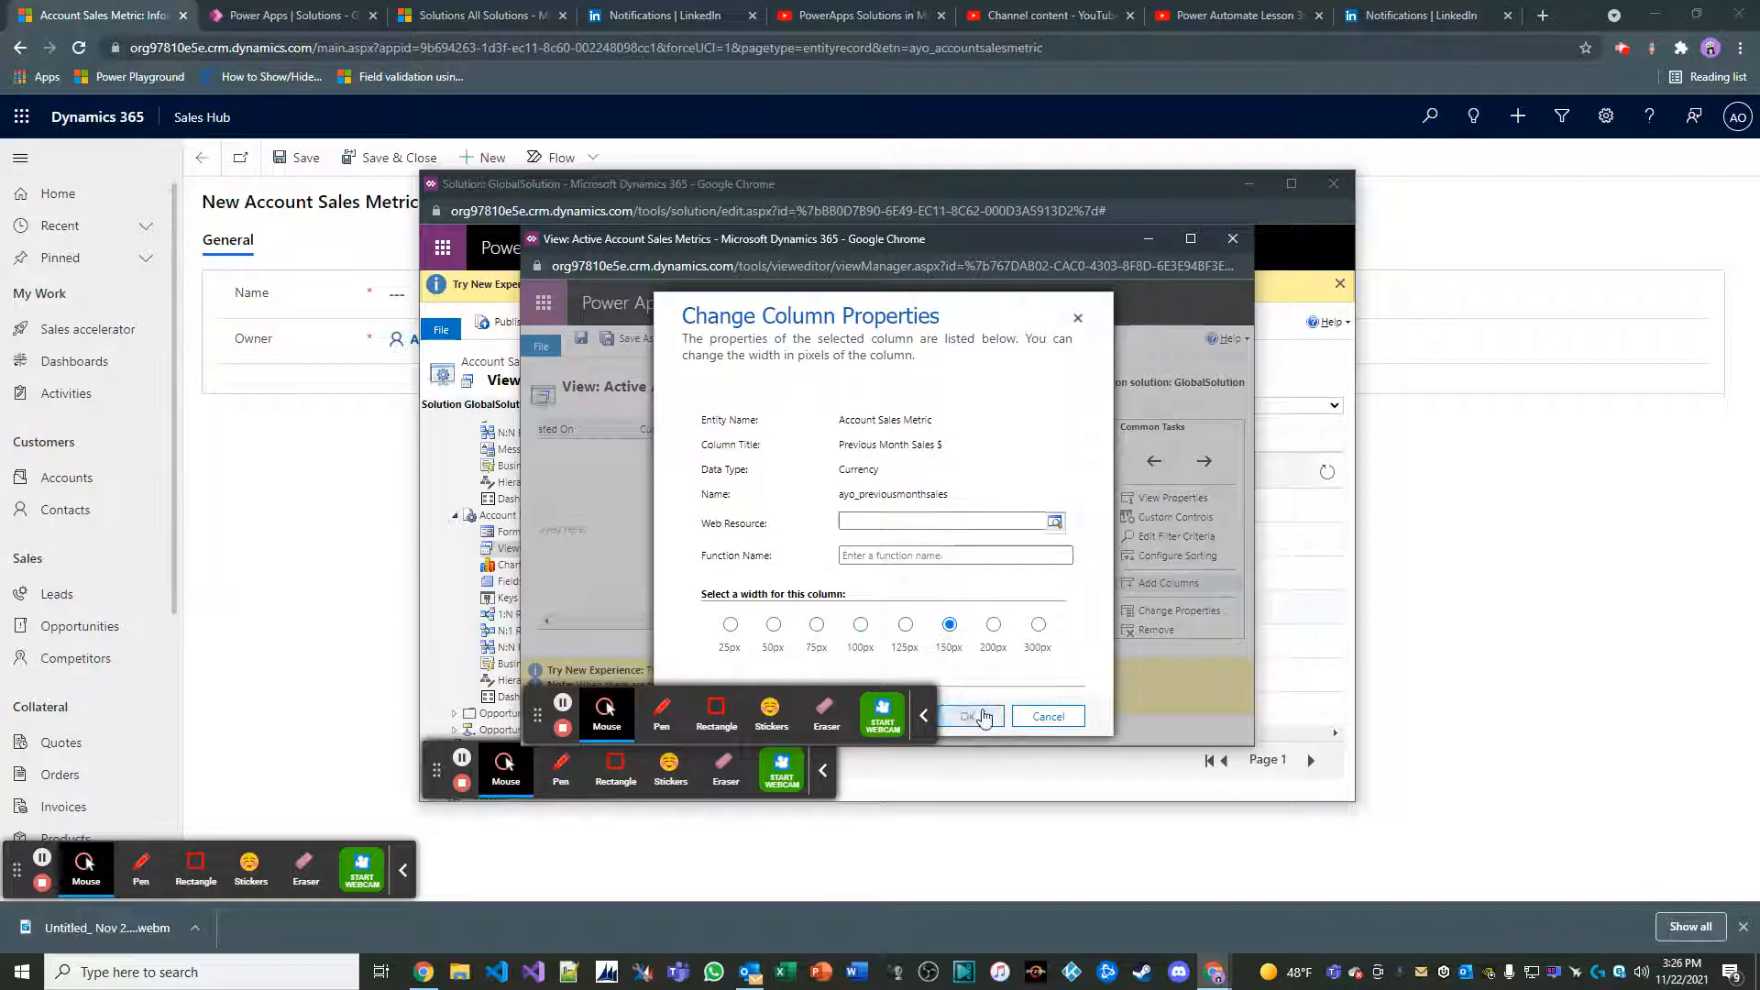
{"action": "left_click", "coordinate": [968, 716]}
Set the width of the Previous Year Sales $ column to 150px, and save and close the Active Account Sales Metrics view
{"action": "left_click_drag", "start_coordinate": [975, 621], "coordinate": [1008, 620]}
{"action": "double_click", "coordinate": [1034, 430]}
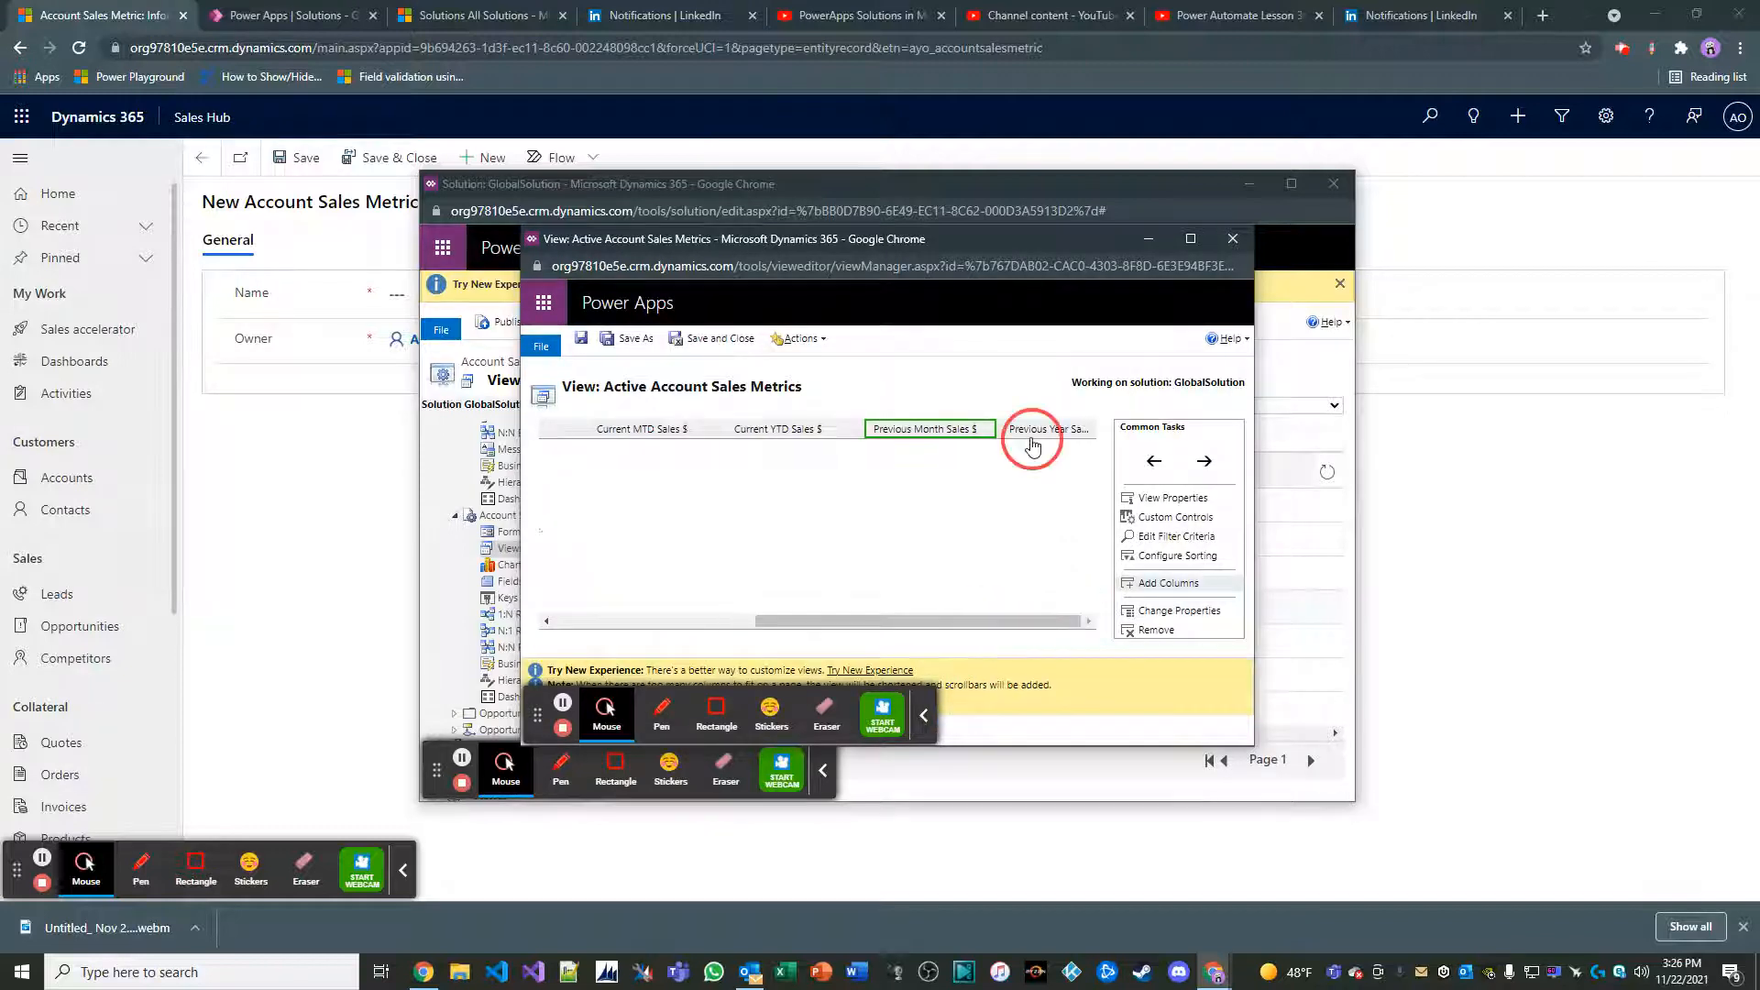
{"action": "left_click", "coordinate": [951, 624]}
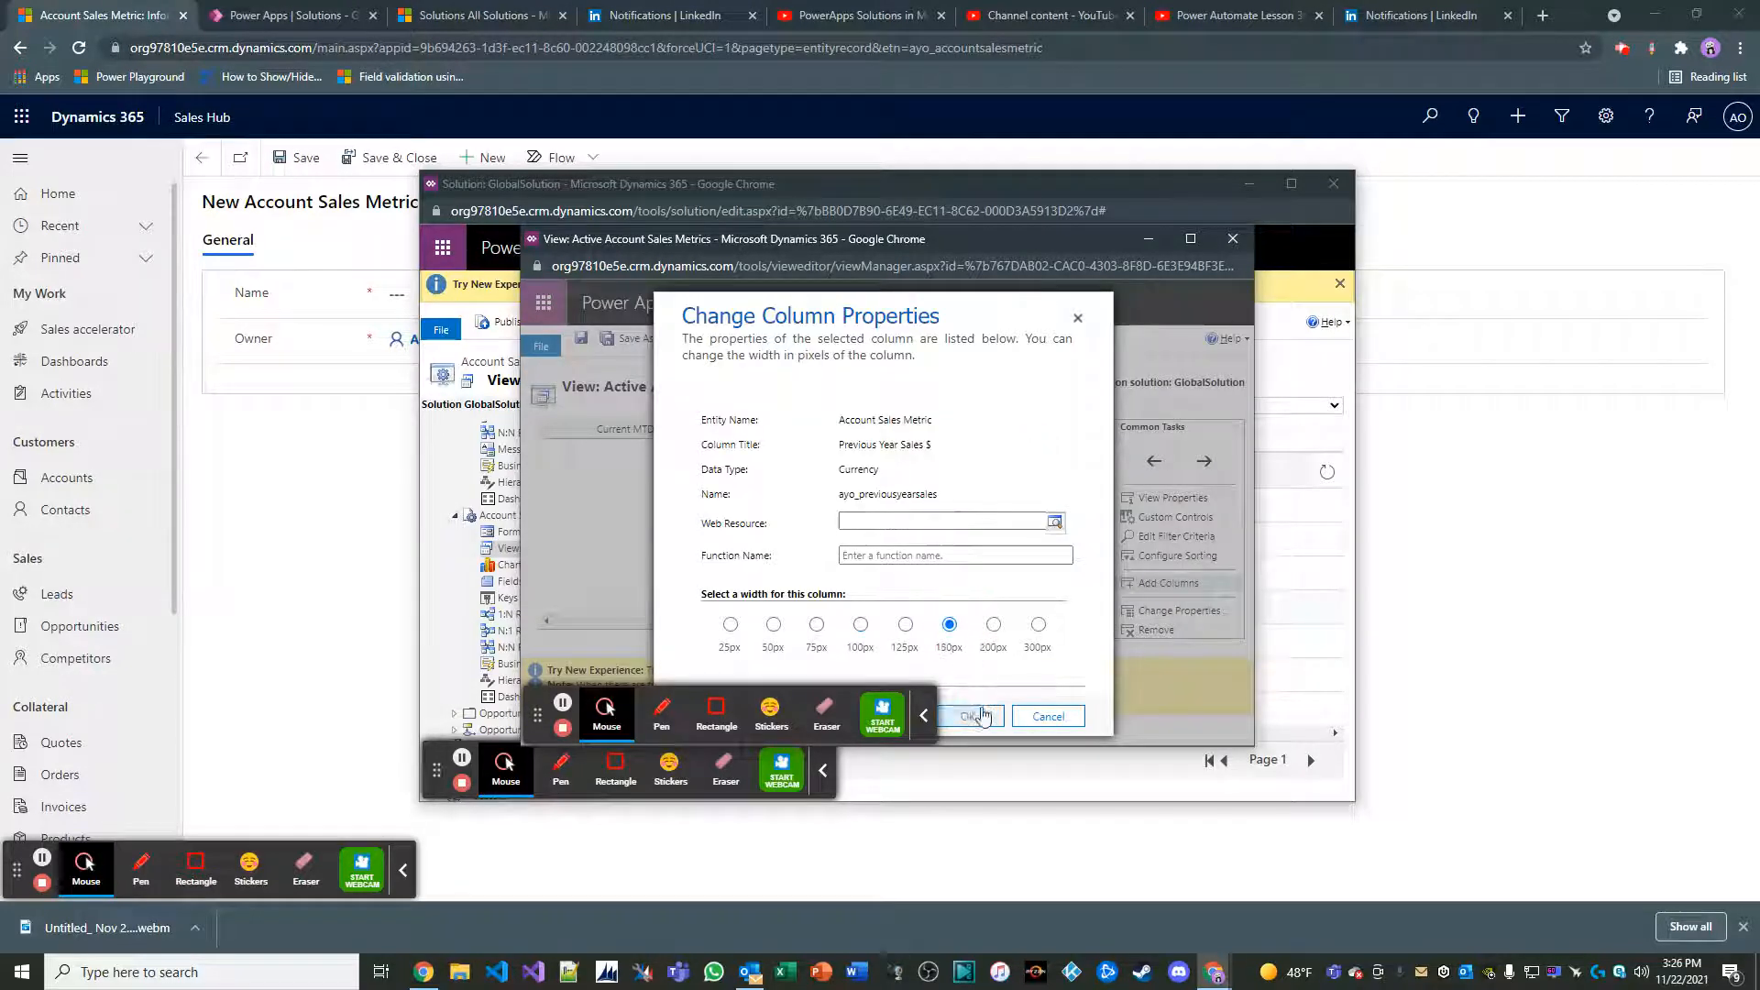
{"action": "left_click", "coordinate": [968, 716]}
{"action": "left_click_drag", "start_coordinate": [1002, 620], "coordinate": [1006, 620]}
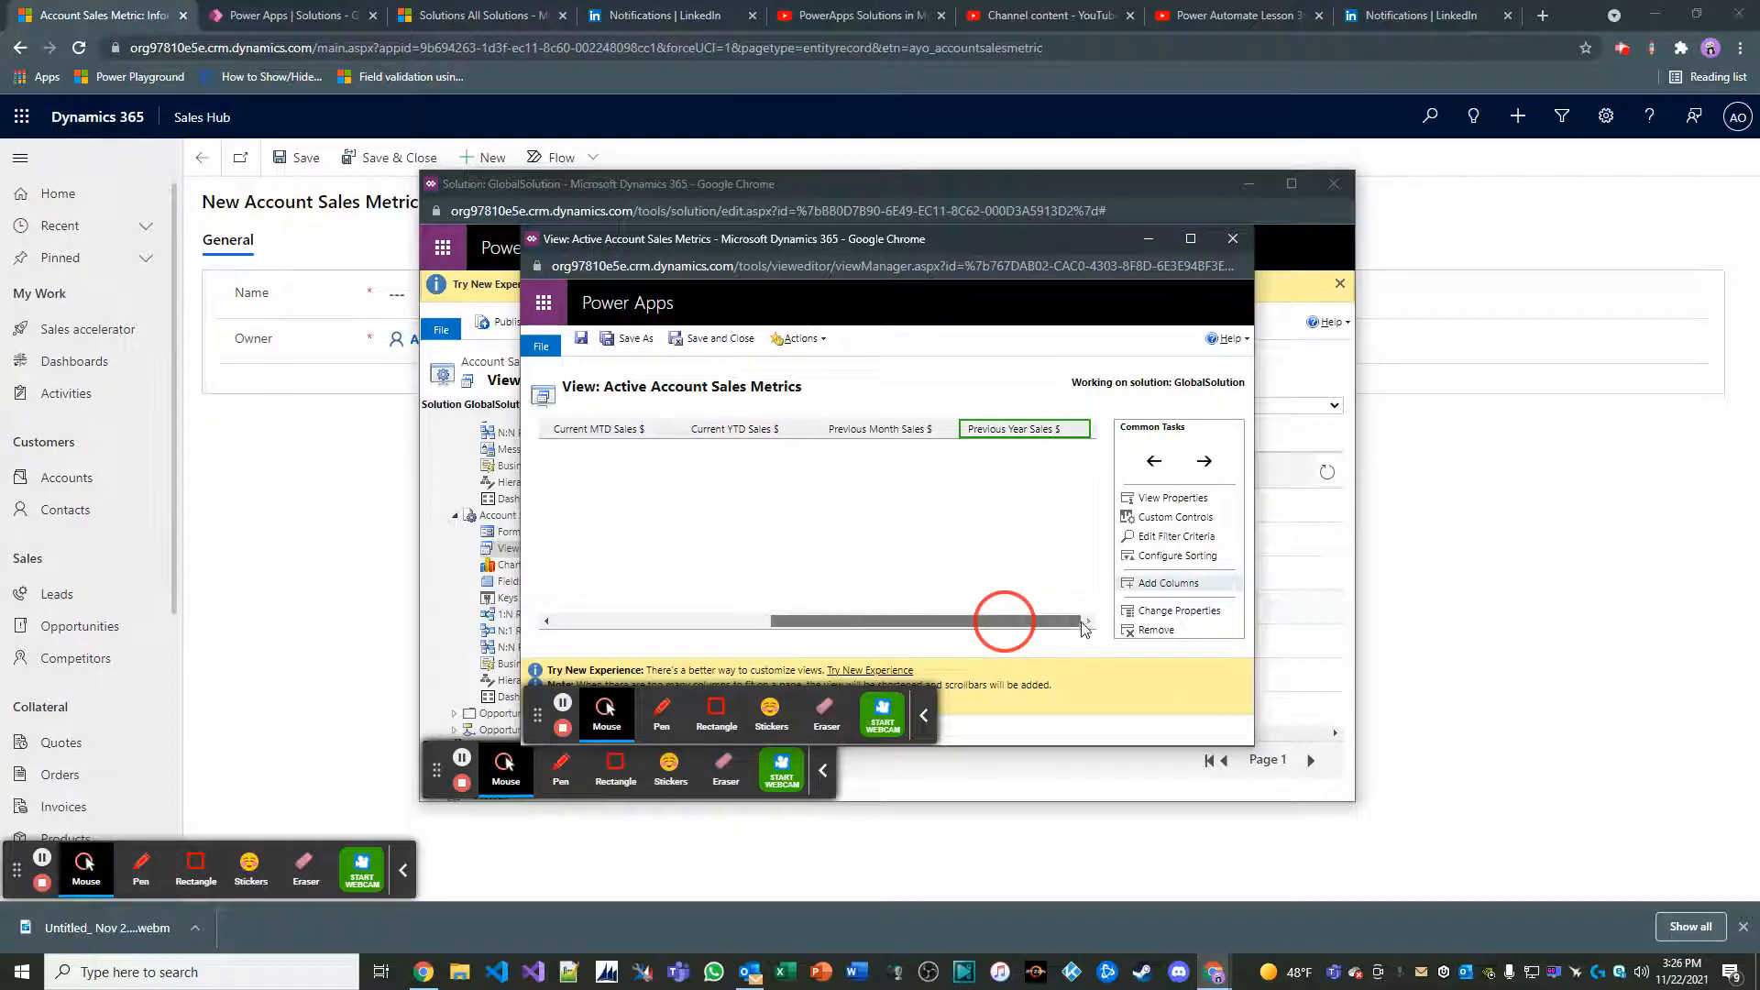
{"action": "left_click", "coordinate": [721, 345]}
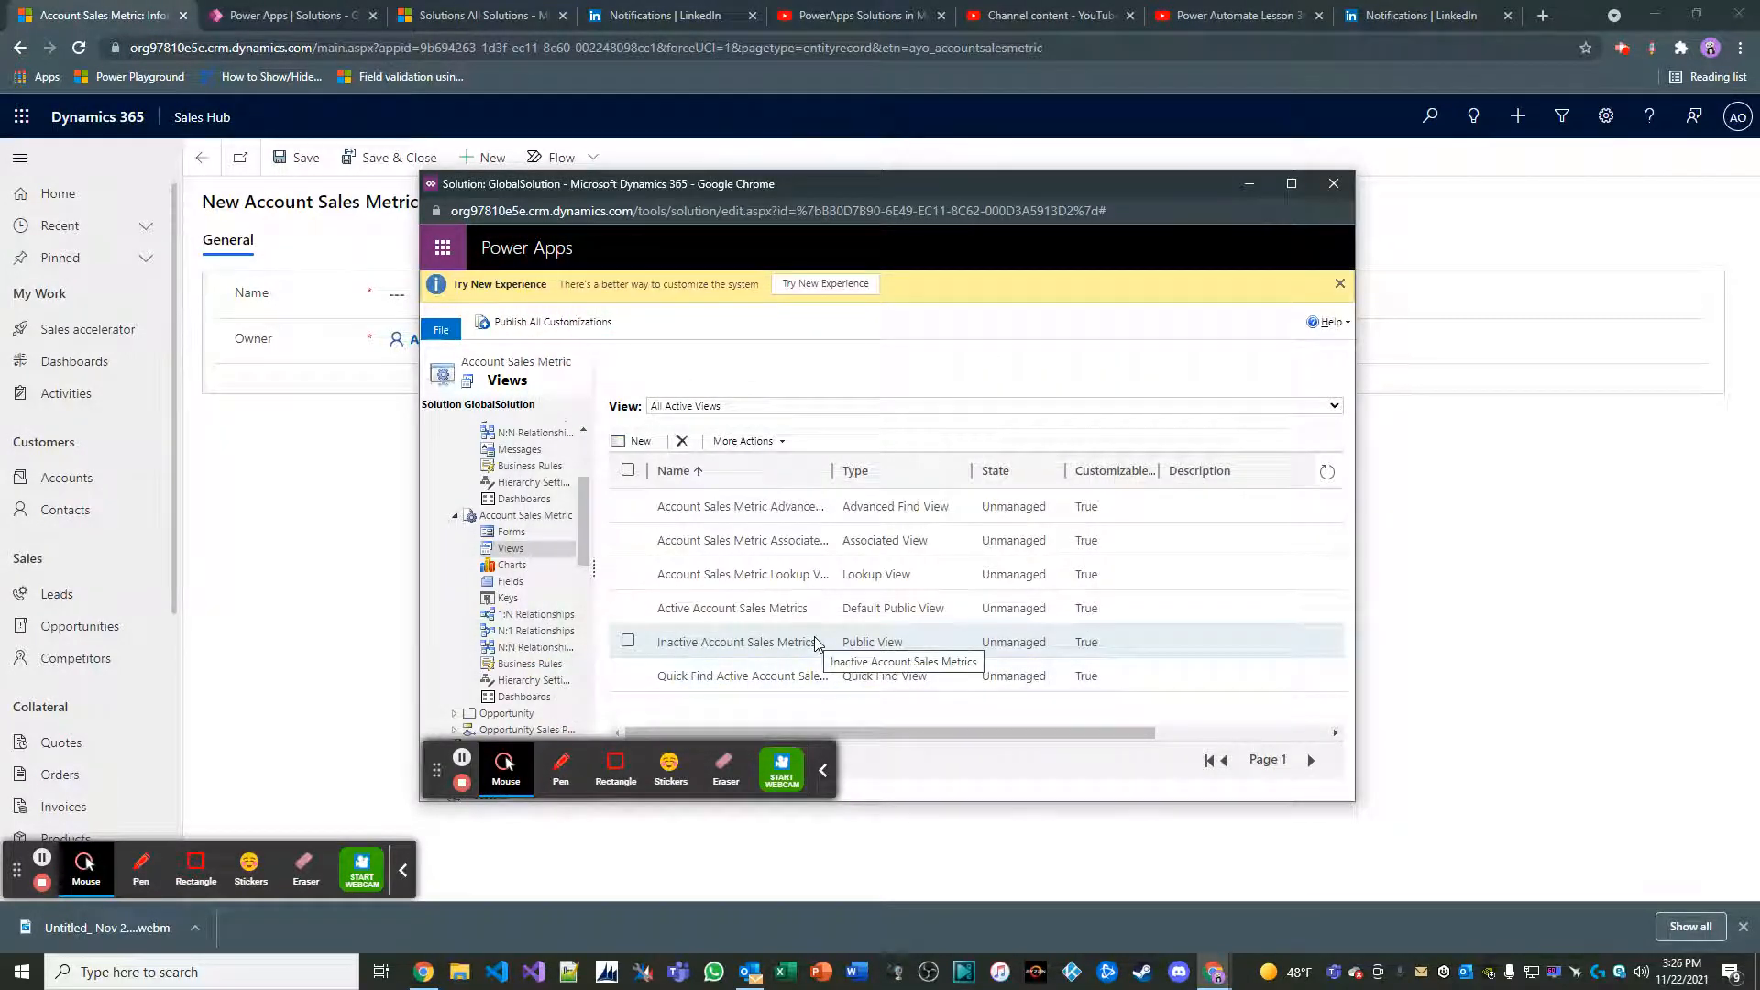
Publish the Account Sales Metric entity's customizations and return to the Sales Hub window
{"action": "left_click", "coordinate": [522, 521]}
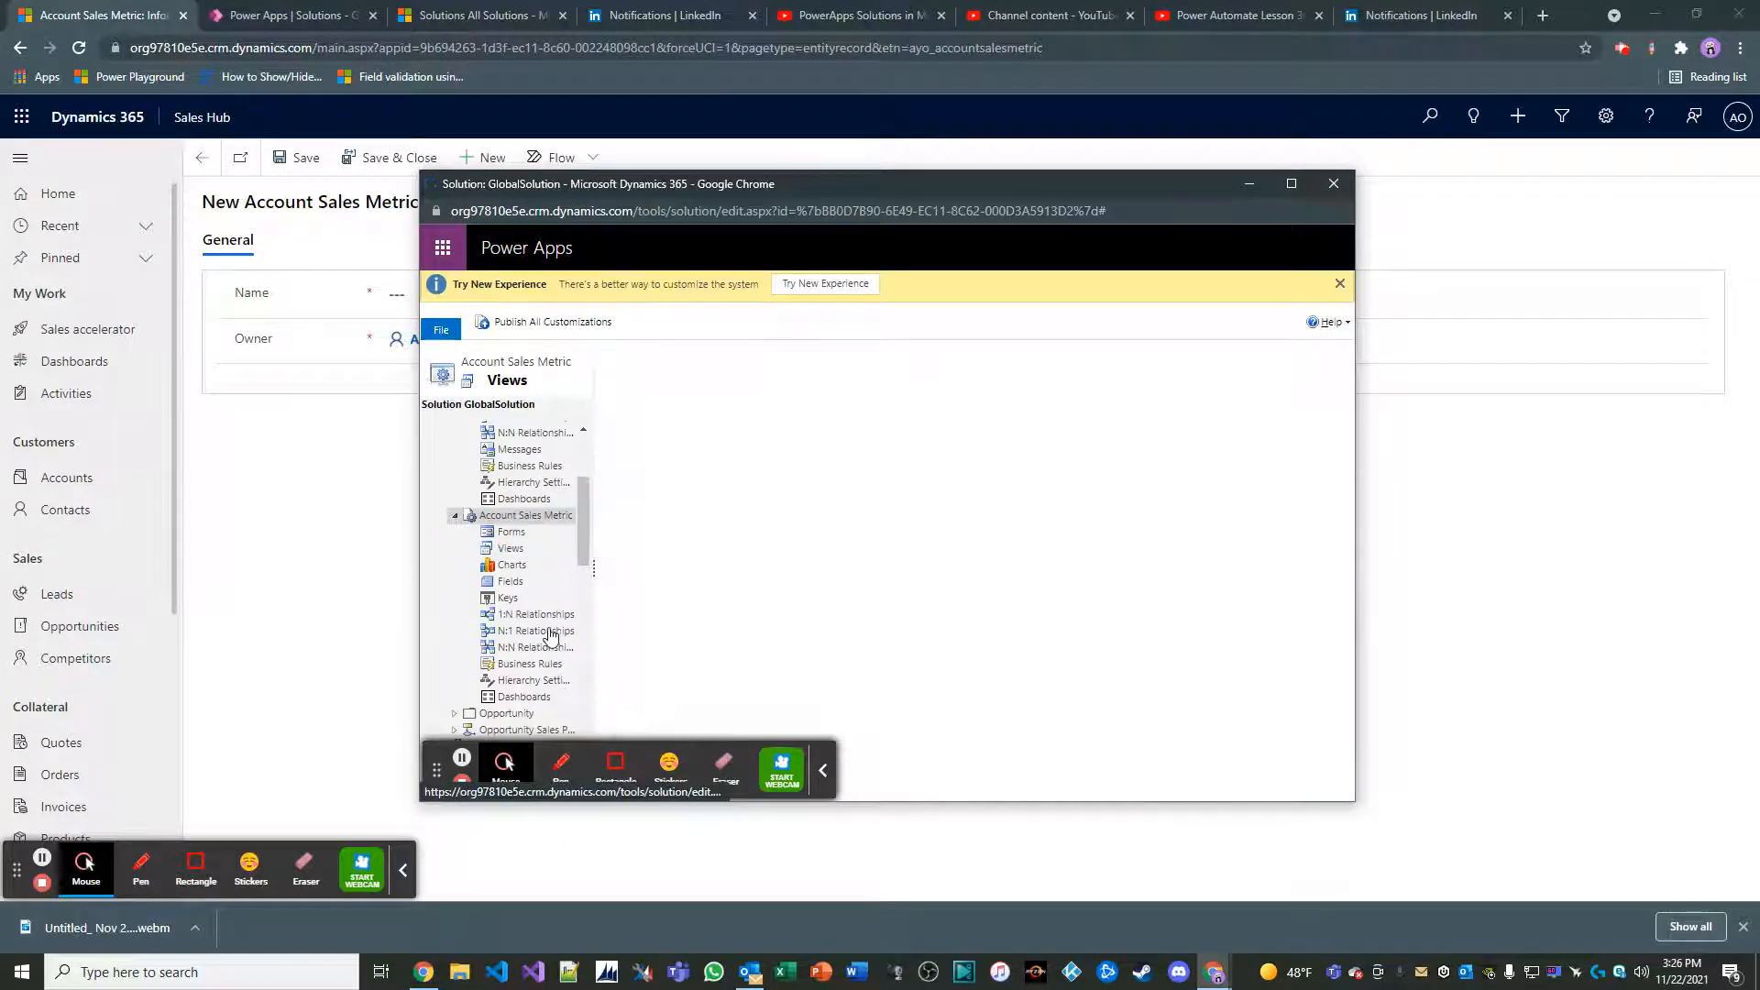
{"action": "left_click", "coordinate": [788, 326]}
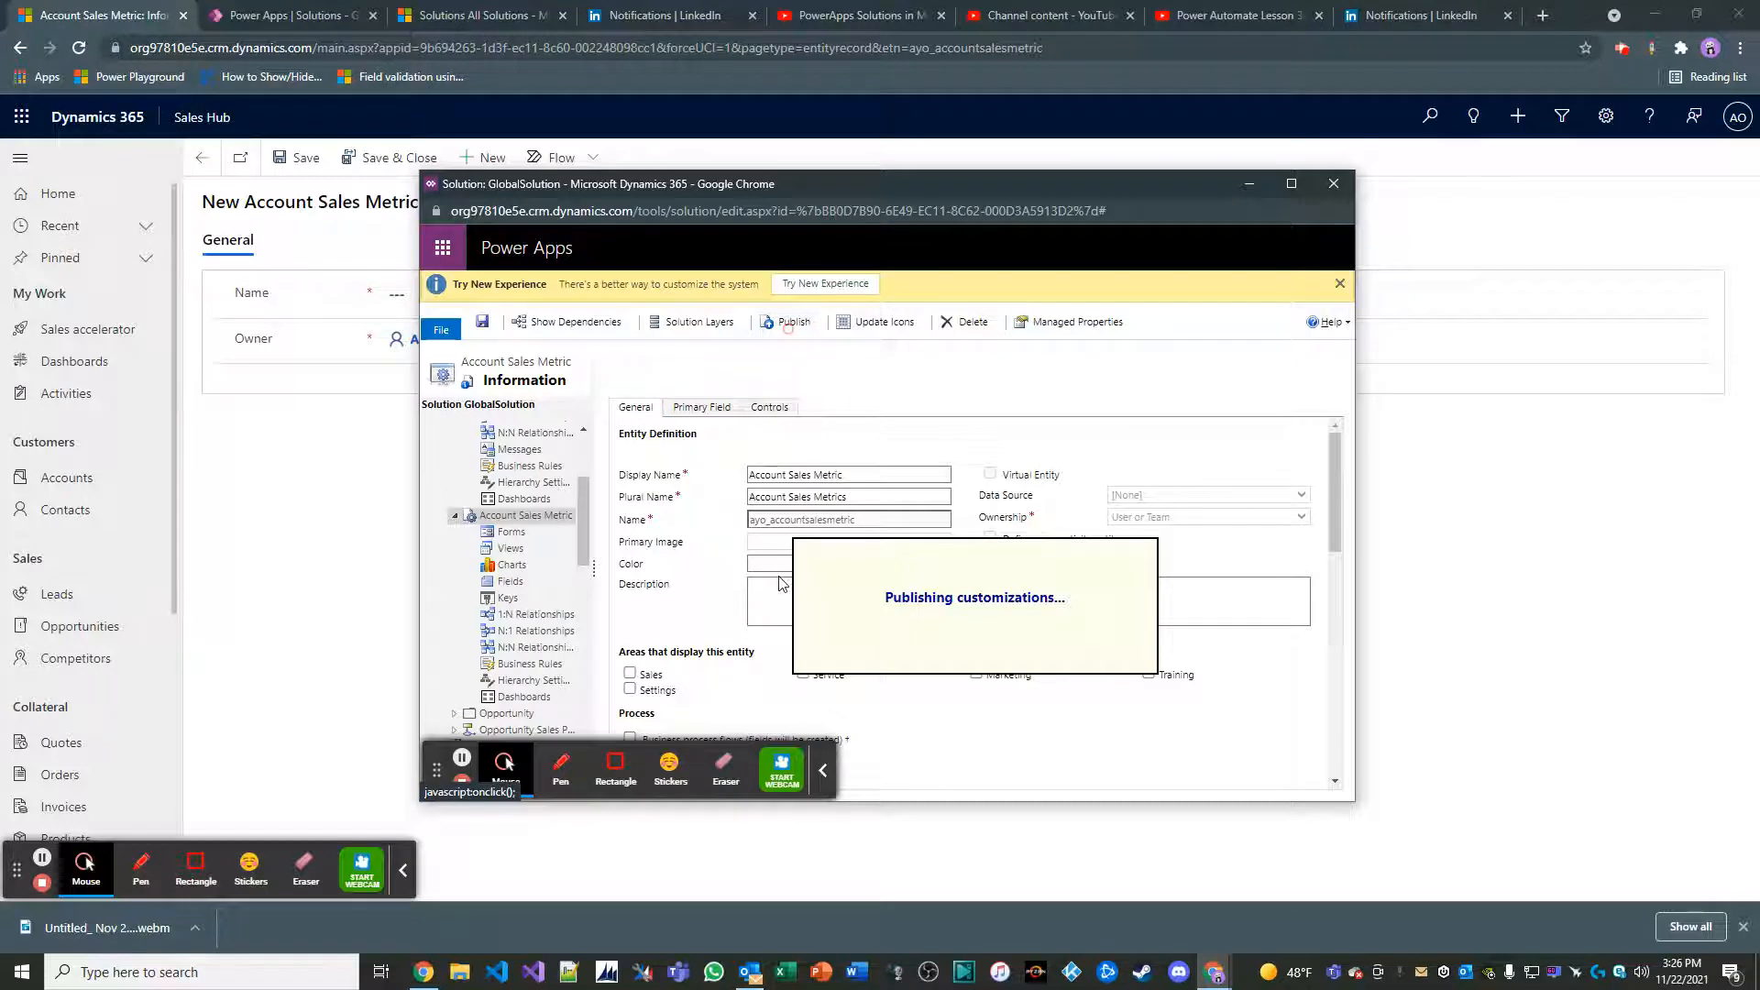
{"action": "left_click", "coordinate": [318, 527]}
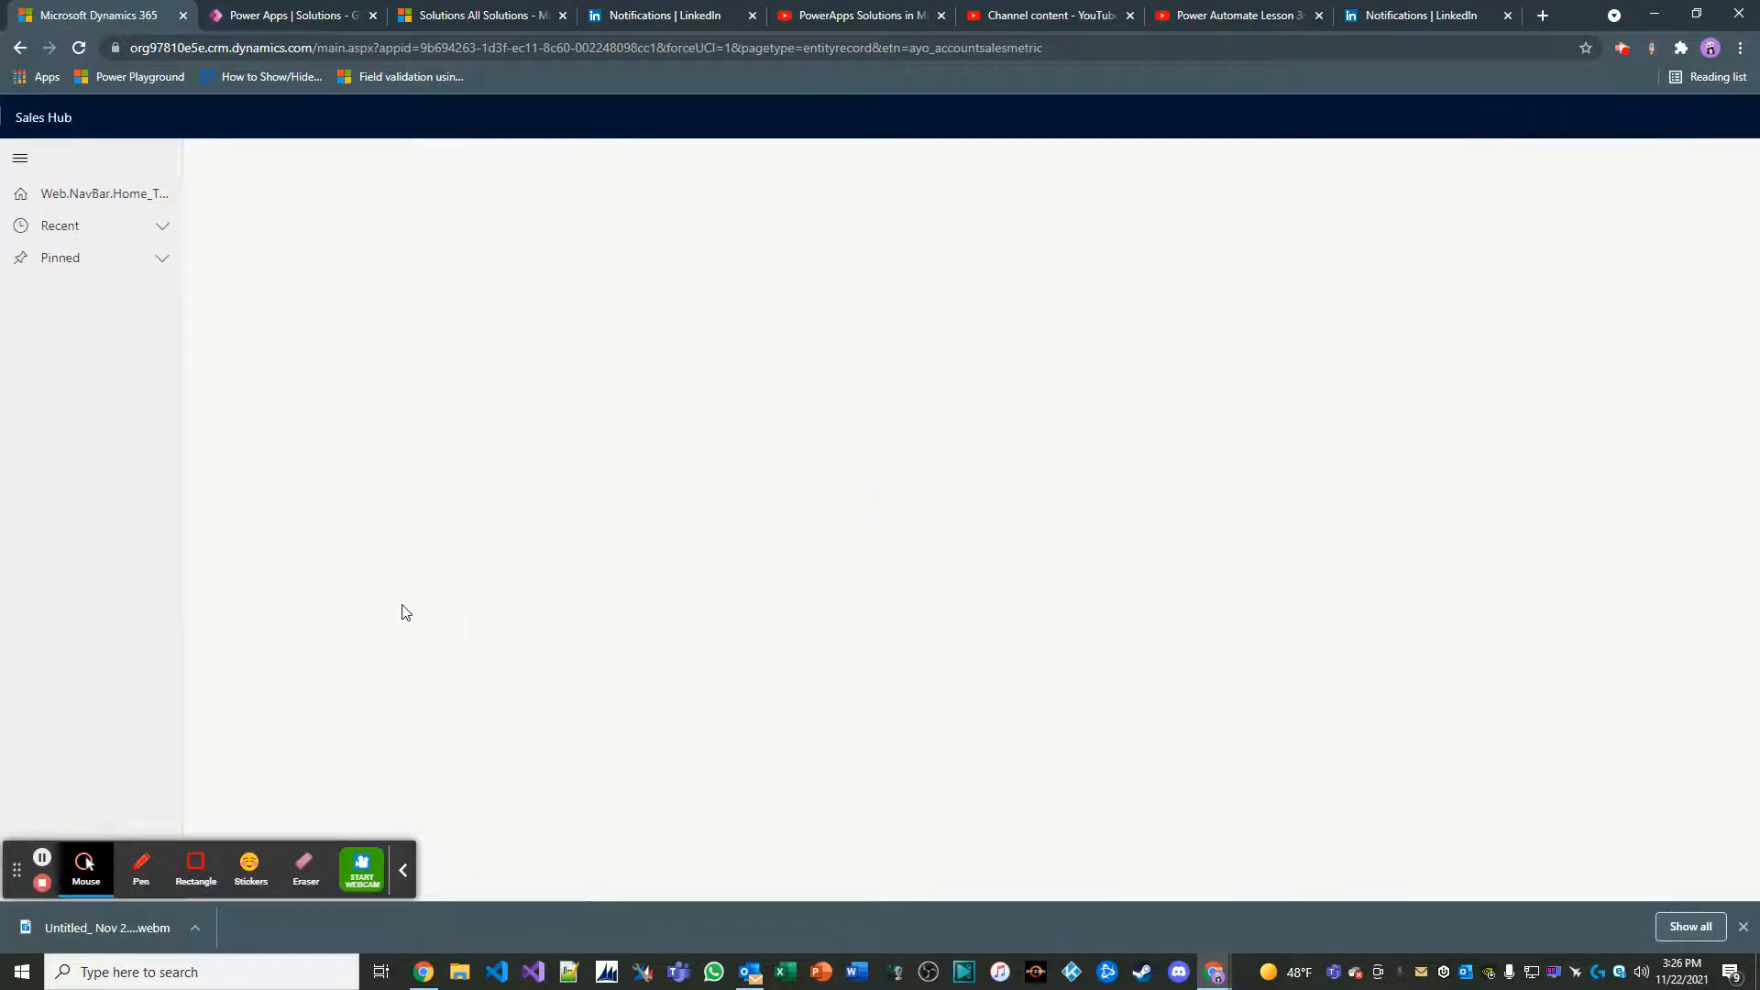
Dismiss the permissions error and force a hard reload of the Sales Hub page using the browser's developer tools
{"action": "left_click", "coordinate": [1163, 592]}
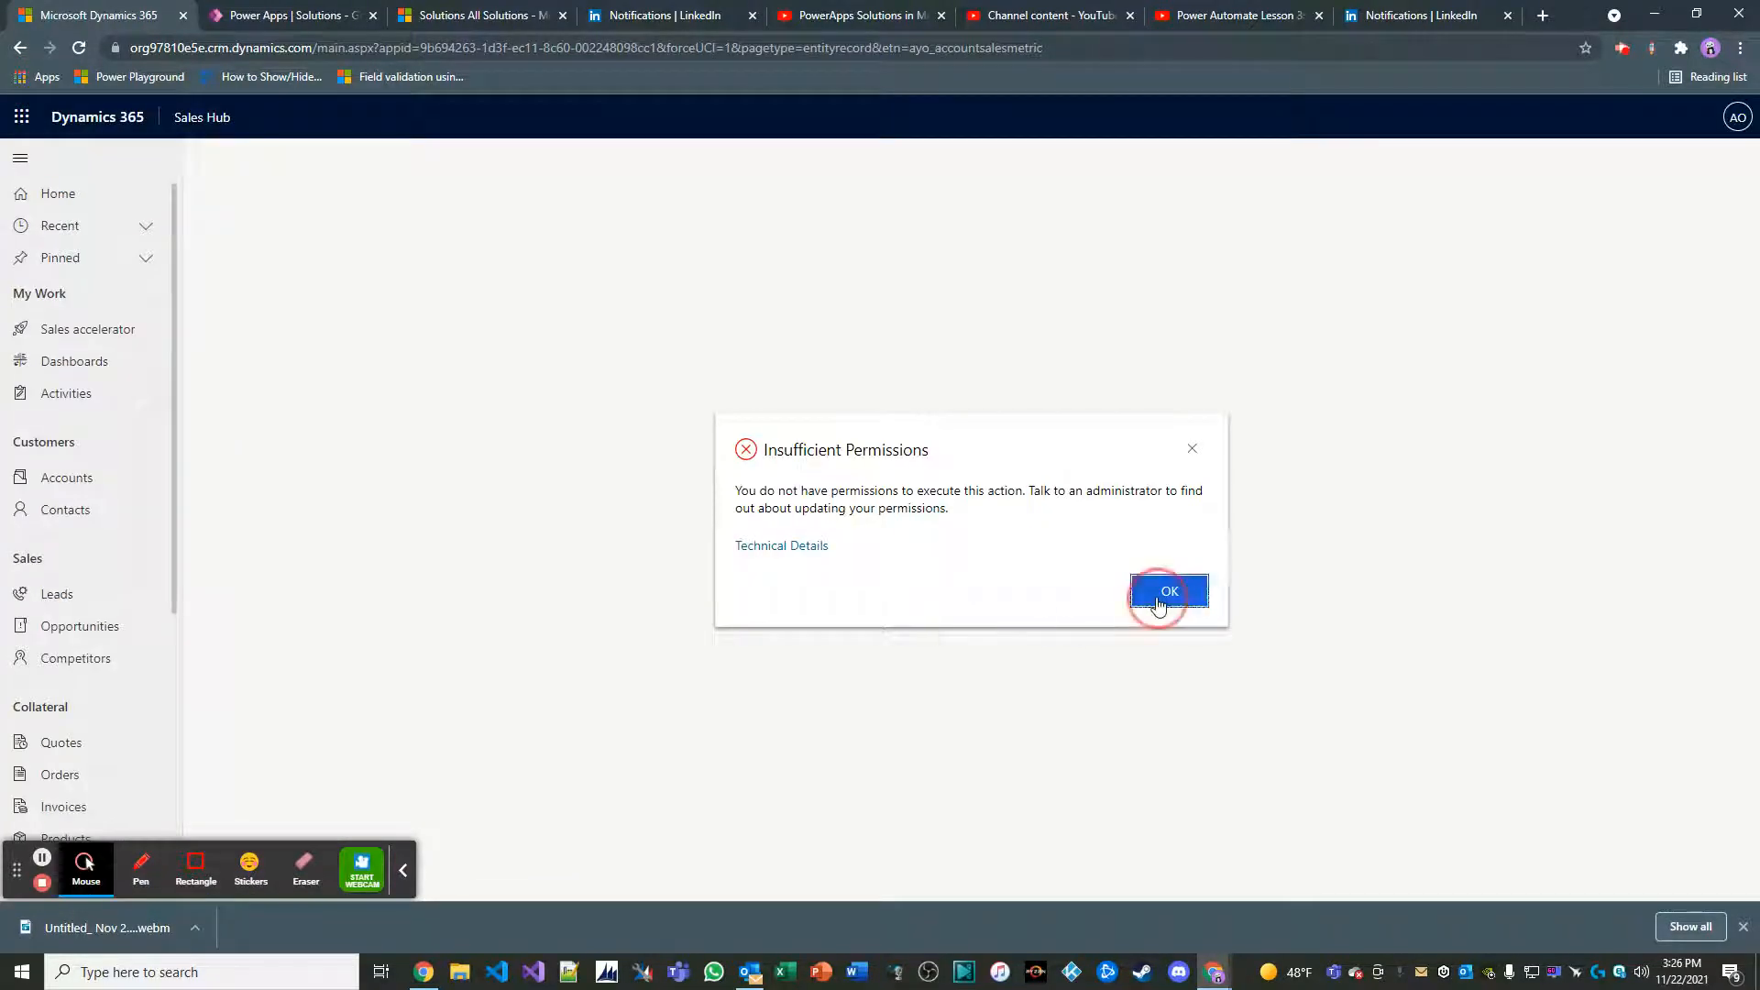
{"action": "left_click", "coordinate": [1183, 592]}
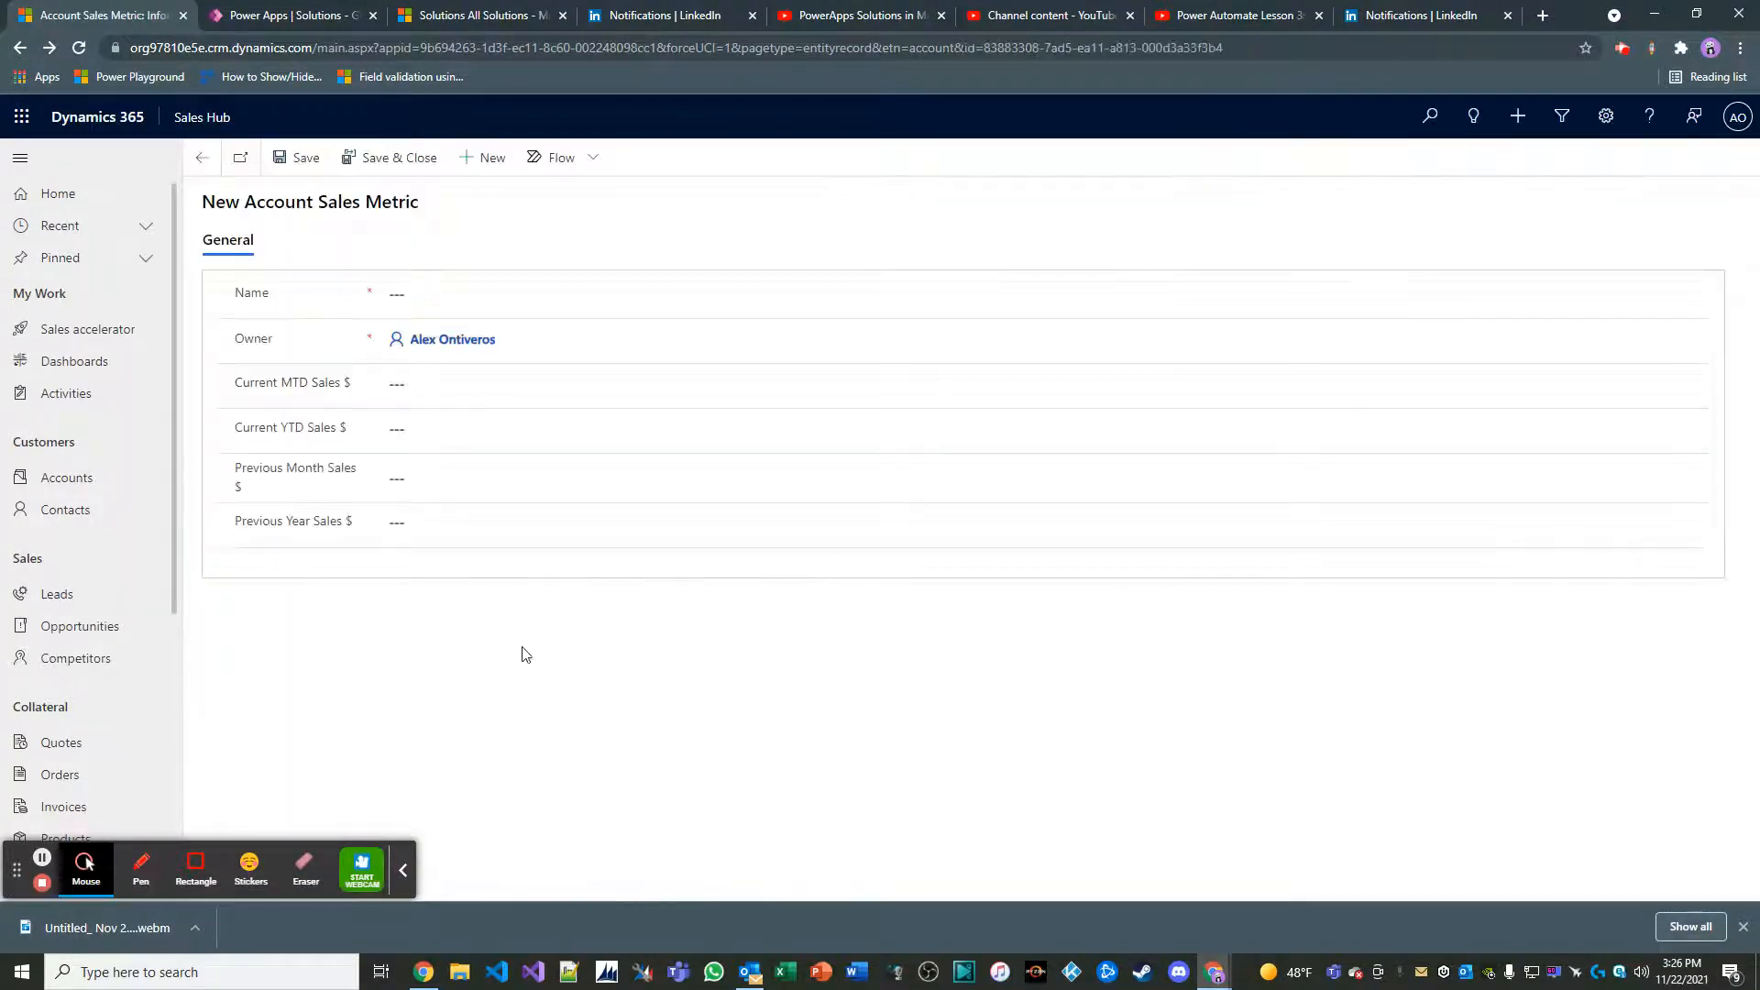
{"action": "key", "text": "F12"}
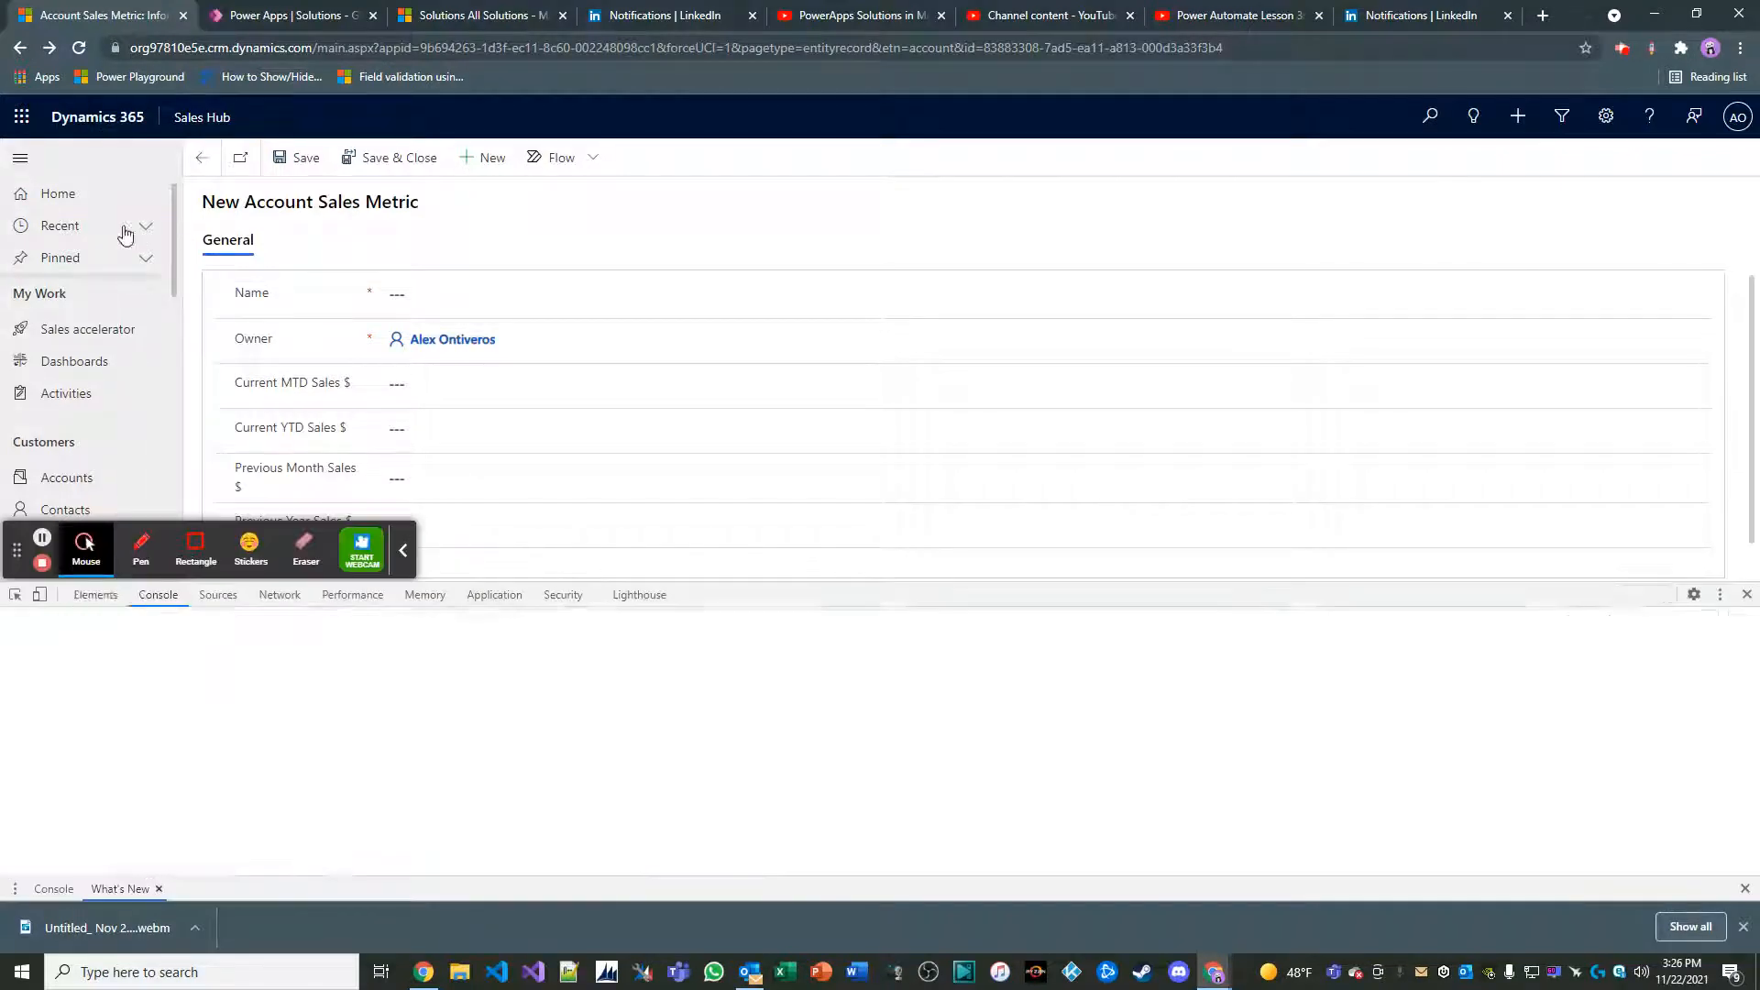
{"action": "right_click", "coordinate": [79, 48]}
{"action": "left_click", "coordinate": [116, 136]}
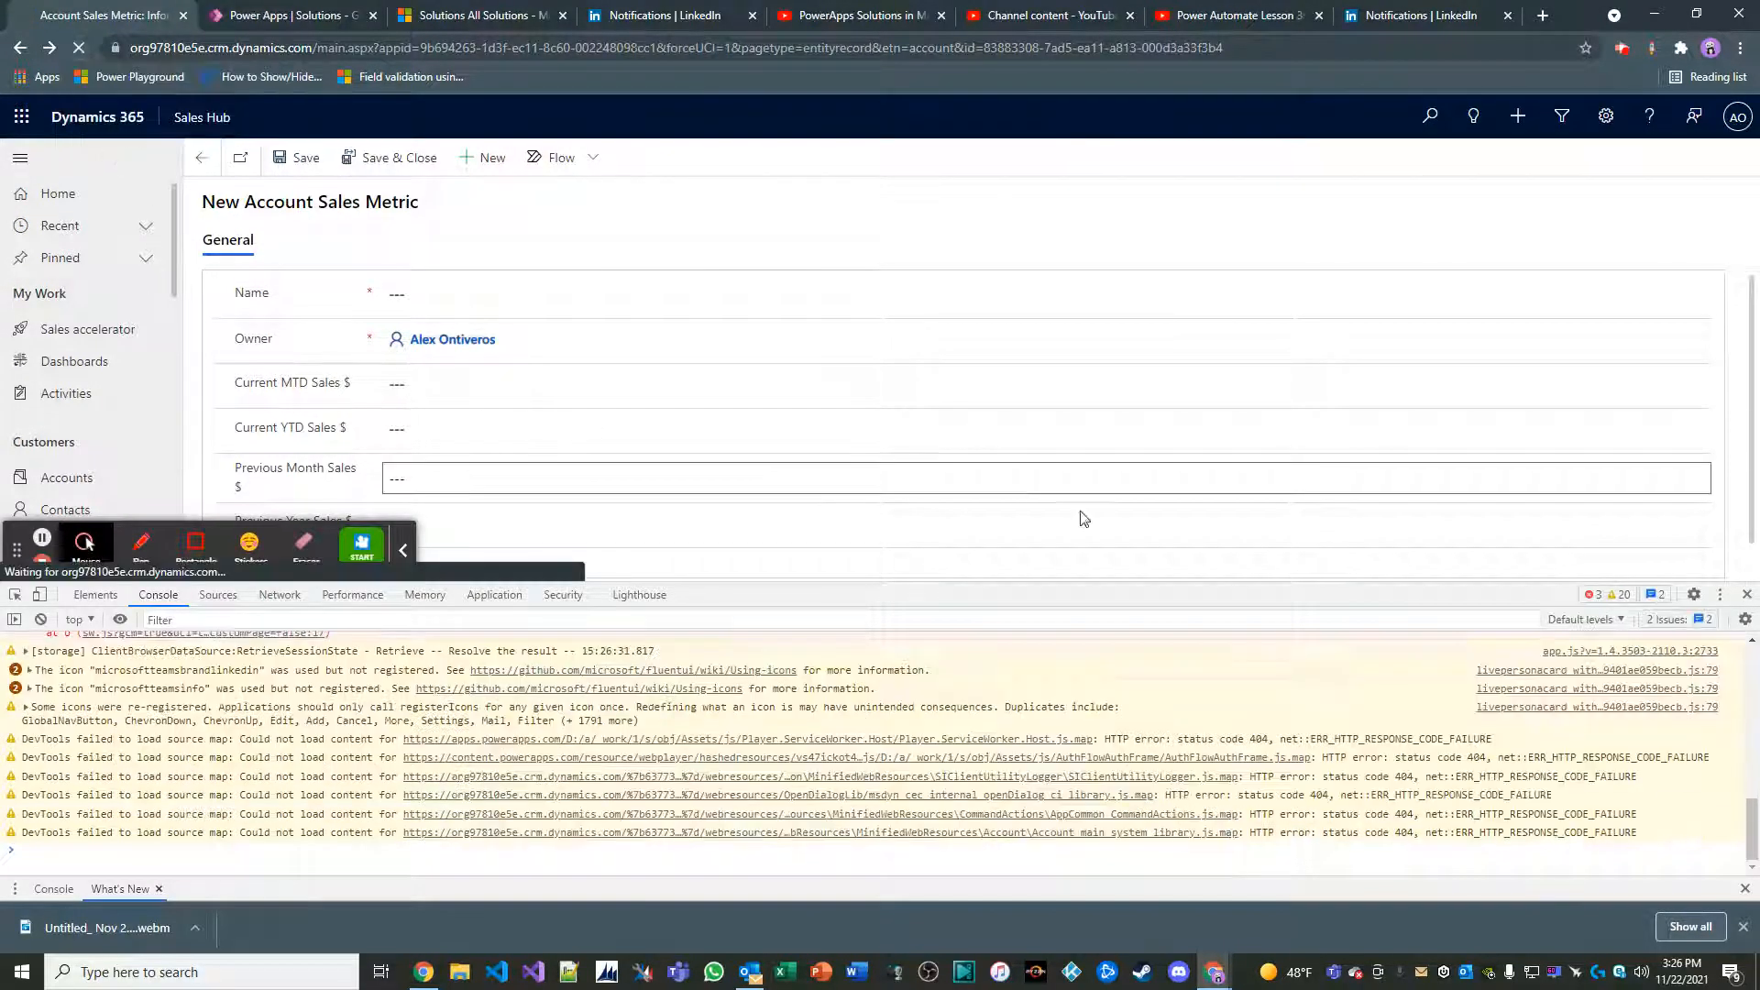
{"action": "left_click", "coordinate": [1746, 594]}
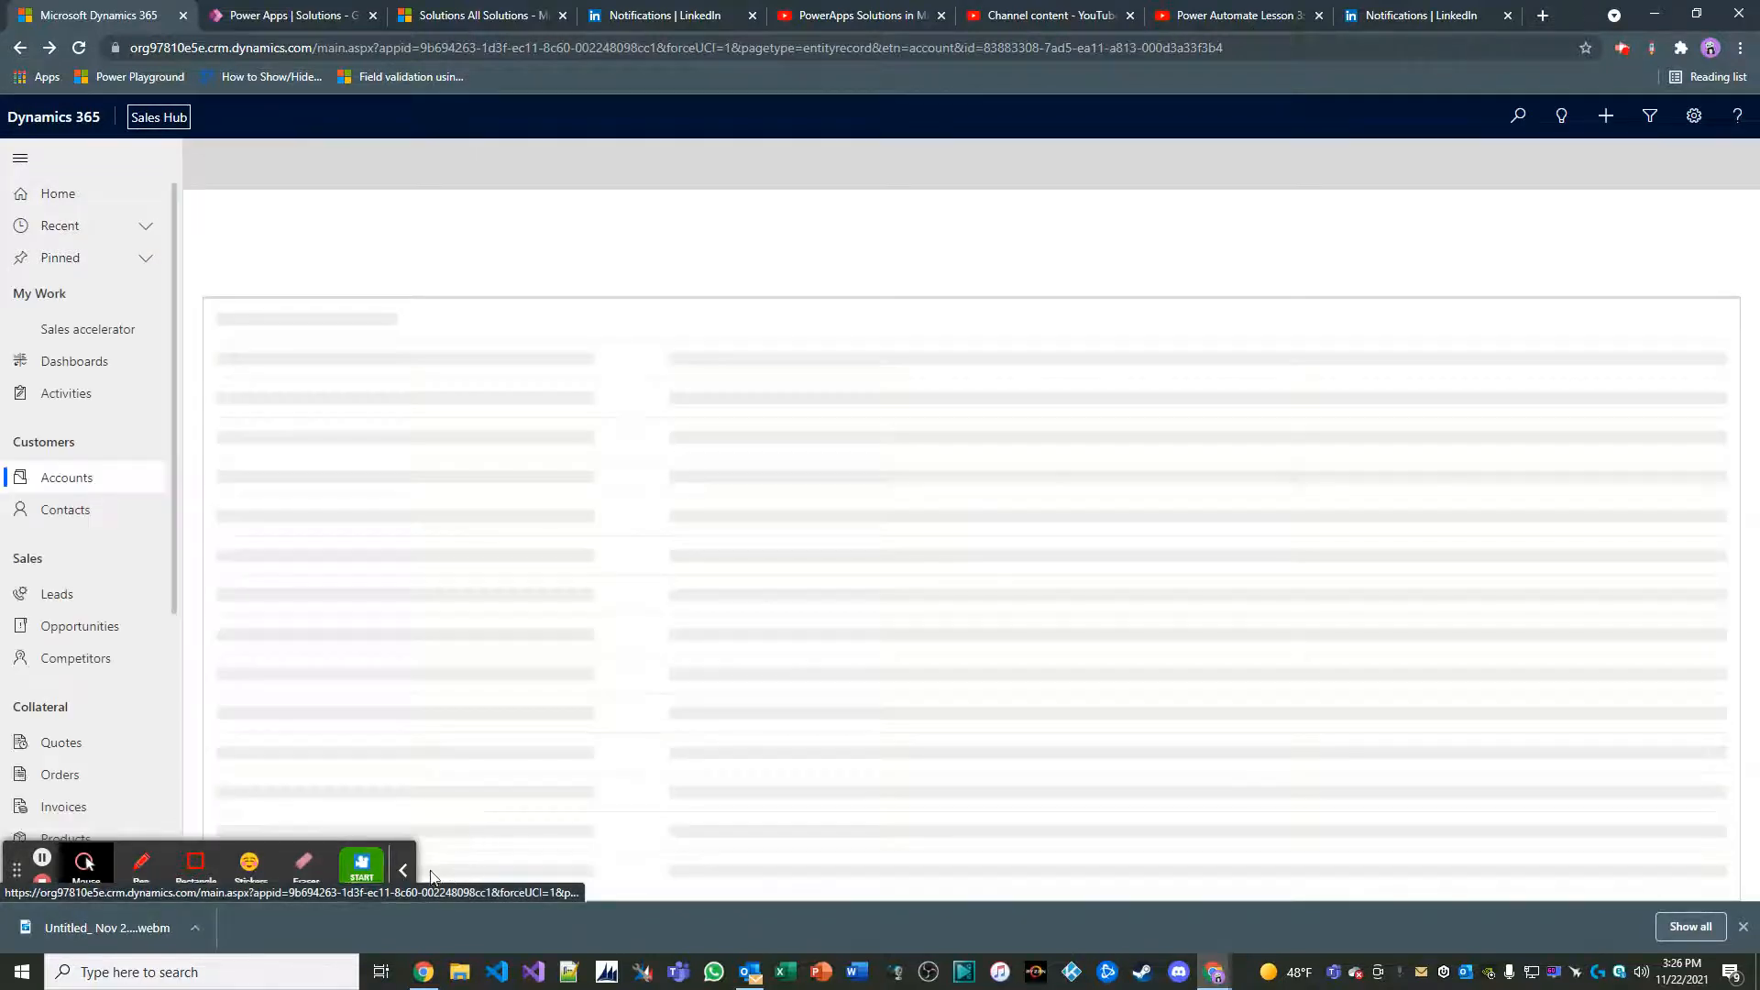
Start a new Account Sales Metric from the A. Datum Corporation account's metrics sub-grid and name it November Sales 2021
{"action": "left_click", "coordinate": [402, 871]}
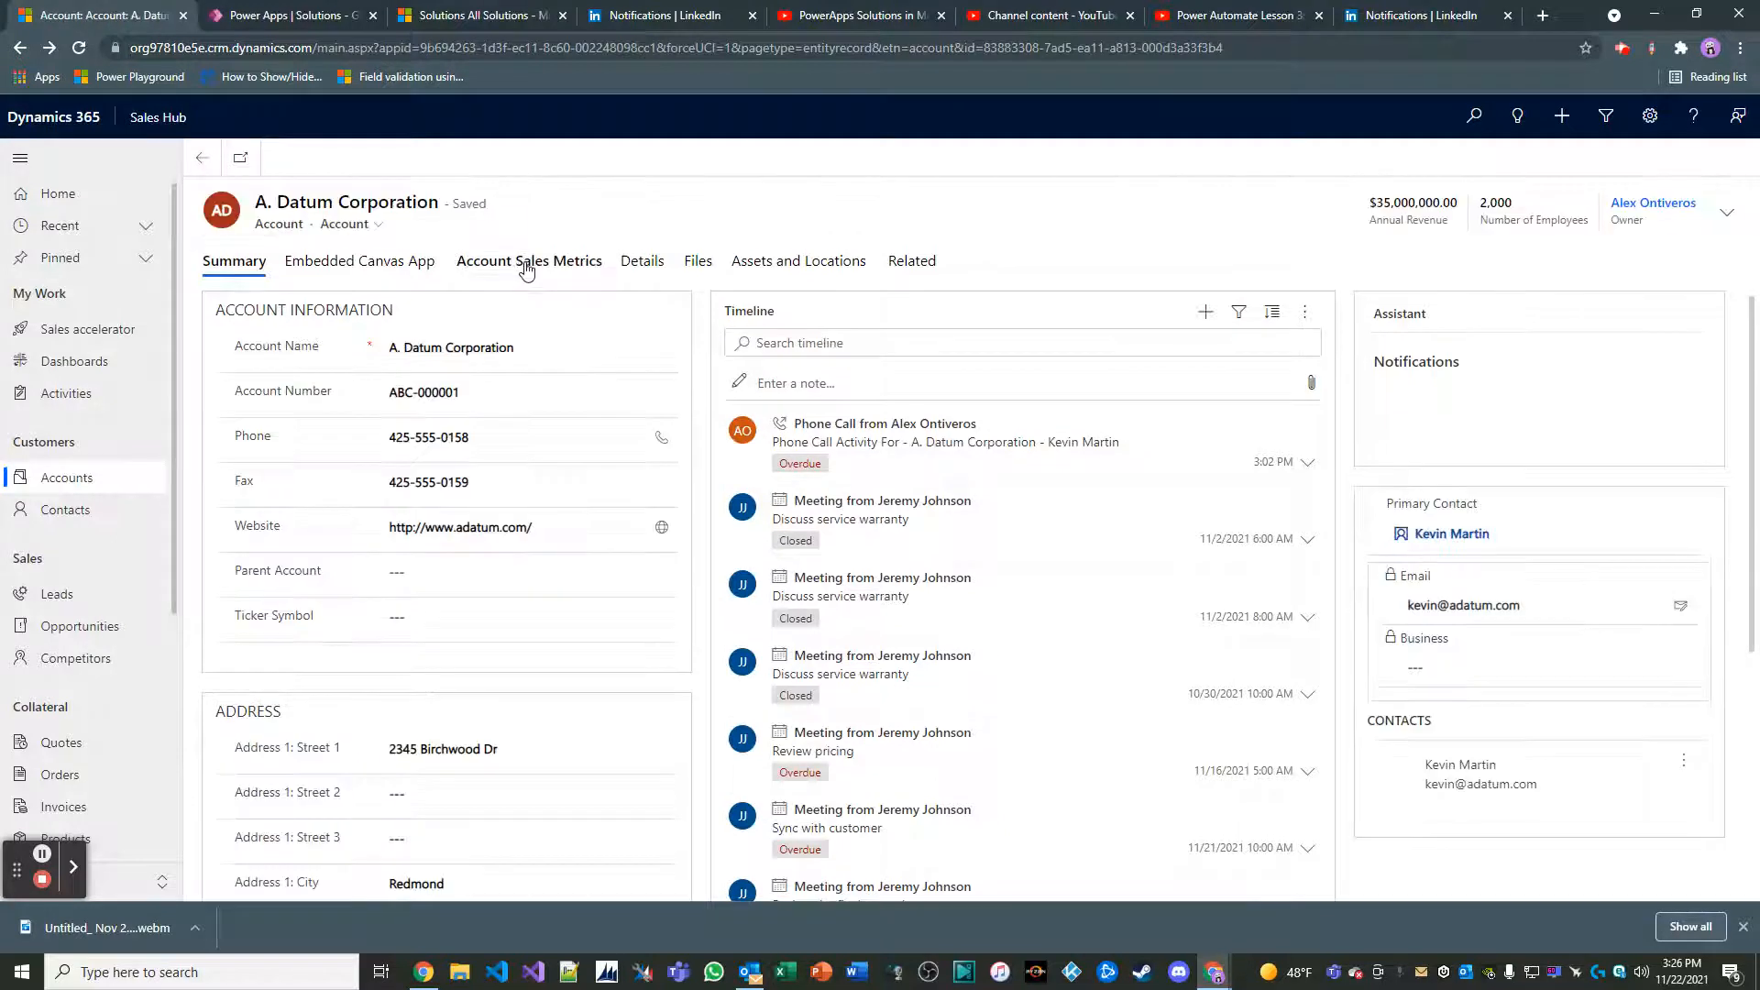
{"action": "left_click", "coordinate": [531, 262]}
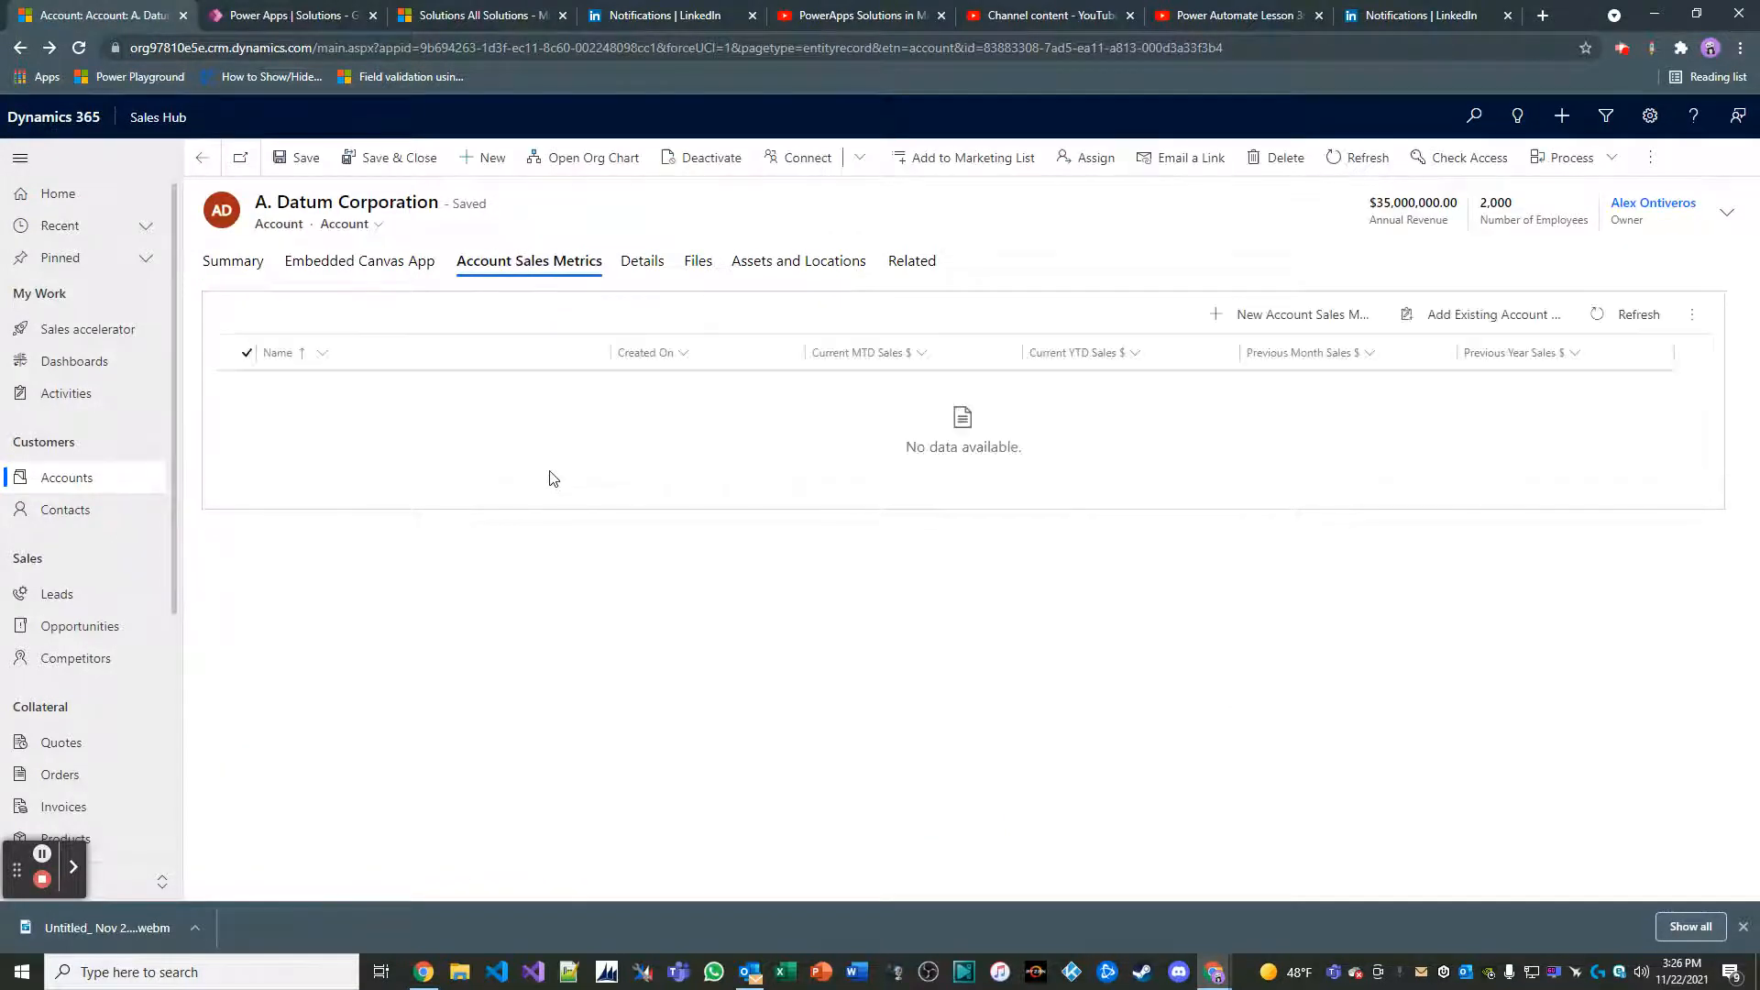
{"action": "left_click", "coordinate": [1251, 322]}
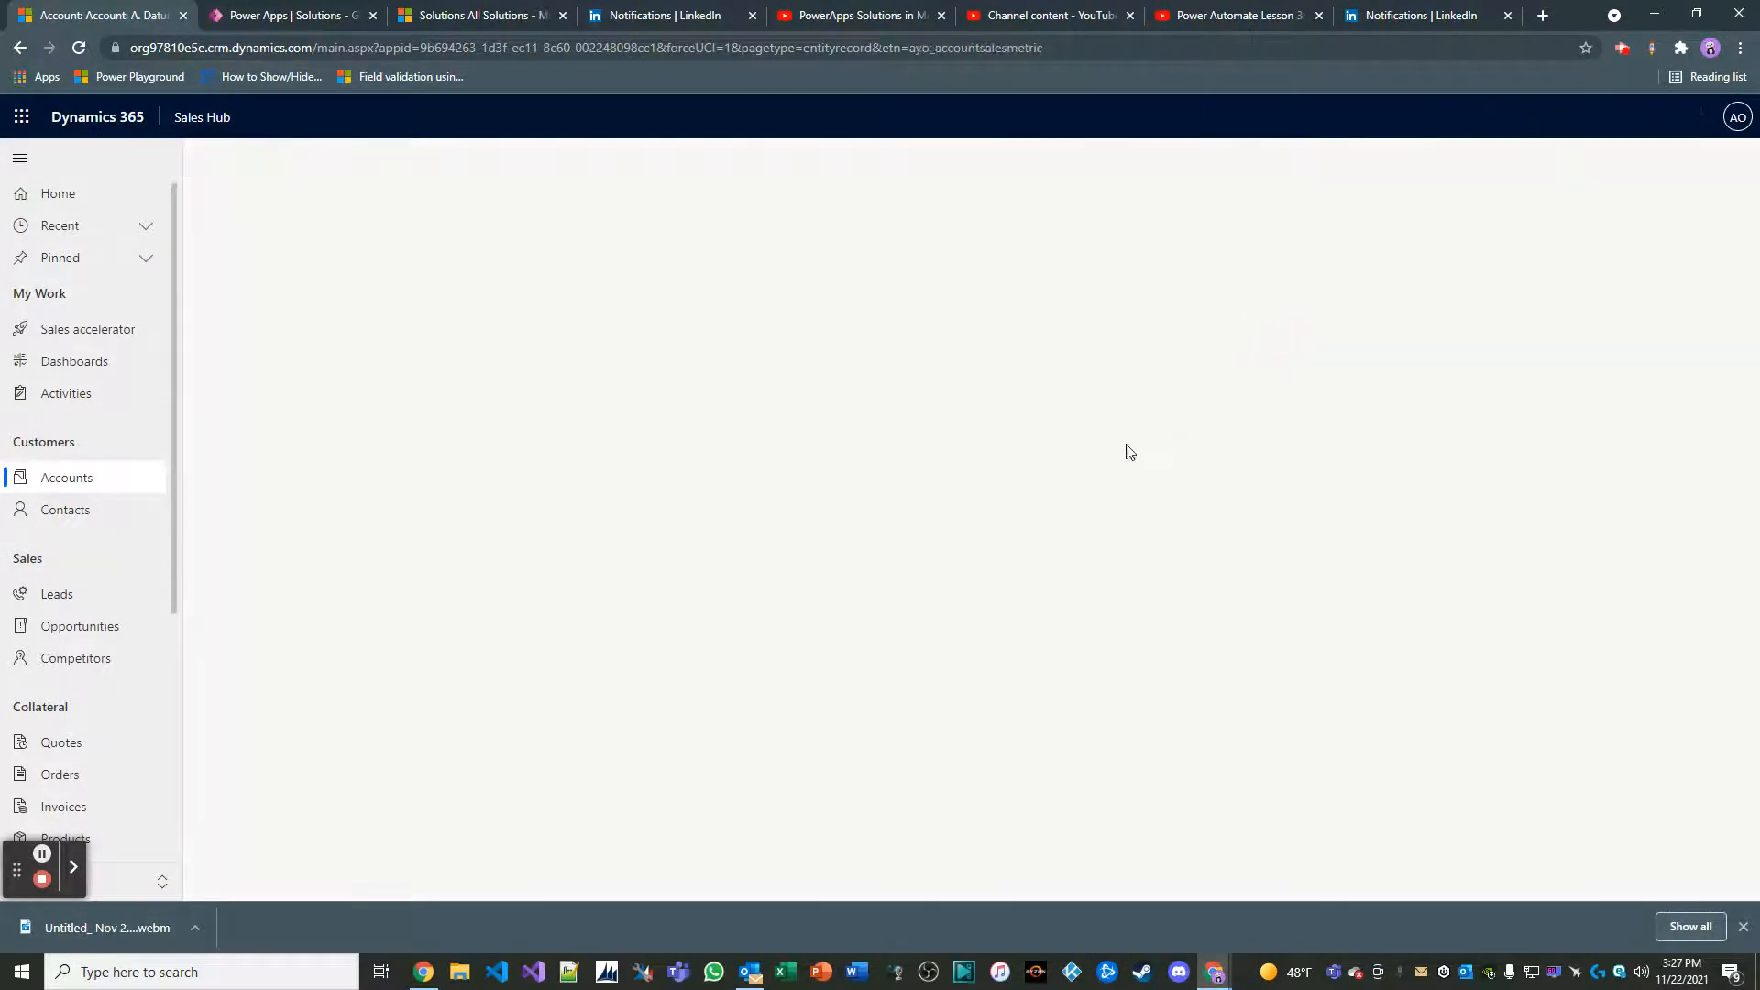
{"action": "left_click", "coordinate": [483, 299]}
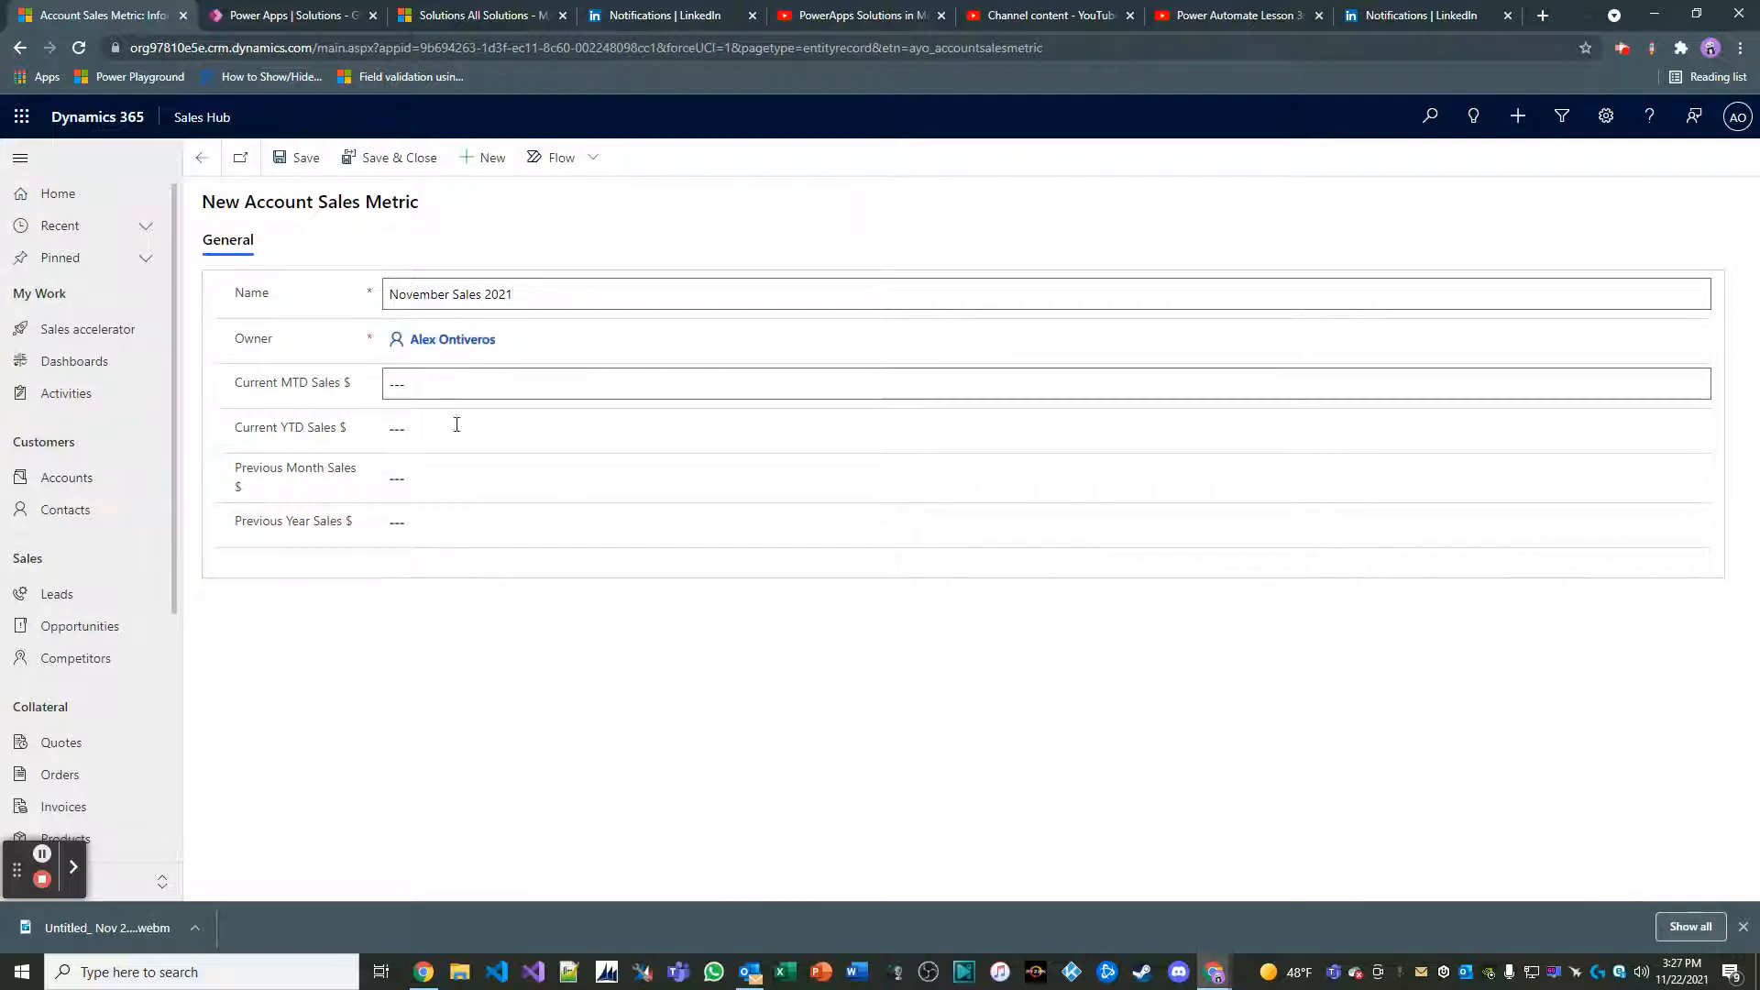
Set the new metric's Current MTD Sales $ to 525,000 and Current YTD Sales $ to 1,500,000
{"action": "left_click", "coordinate": [468, 390]}
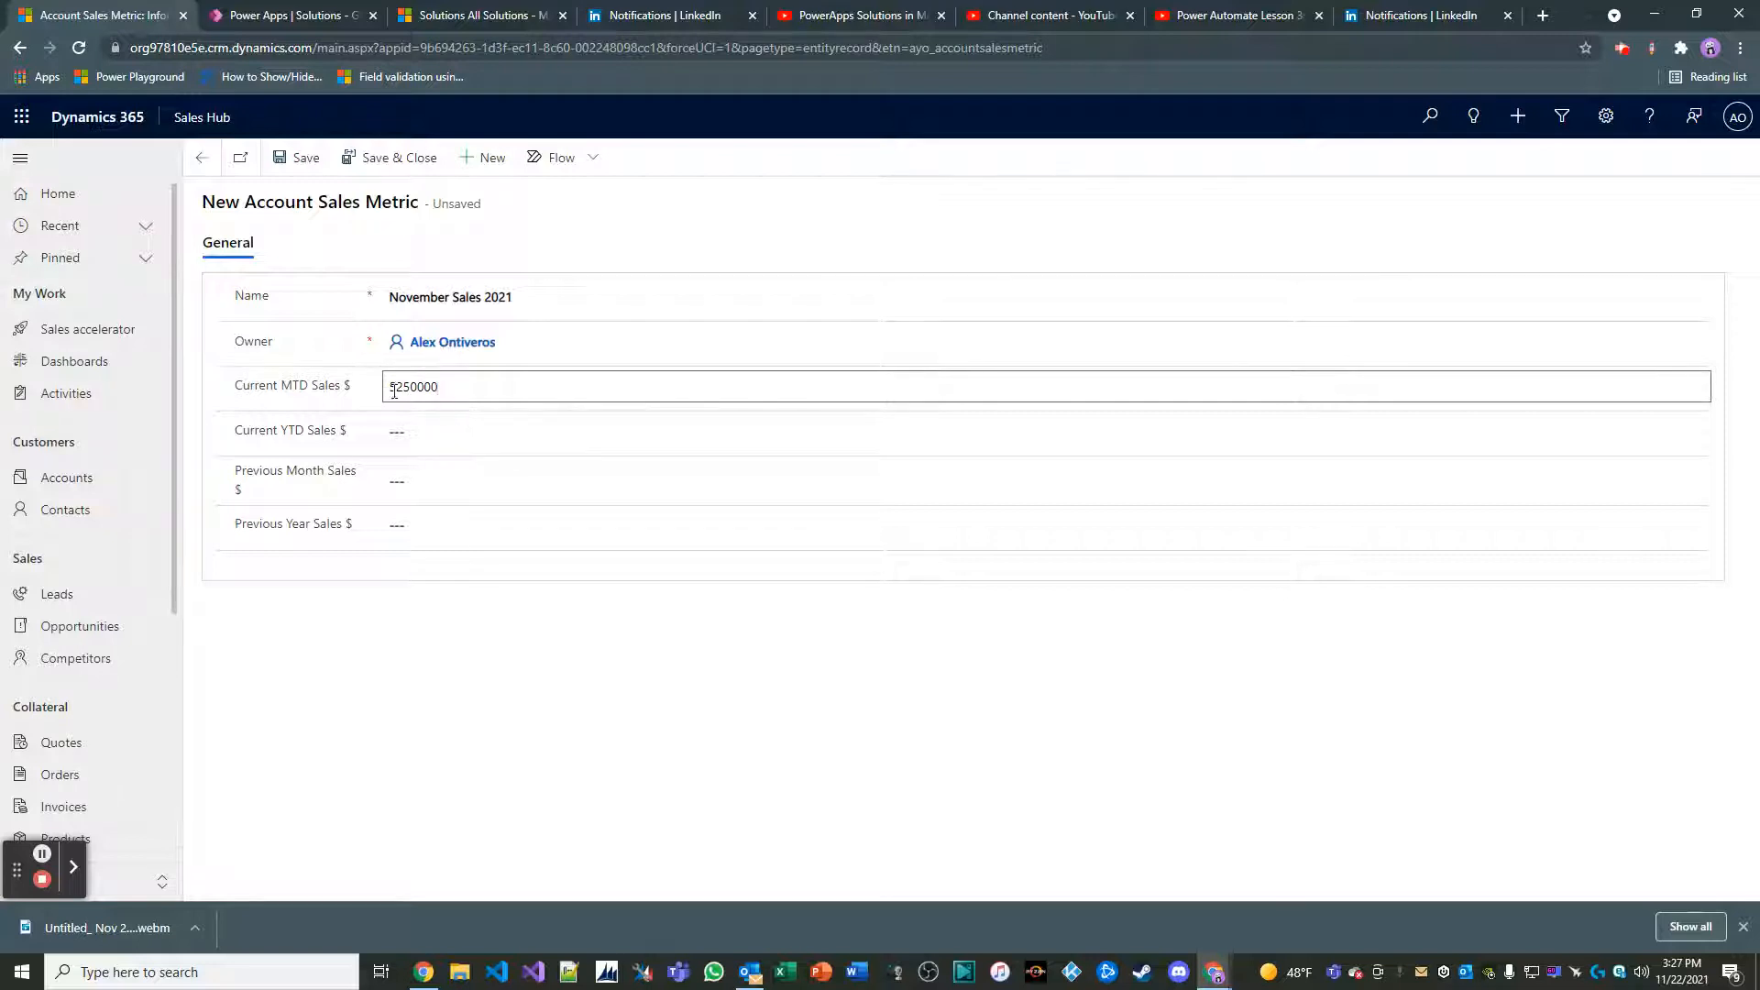
{"action": "left_click", "coordinate": [406, 440]}
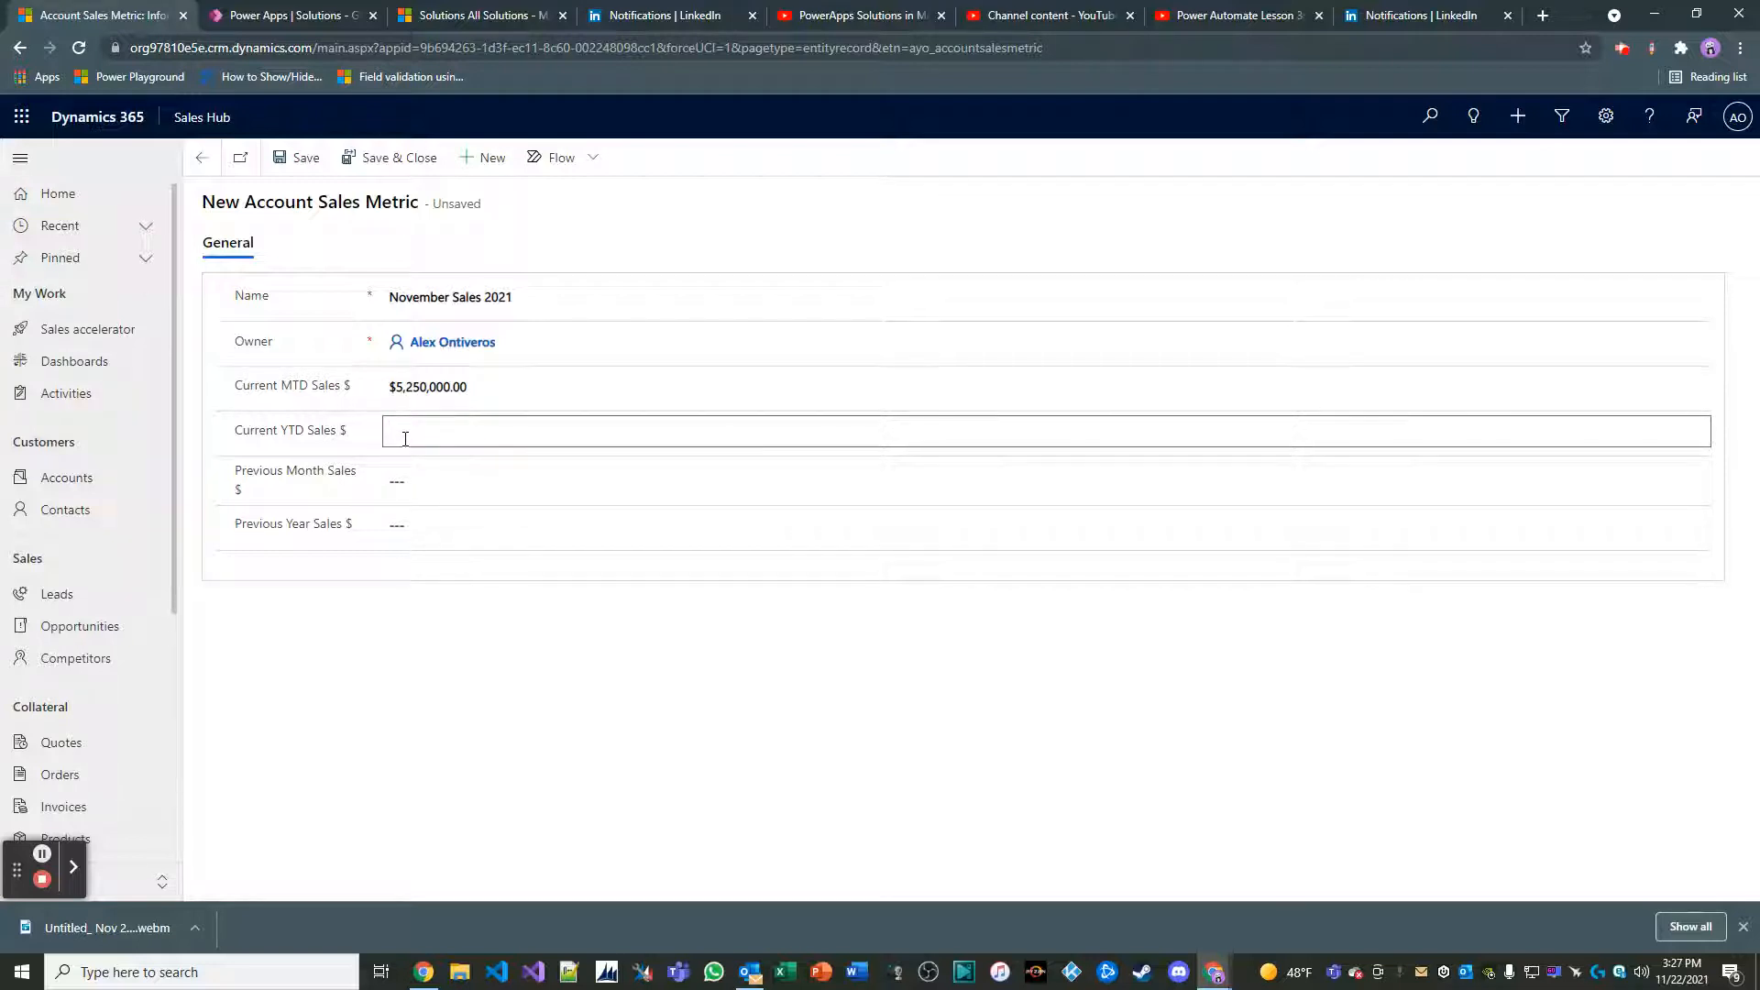
{"action": "left_click", "coordinate": [434, 637]}
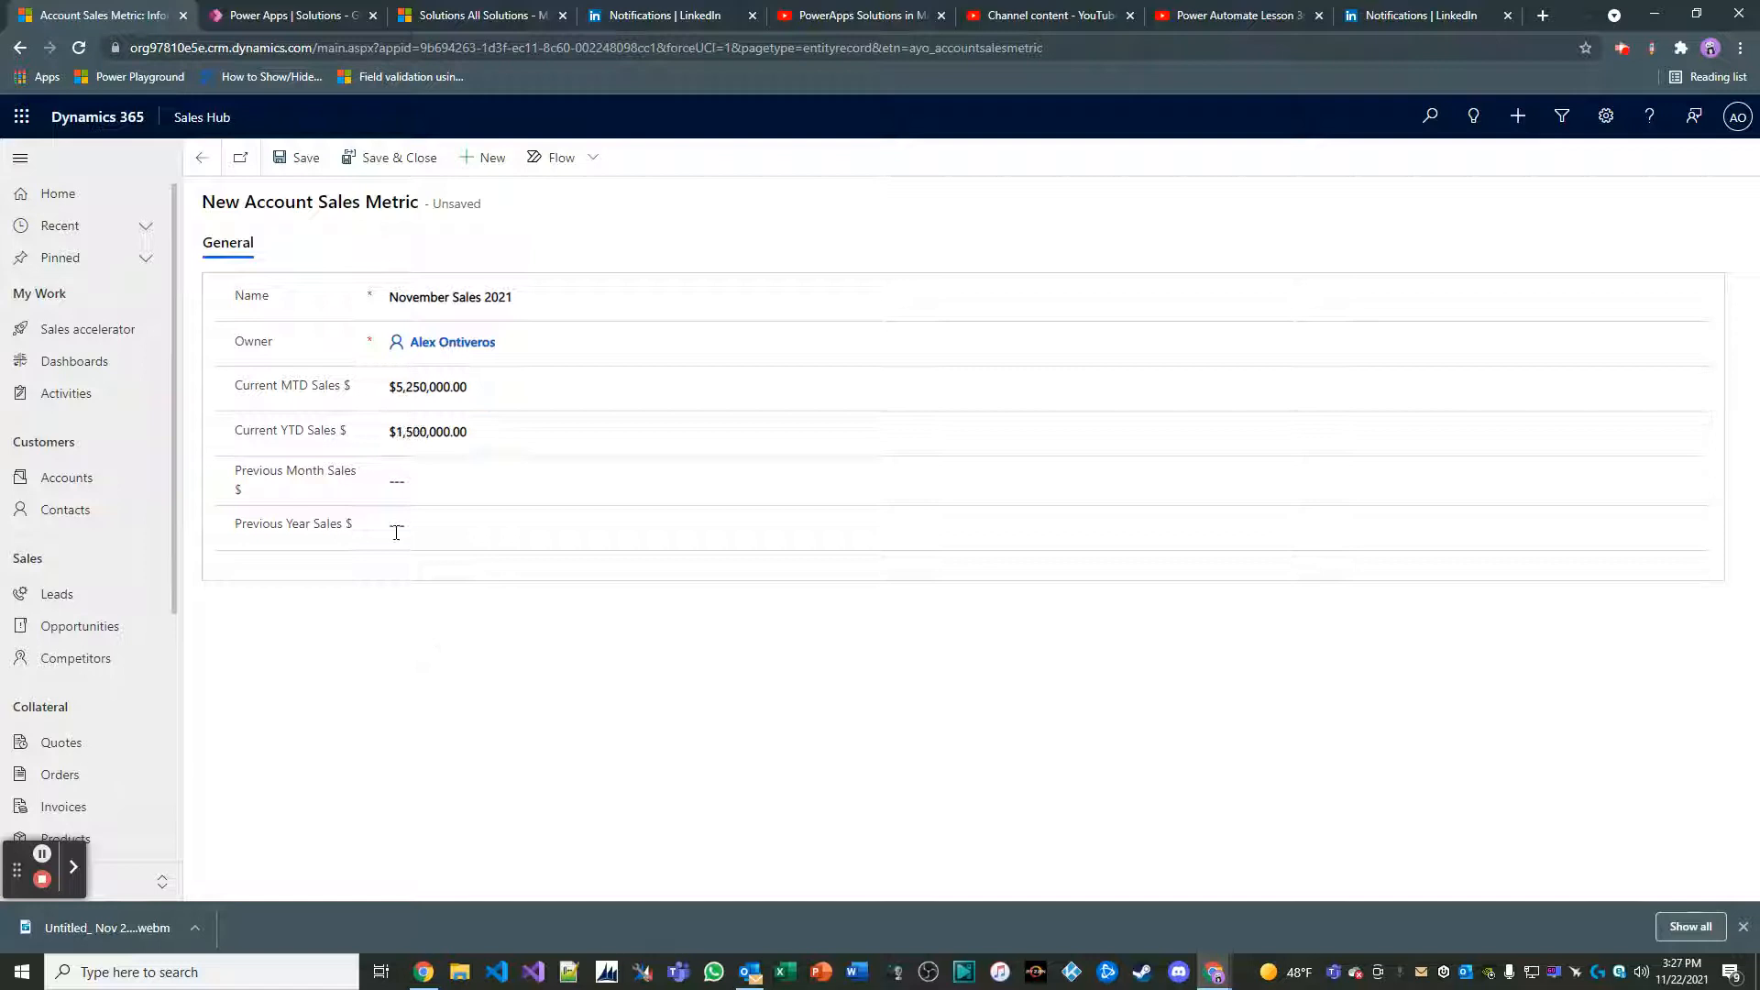
{"action": "left_click", "coordinate": [427, 388]}
{"action": "key", "text": "BackSpace"}
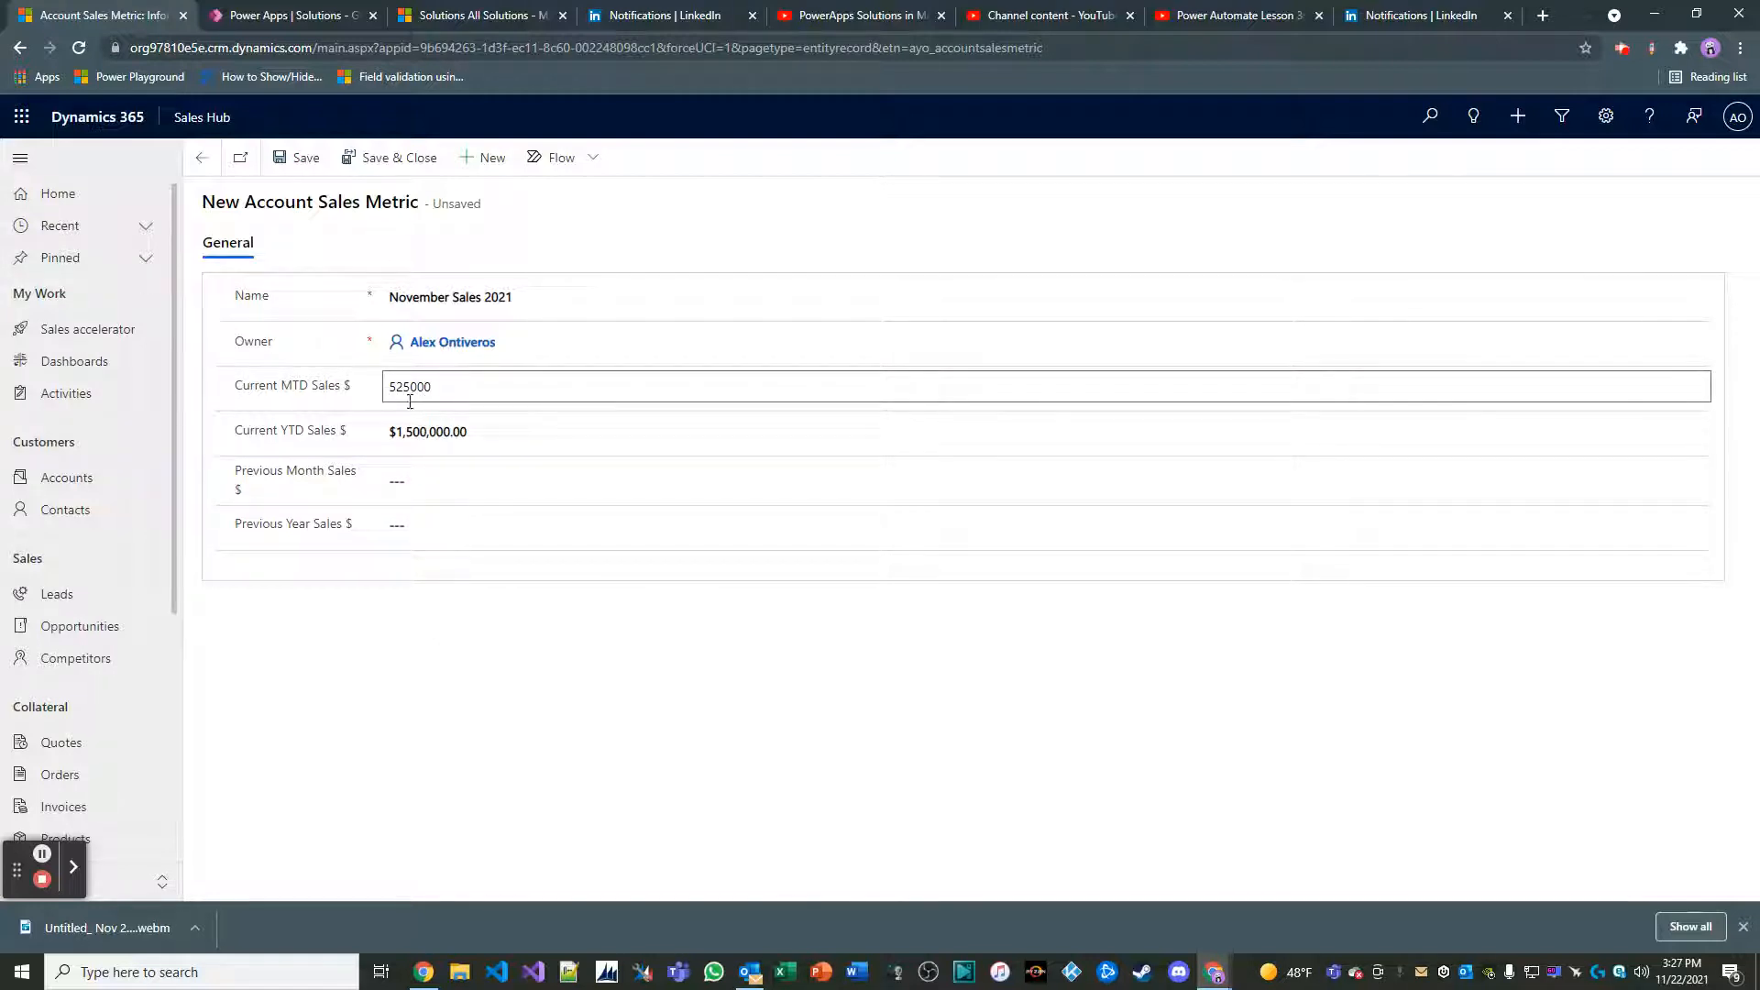
{"action": "left_click", "coordinate": [492, 812]}
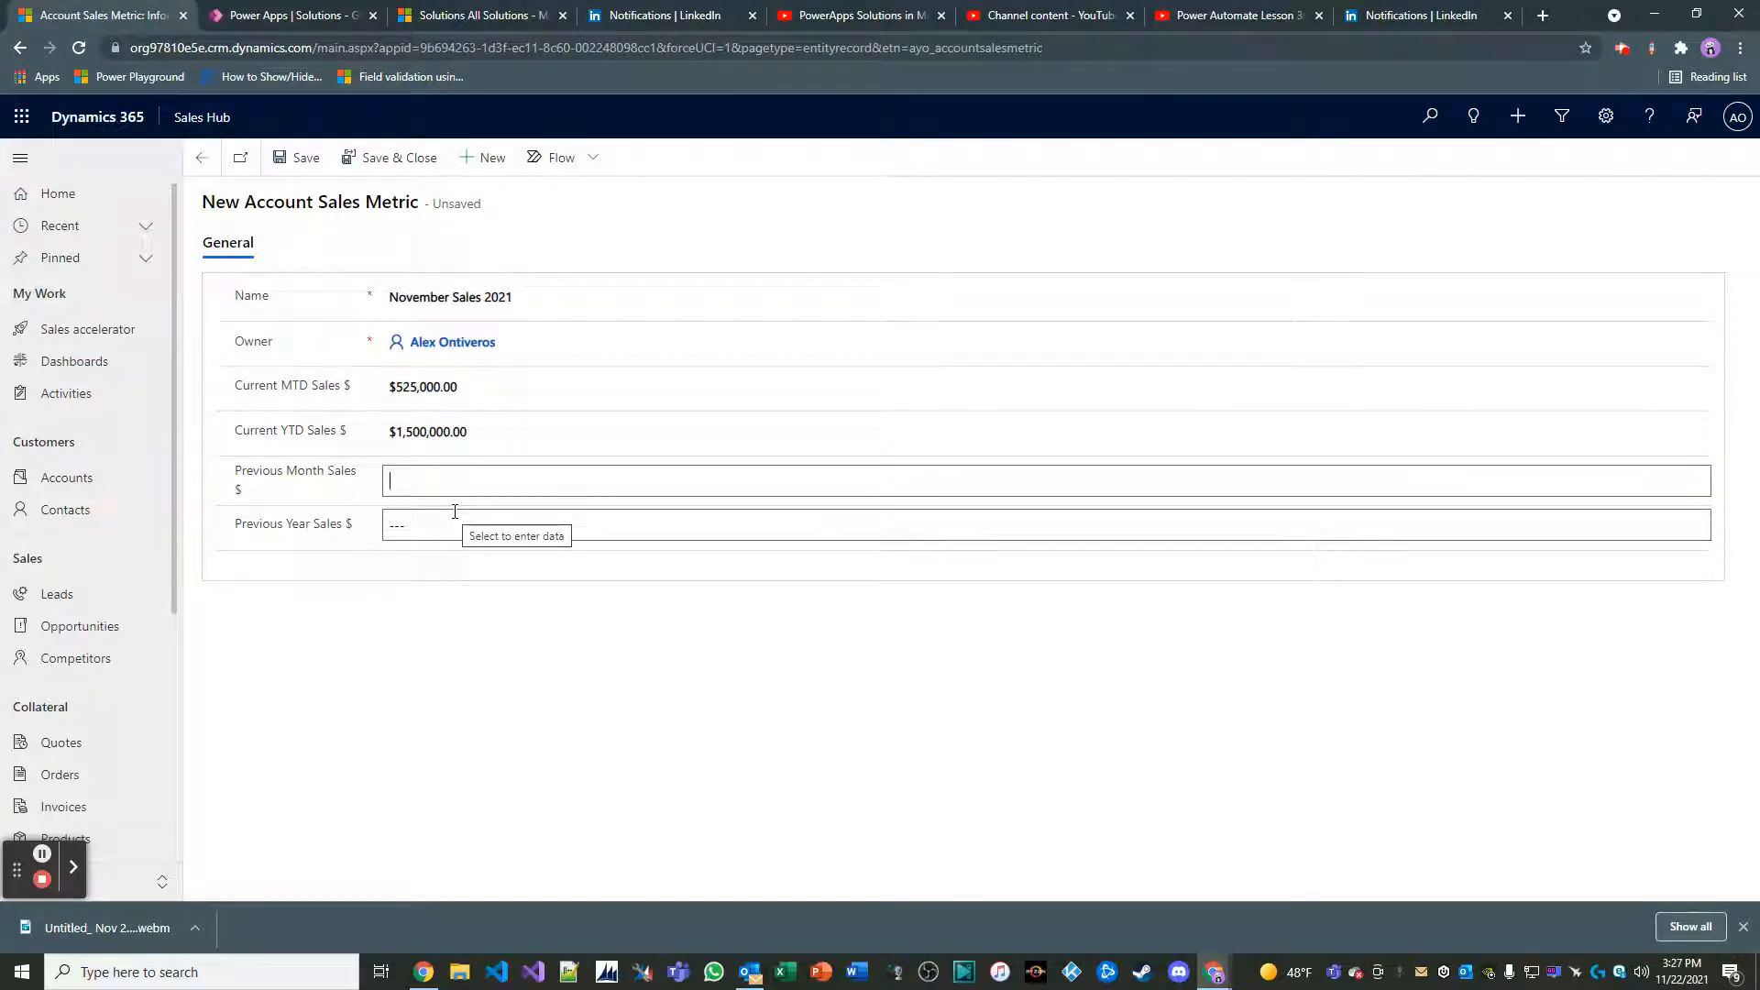
Set Previous Month Sales $ to 375,000 and Previous Year Sales $ to 1,250,000, and save and close the metric record
{"action": "type", "text": "375,000.00"}
{"action": "left_click", "coordinate": [501, 619]}
{"action": "left_click", "coordinate": [470, 531]}
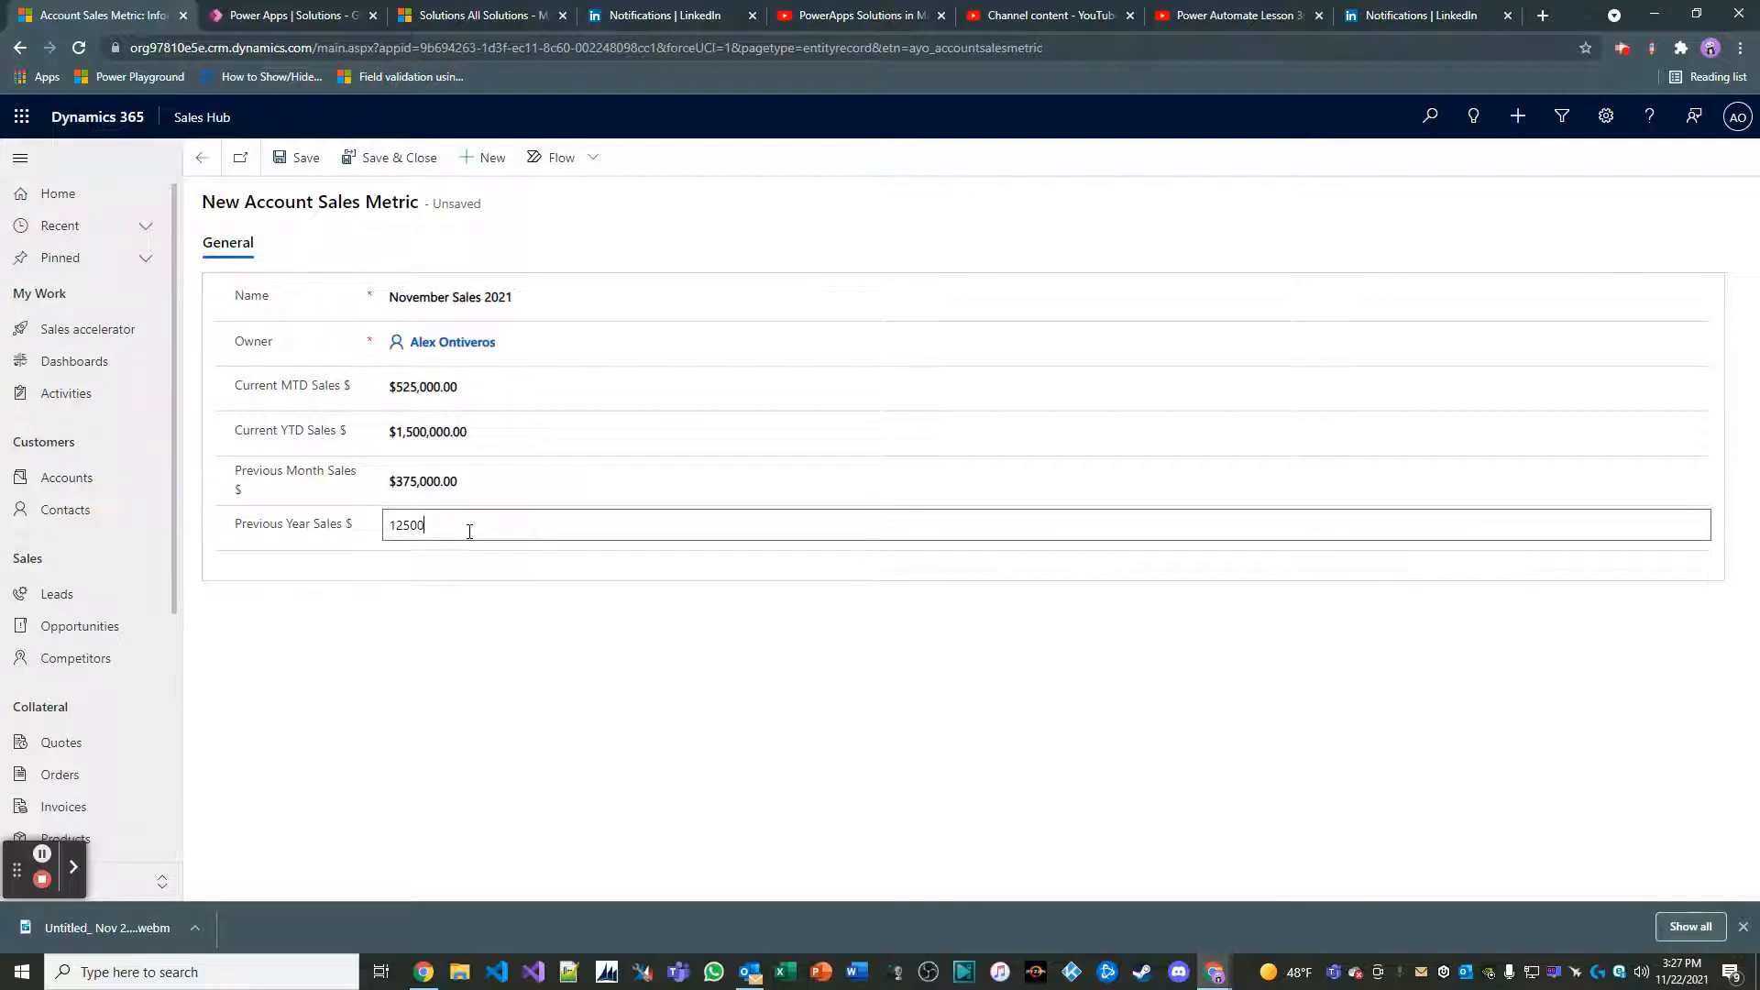
{"action": "left_click", "coordinate": [409, 663]}
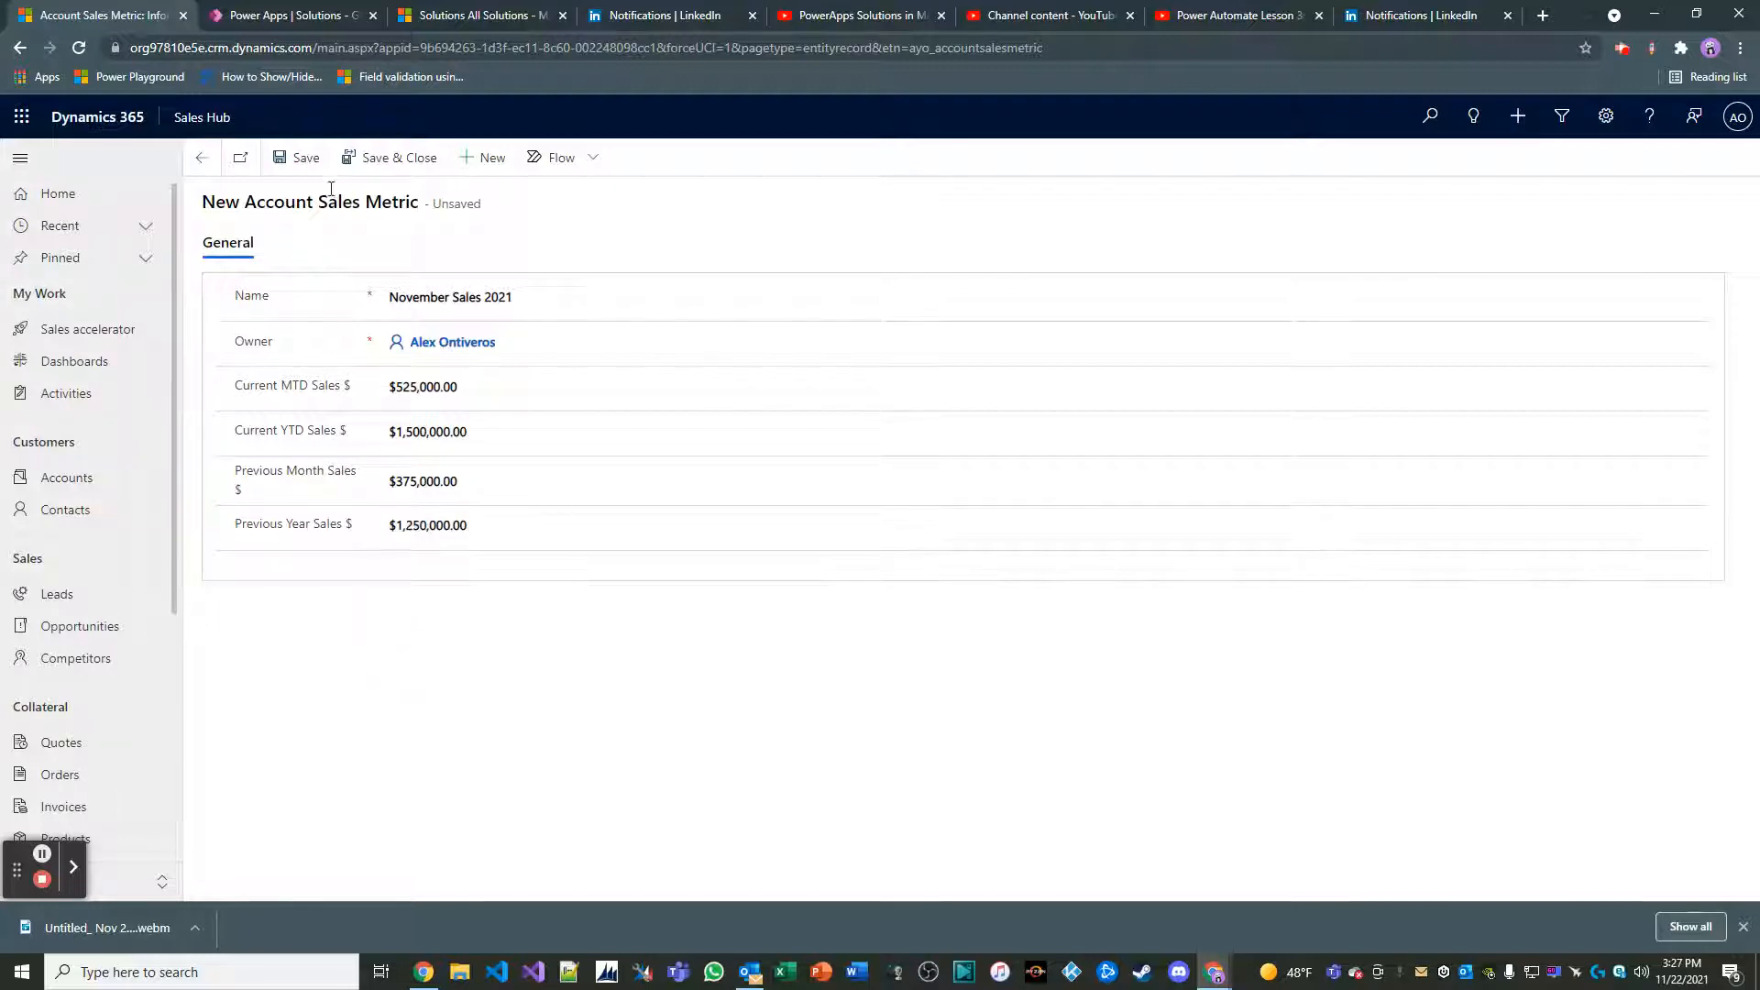
{"action": "left_click", "coordinate": [349, 157]}
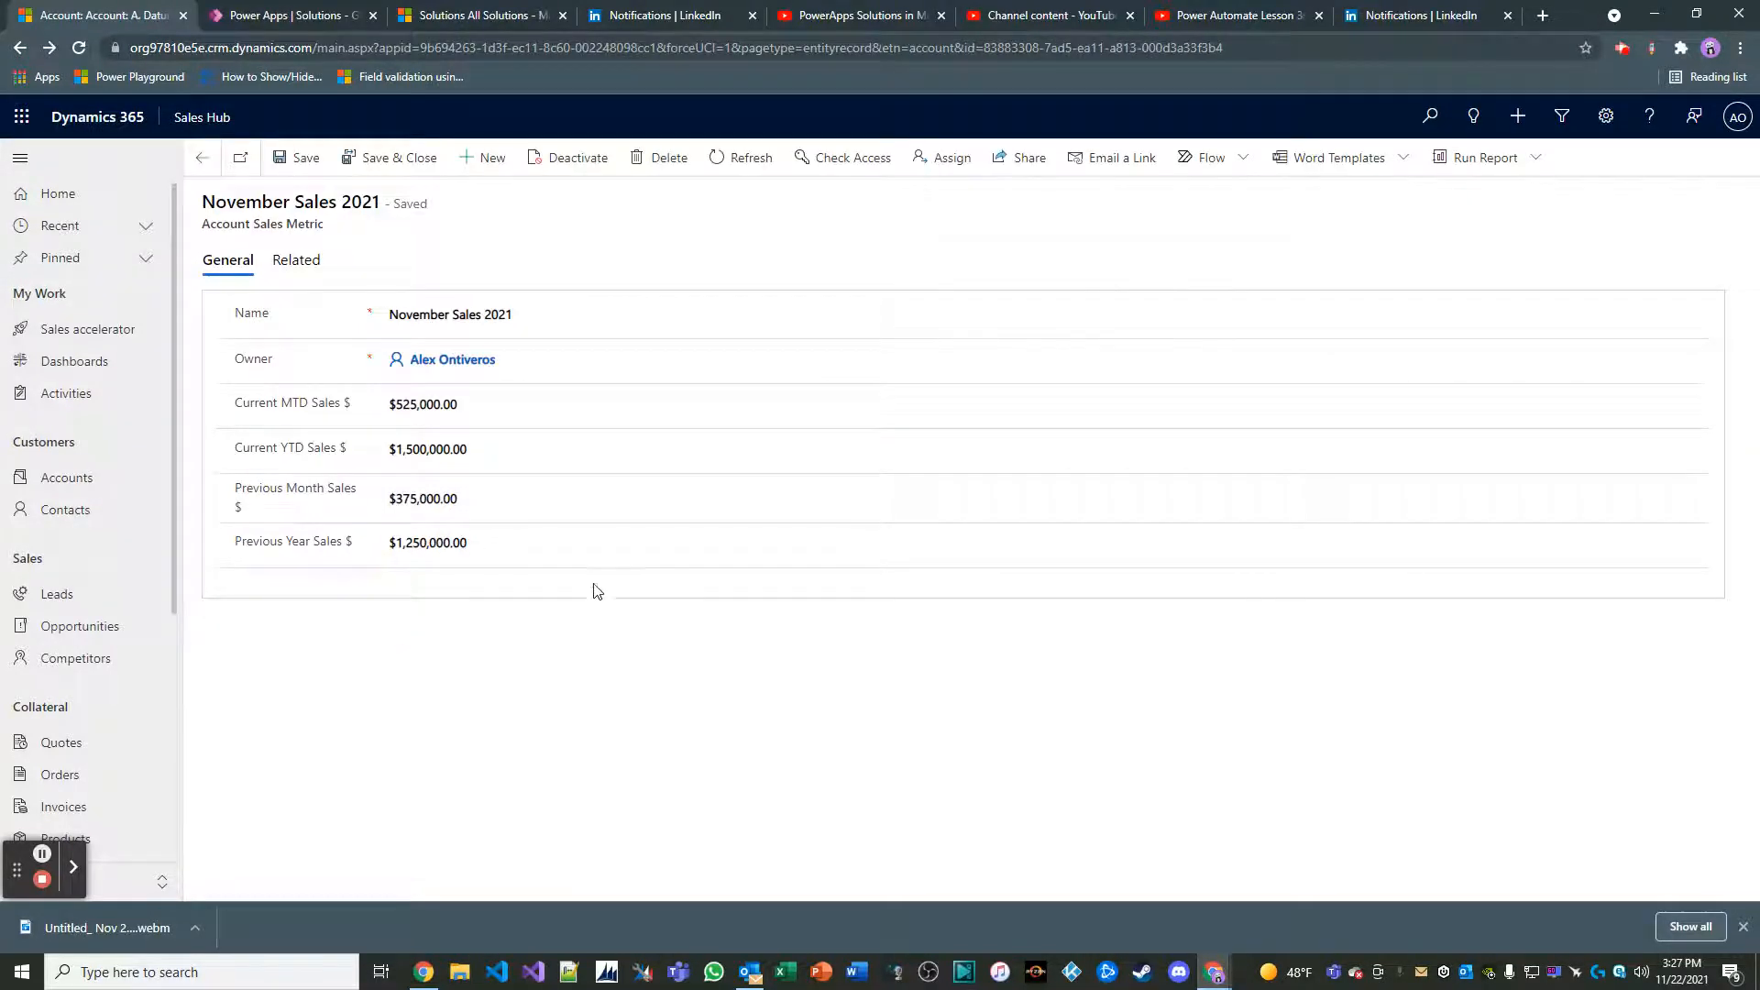
{"action": "left_click", "coordinate": [378, 157]}
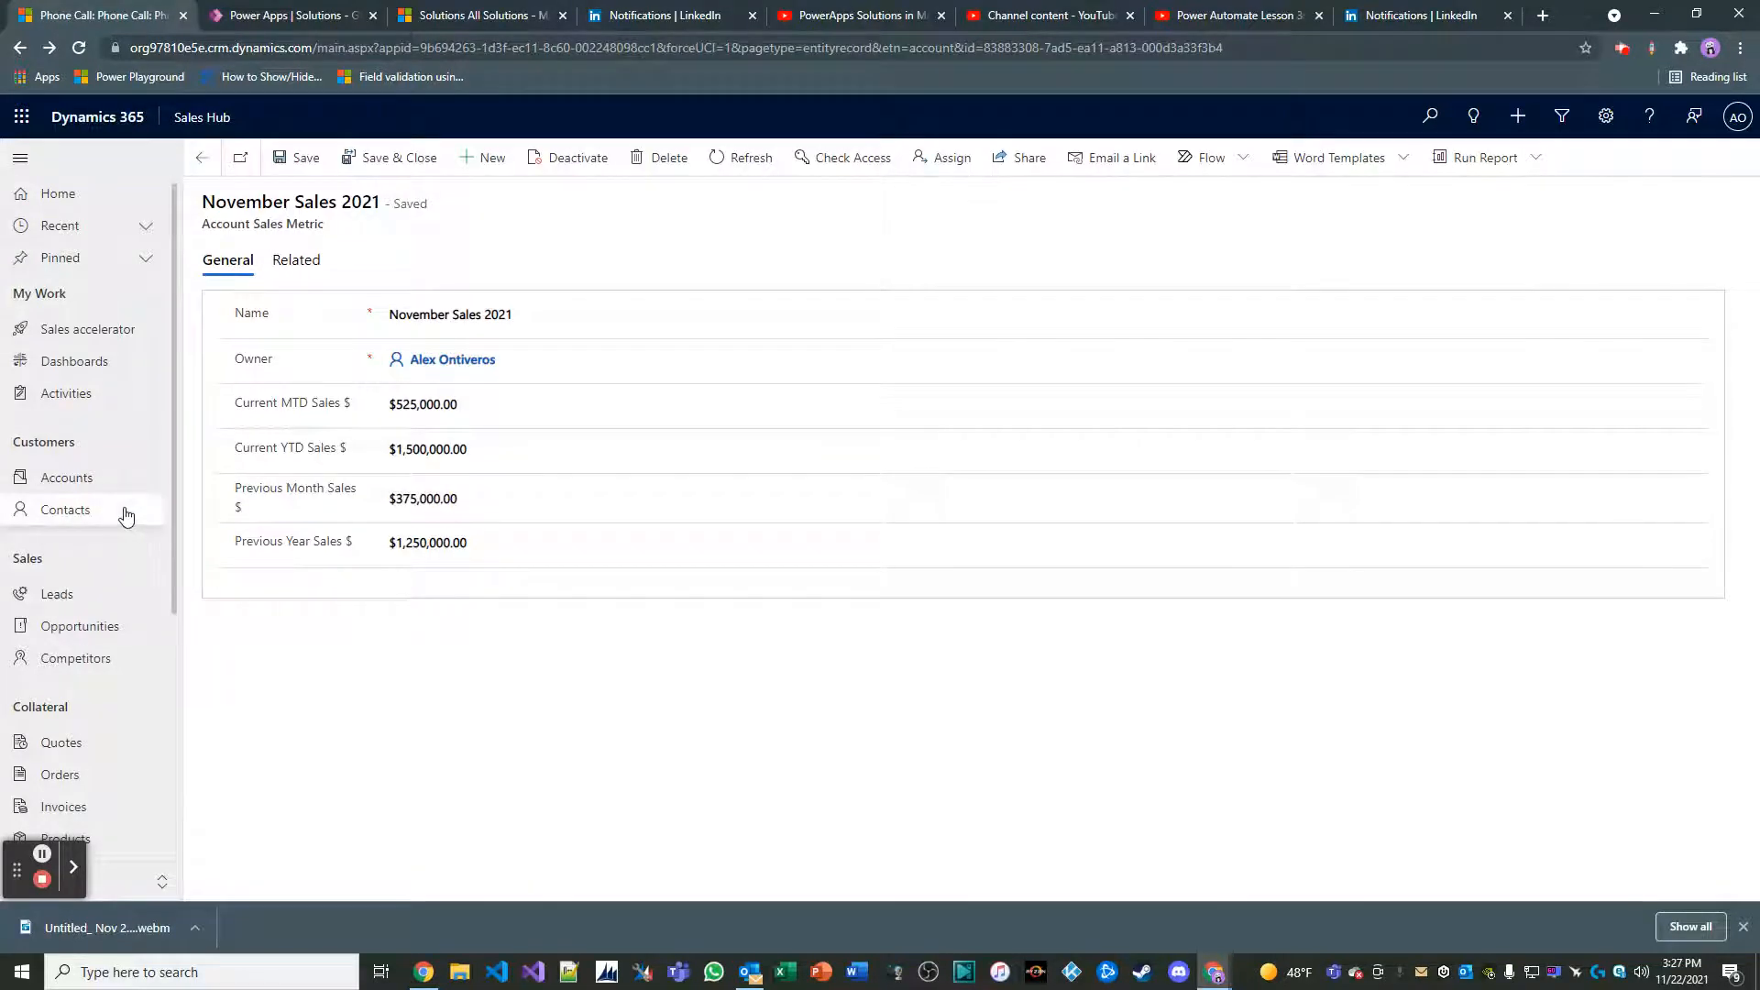
Reopen the recently viewed A. Datum Corporation account and show its Account Sales Metrics sub-grid
{"action": "left_click", "coordinate": [126, 242]}
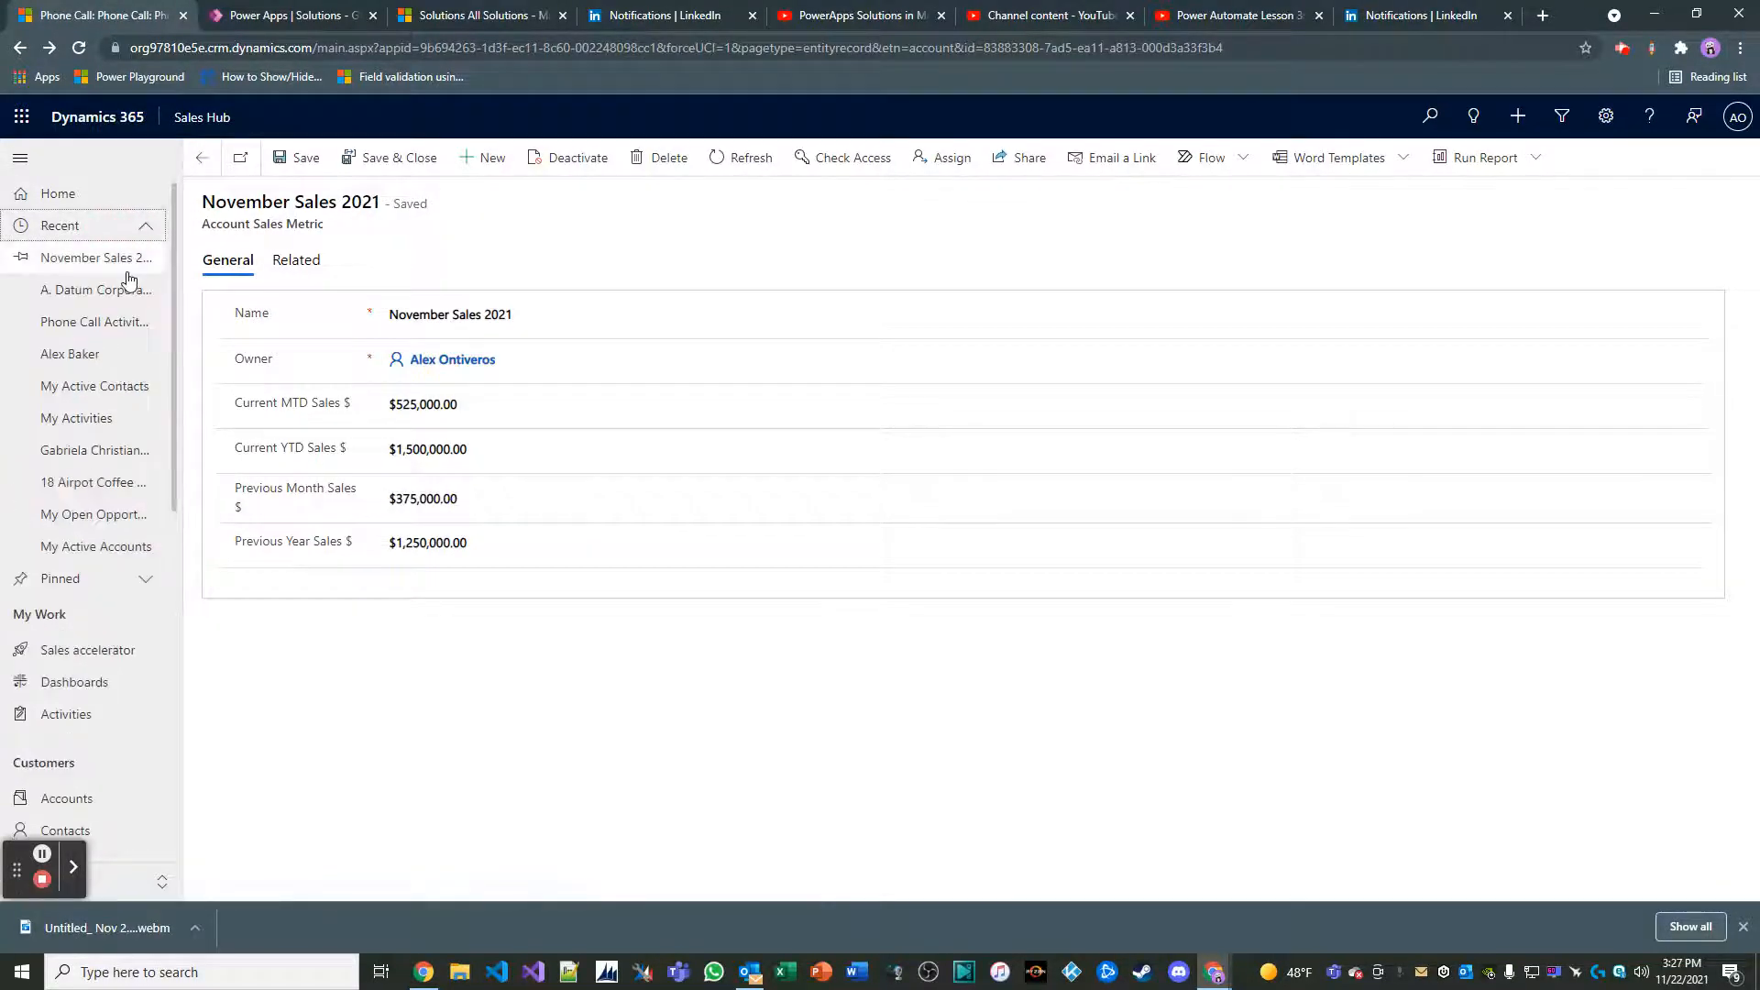
{"action": "left_click", "coordinate": [137, 289]}
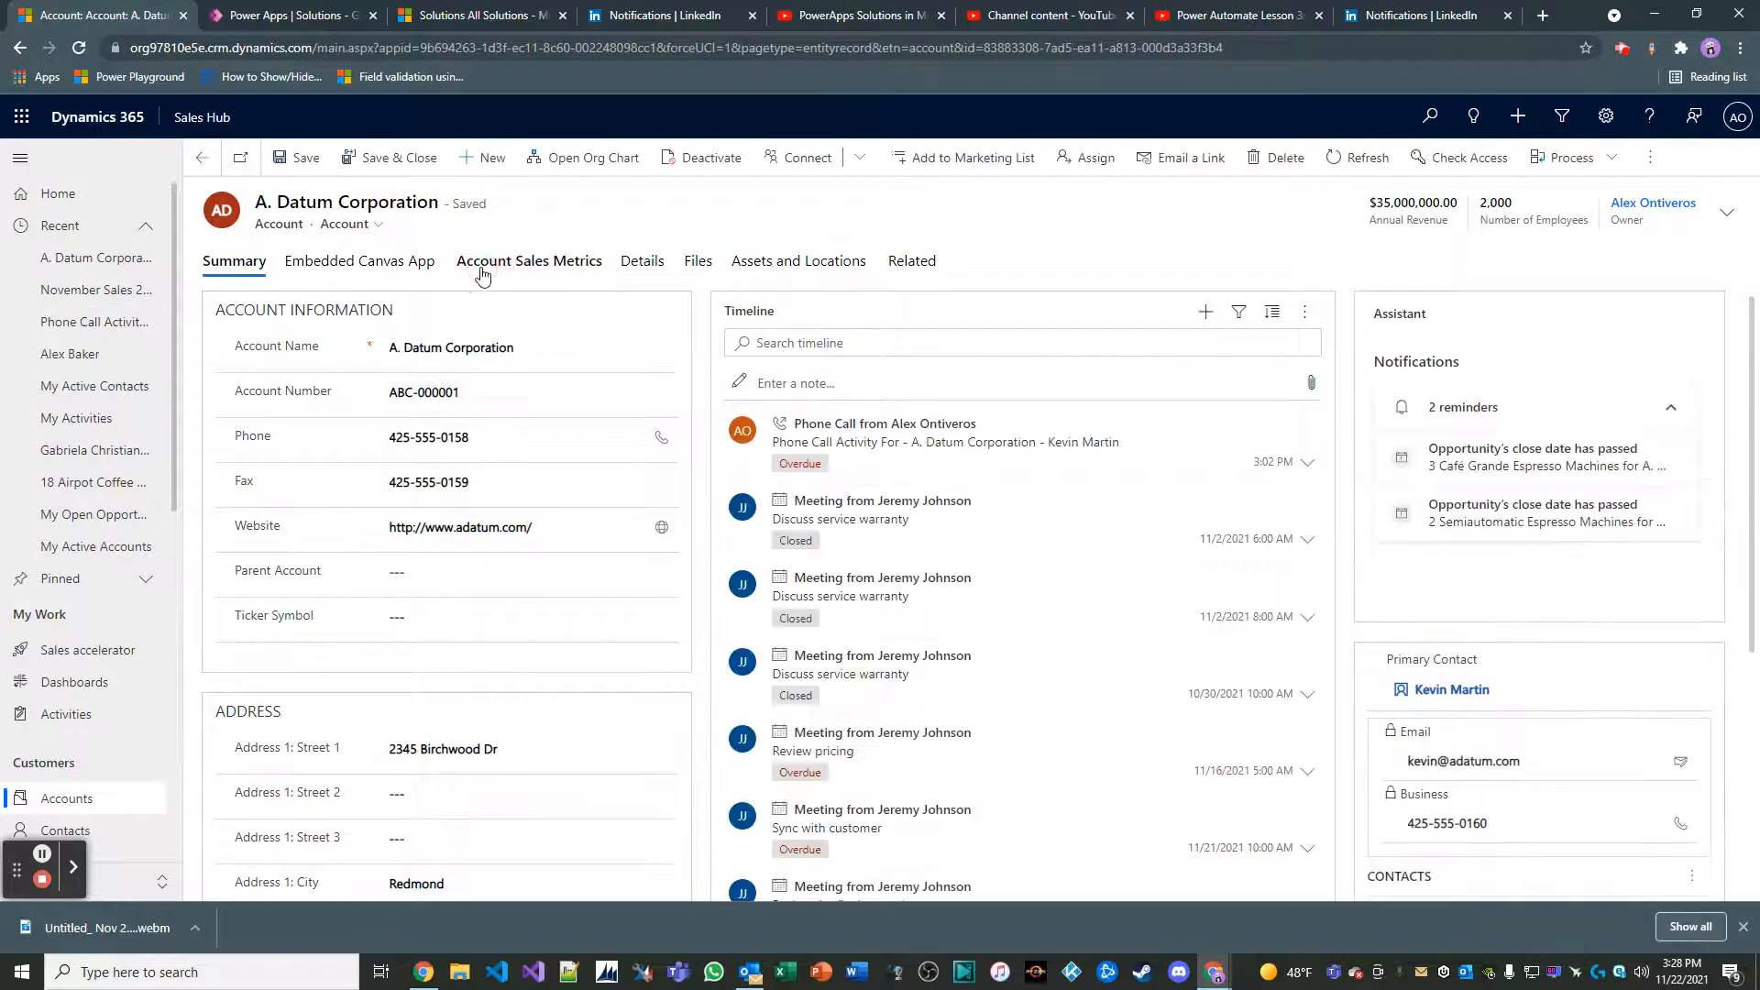
{"action": "left_click", "coordinate": [527, 258]}
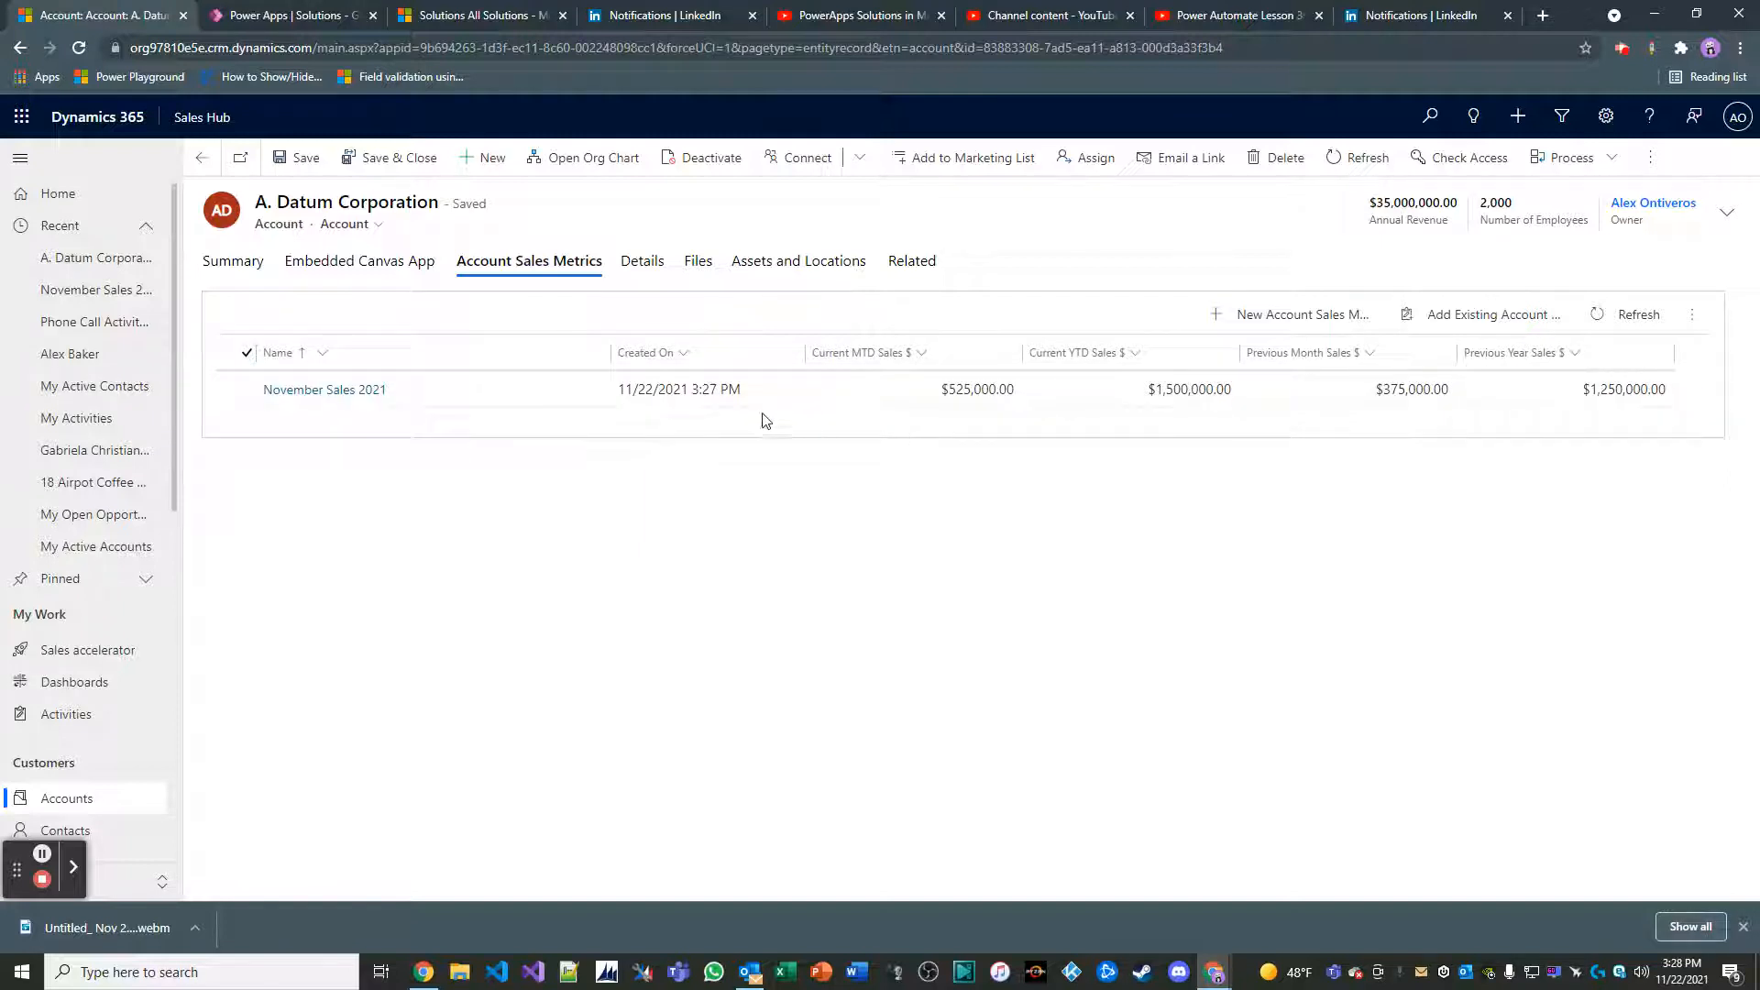
Review the account's Summary information alongside the records listed in its Account Sales Metrics sub-grid
{"action": "left_click", "coordinate": [233, 263]}
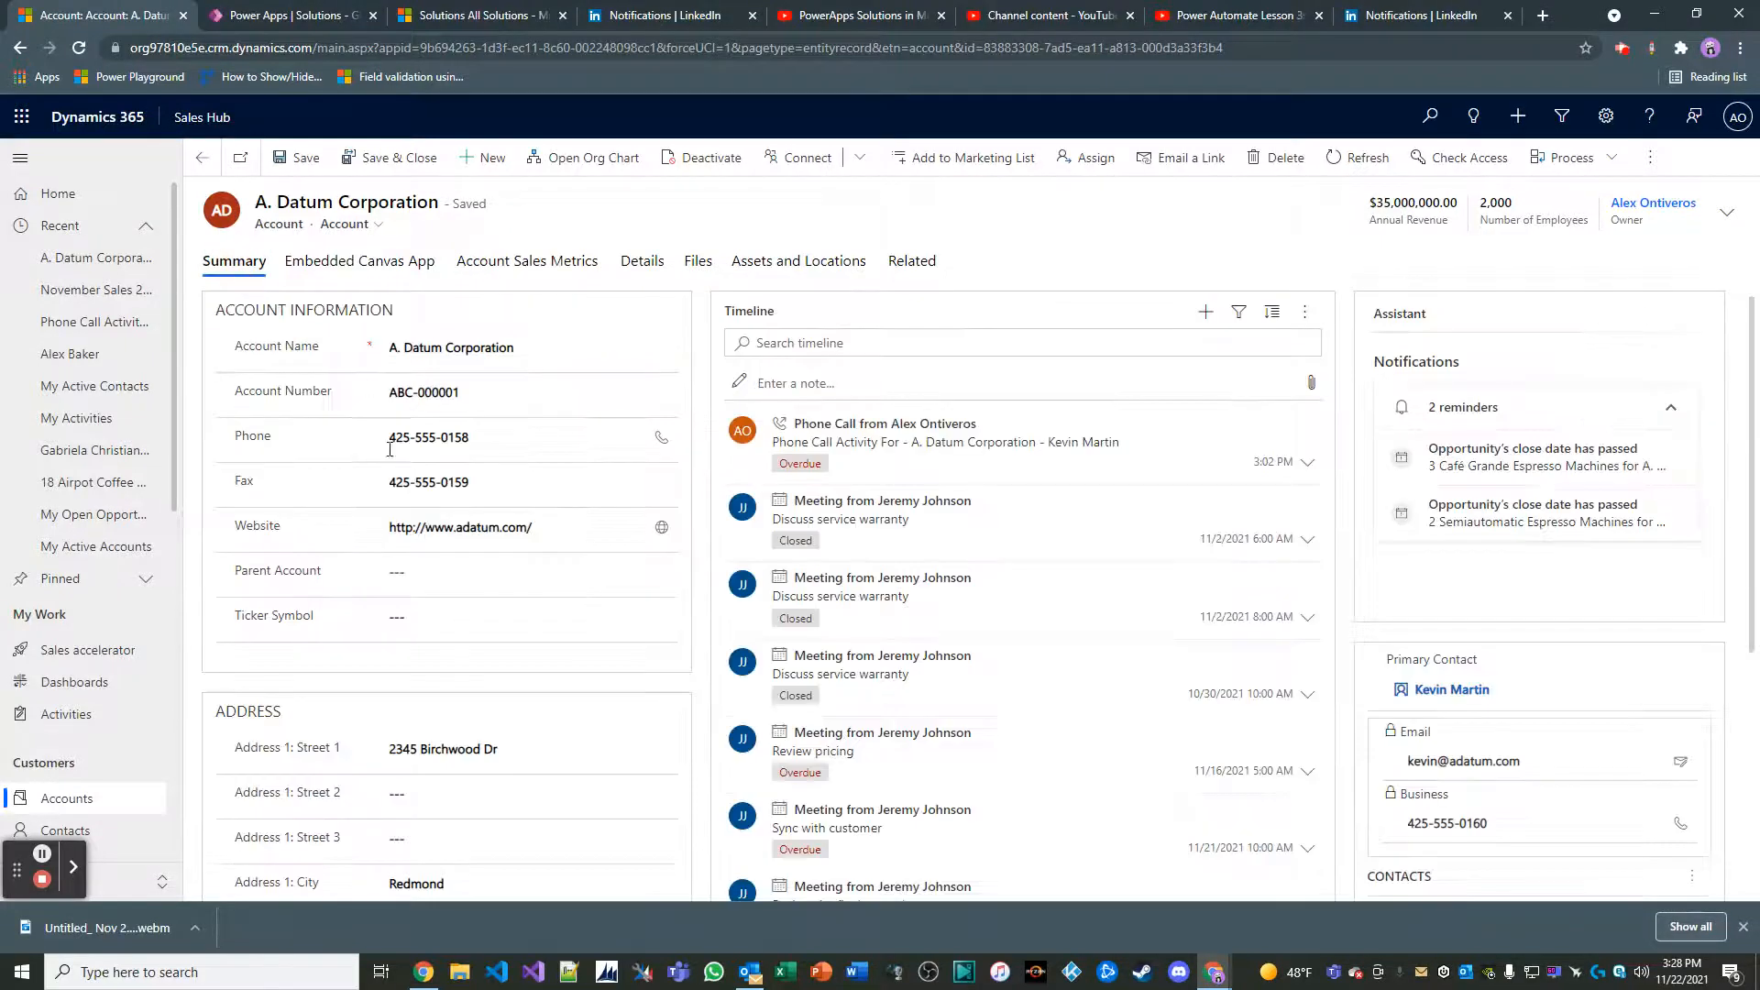
{"action": "left_click", "coordinate": [529, 263]}
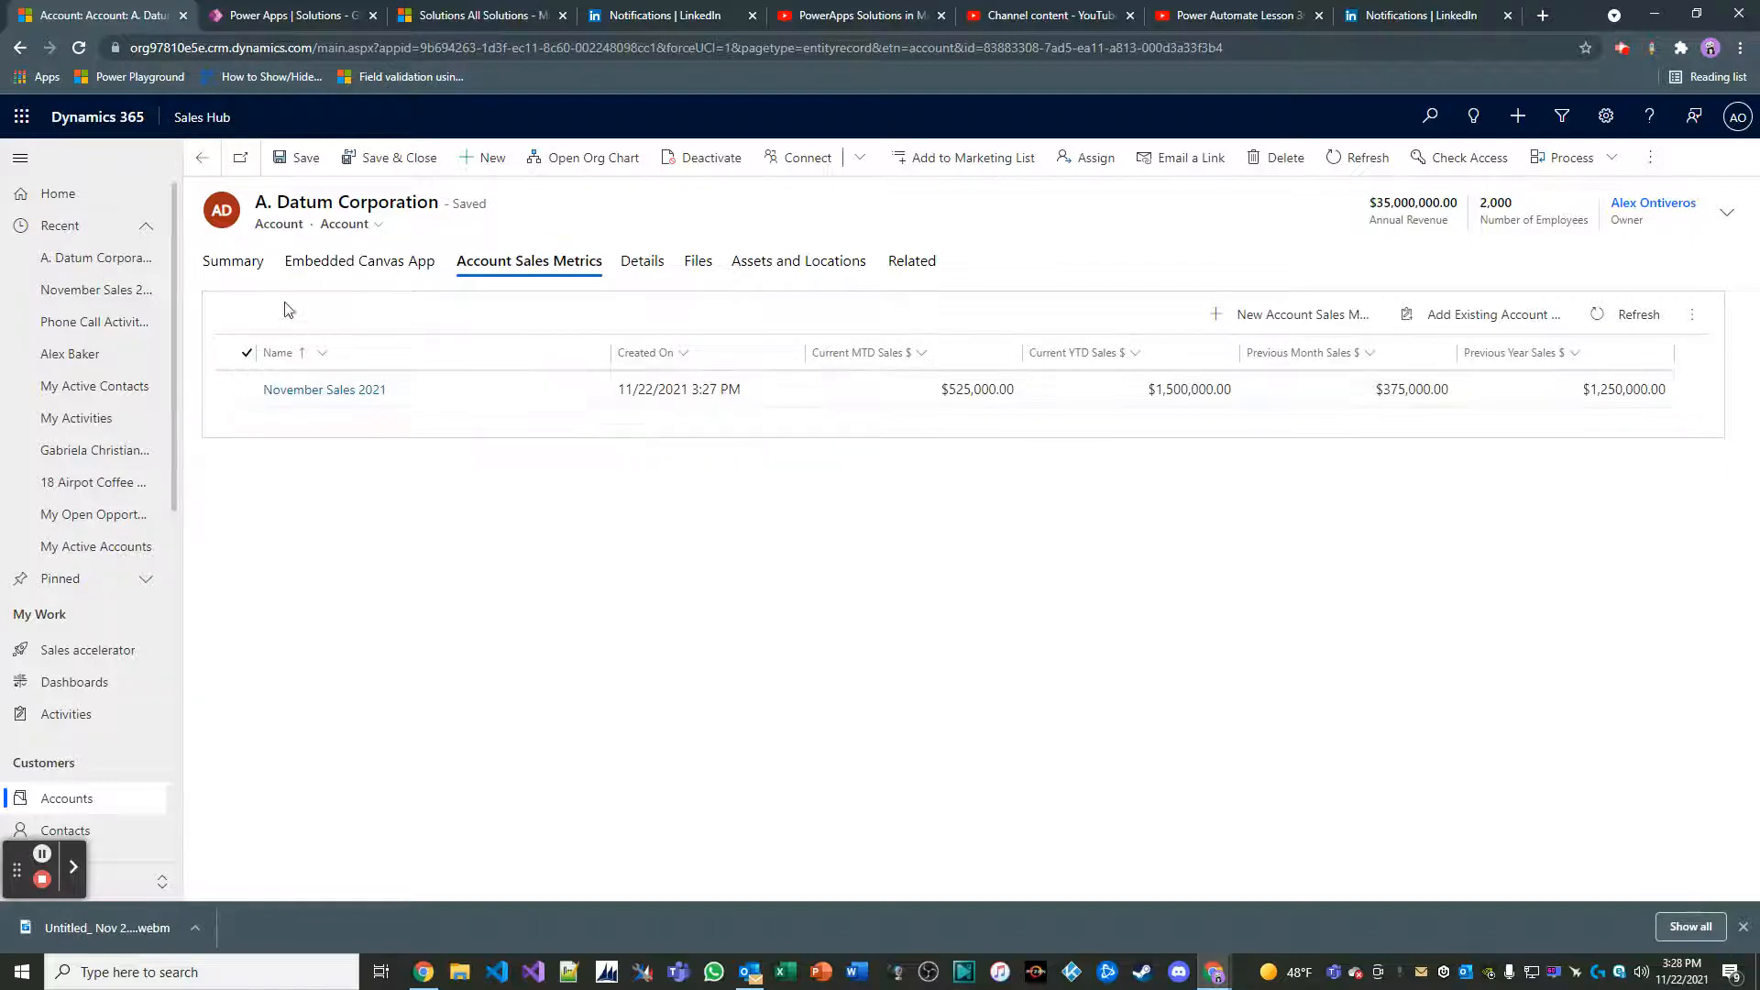
{"action": "left_click", "coordinate": [233, 263]}
{"action": "left_click", "coordinate": [536, 264]}
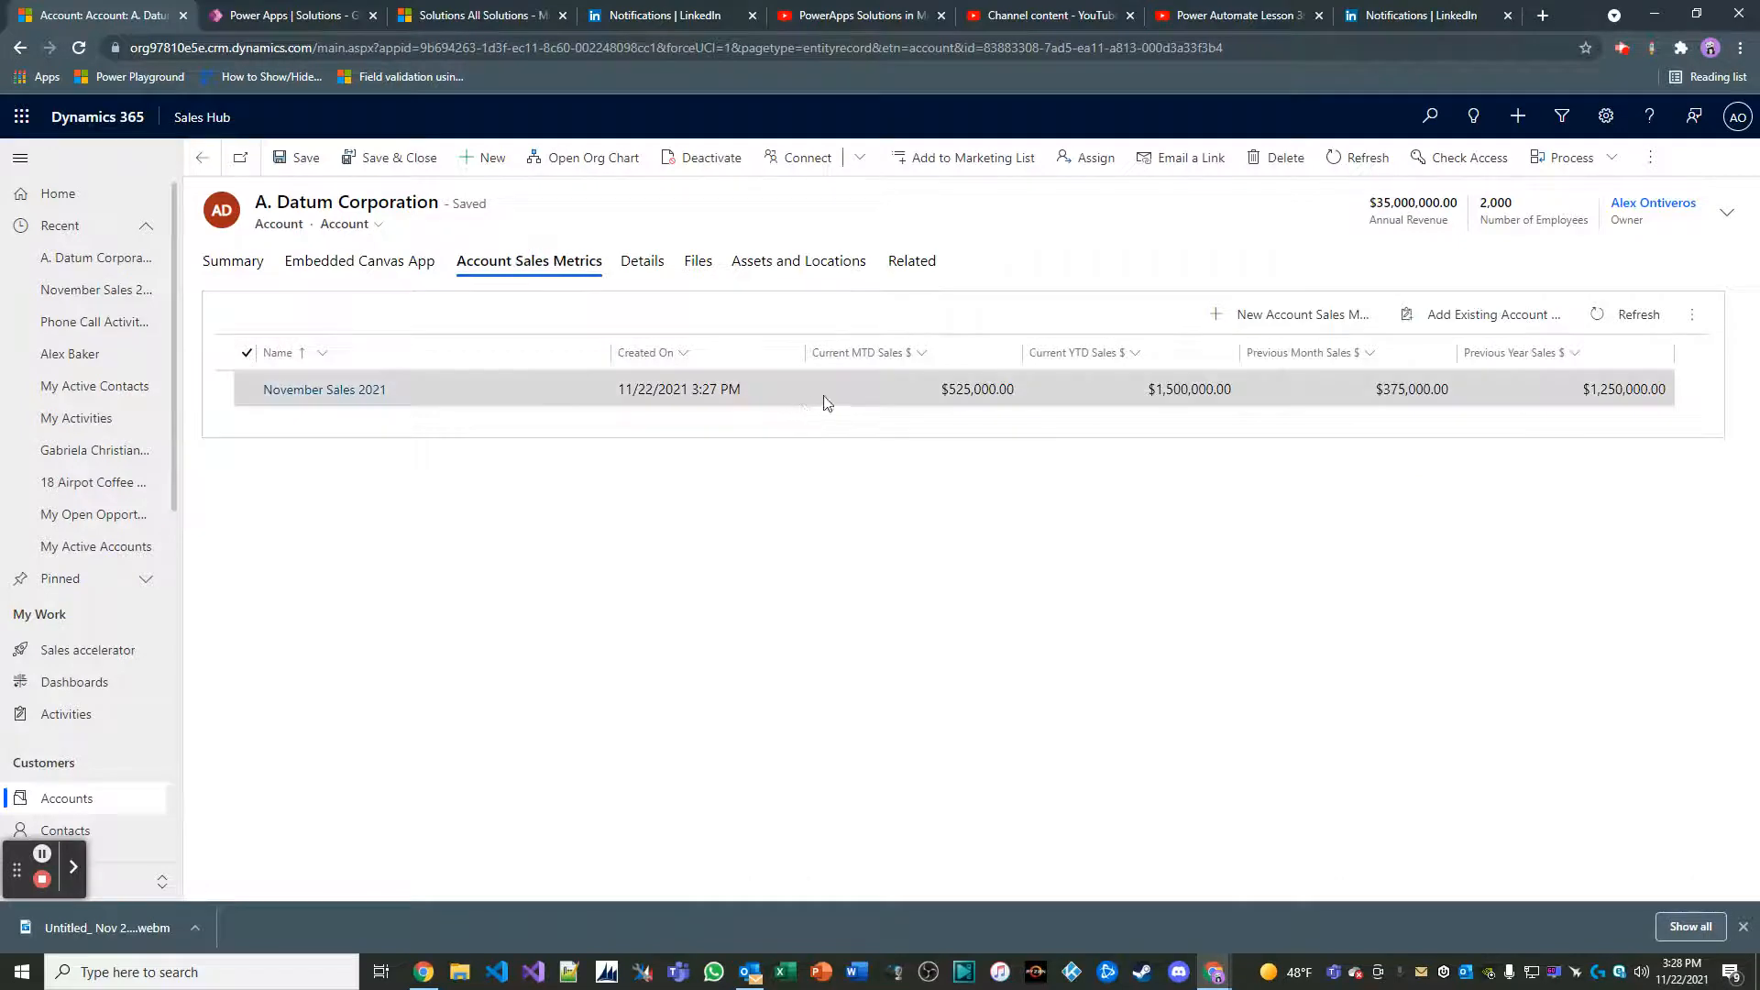
{"action": "left_click", "coordinate": [234, 262]}
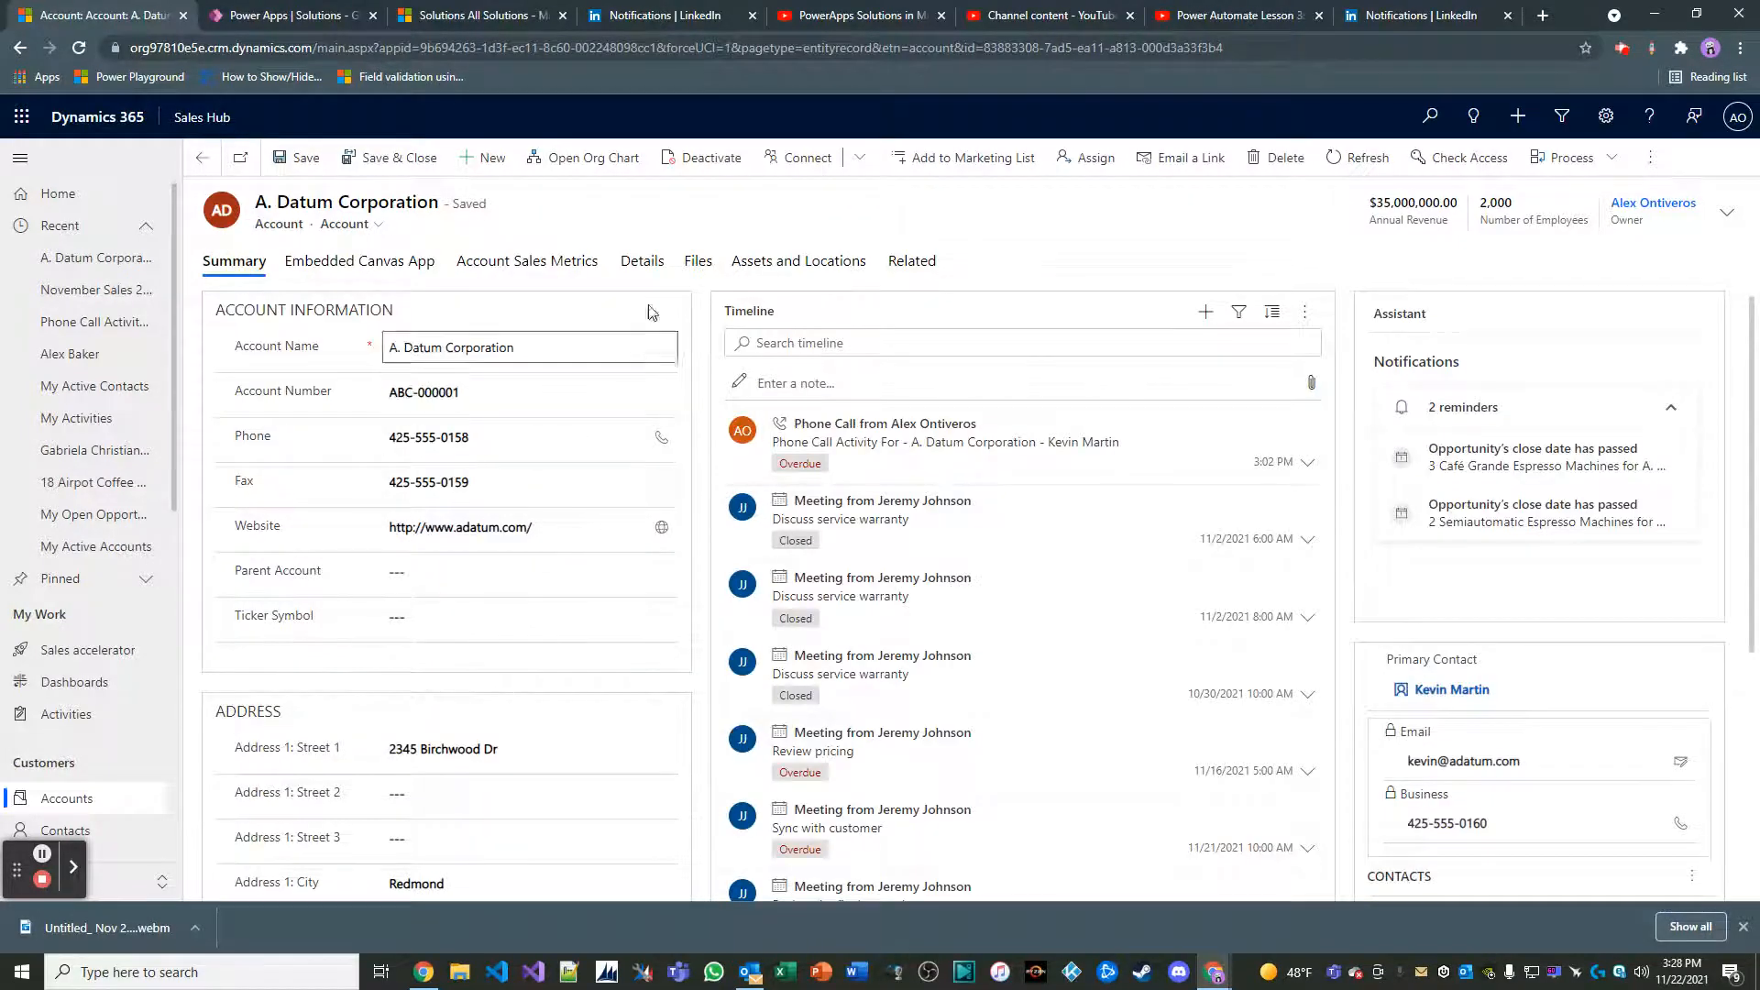
{"action": "left_click", "coordinate": [577, 264]}
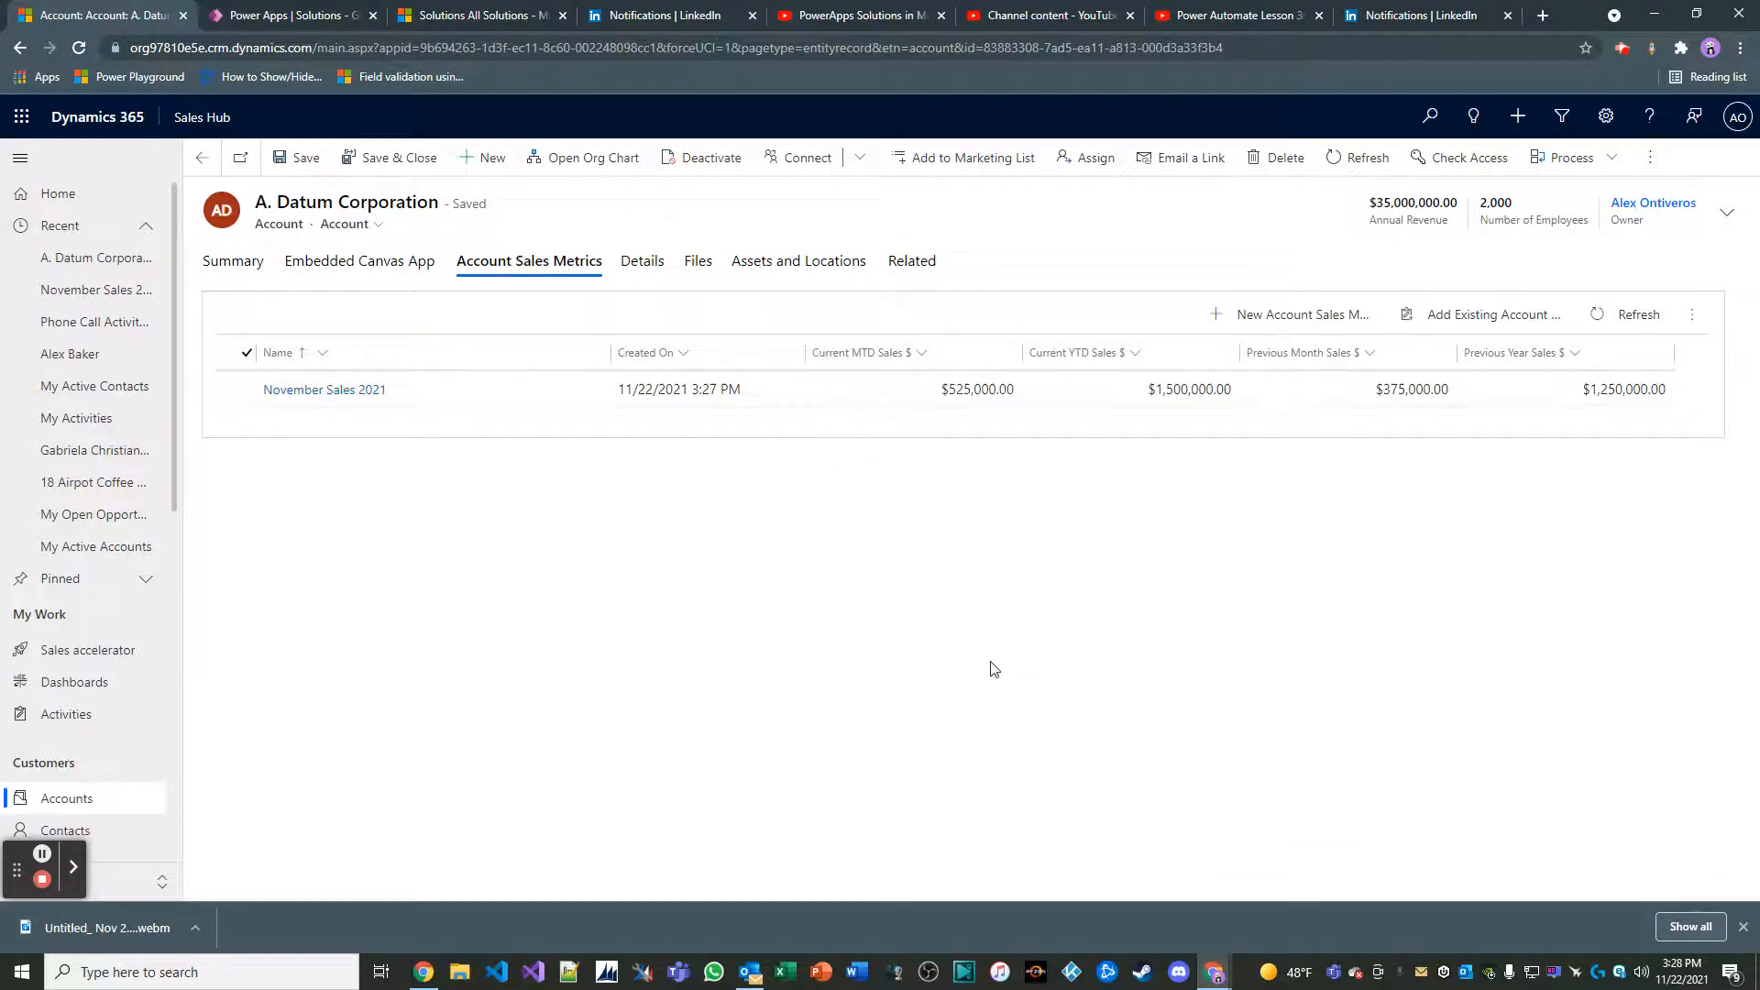
{"action": "left_click", "coordinate": [234, 263]}
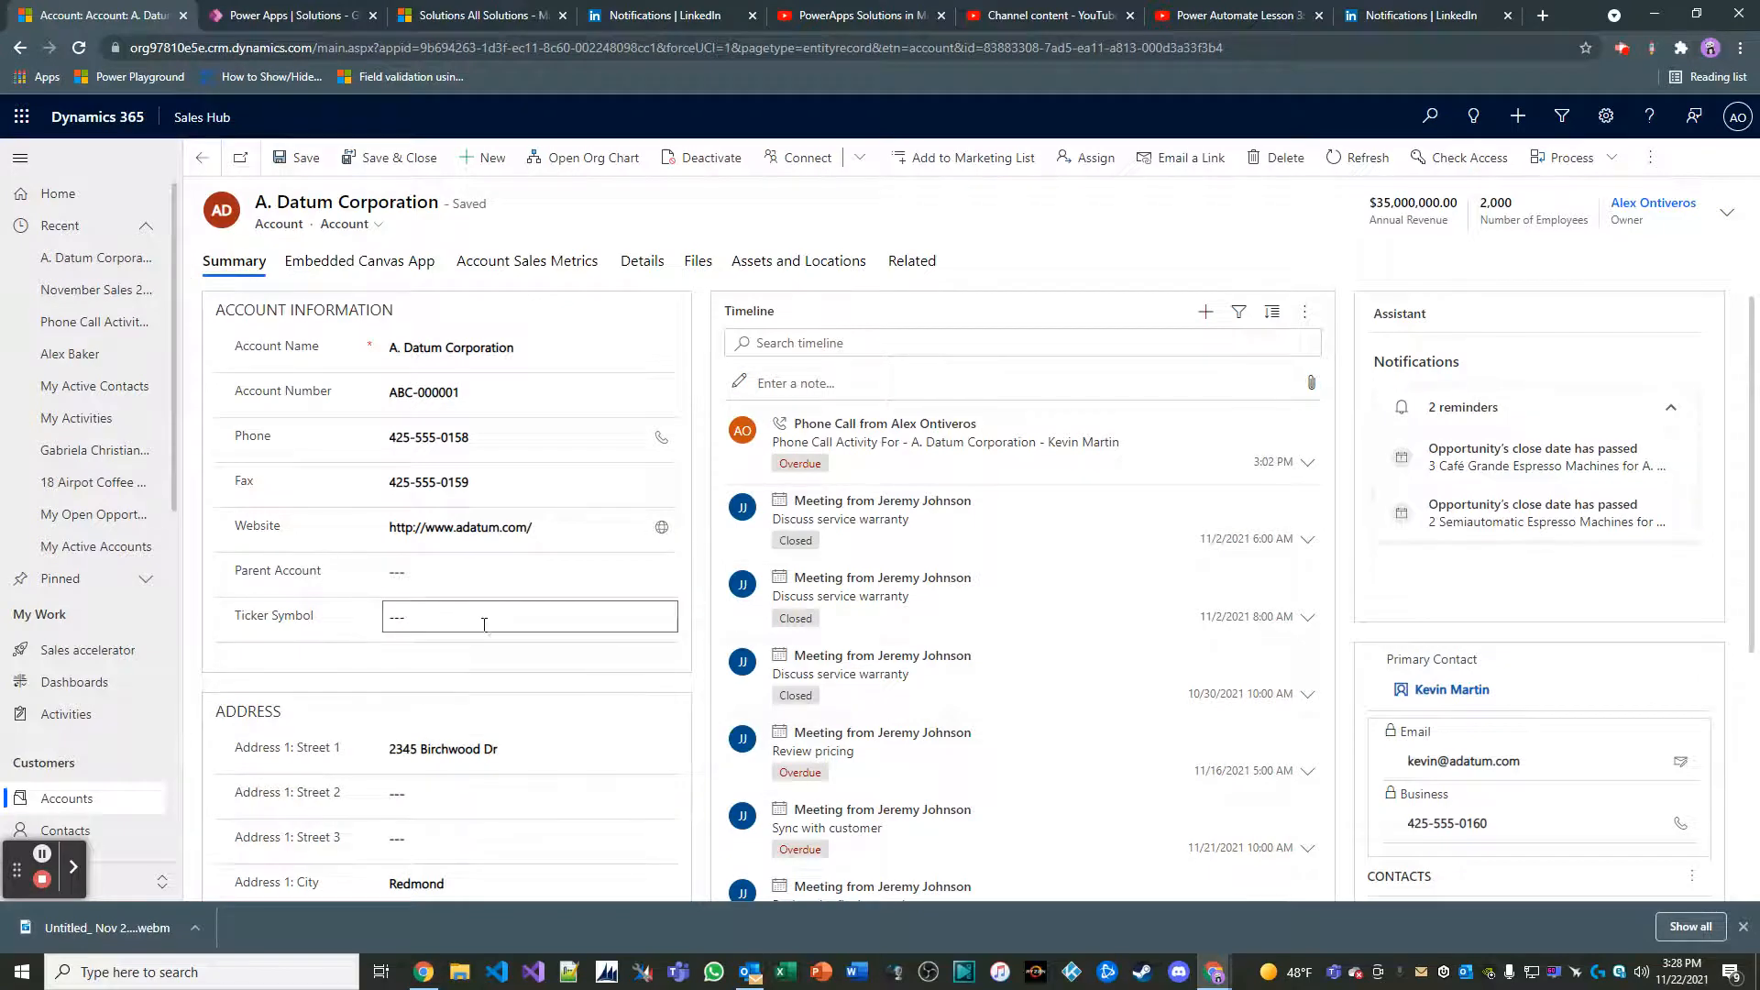
{"action": "left_click", "coordinate": [570, 264]}
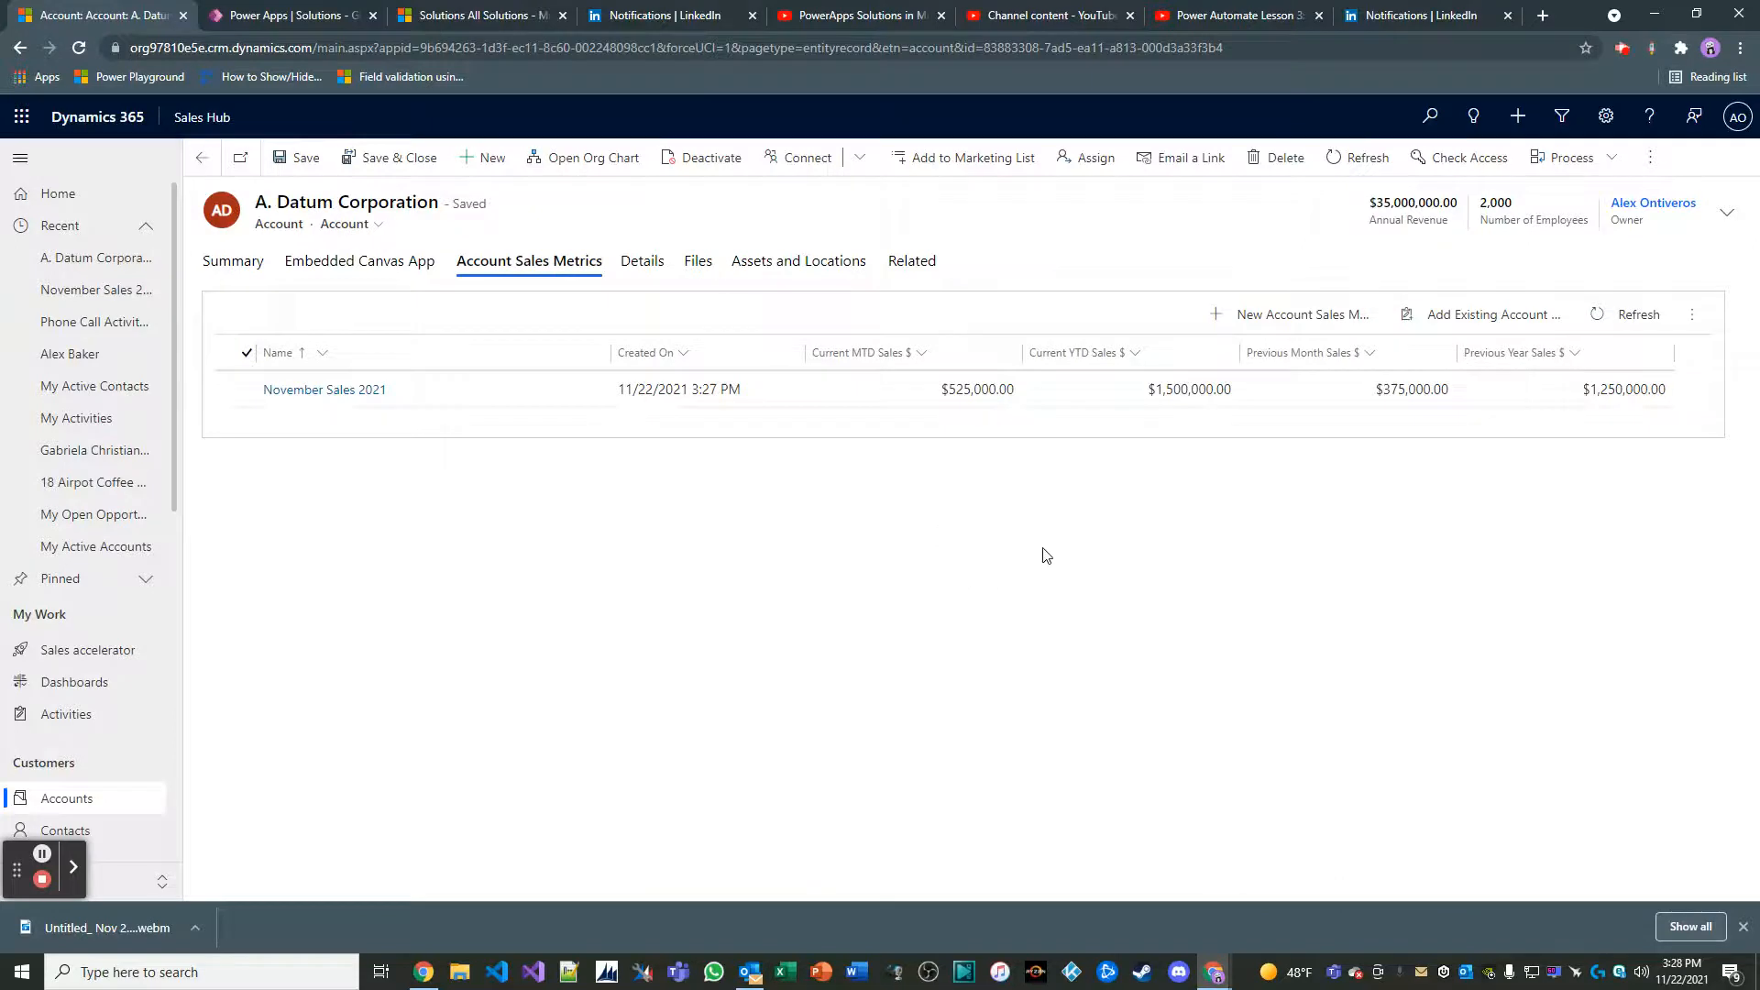